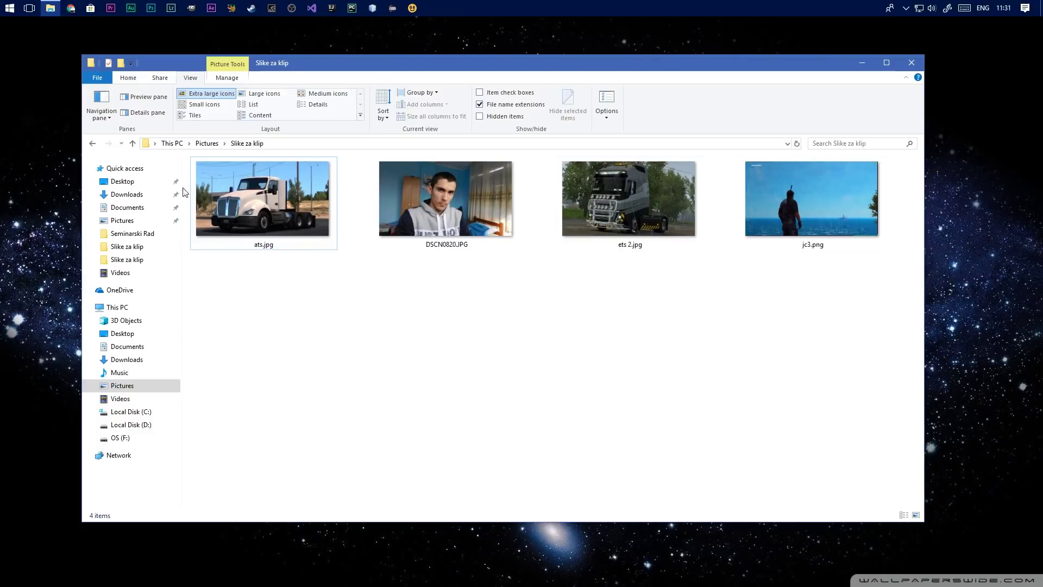
Check the image dimensions of DSCN0820.JPG in its file properties
drag(886, 281, 190, 179)
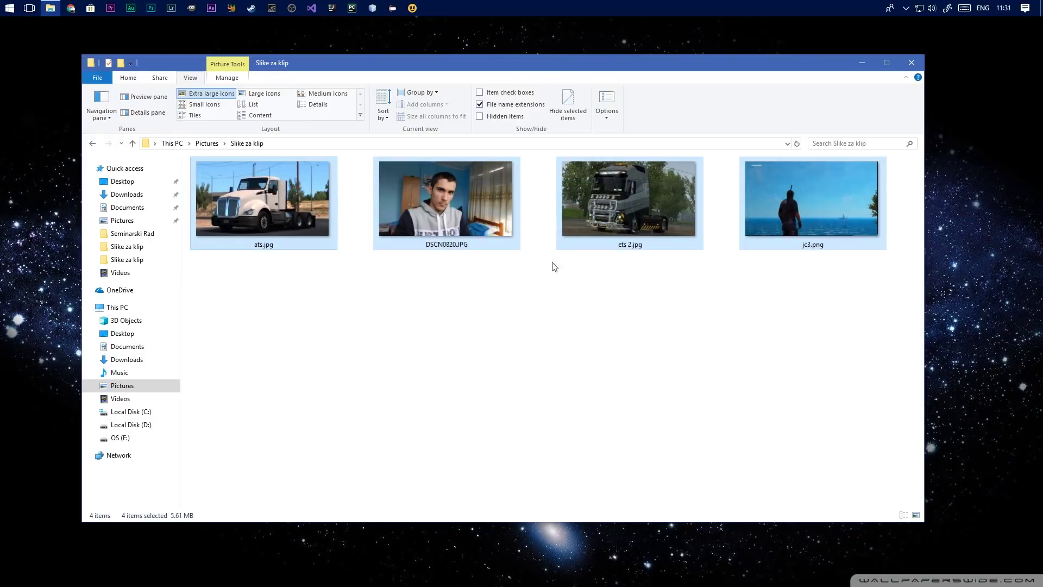
click(453, 195)
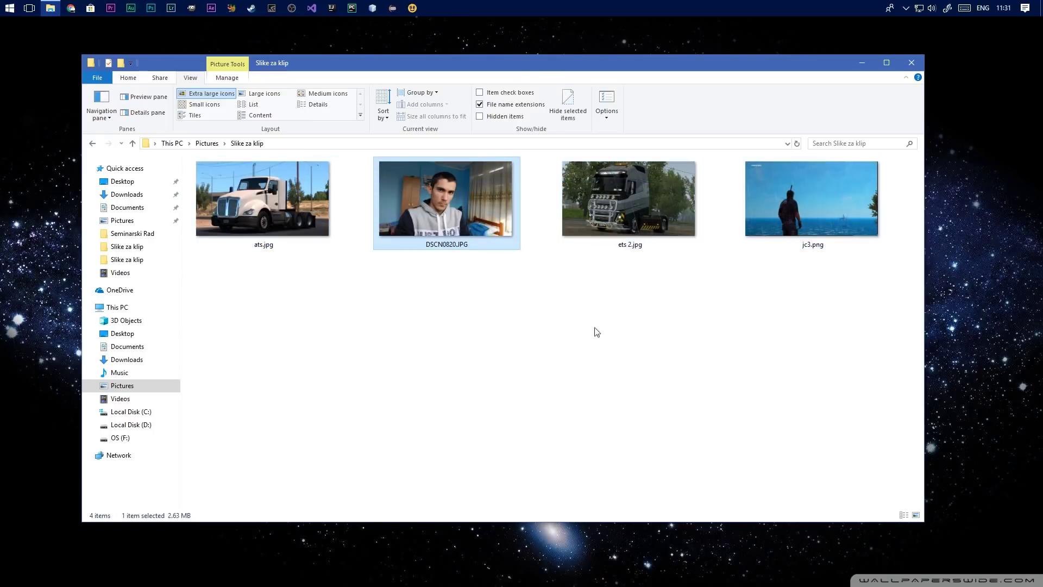
right_click(447, 185)
click(489, 563)
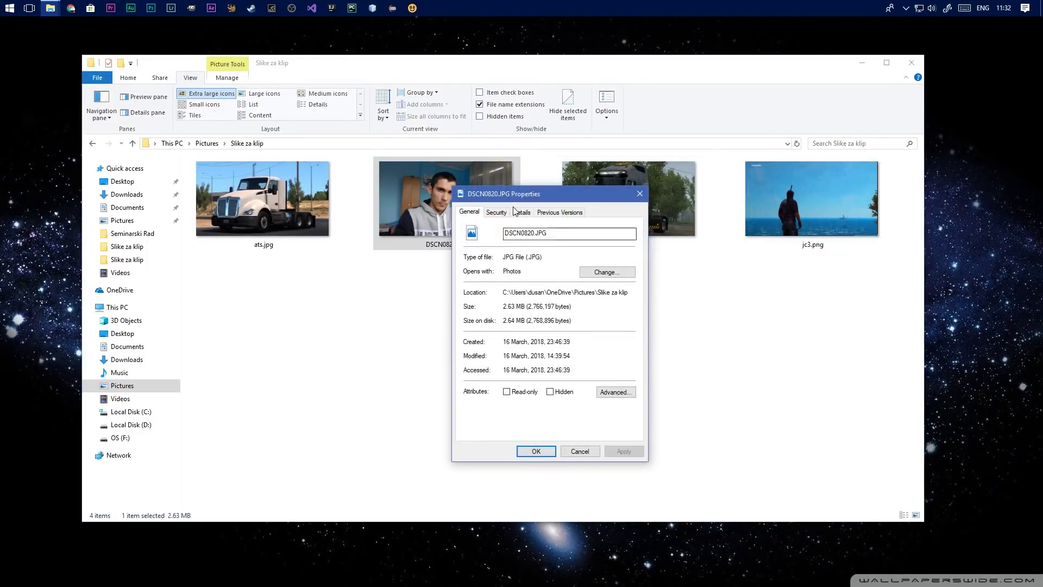
click(517, 212)
scroll(573, 362, down, 3)
click(571, 305)
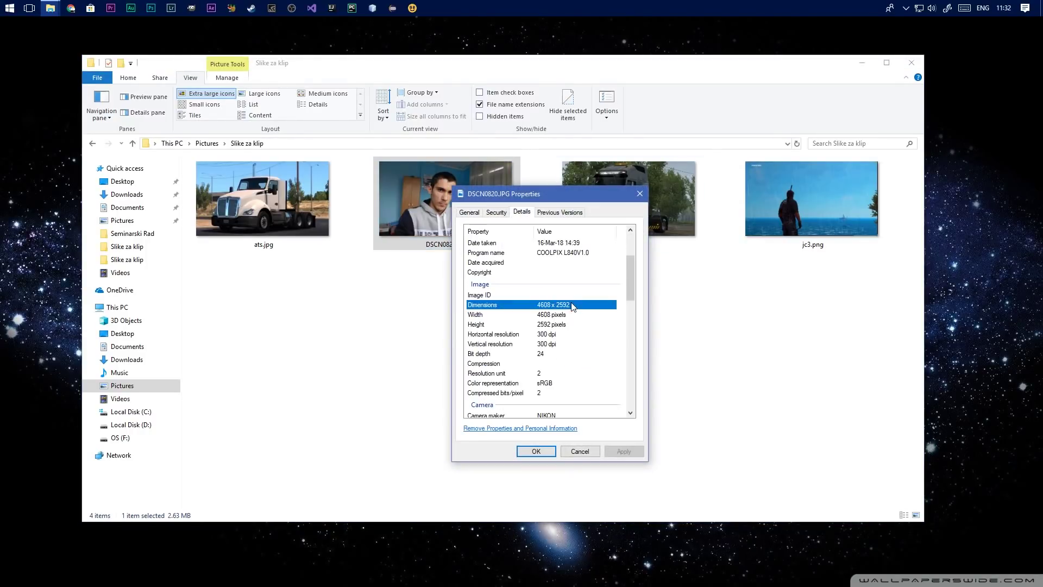
scroll(575, 301, up, 2)
scroll(576, 302, down, 1)
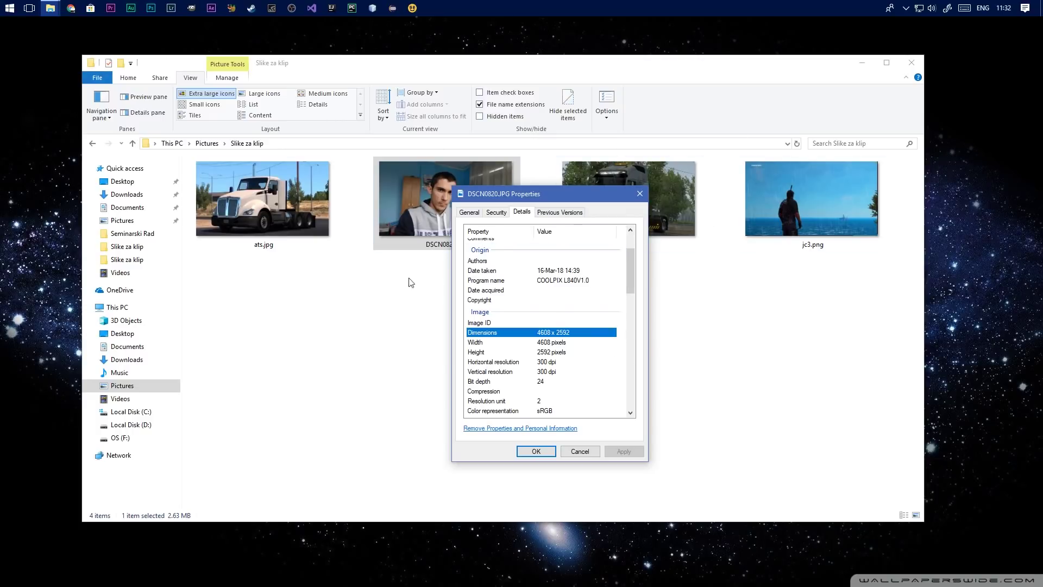
click(639, 193)
Open DSCN0820.JPG with Adobe Photoshop CC 2018
right_click(432, 190)
mouse_move(520, 395)
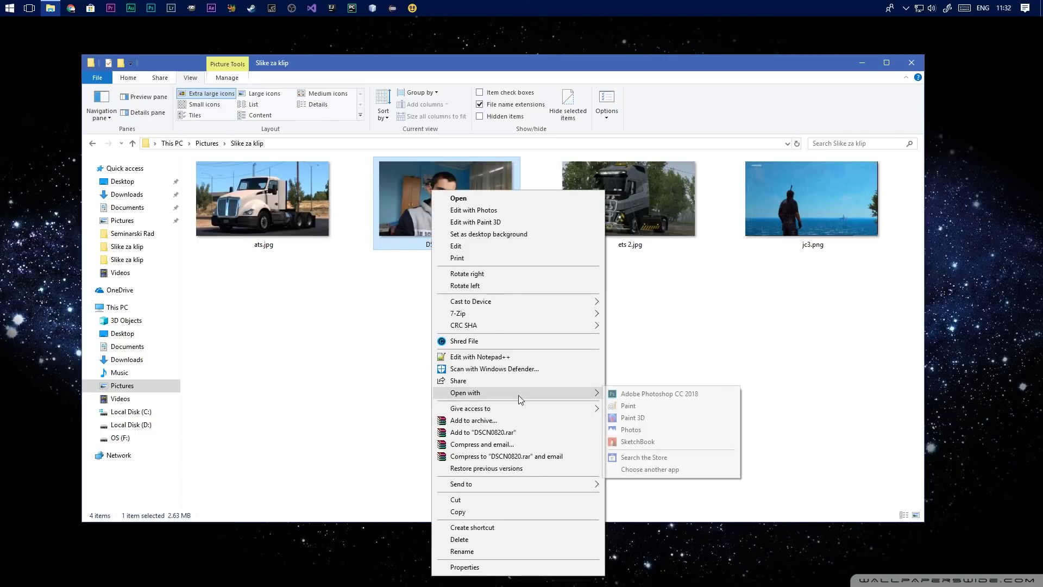
click(667, 395)
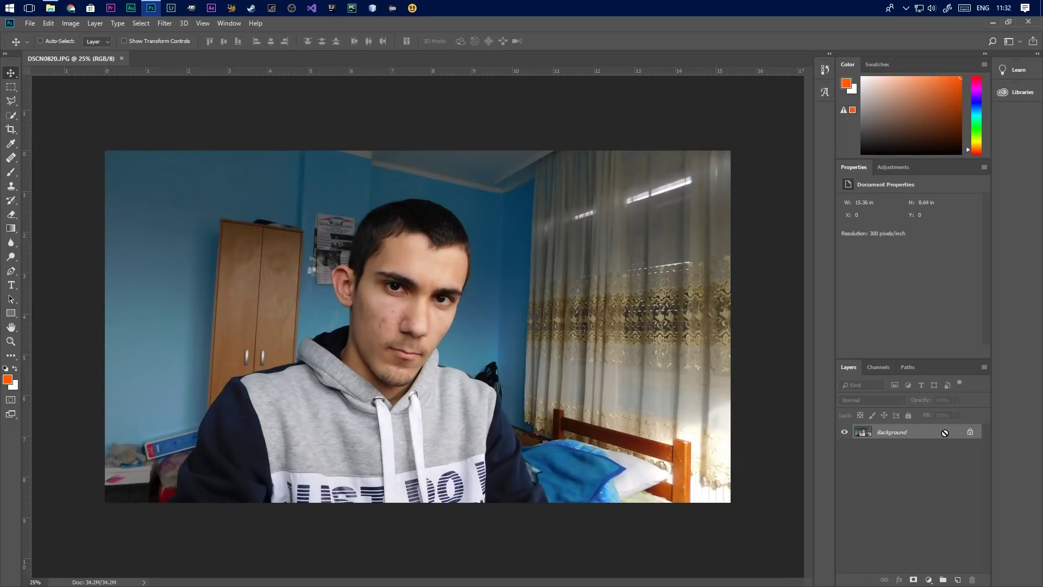
Duplicate the Background layer and delete the original locked Background layer
key(ctrl+j)
click(934, 449)
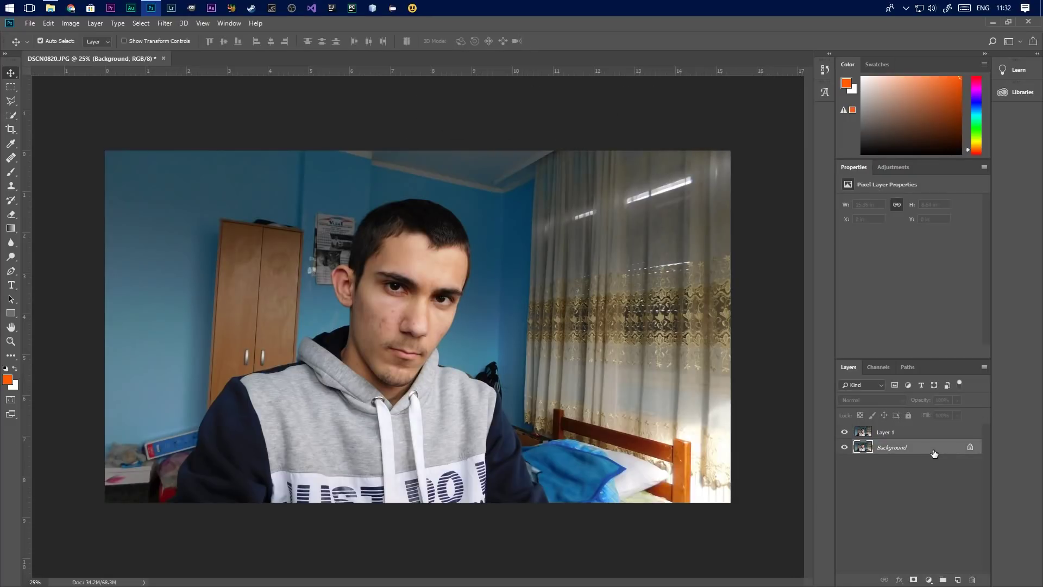
key(Delete)
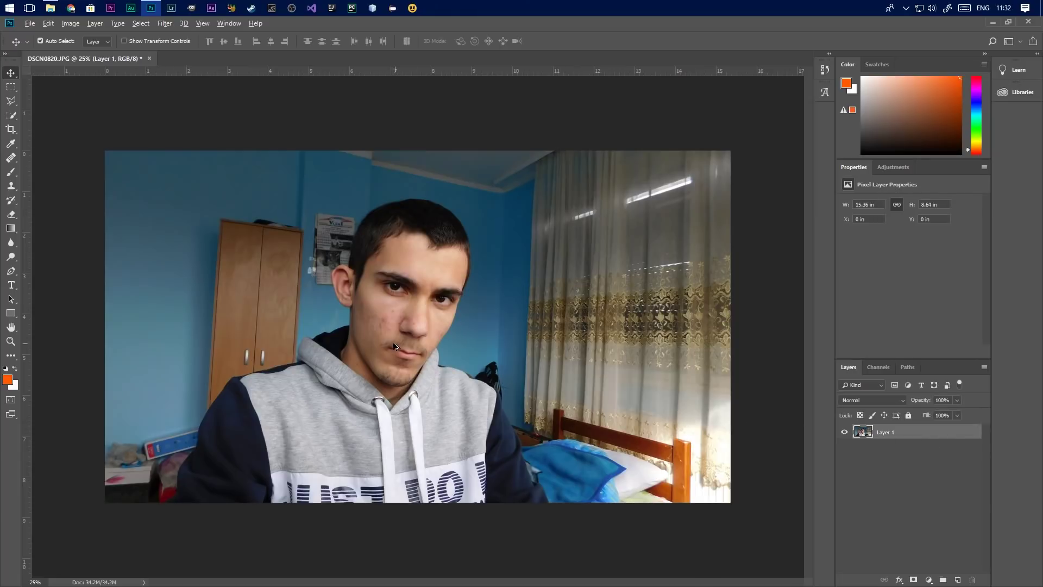
scroll(375, 289, up, 3)
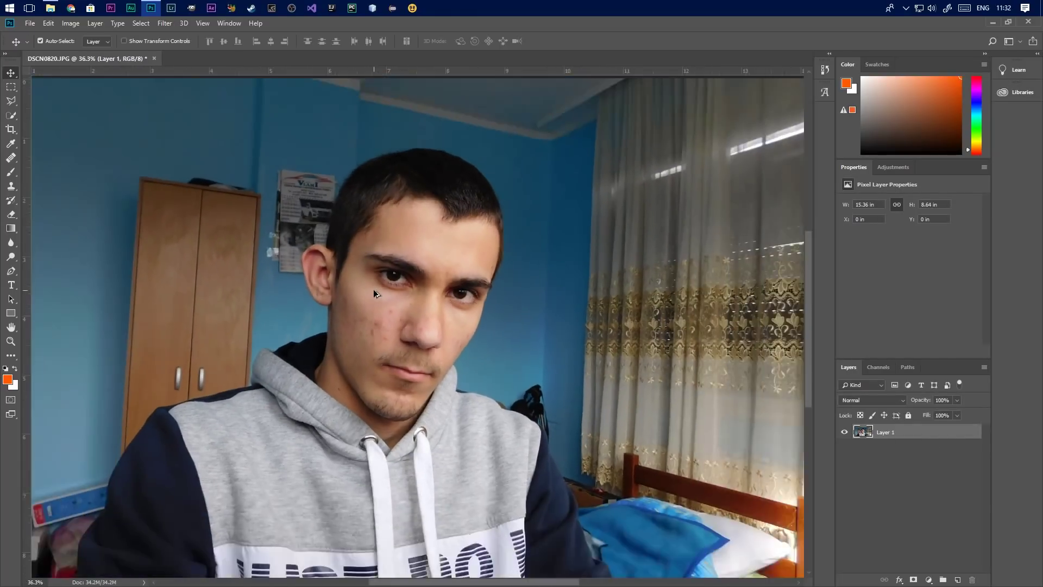
scroll(373, 289, down, 2)
scroll(380, 318, up, 3)
scroll(391, 315, down, 2)
scroll(399, 308, up, 3)
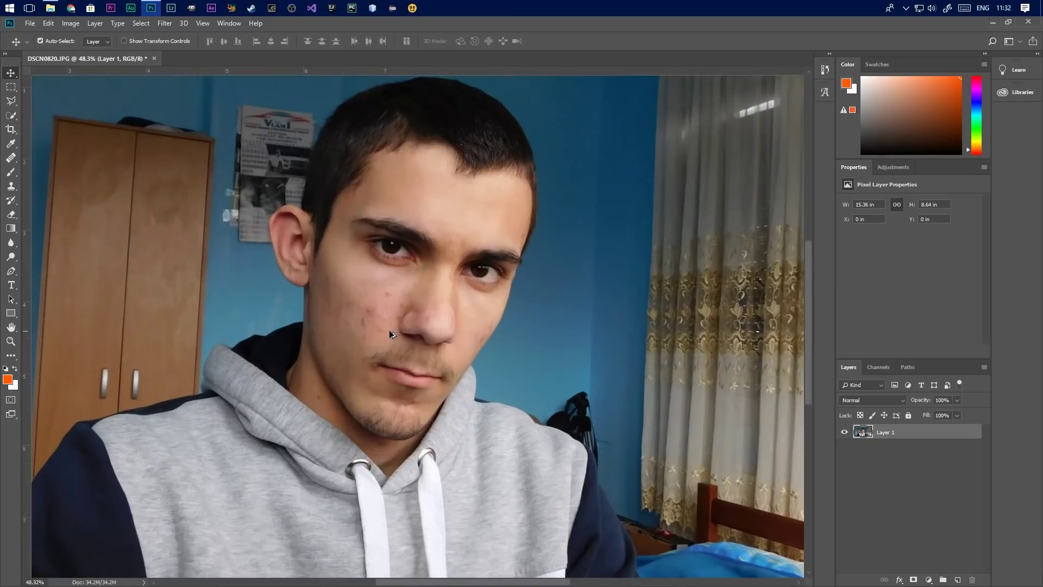
scroll(422, 308, down, 4)
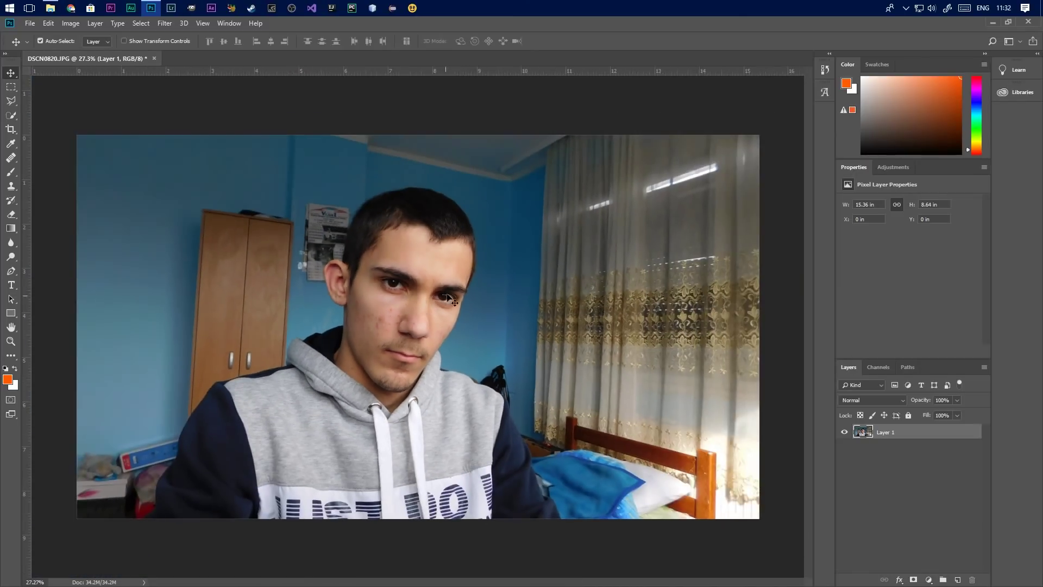
scroll(363, 288, up, 1)
scroll(362, 288, down, 2)
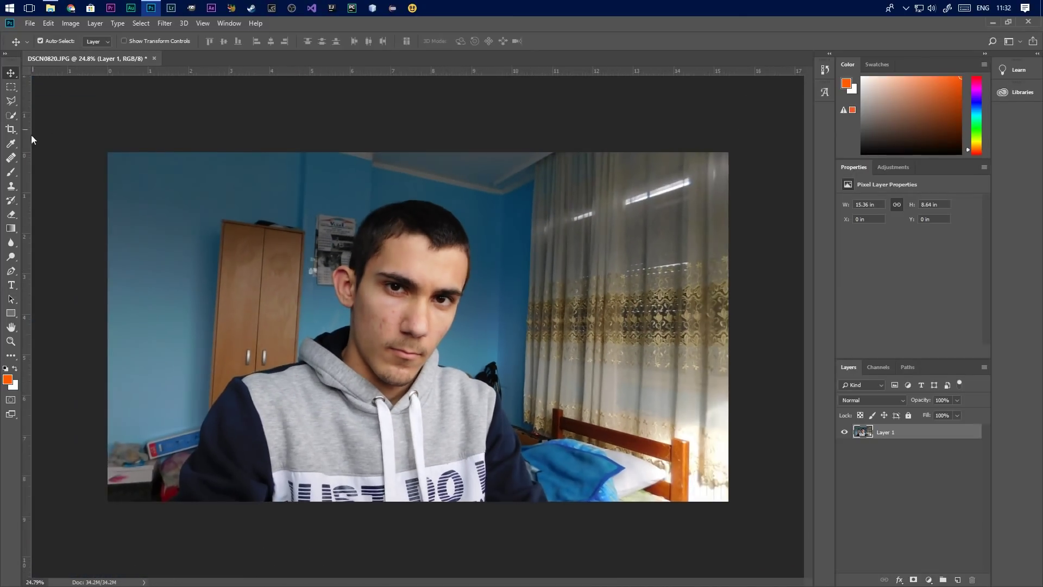
scroll(387, 249, up, 5)
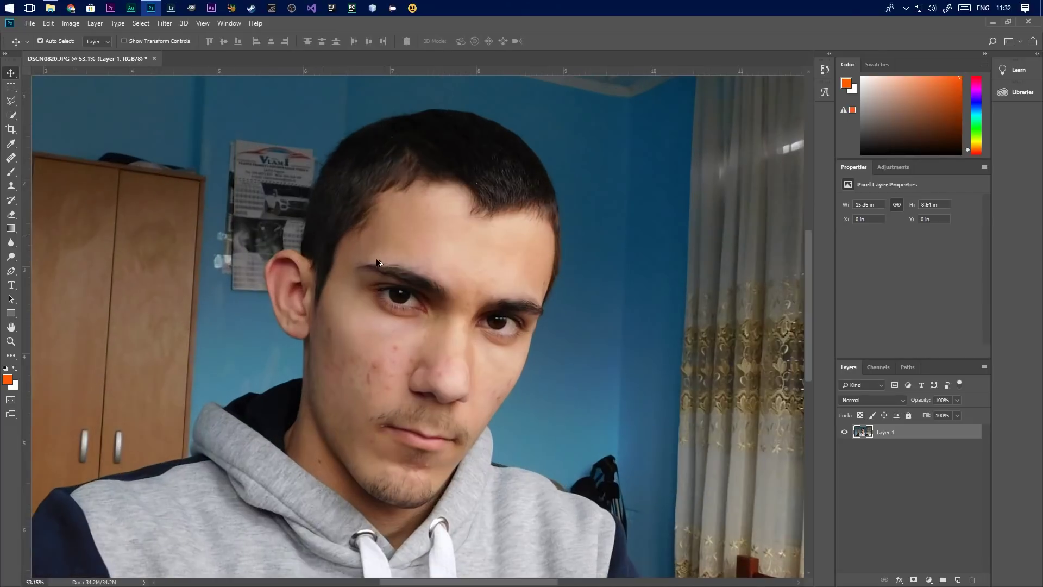
scroll(380, 266, down, 4)
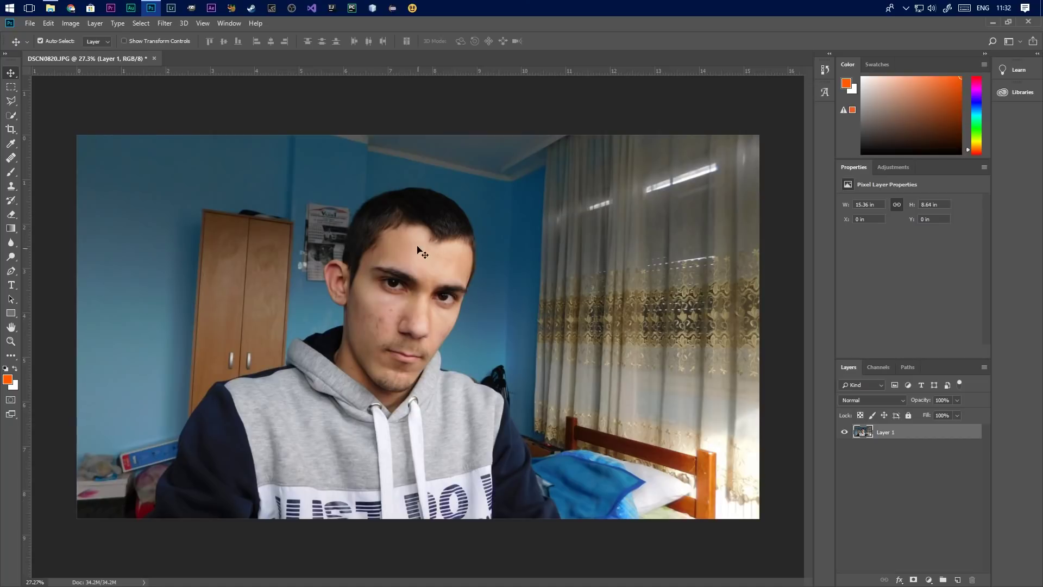
scroll(432, 313, up, 5)
scroll(396, 302, down, 5)
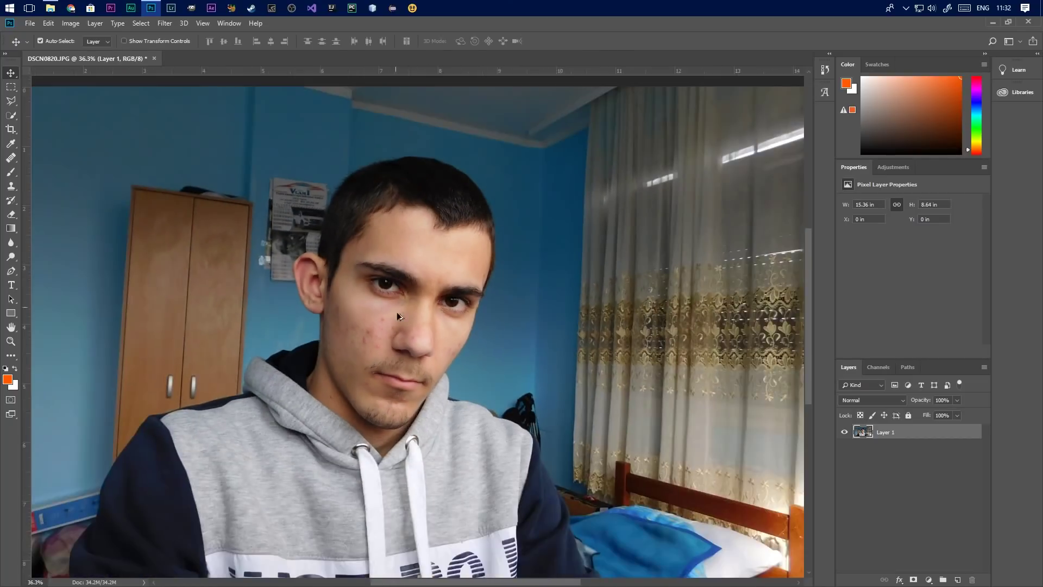
scroll(386, 421, up, 2)
scroll(356, 454, up, 1)
scroll(386, 413, down, 3)
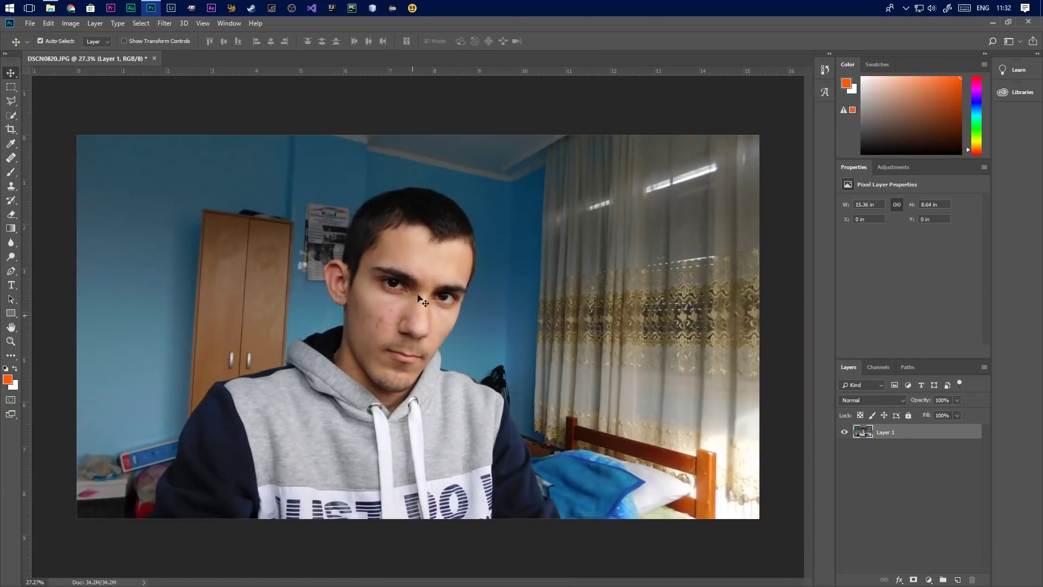
scroll(411, 288, up, 2)
scroll(408, 325, down, 3)
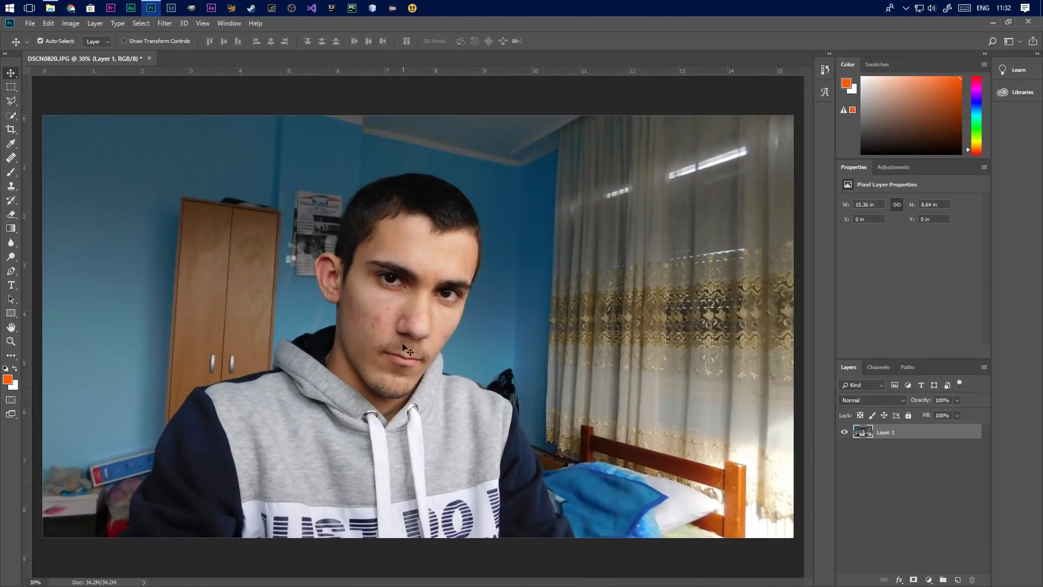
scroll(429, 288, down, 2)
scroll(432, 278, up, 3)
scroll(433, 269, down, 2)
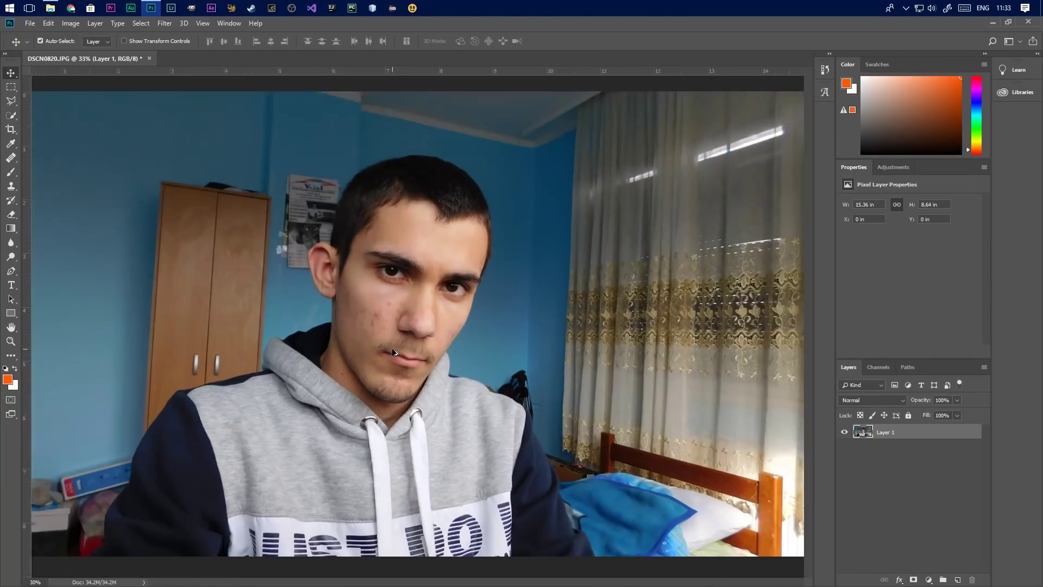
scroll(432, 239, up, 2)
scroll(437, 205, down, 3)
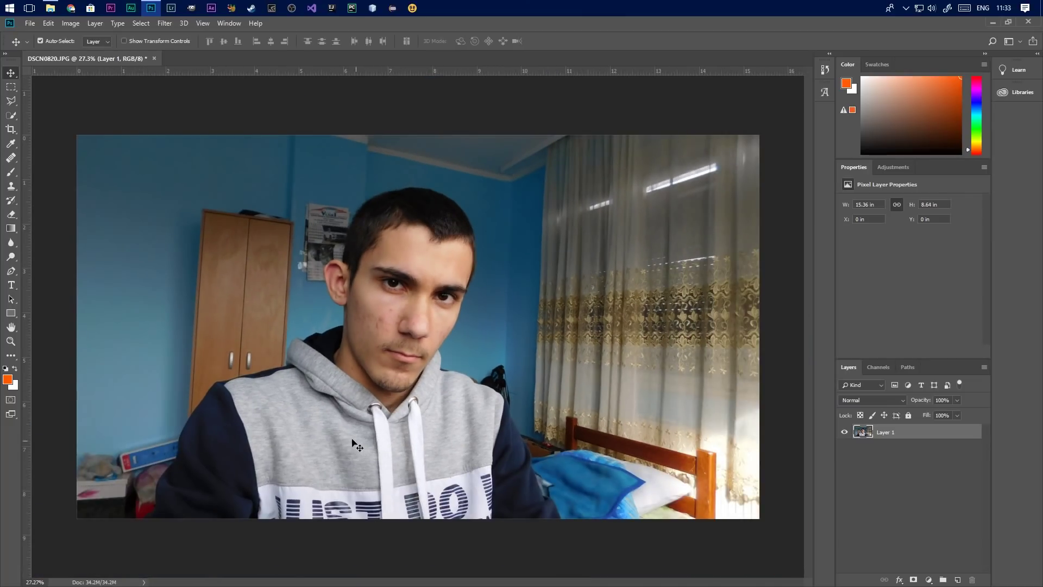
scroll(418, 341, up, 2)
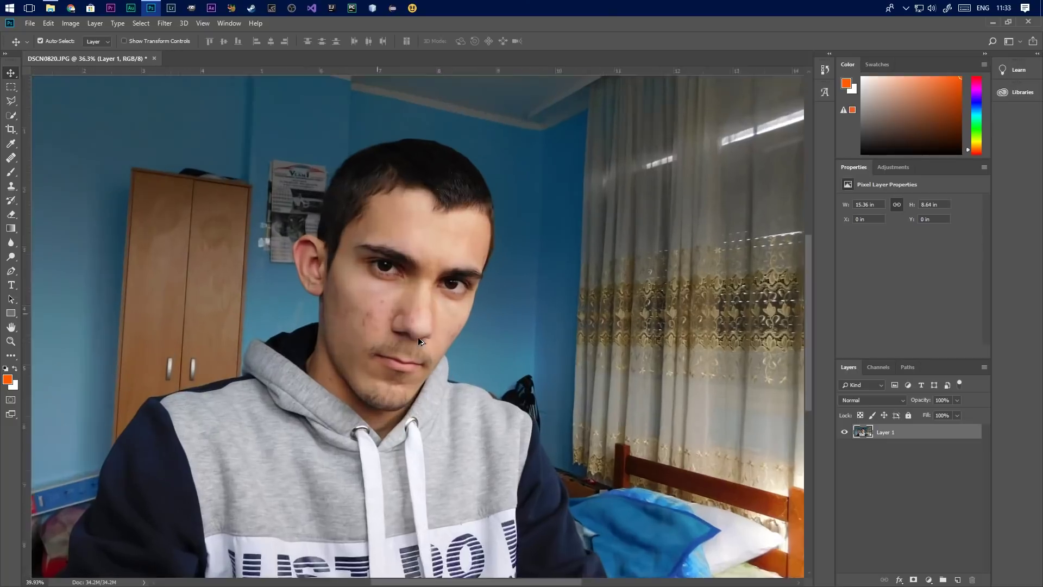
scroll(419, 341, up, 1)
scroll(412, 446, down, 2)
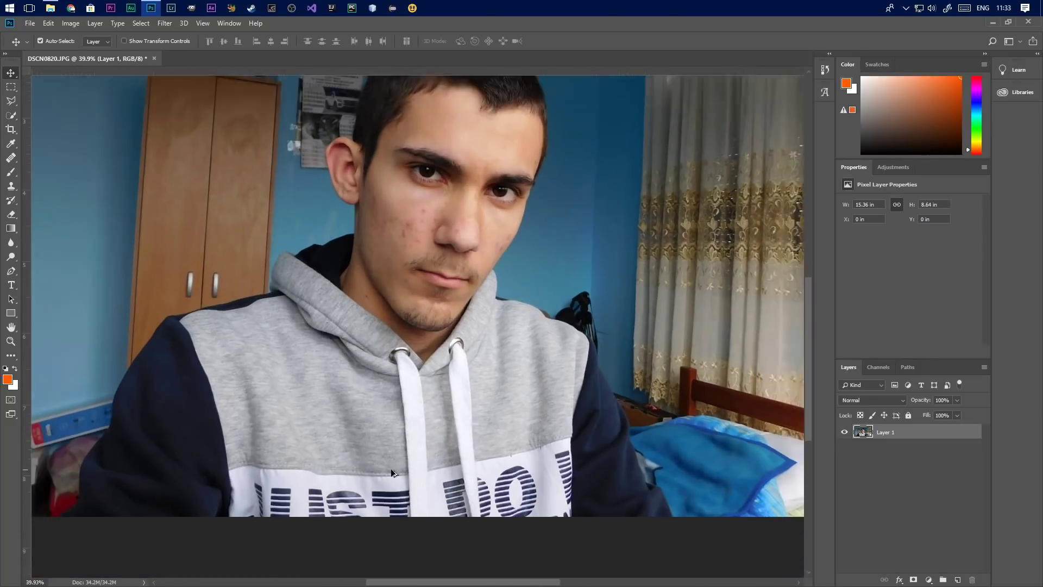
scroll(393, 473, down, 2)
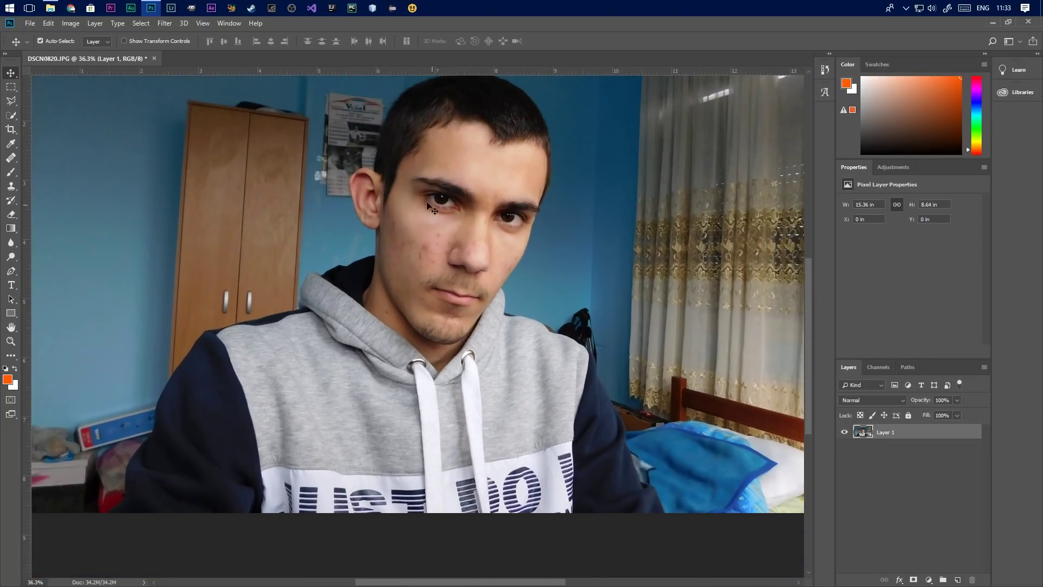
scroll(461, 249, up, 1)
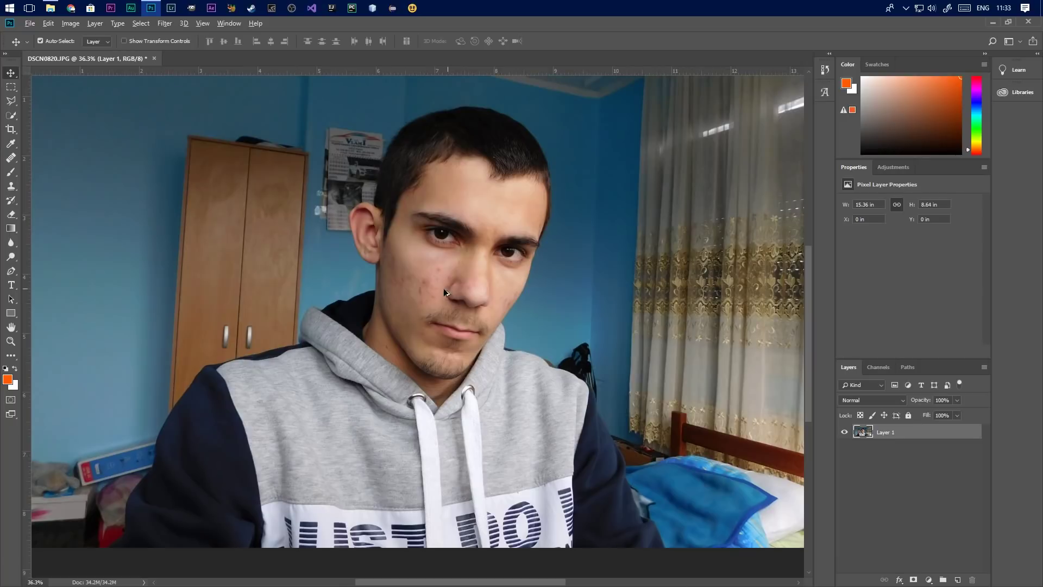
scroll(444, 293, up, 1)
scroll(239, 402, down, 1)
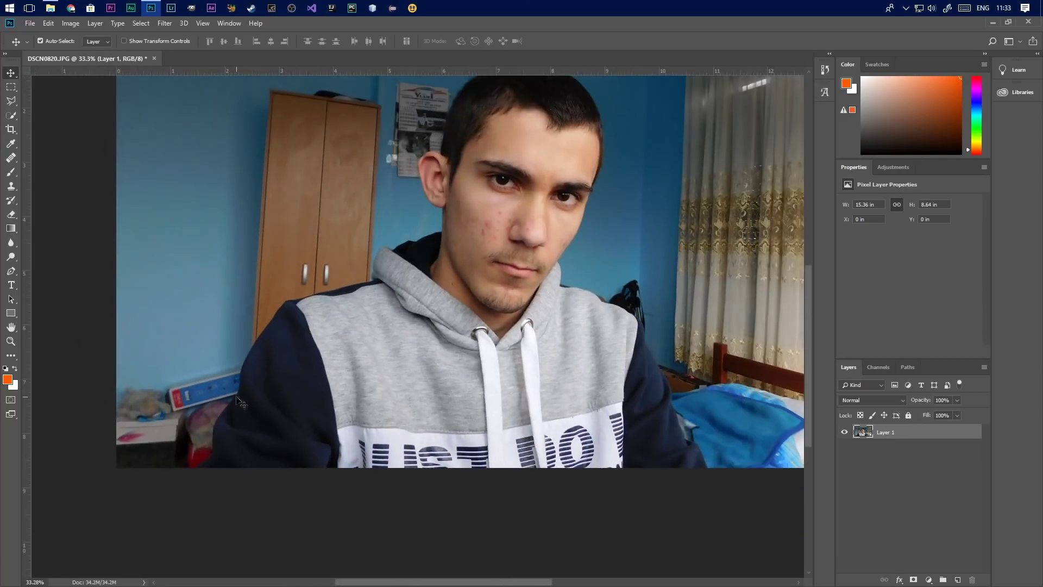
scroll(239, 402, down, 1)
Activate the Pen tool for tracing the person's outline, starting around the dark sleeve
scroll(255, 462, up, 11)
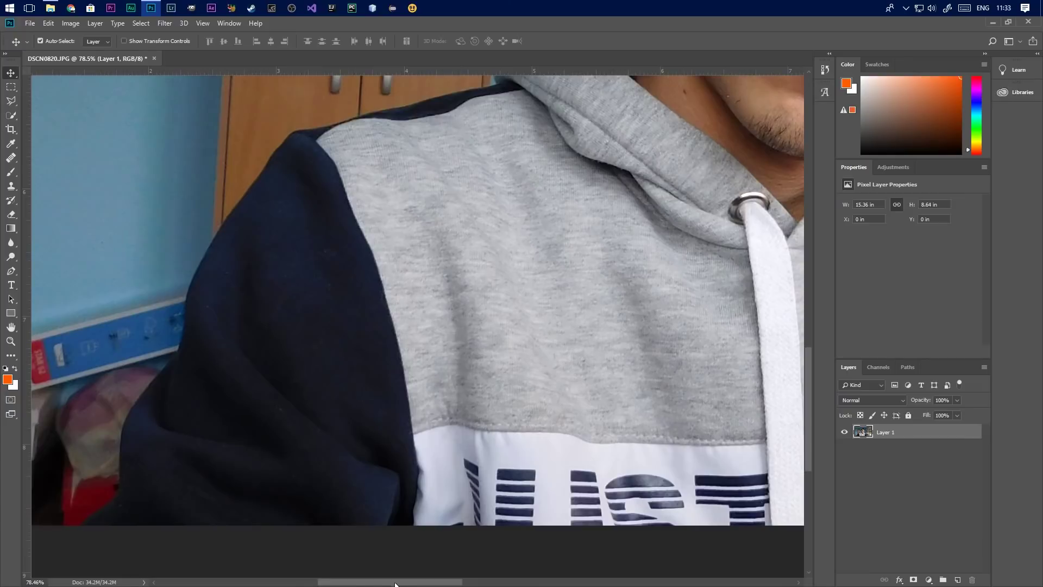
drag(394, 584, 375, 584)
click(11, 101)
click(11, 270)
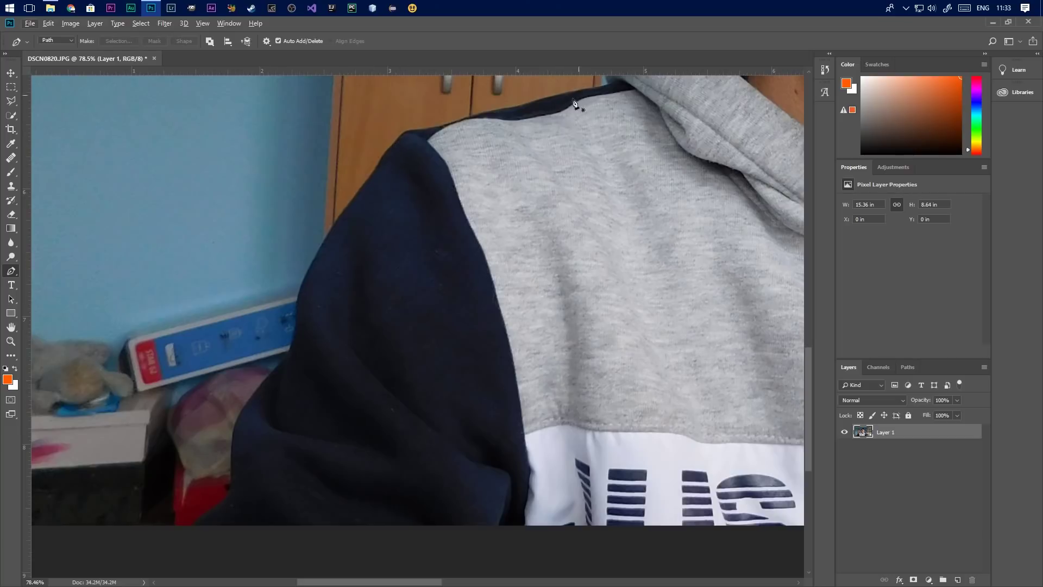
scroll(344, 240, down, 5)
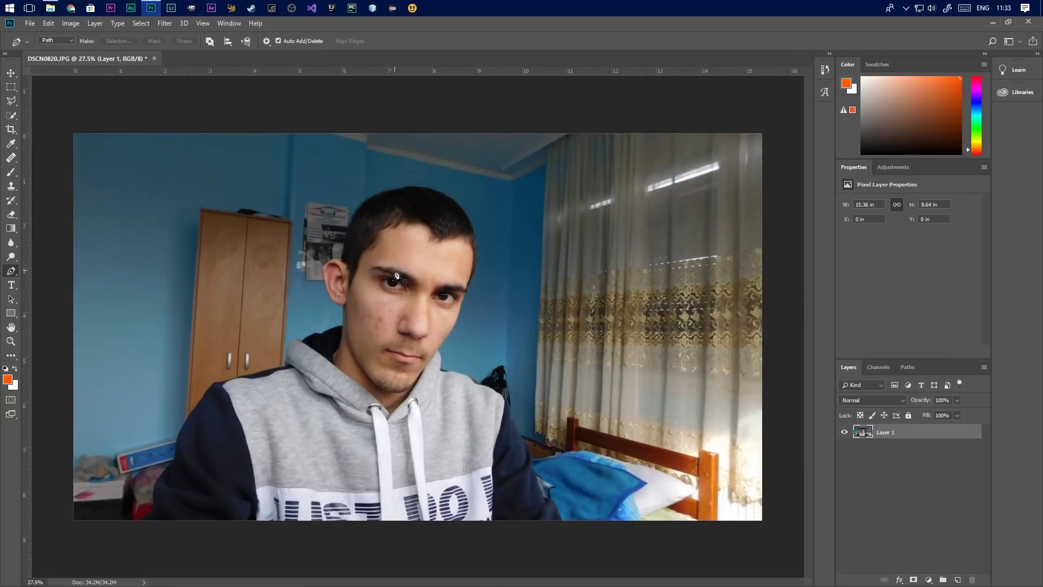
scroll(410, 294, down, 2)
scroll(424, 287, up, 3)
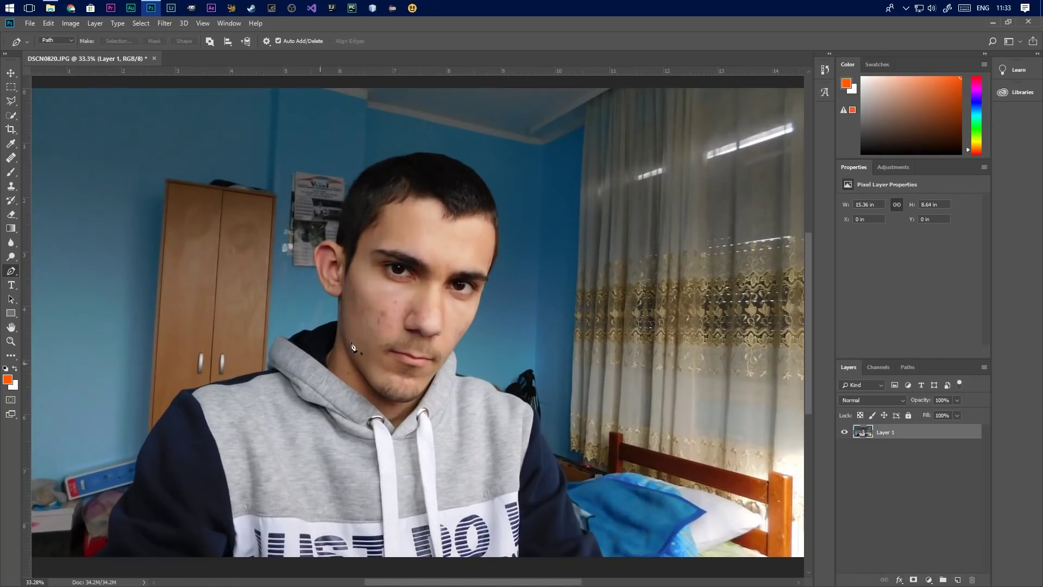
scroll(441, 283, down, 2)
scroll(441, 284, down, 1)
scroll(371, 350, up, 2)
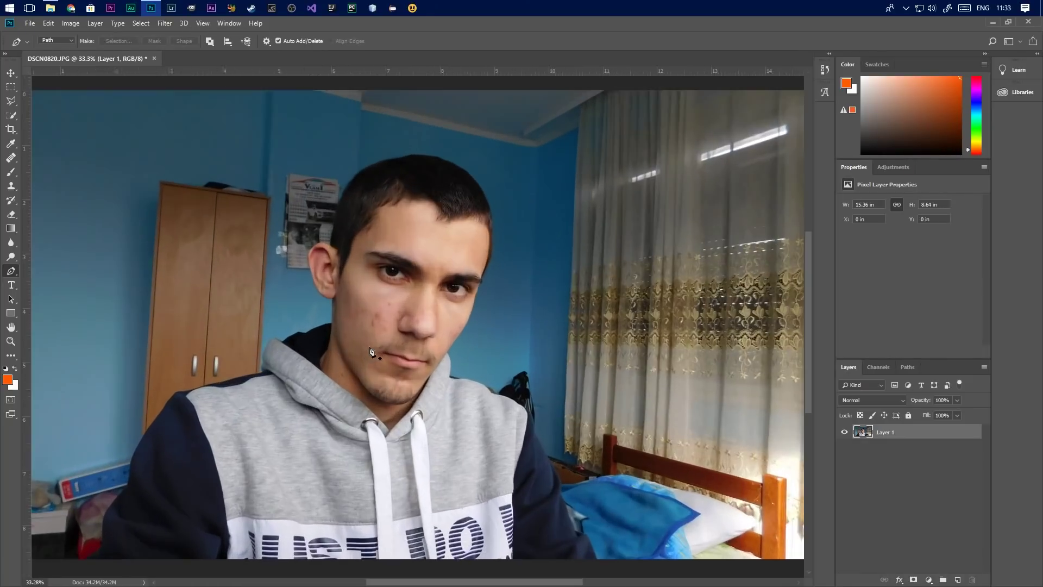
scroll(453, 340, down, 2)
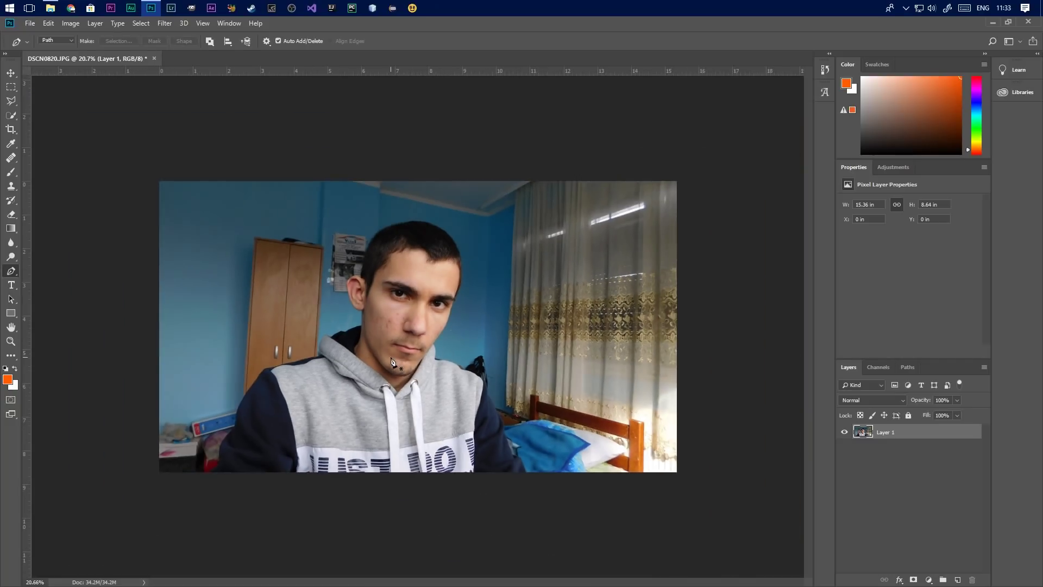
scroll(383, 360, down, 2)
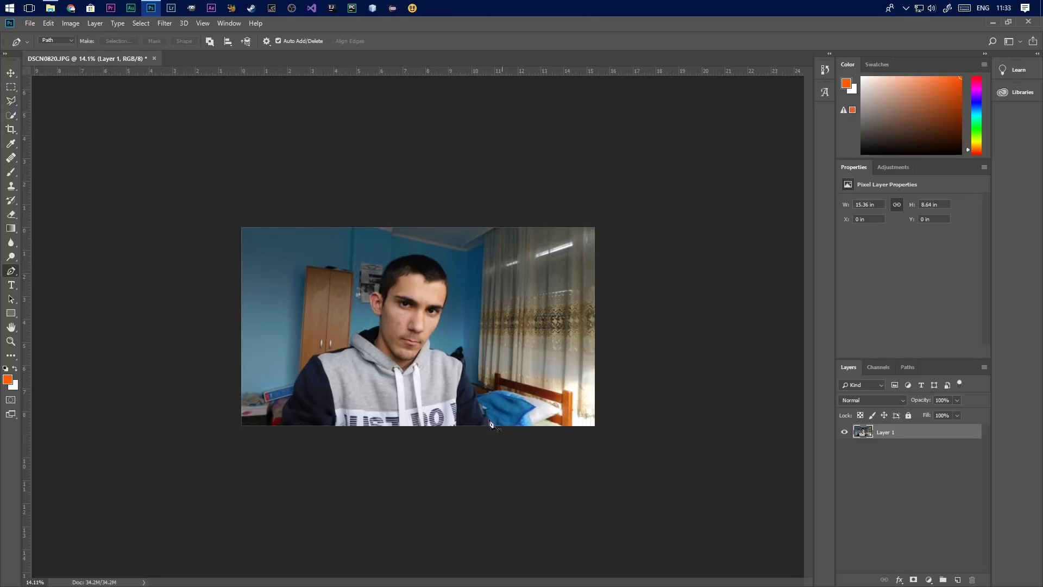
key(ctrl+plus)
key(ctrl+plus)
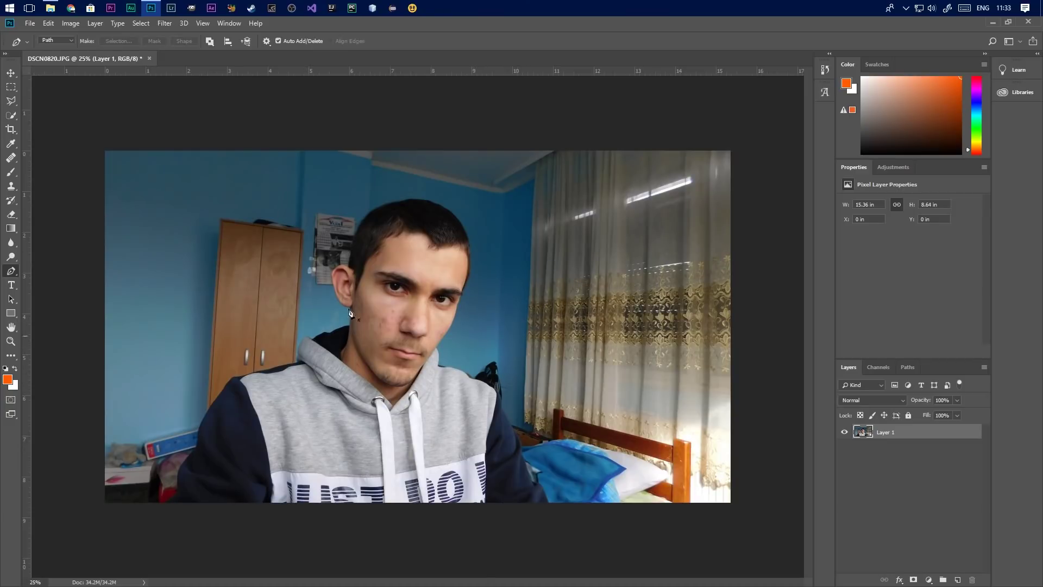
Start the Pen path just below the photo's lower edge and trace the bottom of the wardrobe-side dark sleeve past the red object
scroll(270, 461, up, 5)
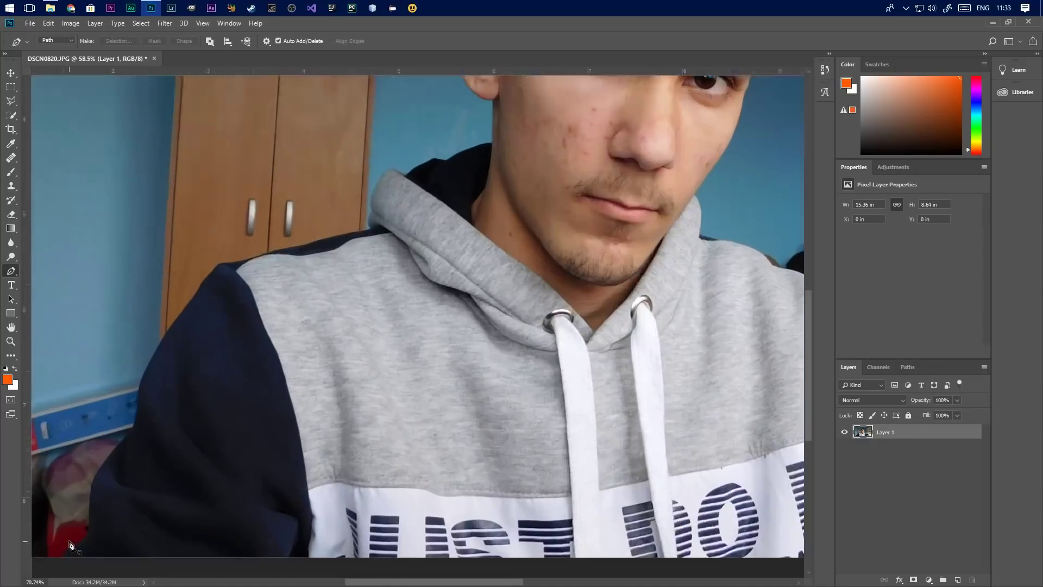
scroll(23, 459, down, 2)
scroll(24, 459, up, 3)
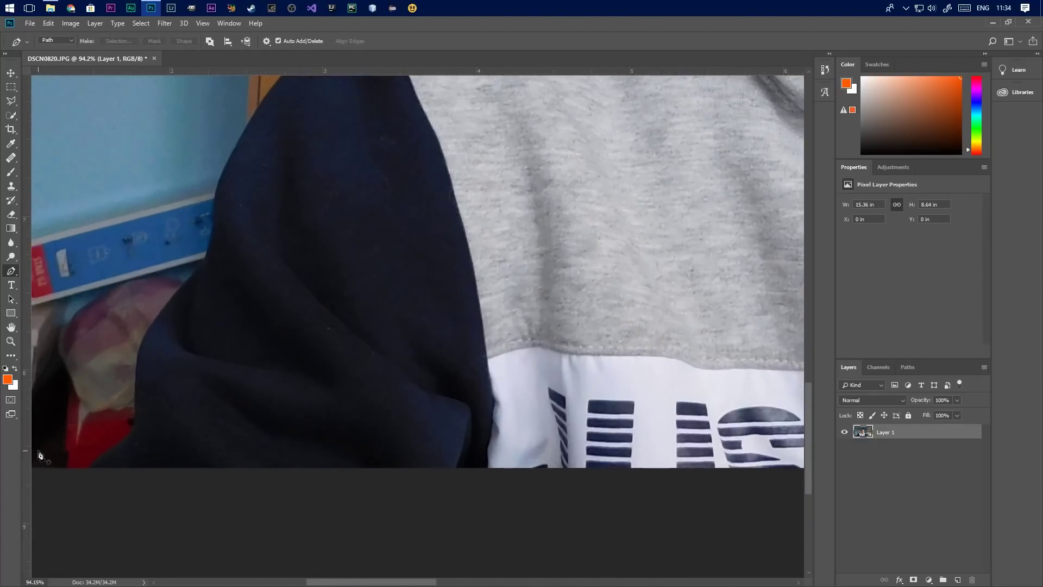
click(103, 500)
click(130, 469)
click(150, 454)
drag(172, 440, 176, 438)
click(189, 424)
click(196, 392)
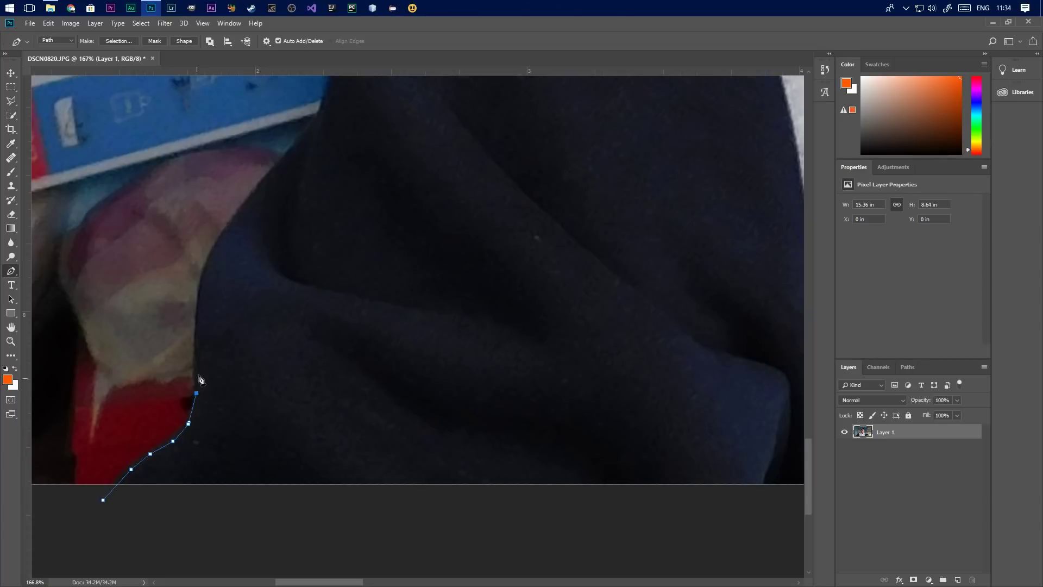
Continue the path up the dark sleeve's edge, past the pink bag to the blue box
click(199, 333)
click(201, 296)
click(207, 263)
click(256, 192)
click(277, 162)
scroll(319, 119, down, 3)
scroll(274, 111, up, 5)
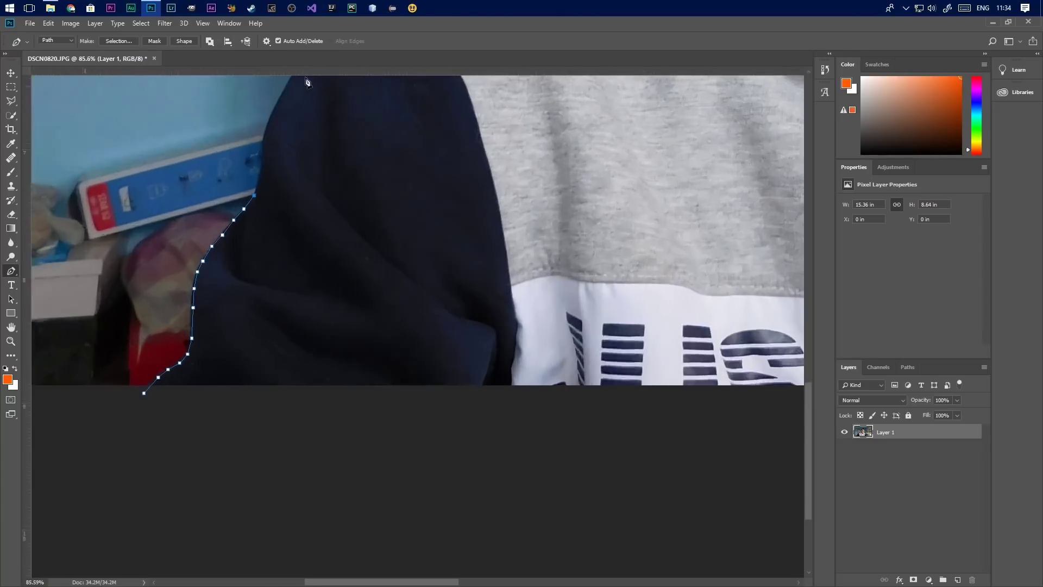
Trace the dark sleeve's outer edge from the blue box up the upper arm toward the shoulder
click(220, 300)
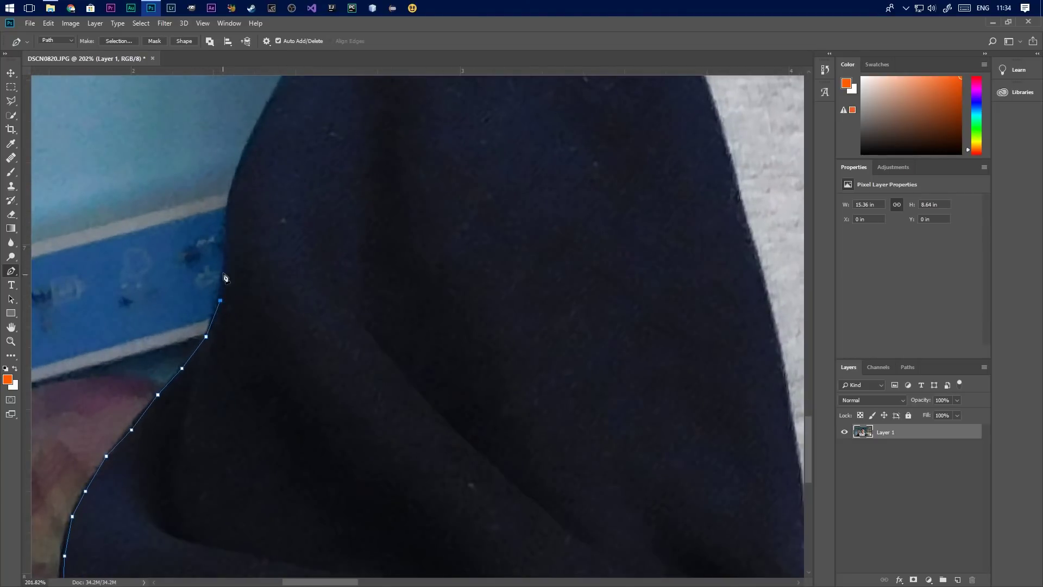
click(226, 259)
click(229, 228)
click(230, 200)
click(237, 175)
click(245, 147)
click(261, 116)
scroll(278, 98, down, 3)
scroll(274, 259, up, 2)
Extend the path along the shoulder in front of the wardrobe and up the start of the grey hood
click(299, 224)
click(337, 189)
click(371, 185)
click(430, 169)
click(487, 153)
click(537, 142)
scroll(551, 146, down, 3)
scroll(349, 197, up, 4)
scroll(375, 214, down, 2)
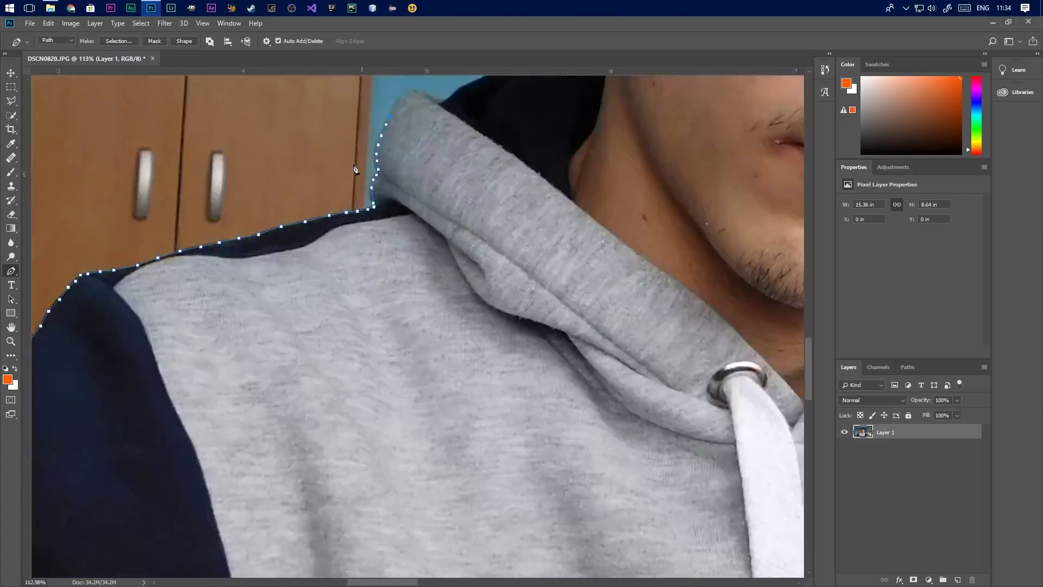
Trace the upper edge of the hood toward the neck below the ear
scroll(217, 217, up, 2)
click(244, 273)
click(331, 266)
click(450, 229)
click(511, 211)
click(685, 152)
Continue the path up the neck, around the earlobe and along the ear's outer edge
scroll(686, 152, down, 1)
click(464, 328)
click(479, 216)
click(452, 200)
scroll(338, 151, up, 3)
scroll(318, 200, up, 1)
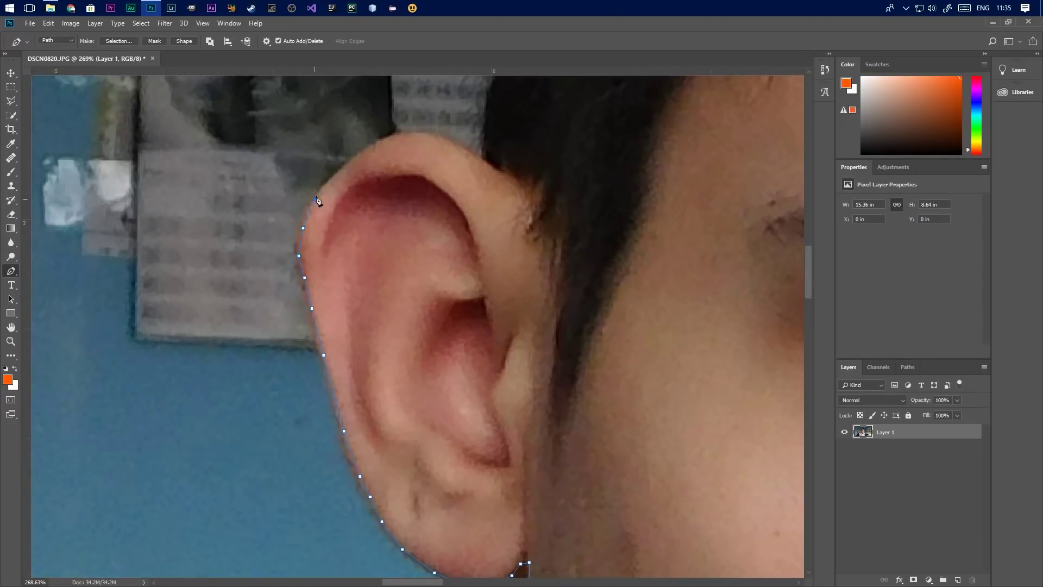
Outline the top of the ear and follow the hair's edge up to the crown of the head
scroll(466, 154, up, 3)
scroll(412, 170, down, 3)
scroll(412, 170, up, 3)
click(517, 155)
click(567, 139)
click(646, 126)
click(686, 117)
click(761, 96)
Trace the hair across the top of the head and down the curve facing the curtains
scroll(780, 101, up, 2)
scroll(779, 101, right, 5)
click(413, 308)
click(478, 340)
click(559, 396)
click(641, 486)
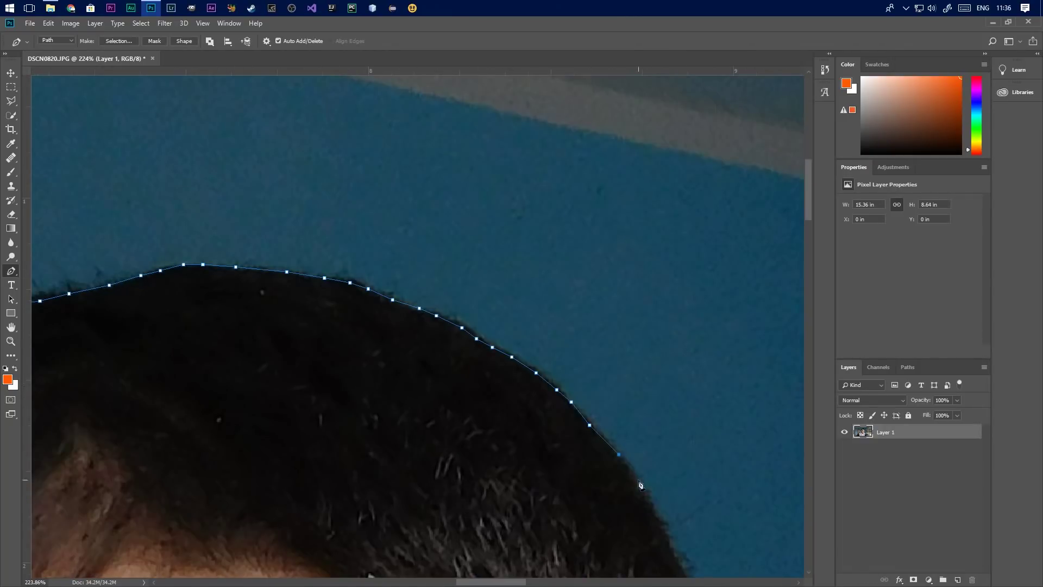
click(683, 567)
Continue the path down the curtain-side edge of the hair and forehead
scroll(695, 342, down, 3)
click(707, 377)
click(724, 489)
scroll(717, 488, down, 3)
click(701, 467)
scroll(695, 489, down, 3)
Trace the curtain-side edge of the face down the cheek and jaw to the hood
click(654, 264)
click(635, 292)
click(617, 336)
scroll(590, 441, down, 1)
scroll(660, 361, down, 2)
click(558, 265)
click(530, 320)
click(491, 376)
Outline the curtain-side edge of the hood and follow the grey shoulder to just before the black tripod
scroll(487, 379, down, 1)
click(458, 314)
click(438, 430)
click(441, 470)
click(434, 529)
scroll(513, 559, down, 1)
click(478, 413)
click(503, 422)
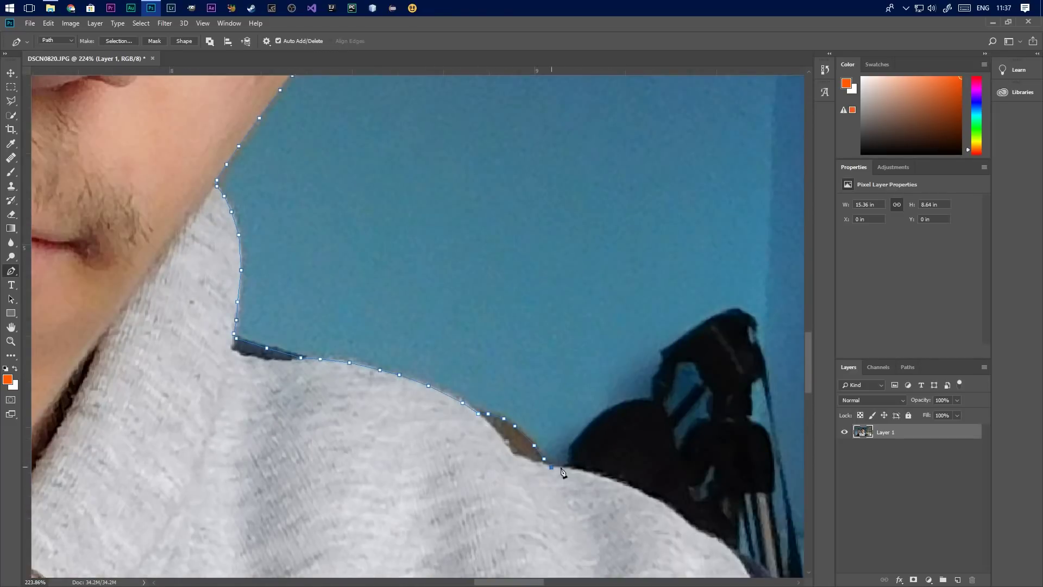
click(554, 471)
Trace the rest of the shoulder past the tripod and down the upper part of the curtain-side dark sleeve
scroll(523, 411, down, 1)
scroll(523, 411, up, 2)
scroll(521, 380, down, 2)
scroll(522, 353, down, 2)
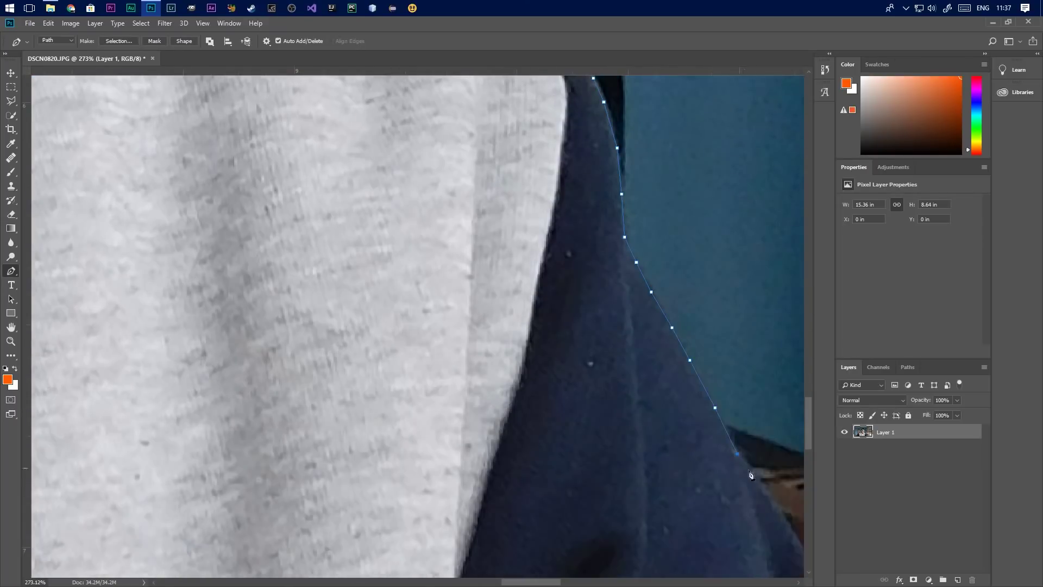
scroll(516, 304, right, 2)
click(500, 272)
click(525, 329)
click(565, 486)
Follow the lower part of the dark sleeve beside the blue bedding down to the photo's lower edge
scroll(565, 326, down, 3)
click(569, 239)
click(618, 364)
scroll(624, 326, down, 2)
click(707, 261)
click(728, 305)
scroll(736, 319, down, 5)
Run the path beneath the photo's lower edge back to its first anchor point and close it
click(566, 530)
click(421, 550)
click(320, 557)
click(133, 551)
scroll(163, 489, up, 3)
click(182, 396)
scroll(271, 353, down, 3)
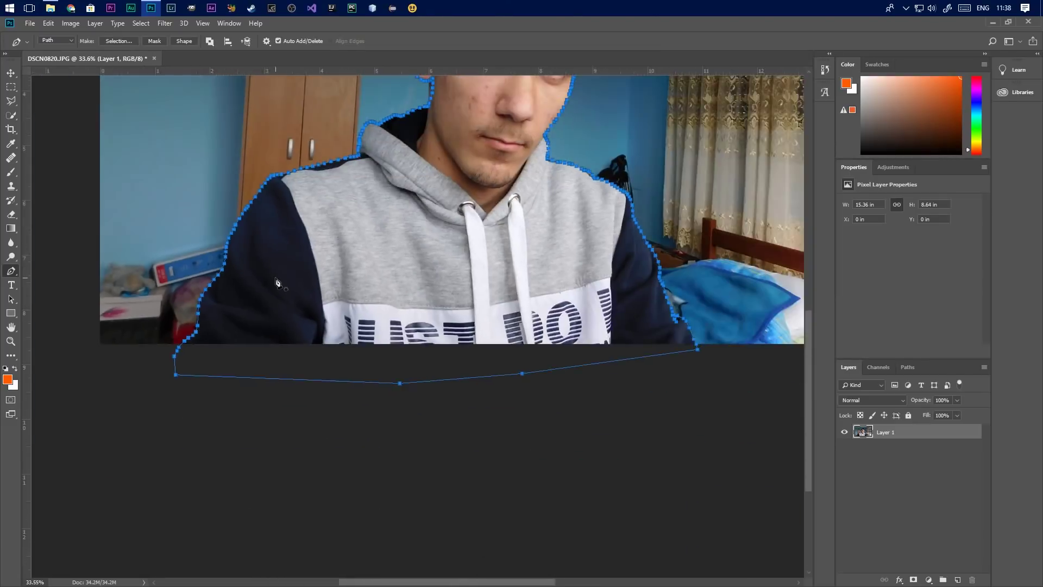
Convert the closed path into a new anti-aliased selection with a 2-pixel feather radius
scroll(378, 335, up, 1)
right_click(380, 296)
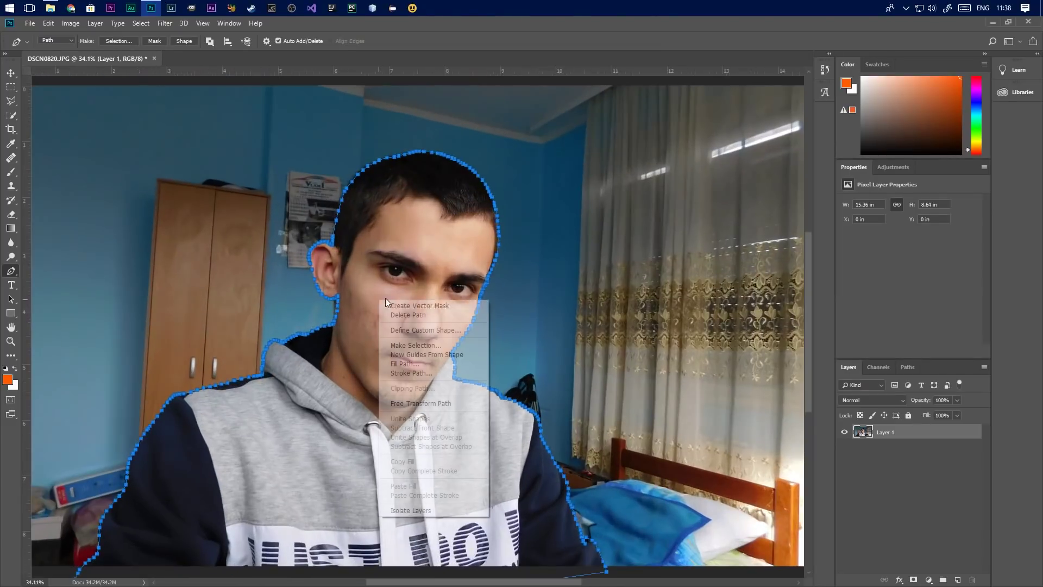
click(428, 344)
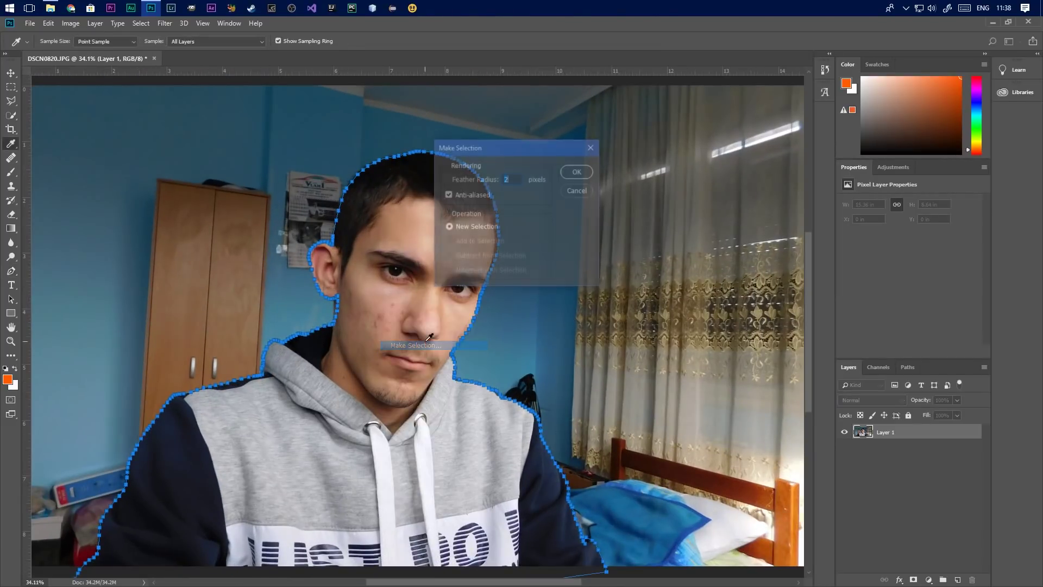
click(580, 172)
scroll(363, 309, down, 2)
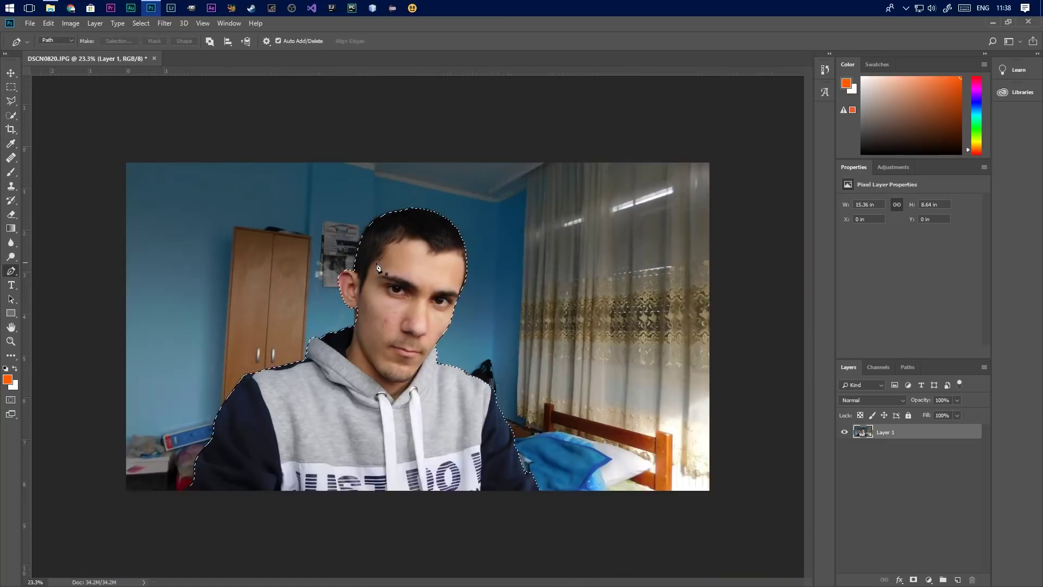
Copy the selected person to a new layer and duplicate that cutout layer twice
scroll(363, 308, up, 1)
key(ctrl+j)
key(ctrl+j)
key(ctrl+j)
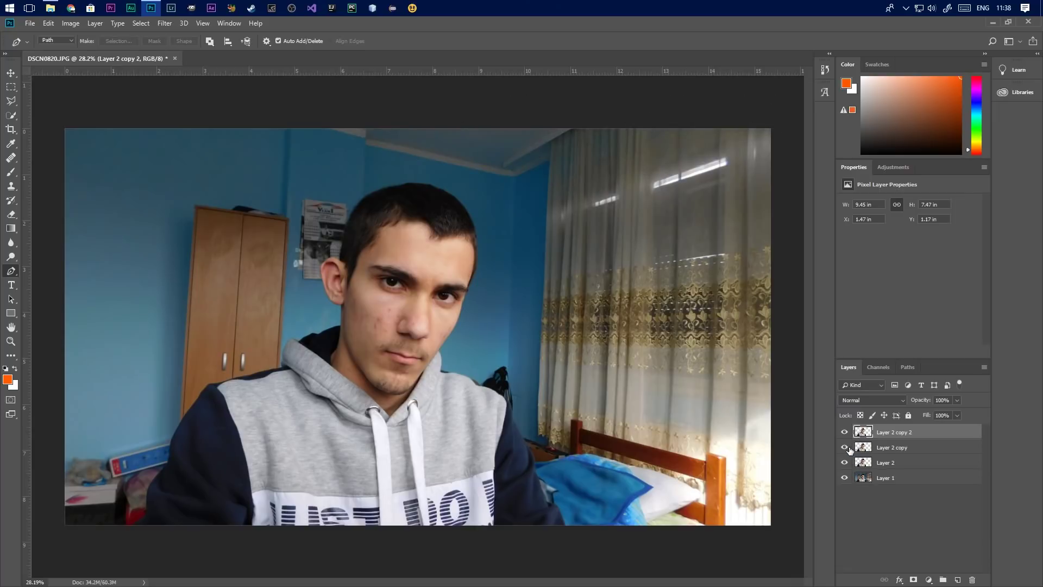
Duplicate the full photo layer, Layer 1, twice and hide the original Layer 1
click(879, 478)
key(ctrl+j)
key(ctrl+j)
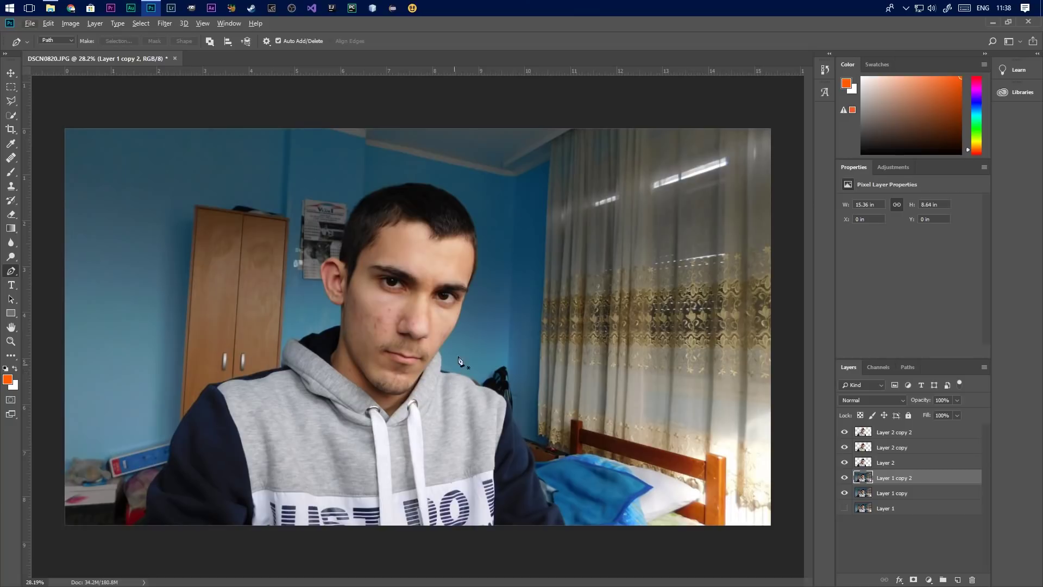
scroll(471, 323, down, 2)
scroll(402, 306, down, 1)
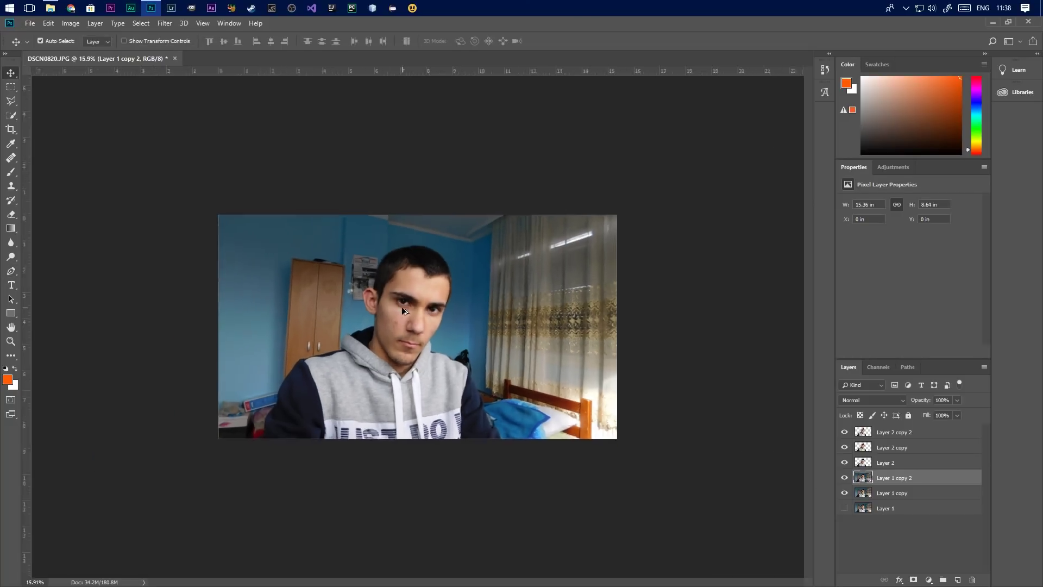
scroll(402, 307, up, 3)
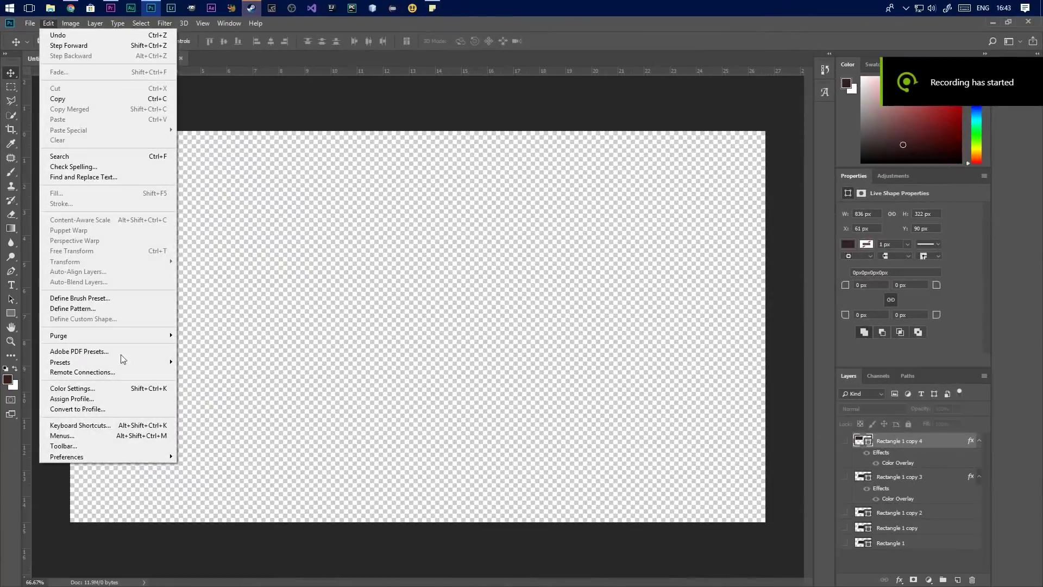
Open the Performance preferences and examine the available cache level choices
mouse_move(148, 456)
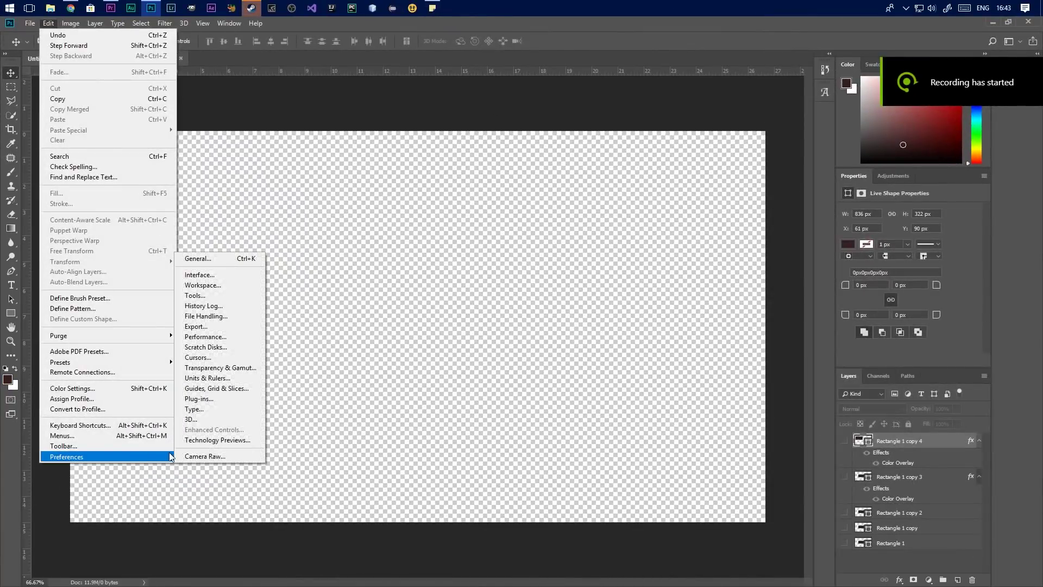
click(233, 337)
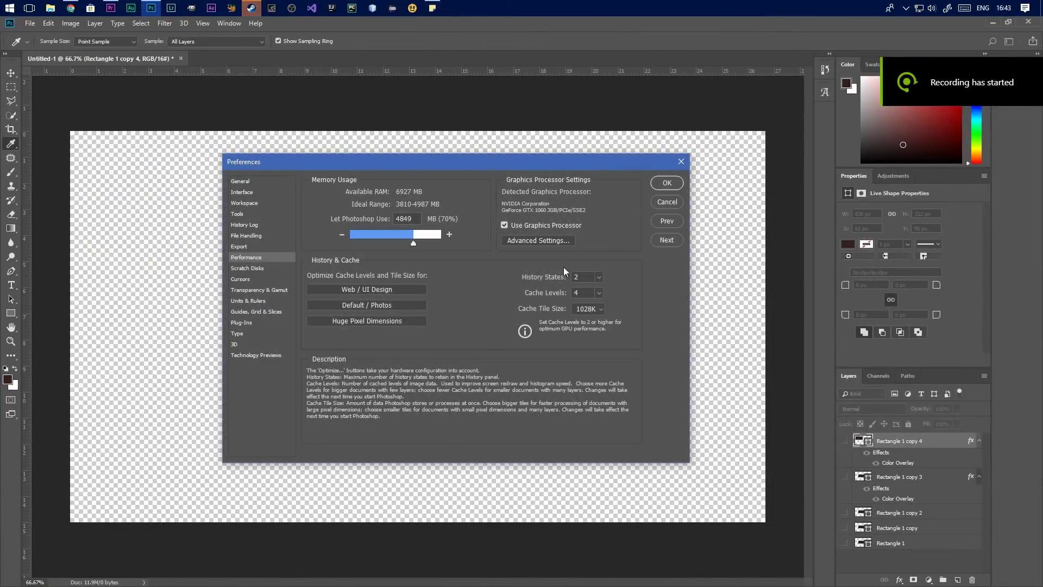
click(598, 293)
mouse_move(598, 292)
mouse_down()
mouse_move(622, 288)
mouse_move(601, 290)
mouse_up()
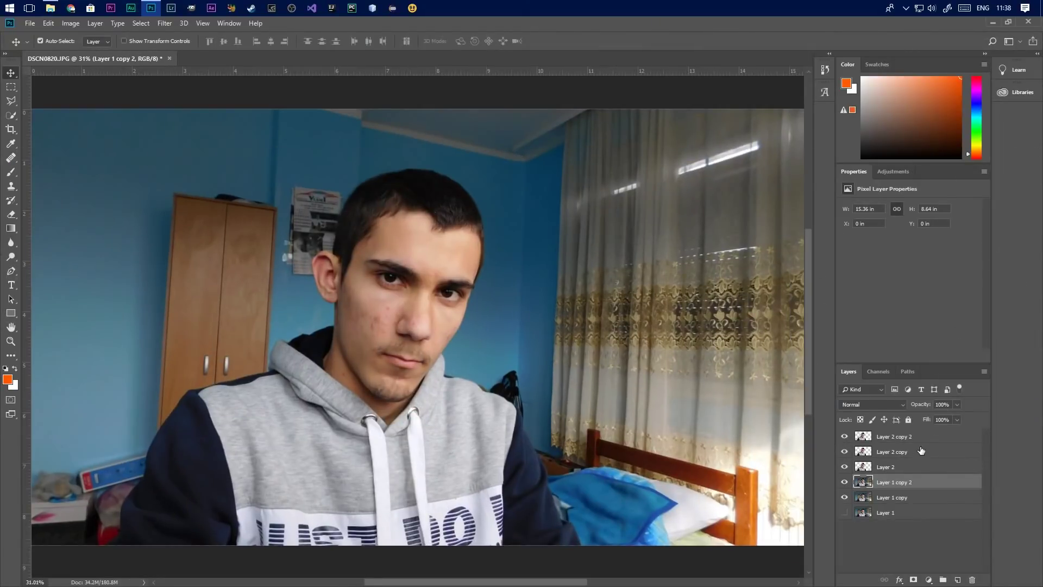
Apply a Gaussian Blur with a 29.1-pixel radius to Layer 1 copy 2, and select Layer 2 copy 2
click(164, 23)
mouse_move(217, 146)
click(325, 187)
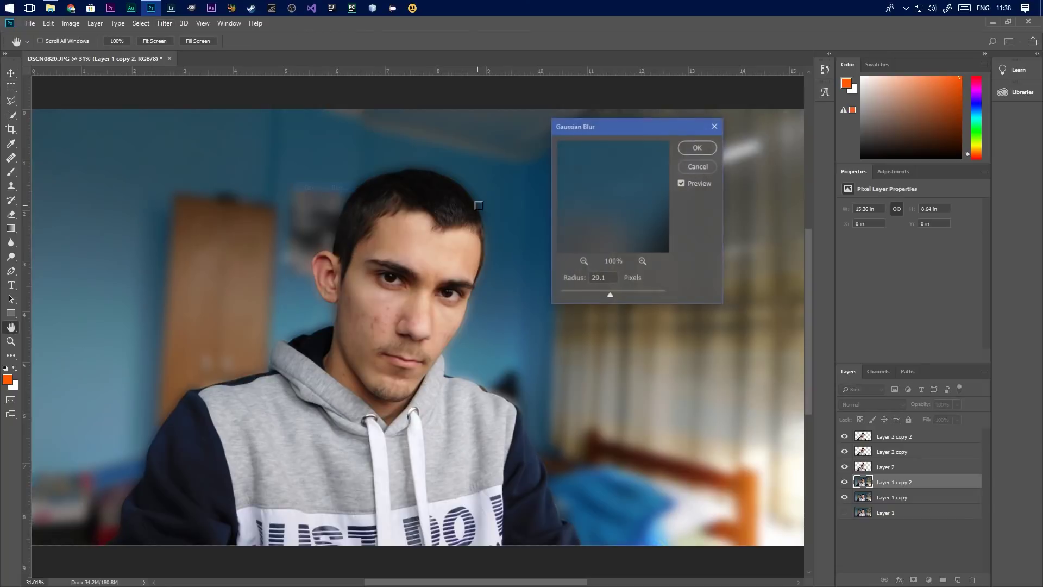
click(697, 148)
key(v)
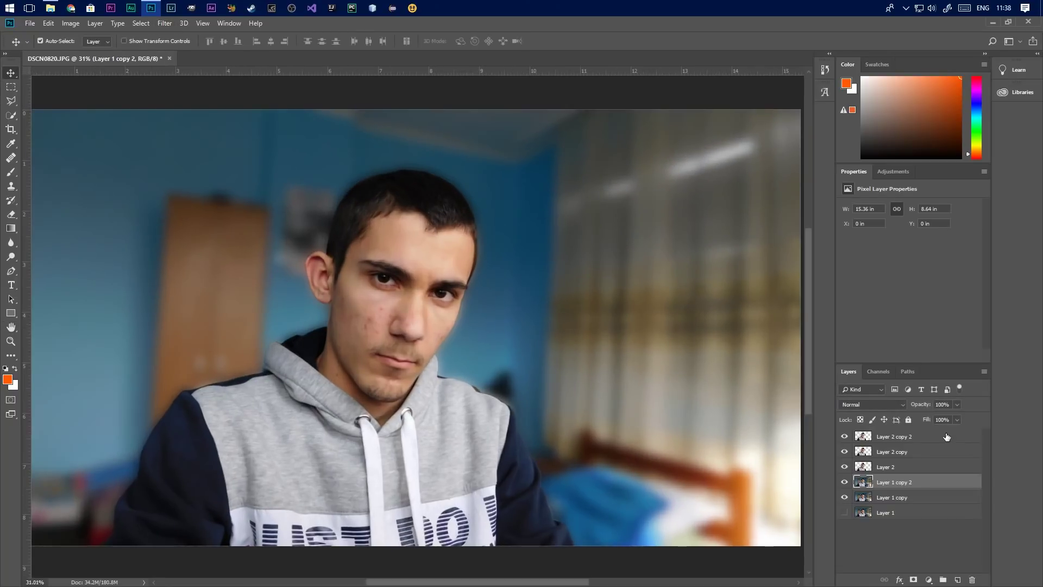
click(946, 436)
click(68, 23)
mouse_move(171, 51)
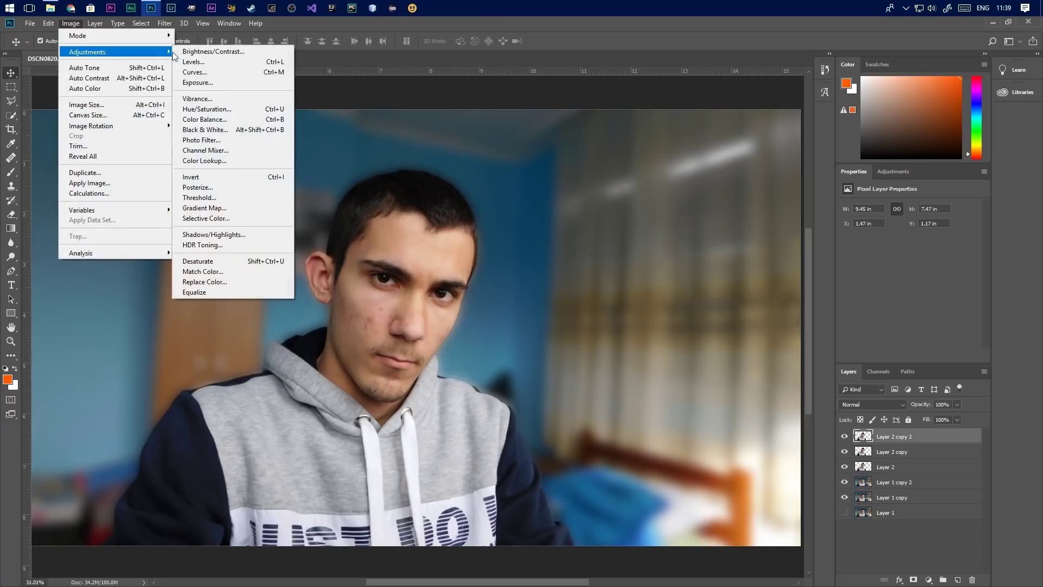
click(244, 239)
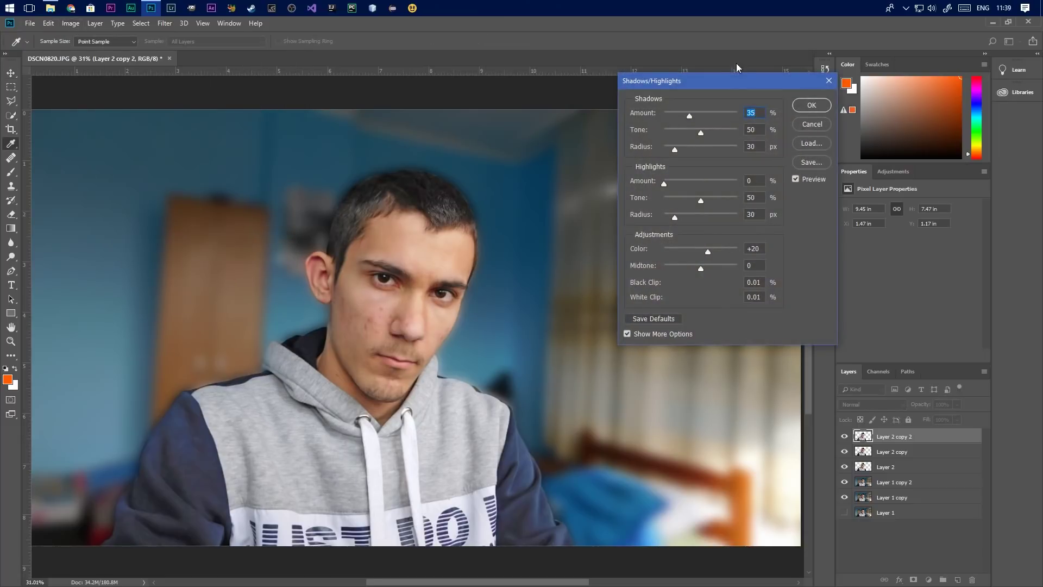
drag(702, 87, 690, 91)
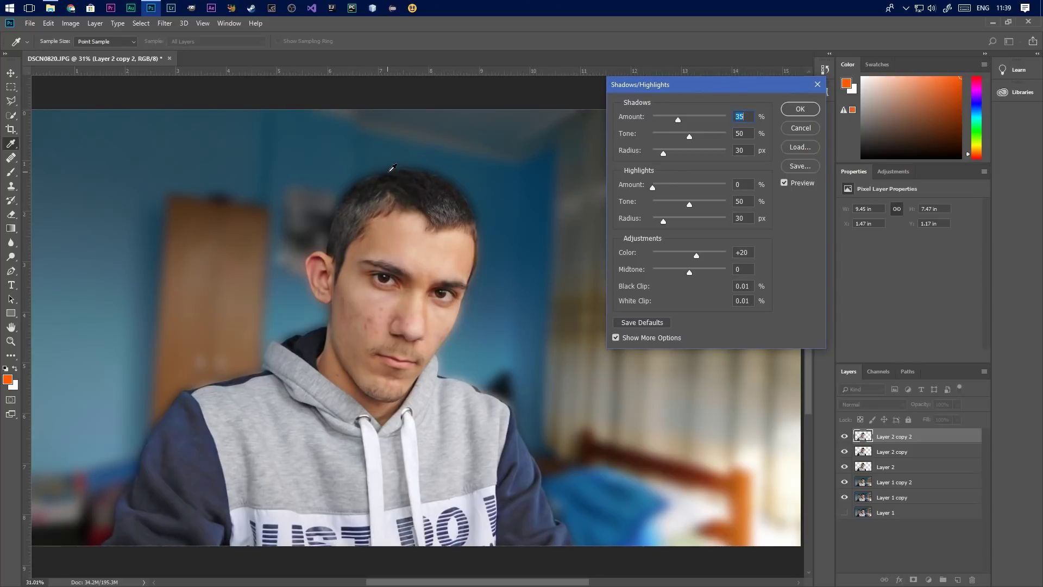
click(810, 128)
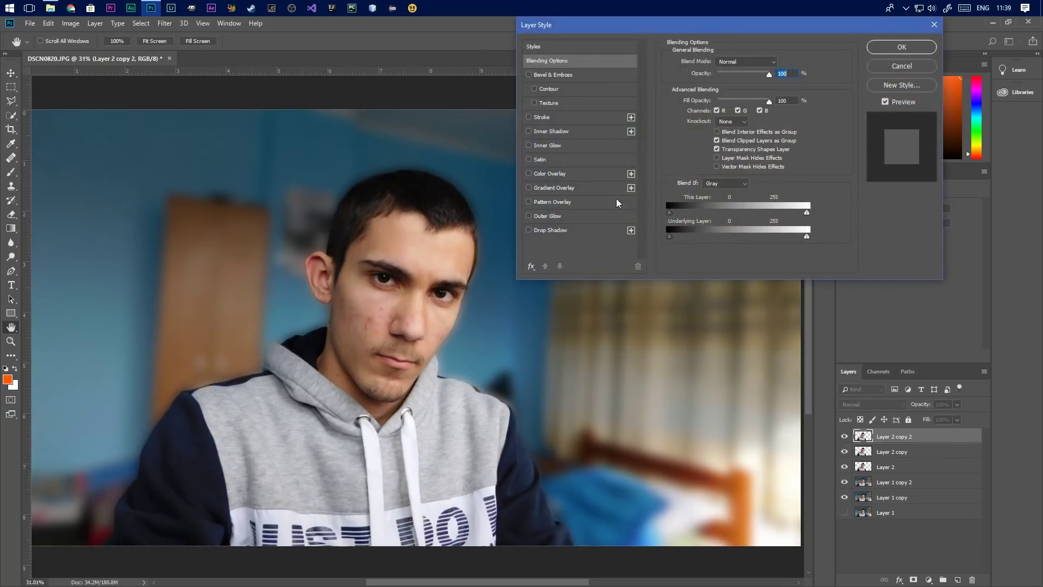
Add a black Multiply Inner Shadow to Layer 2 copy 2 with 58% opacity, 0 px distance, 1% choke and a slightly larger size
click(549, 133)
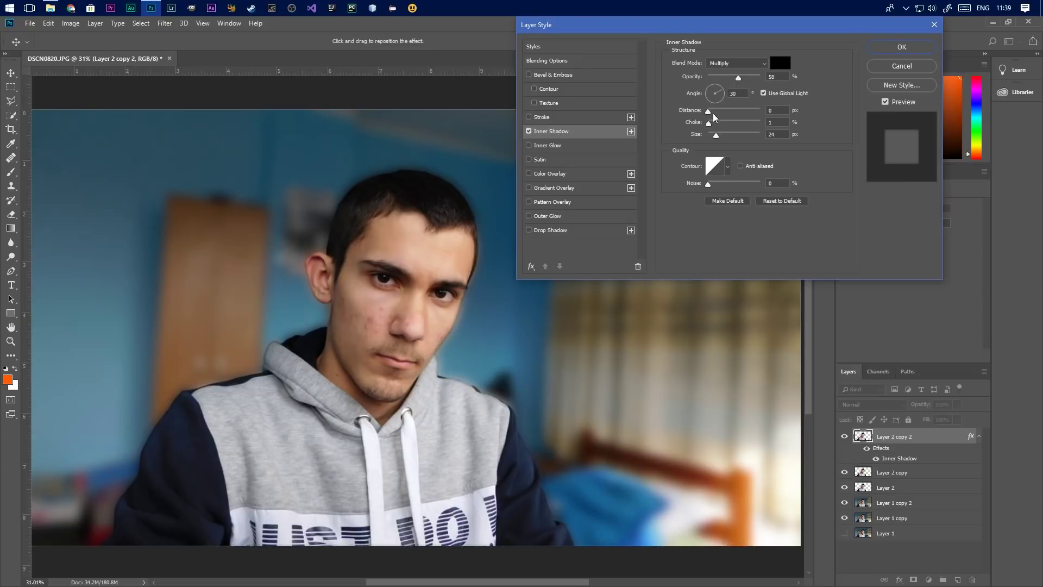
drag(716, 137, 700, 137)
click(530, 131)
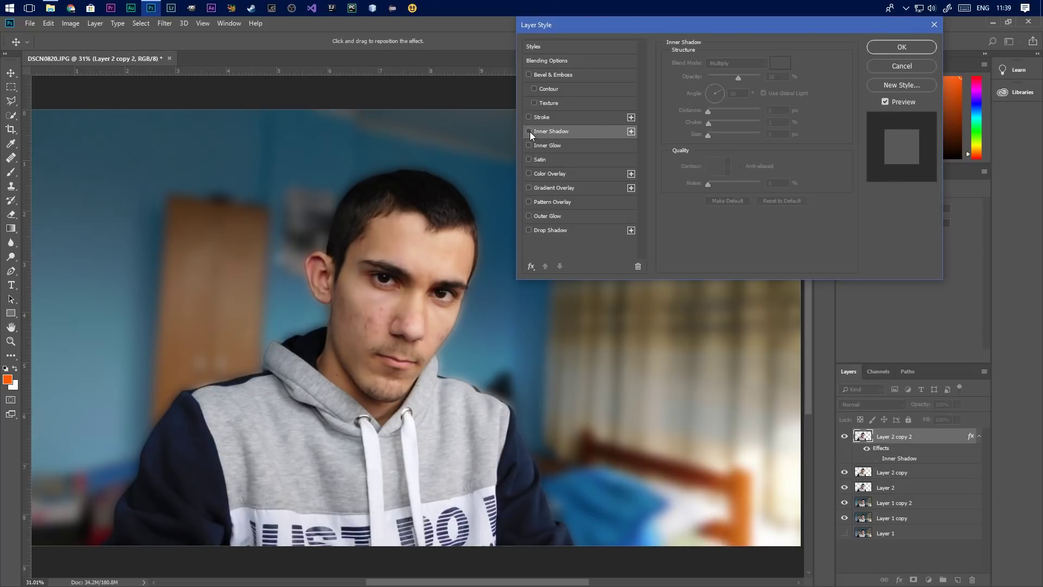
mouse_move(711, 137)
mouse_down()
mouse_move(731, 136)
mouse_move(720, 137)
mouse_up()
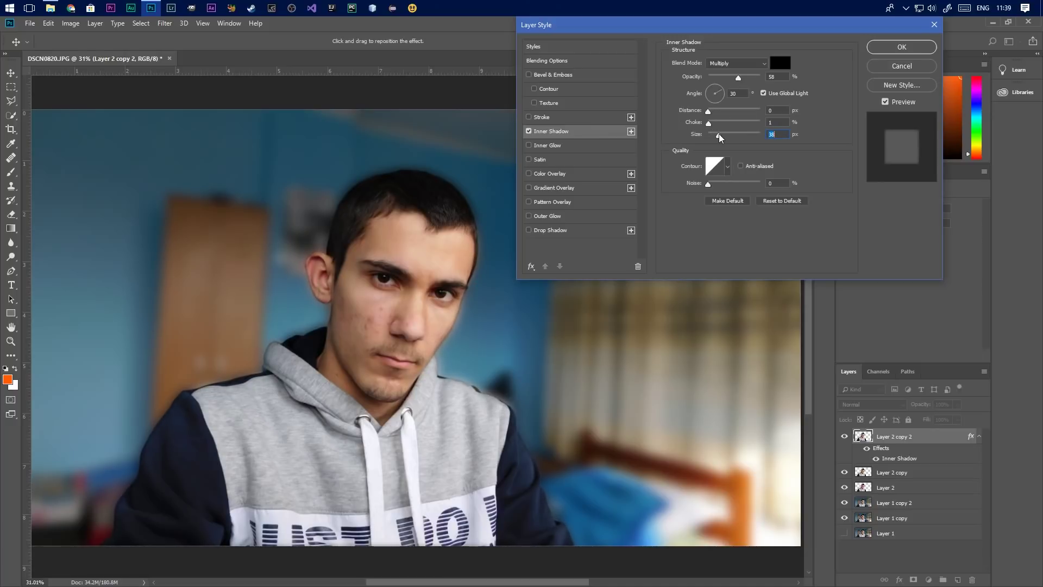
click(881, 48)
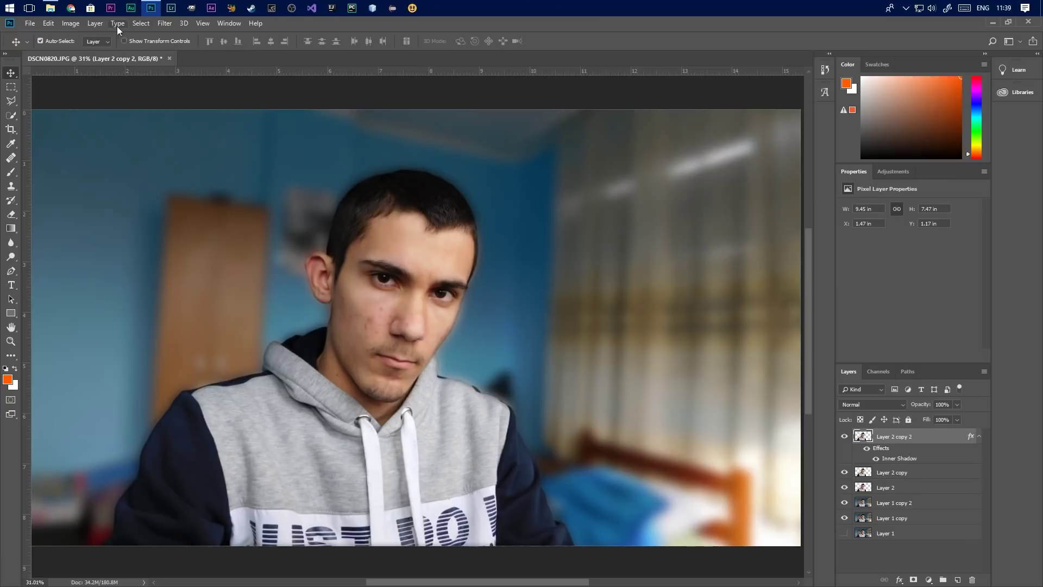
Start a Shadows/Highlights adjustment on Layer 2 copy 2 with highlights at 17% amount, 54% tone and 170 px radius
click(71, 24)
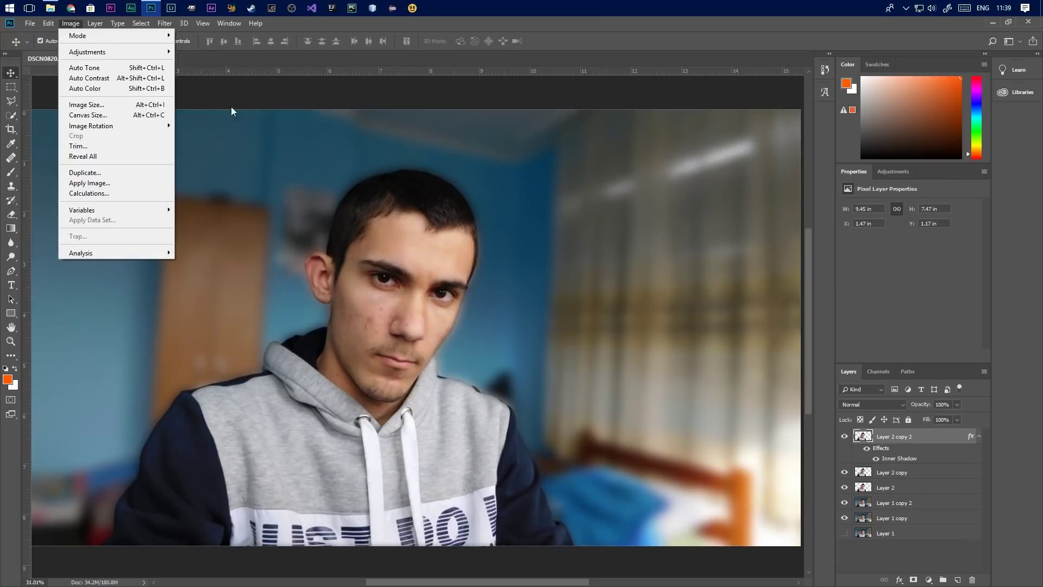
mouse_move(163, 52)
click(232, 235)
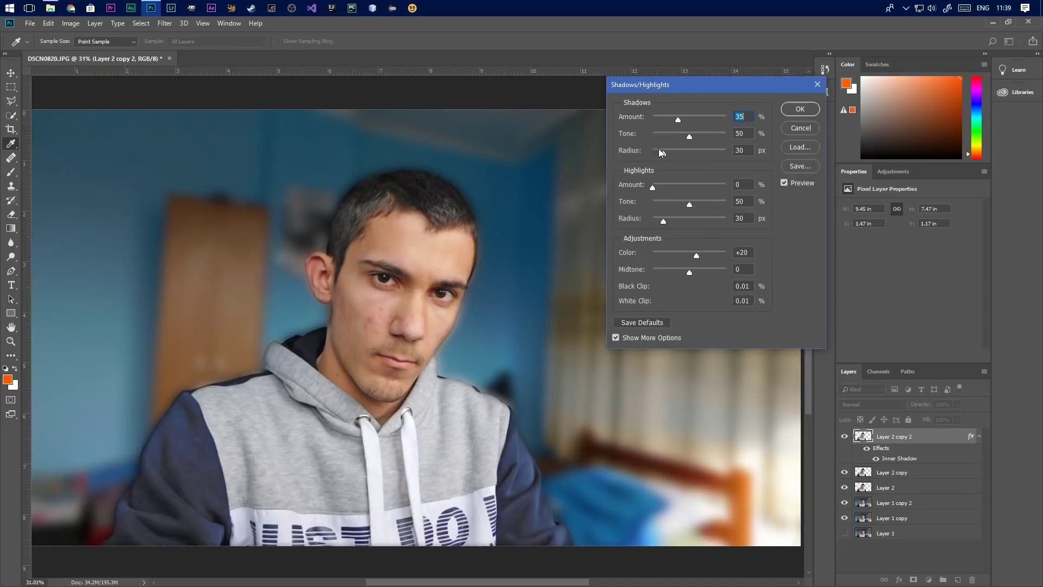
click(653, 184)
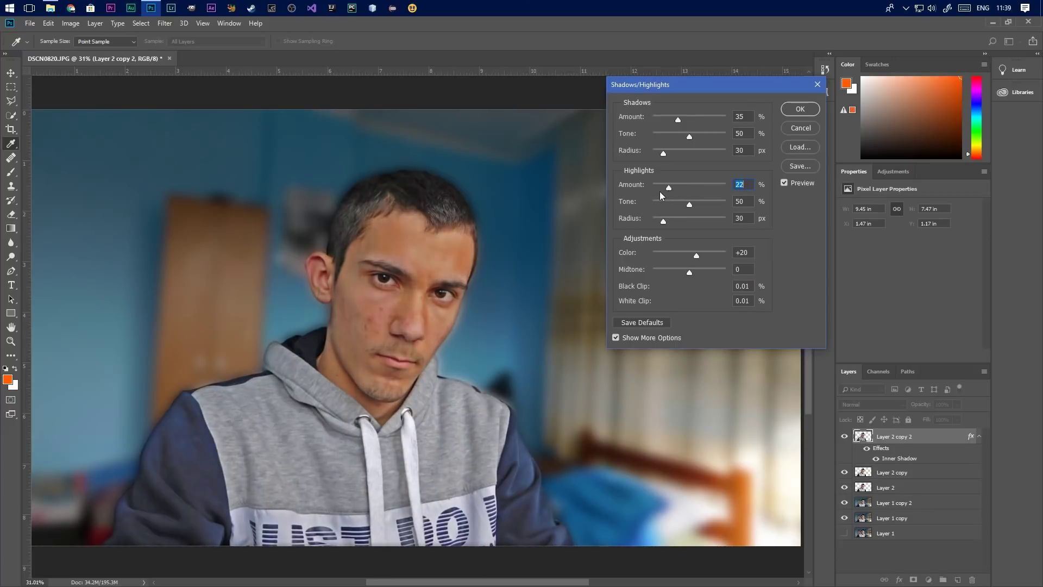
drag(648, 191, 758, 221)
drag(675, 220, 701, 220)
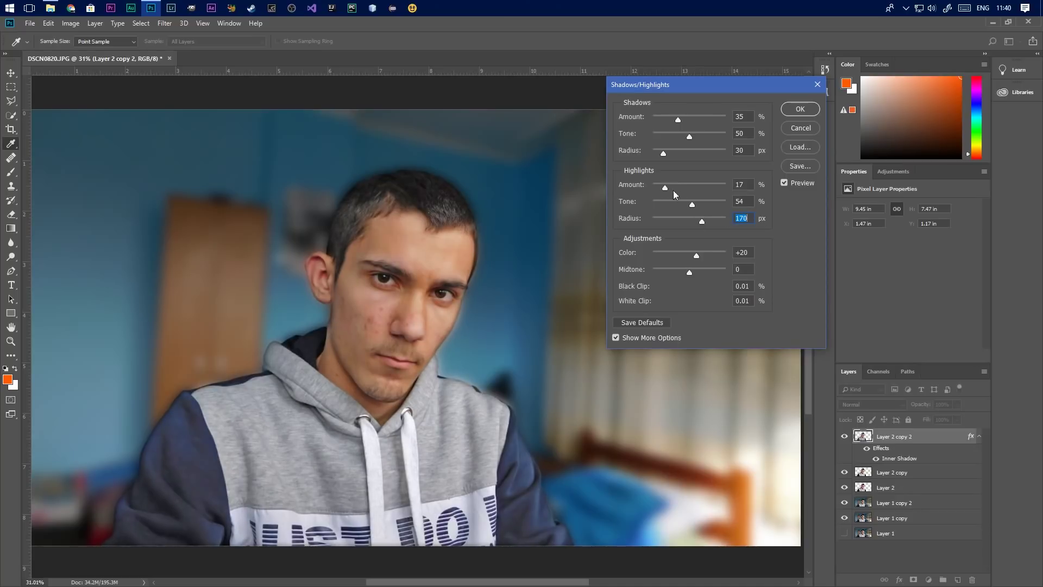
Set the highlights amount to 20%, shadows amount to 30% and shadows tone to 44%, fine-tune the colour adjustments, and apply Shadows/Highlights
mouse_move(665, 189)
mouse_down()
mouse_move(679, 189)
mouse_move(643, 189)
mouse_move(667, 189)
mouse_up()
mouse_move(677, 120)
mouse_down()
mouse_move(712, 135)
mouse_move(673, 135)
mouse_move(686, 136)
mouse_up()
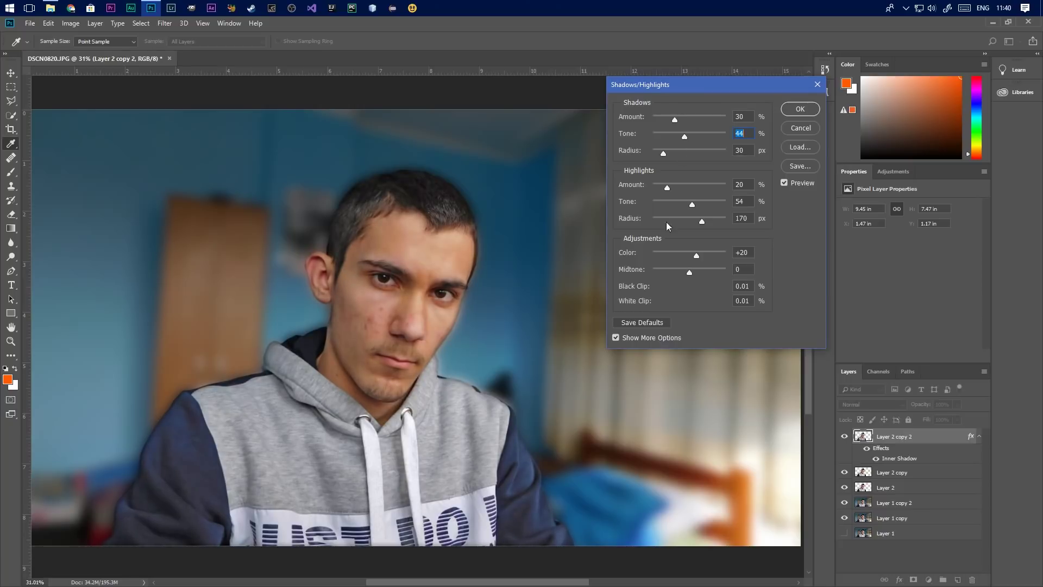
mouse_move(688, 271)
mouse_down()
mouse_move(637, 269)
mouse_move(684, 269)
mouse_move(709, 253)
mouse_move(665, 255)
mouse_move(697, 256)
mouse_up()
click(800, 108)
Choose the Eraser, check the cutout's hair edge, and hide Layer 2 copy and Layer 2
scroll(407, 219, up, 5)
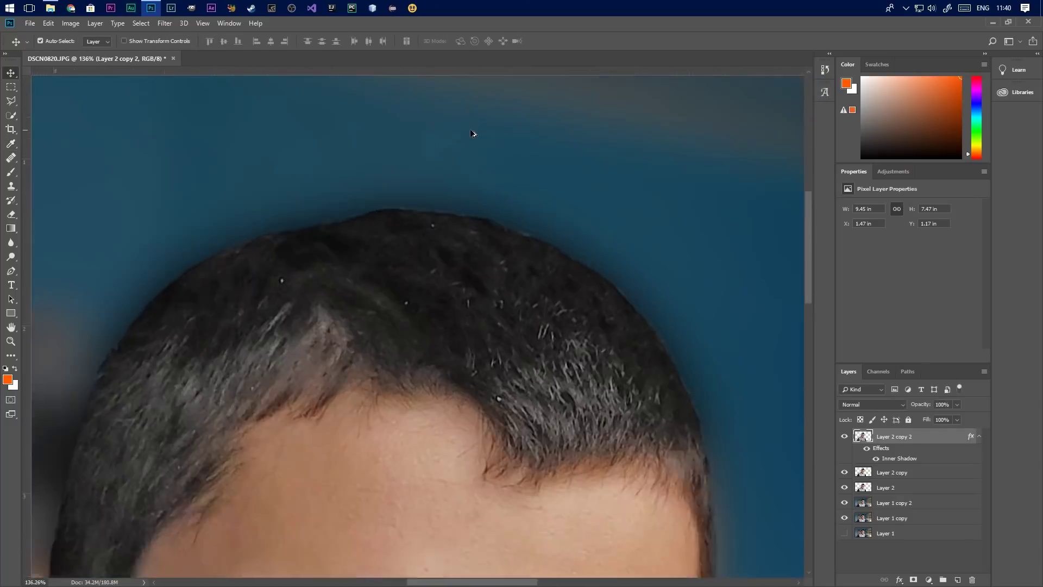
scroll(481, 211, down, 4)
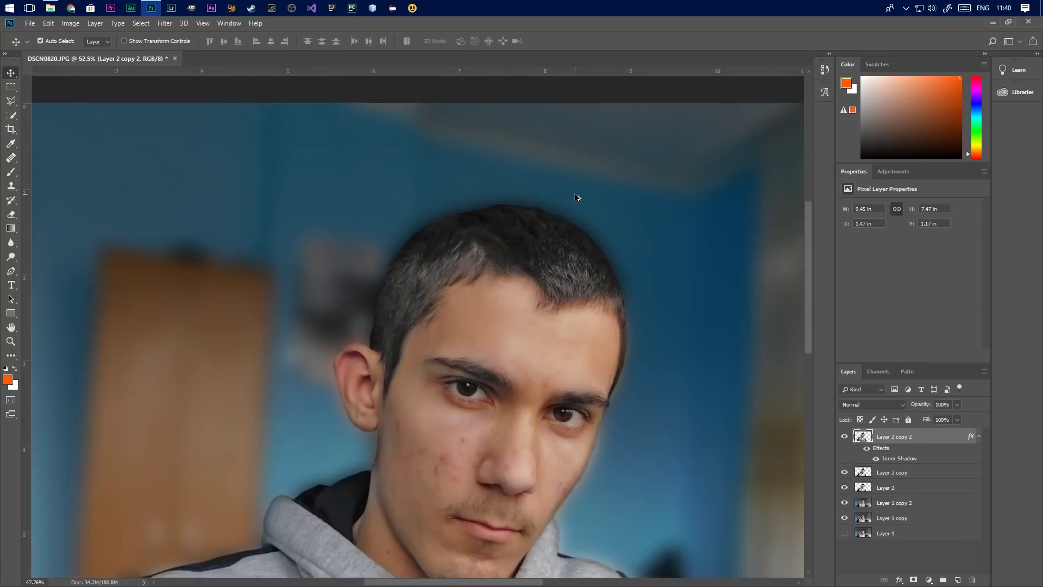
click(11, 214)
scroll(429, 200, up, 4)
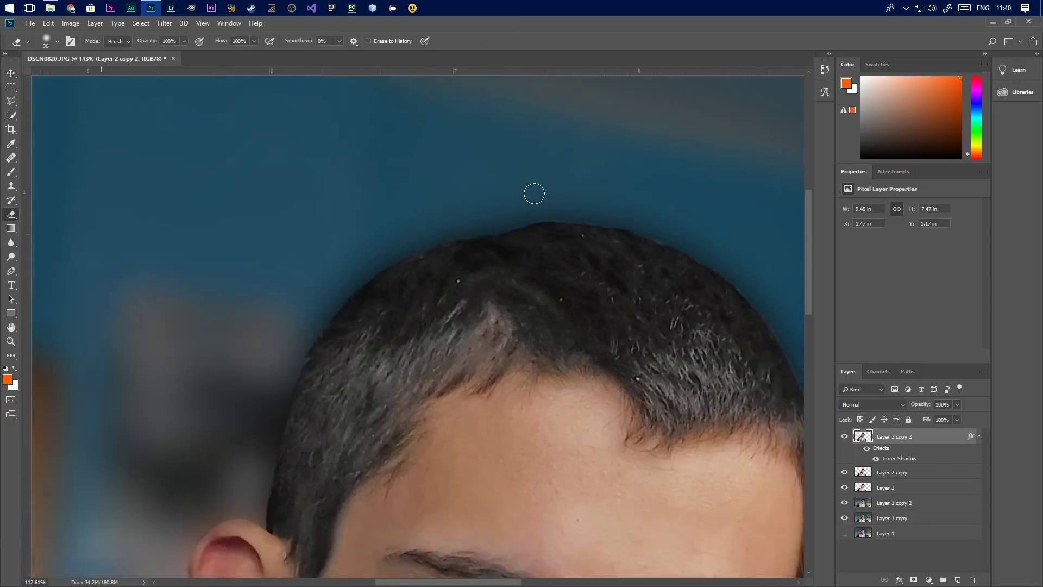
scroll(646, 223, down, 5)
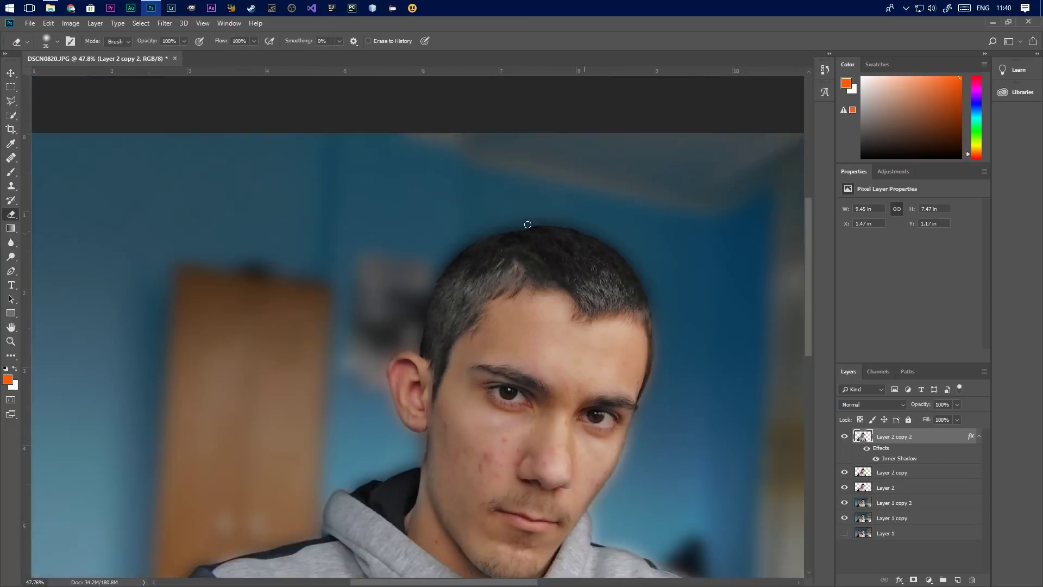
scroll(326, 218, up, 6)
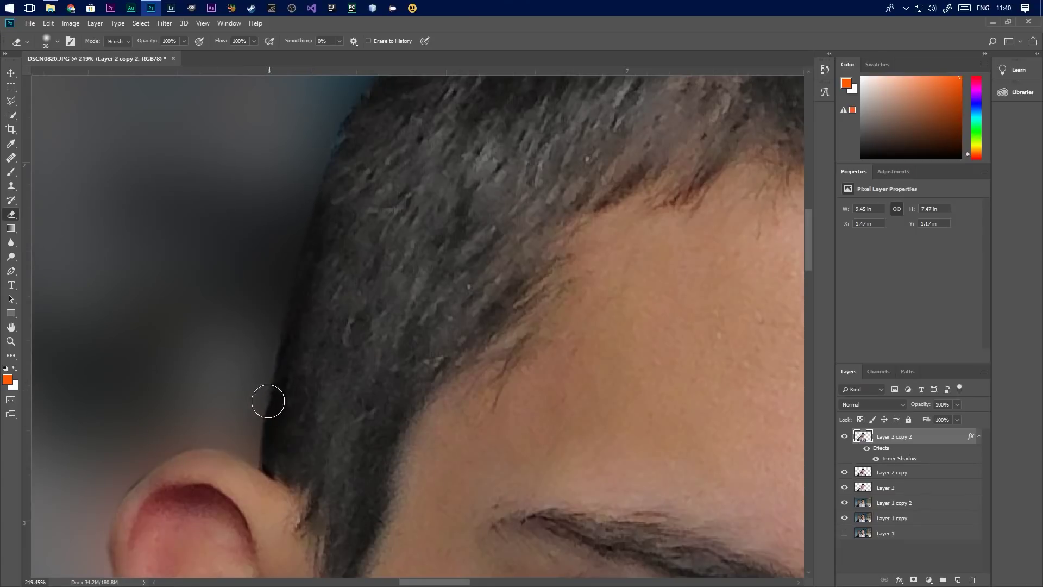
scroll(272, 412, down, 4)
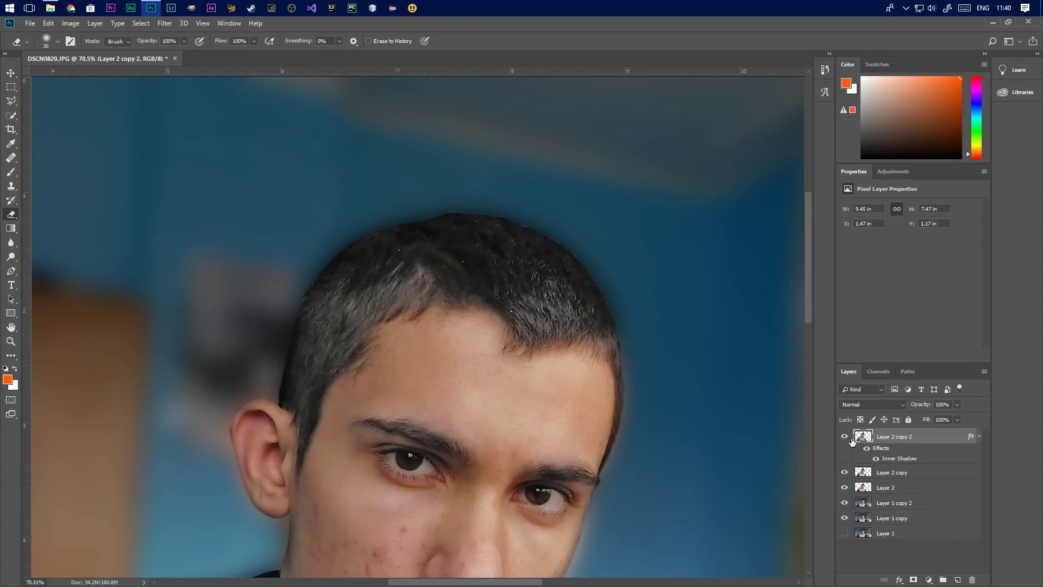
click(842, 438)
click(843, 437)
click(844, 488)
Erase the hard cutout edge of Layer 2 copy 2 along the hair from above the ear up to the crown
scroll(411, 207, up, 6)
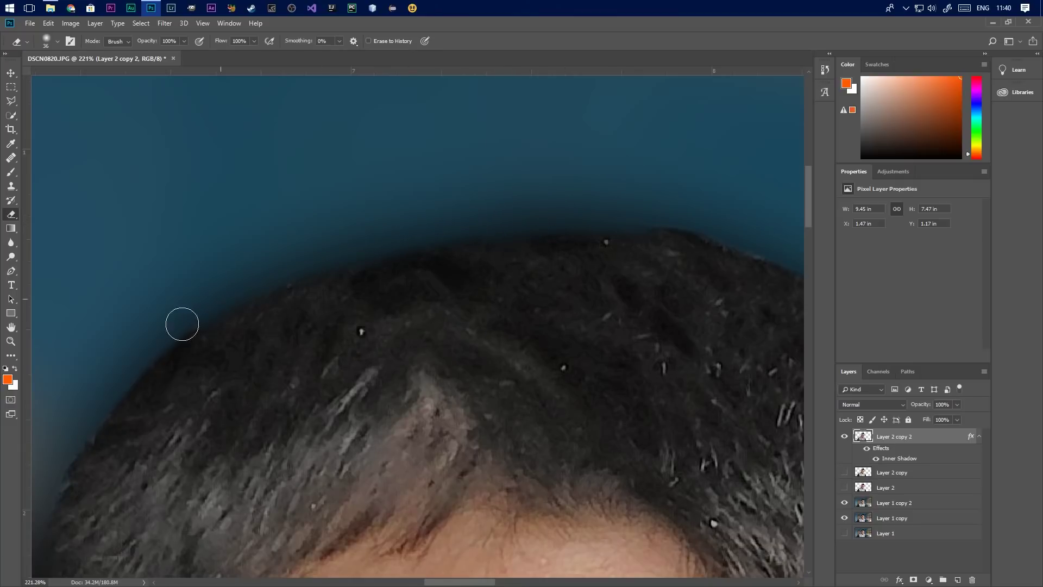
scroll(319, 365, down, 4)
scroll(274, 490, up, 3)
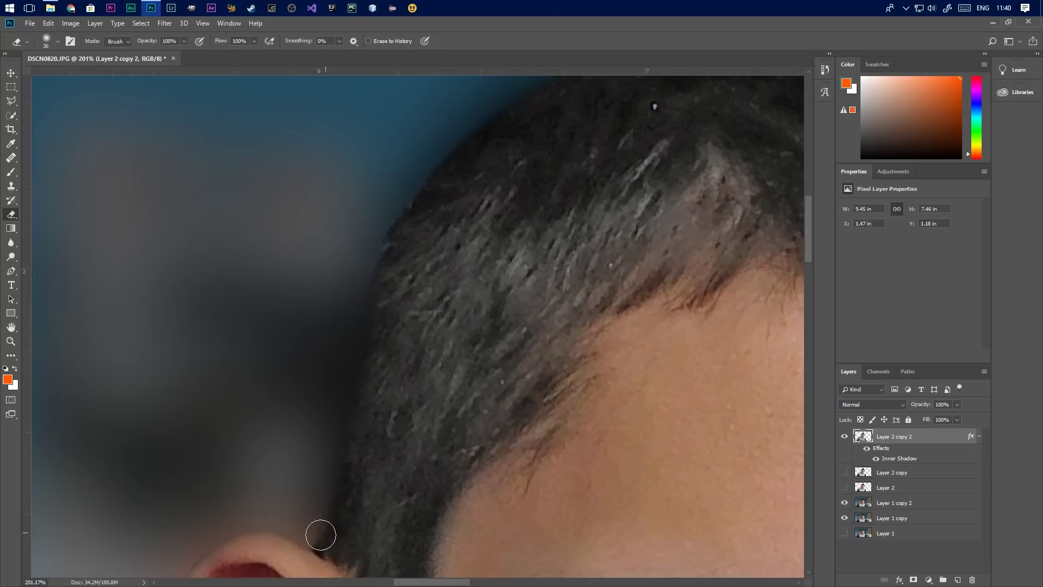
mouse_move(361, 307)
mouse_down()
mouse_move(379, 226)
mouse_move(413, 177)
mouse_move(503, 106)
mouse_up()
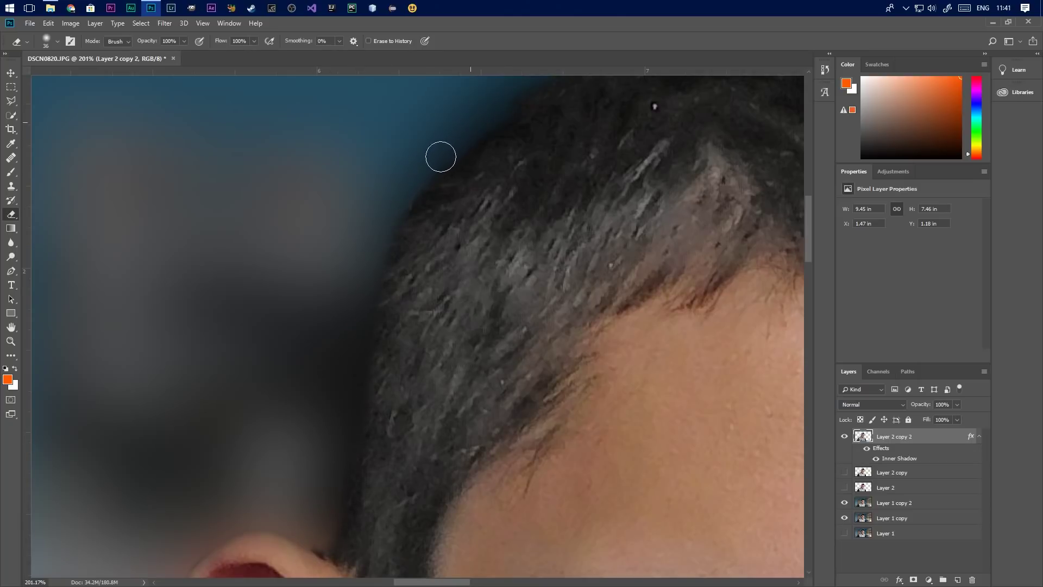
scroll(317, 329, down, 3)
scroll(407, 177, down, 1)
Erase the hard edge over the top of the head and down the hairline to the far temple
scroll(454, 268, up, 3)
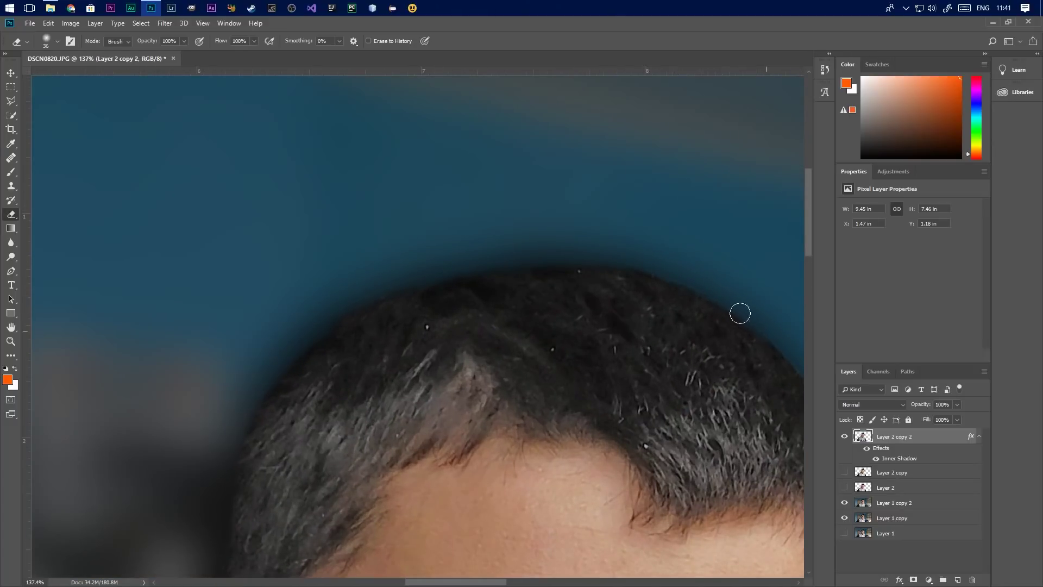
scroll(318, 201, down, 2)
scroll(317, 201, up, 4)
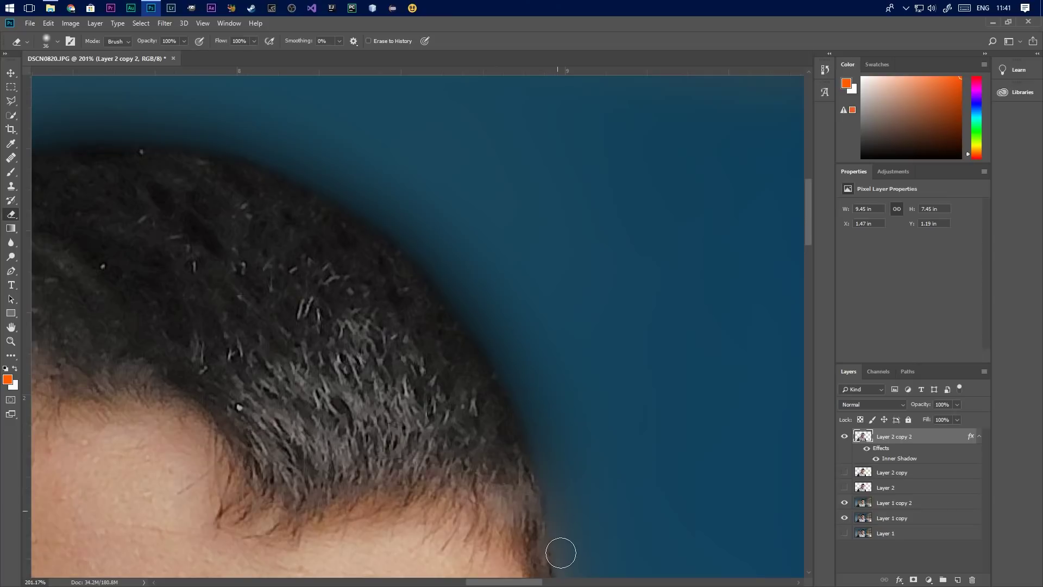
scroll(641, 396, down, 5)
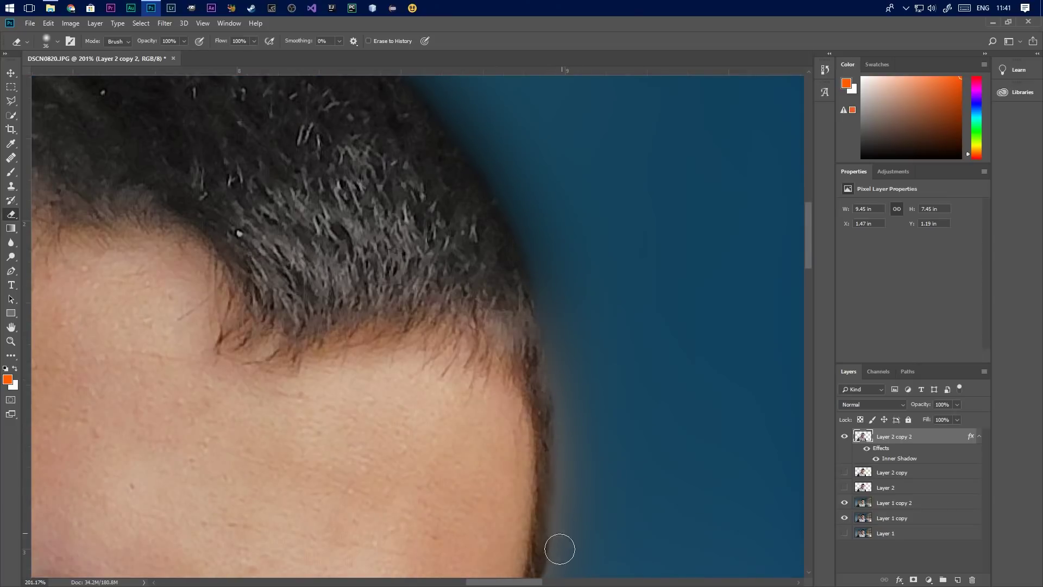
scroll(628, 349, down, 8)
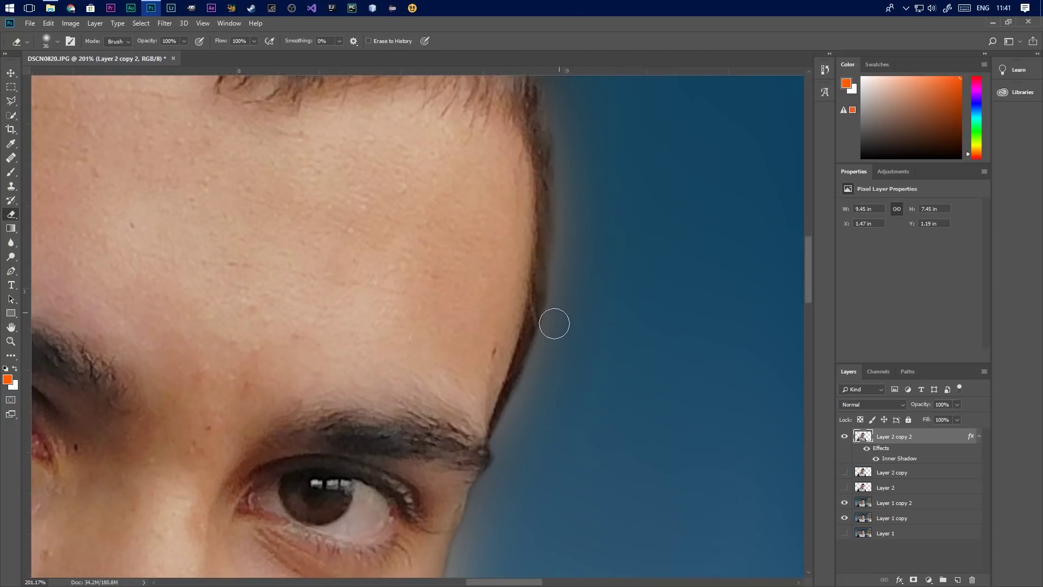
scroll(673, 320, down, 6)
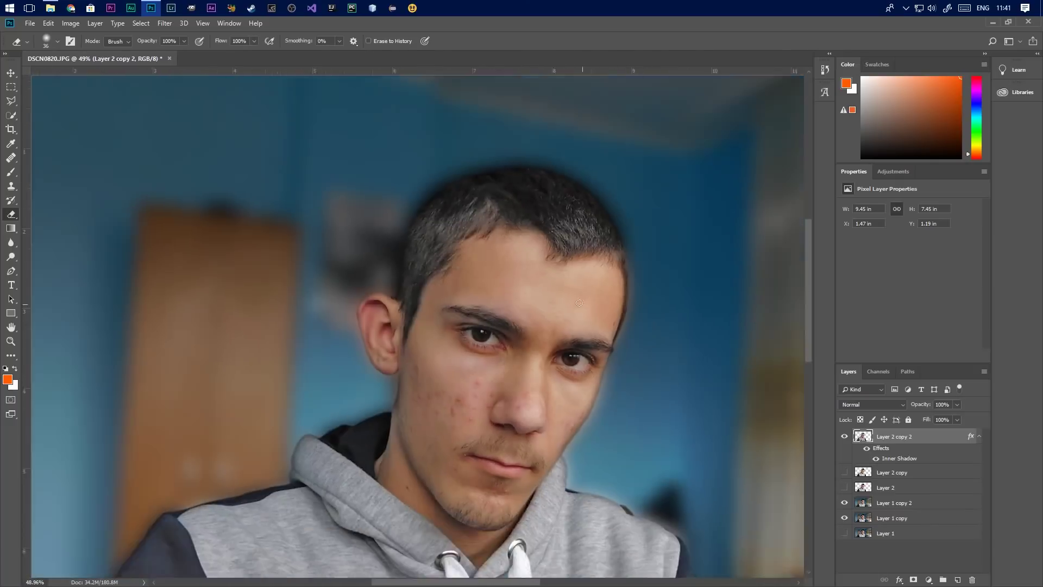
Examine the softened hair edge up close and against the whole blurred background
scroll(543, 189, up, 5)
scroll(543, 189, down, 4)
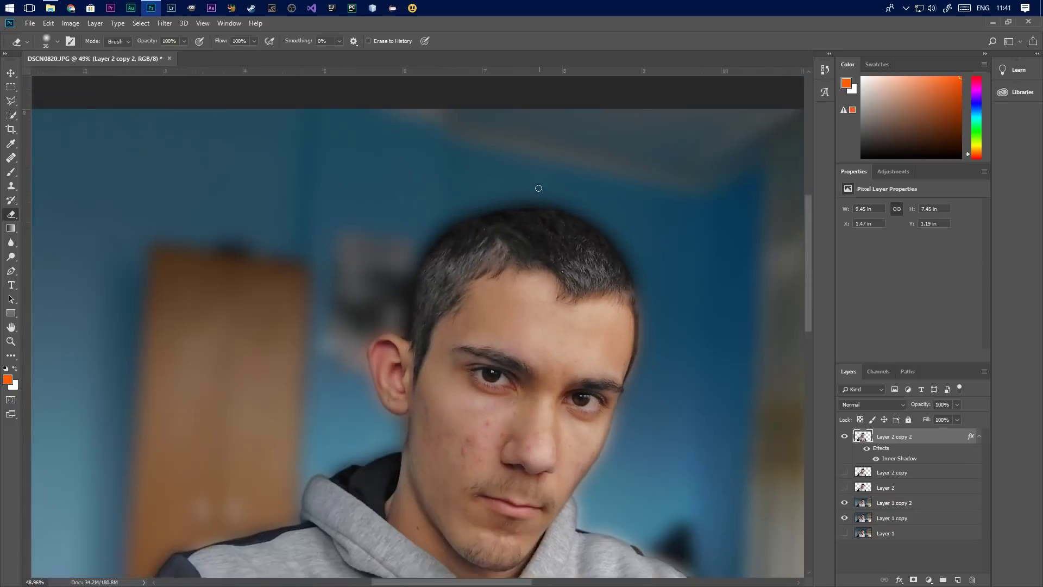
scroll(537, 186, up, 2)
scroll(464, 196, down, 2)
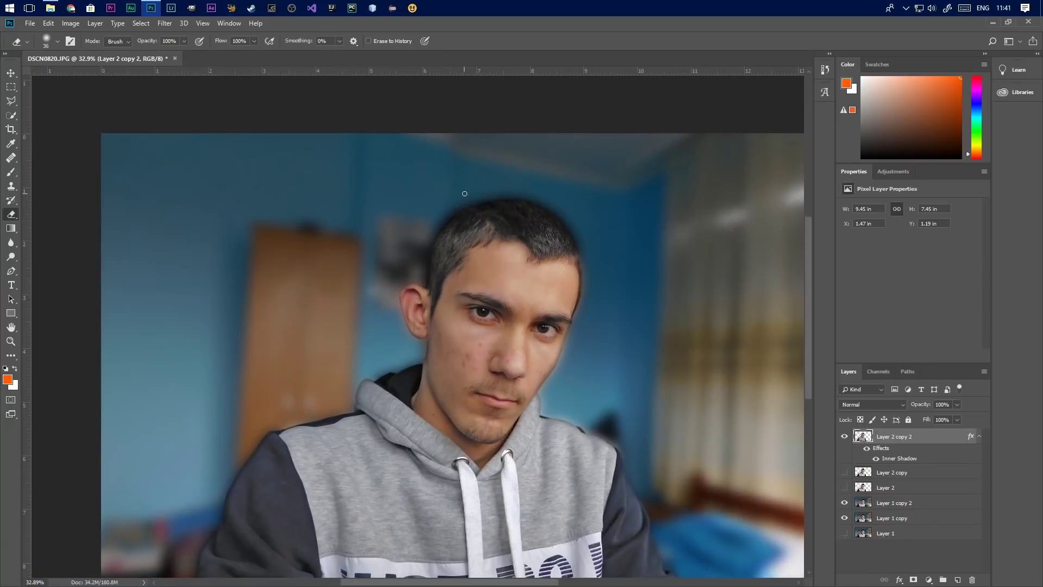
scroll(466, 192, down, 1)
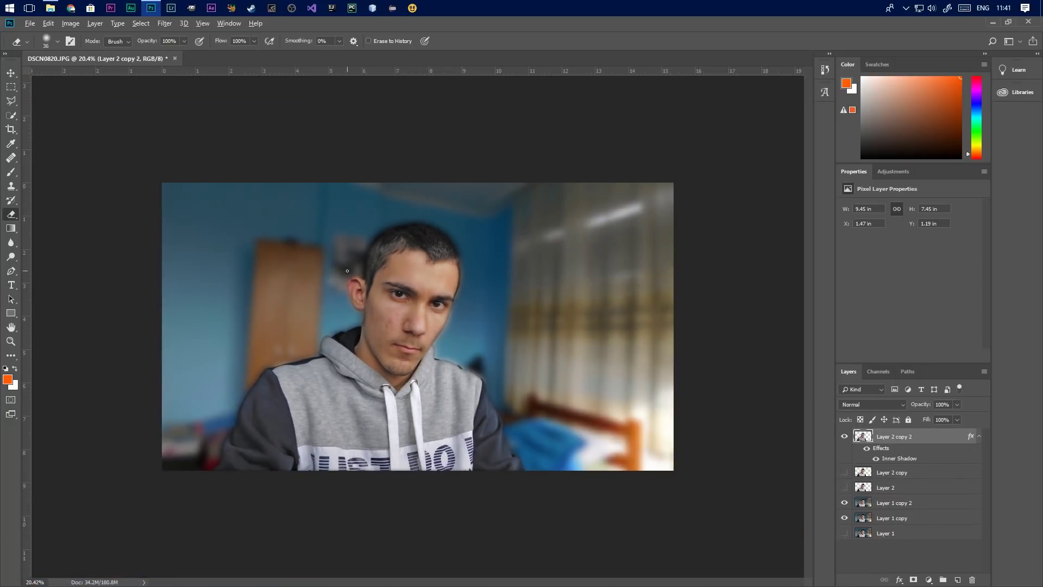
scroll(347, 271, up, 1)
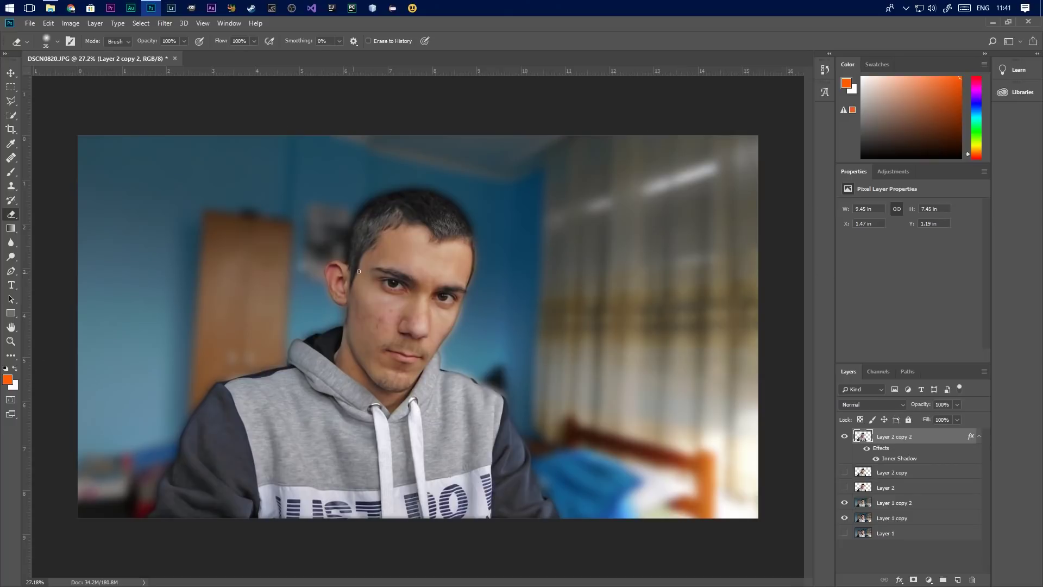
scroll(325, 195, up, 2)
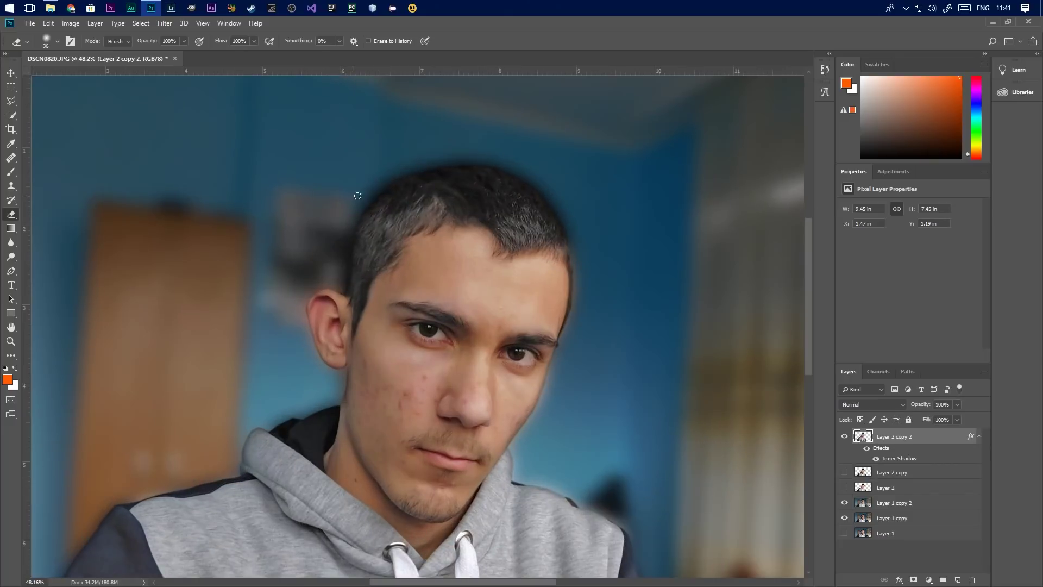
scroll(438, 170, down, 2)
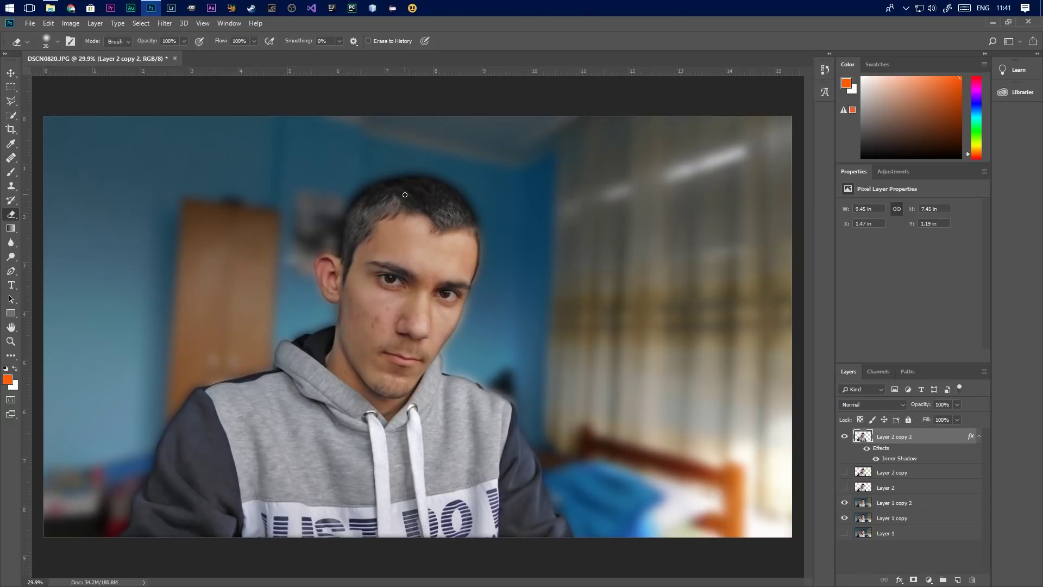
scroll(391, 192, up, 1)
scroll(366, 185, up, 5)
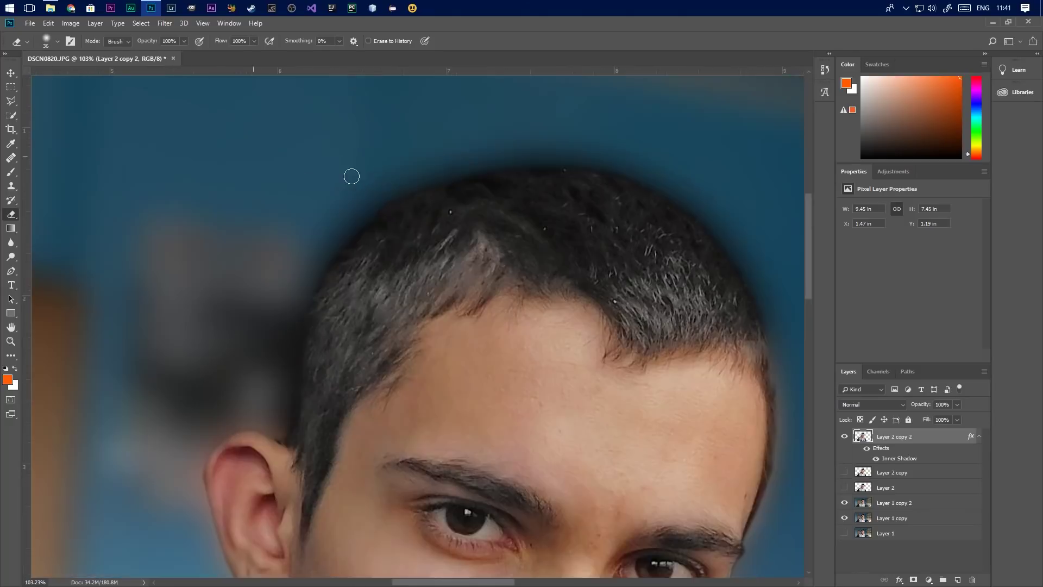
scroll(492, 203, down, 5)
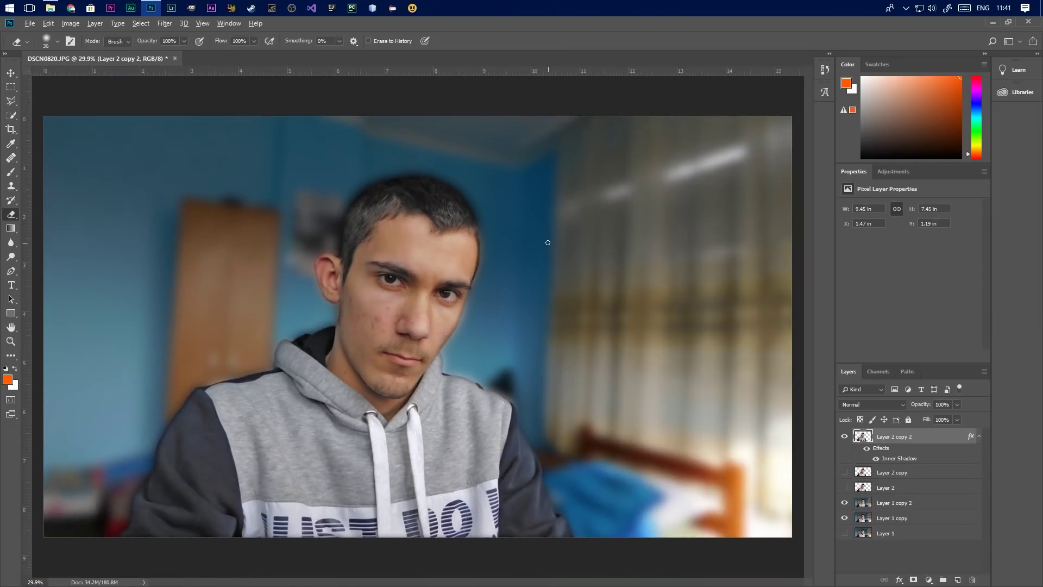
scroll(328, 370, up, 1)
scroll(462, 337, down, 2)
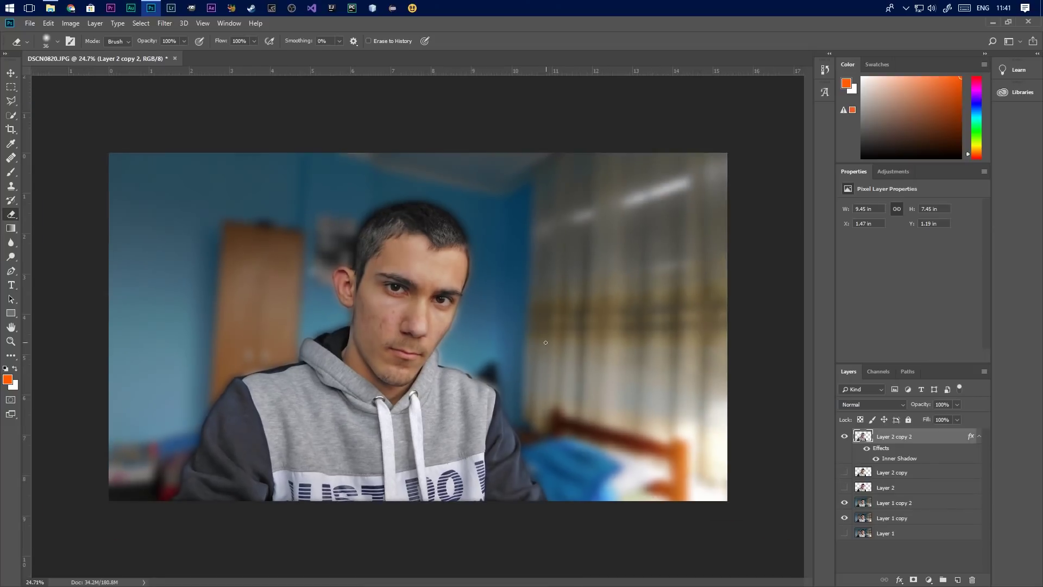
key(v)
scroll(347, 403, down, 1)
scroll(369, 465, up, 2)
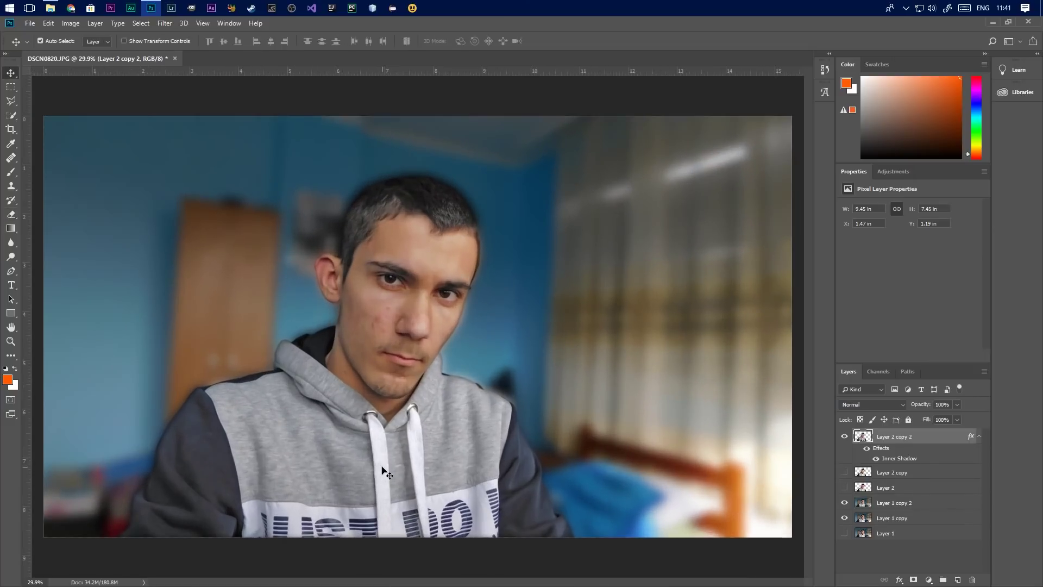
Apply Brightness/Contrast to Layer 2 copy 2 with brightness 29 and contrast 57
click(70, 22)
mouse_move(112, 49)
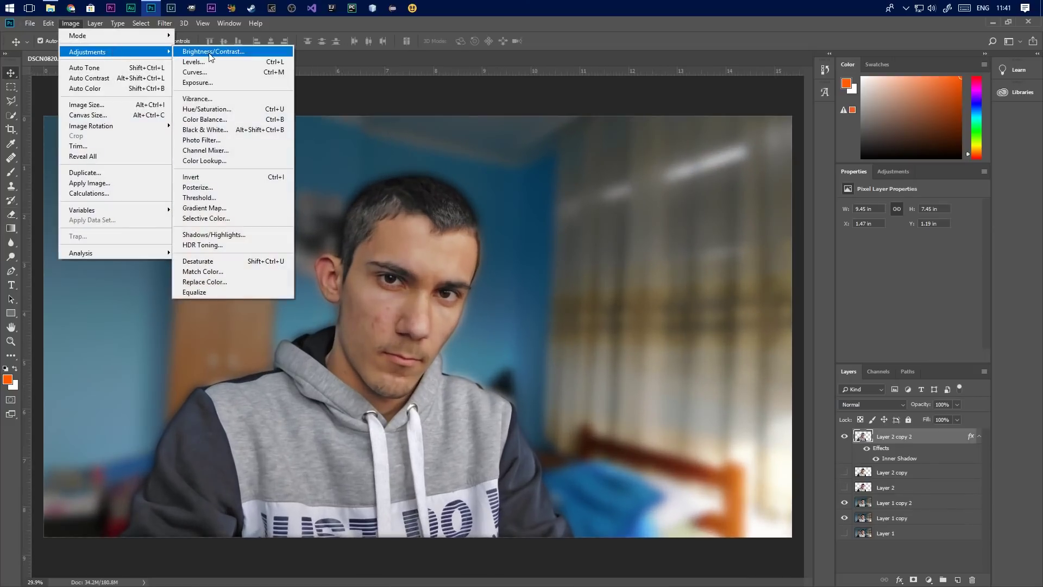
click(199, 50)
mouse_move(614, 98)
mouse_down()
mouse_move(633, 98)
mouse_move(623, 98)
mouse_move(644, 121)
mouse_move(640, 95)
mouse_move(628, 96)
mouse_up()
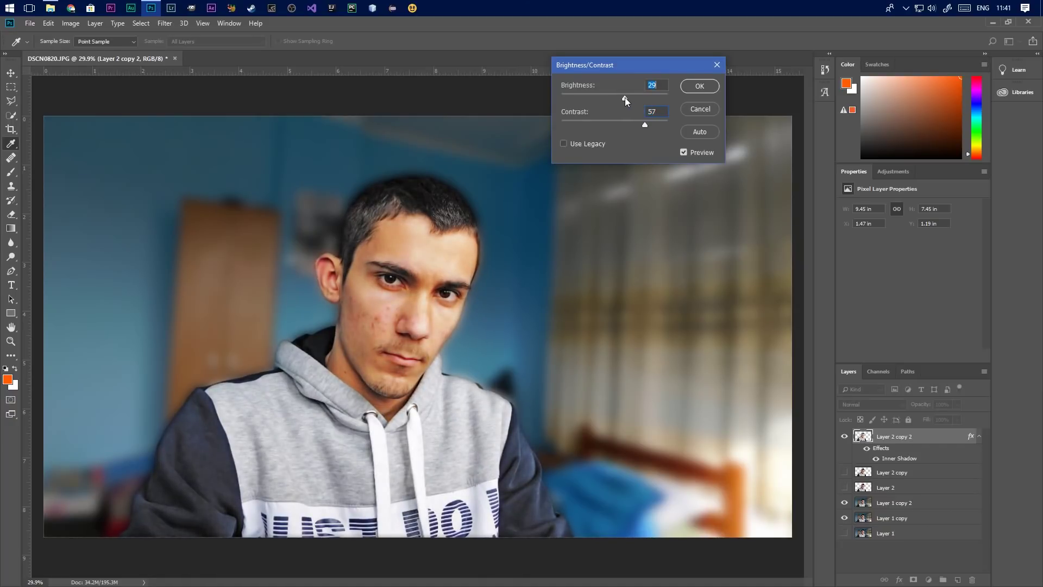
click(698, 86)
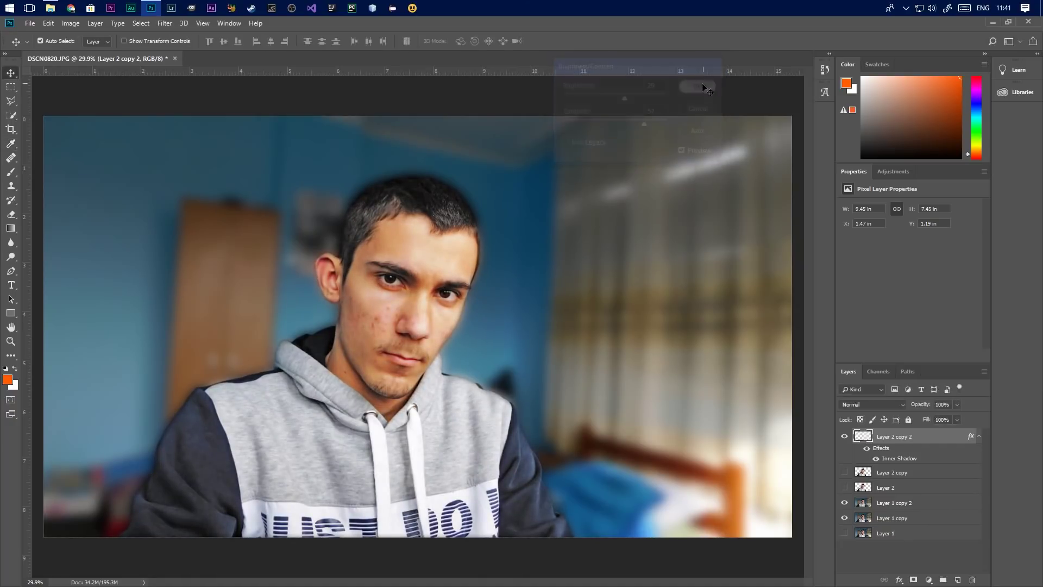
Apply Hue/Saturation to Layer 2 copy 2 with the saturation set to -18
key(ctrl+u)
drag(640, 197, 629, 200)
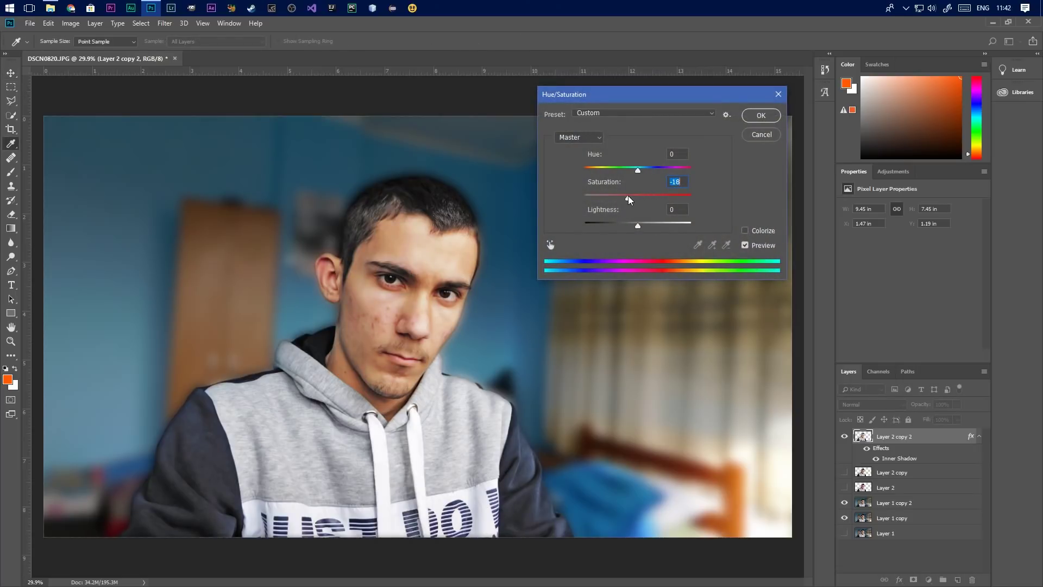
click(761, 114)
key(v)
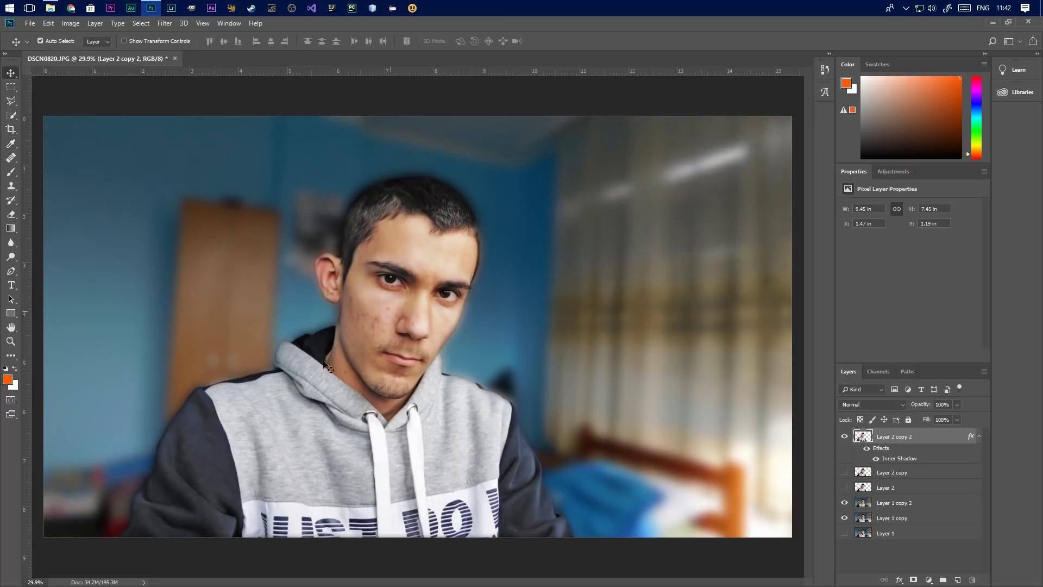
Set the Healing Brush source to clean skin on the upper cheek below the eye on Layer 2 copy 2
scroll(385, 278, up, 5)
scroll(426, 274, up, 3)
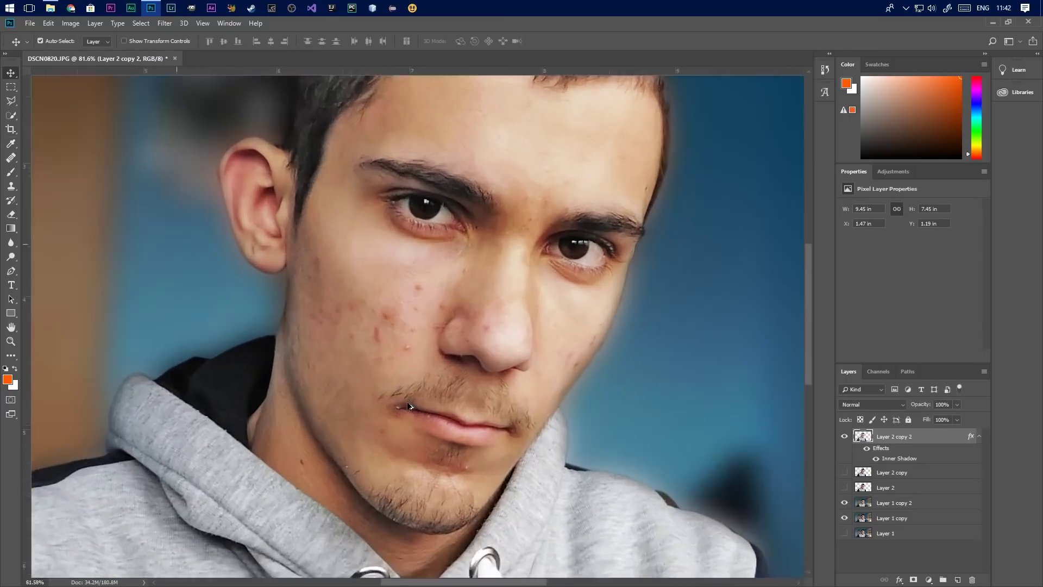
scroll(397, 305, up, 1)
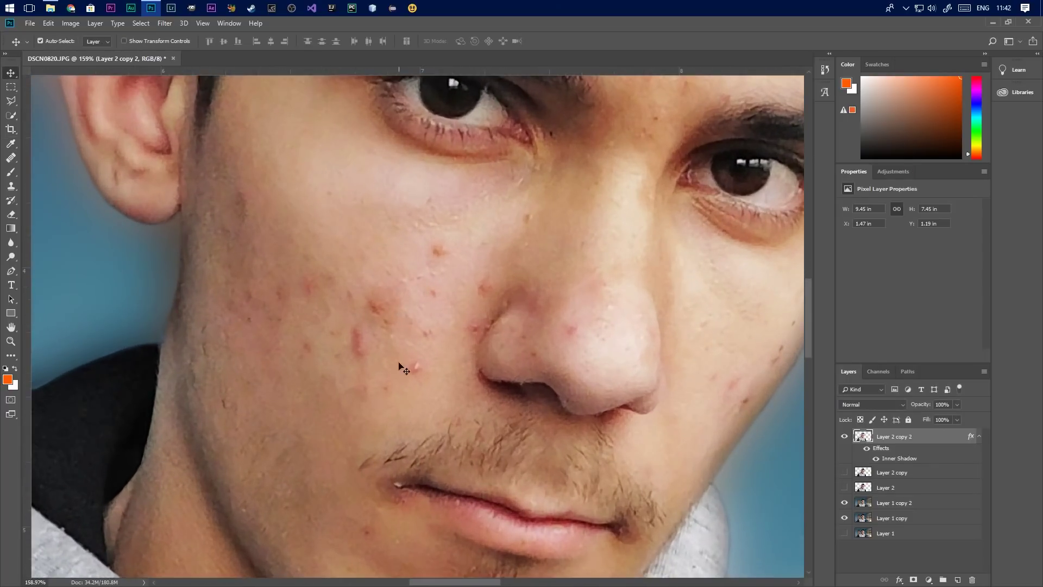
scroll(384, 290, down, 3)
scroll(400, 284, up, 2)
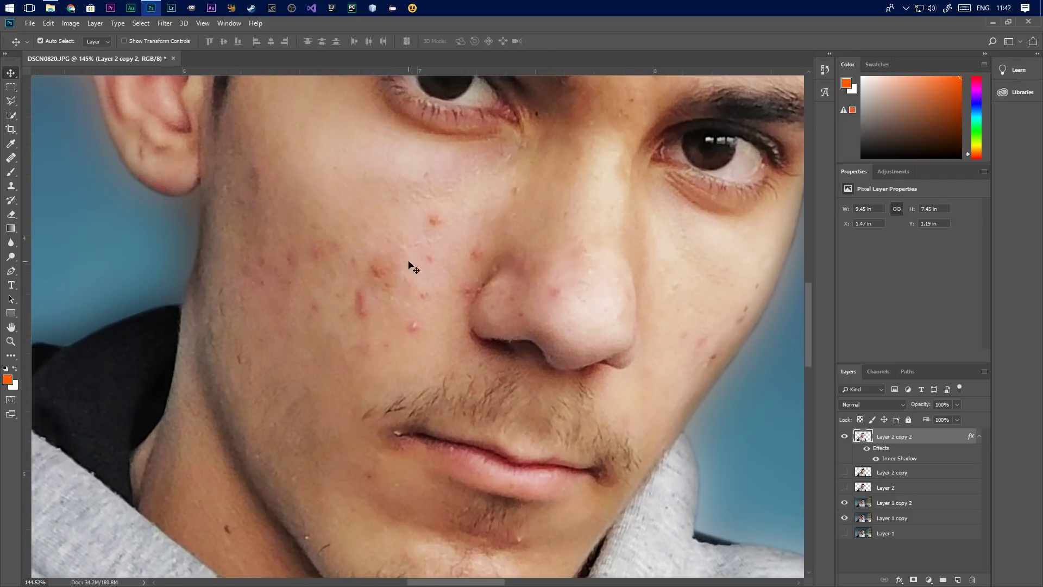
click(10, 158)
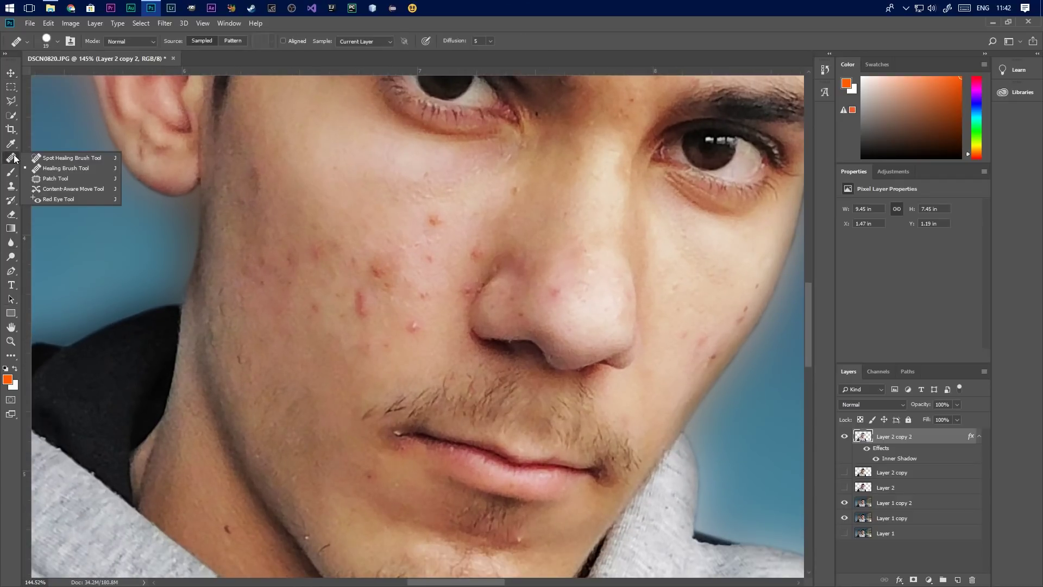
click(73, 168)
click(362, 300)
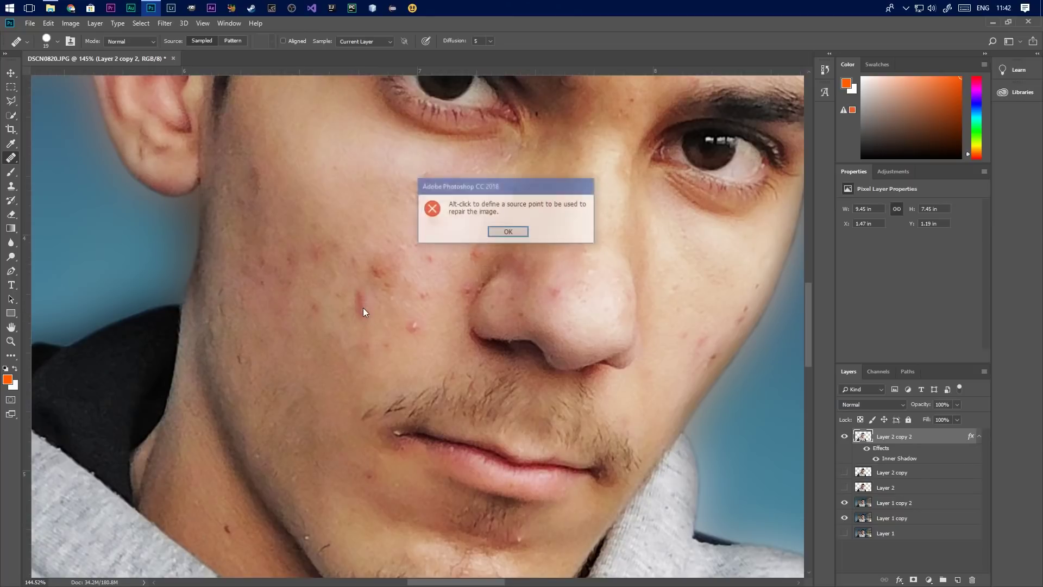
click(508, 231)
alt+click(330, 175)
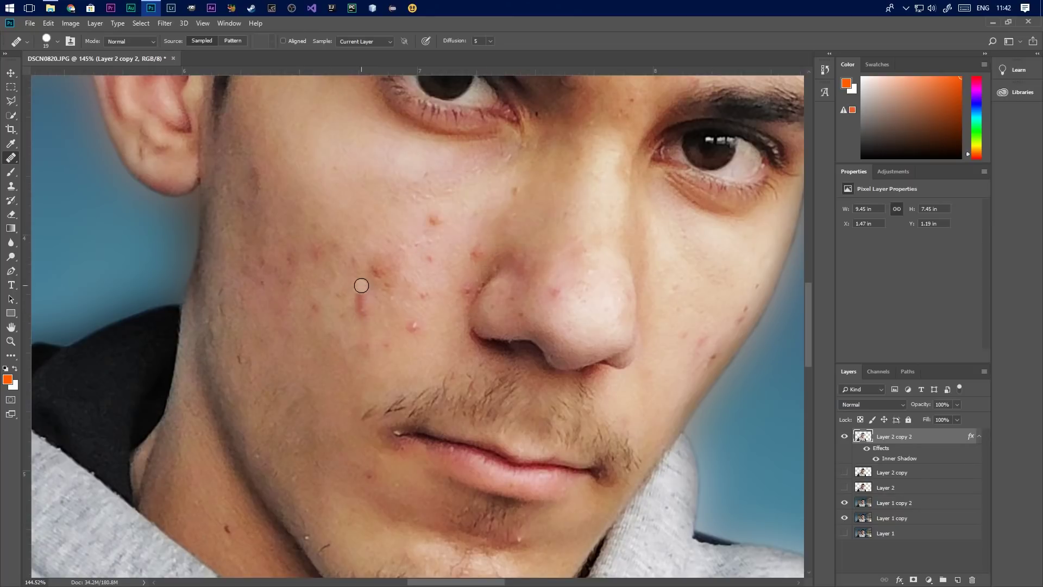
Heal the red blemishes on the middle of the near cheek and beside the nose
click(362, 306)
click(413, 325)
click(475, 254)
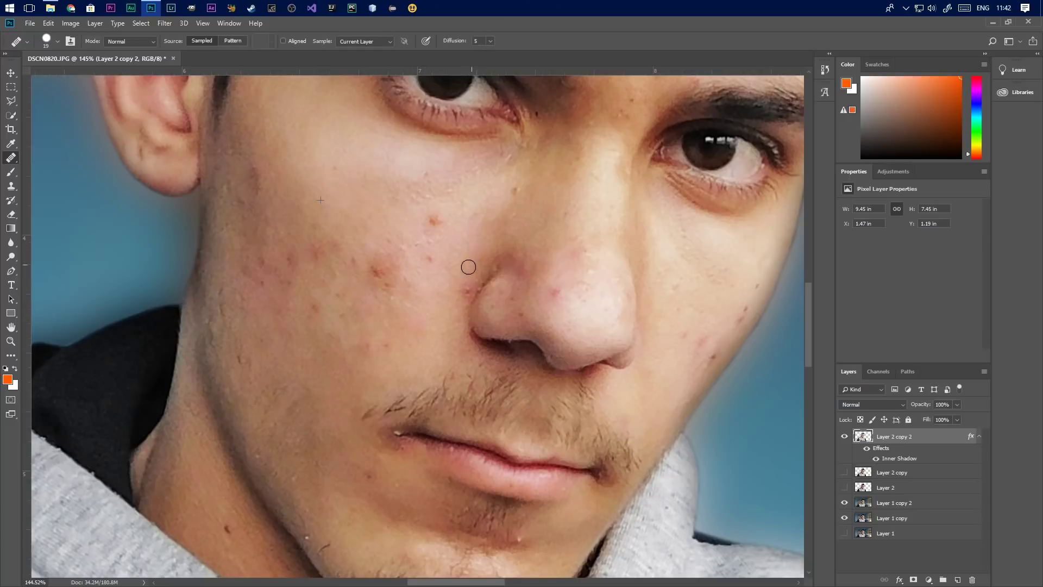
click(438, 220)
click(432, 255)
Heal the spots on the far cheek and along the outer near cheek below the ear
click(739, 317)
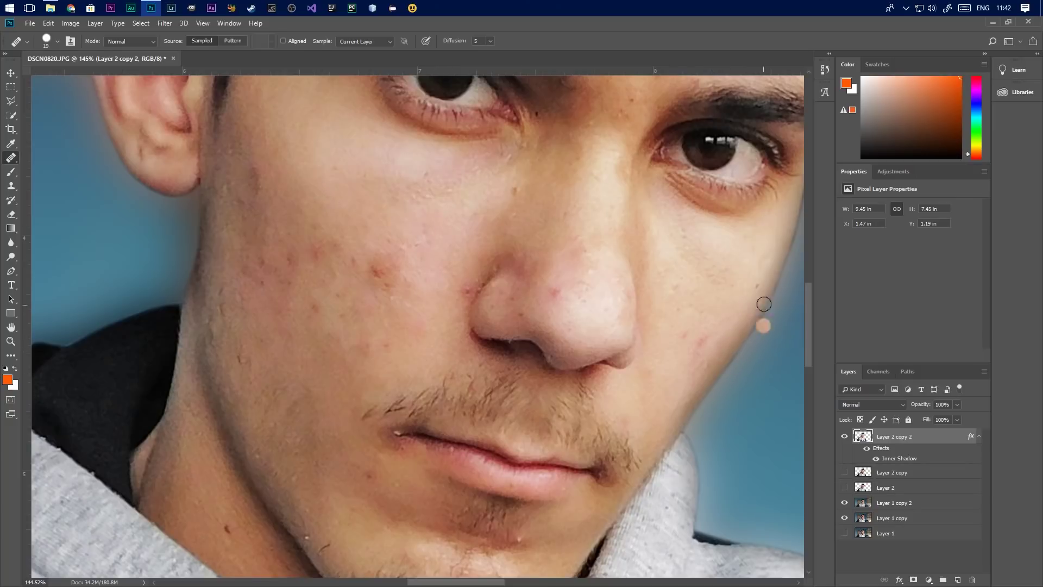
click(701, 341)
click(279, 247)
click(251, 170)
click(288, 287)
click(266, 266)
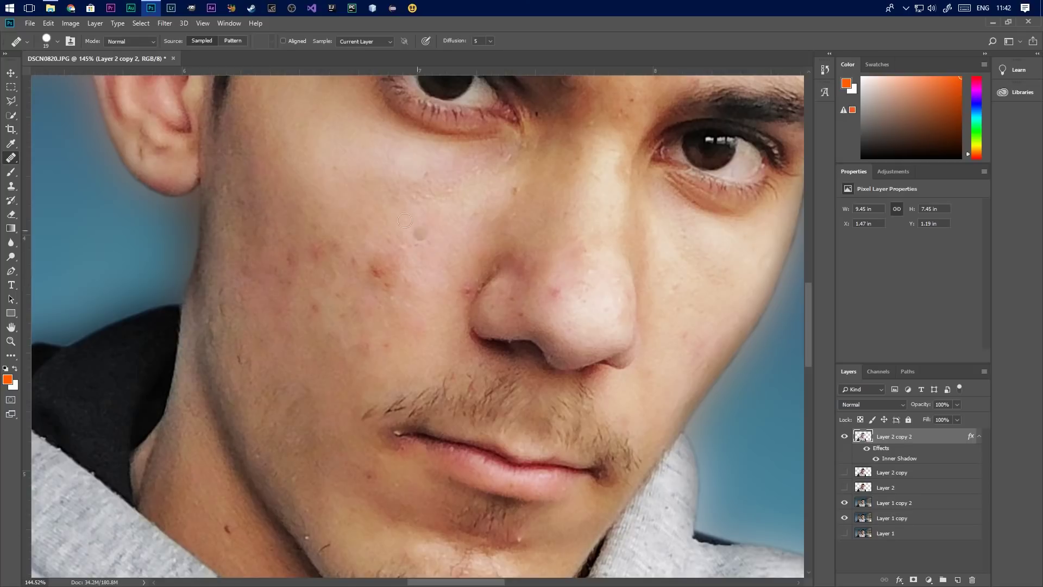
Resample clean upper-cheek skin, heal the mid-cheek red patch and the small spots around it, and undo the last stroke
alt+click(319, 167)
click(379, 274)
scroll(342, 296, down, 3)
scroll(302, 278, up, 4)
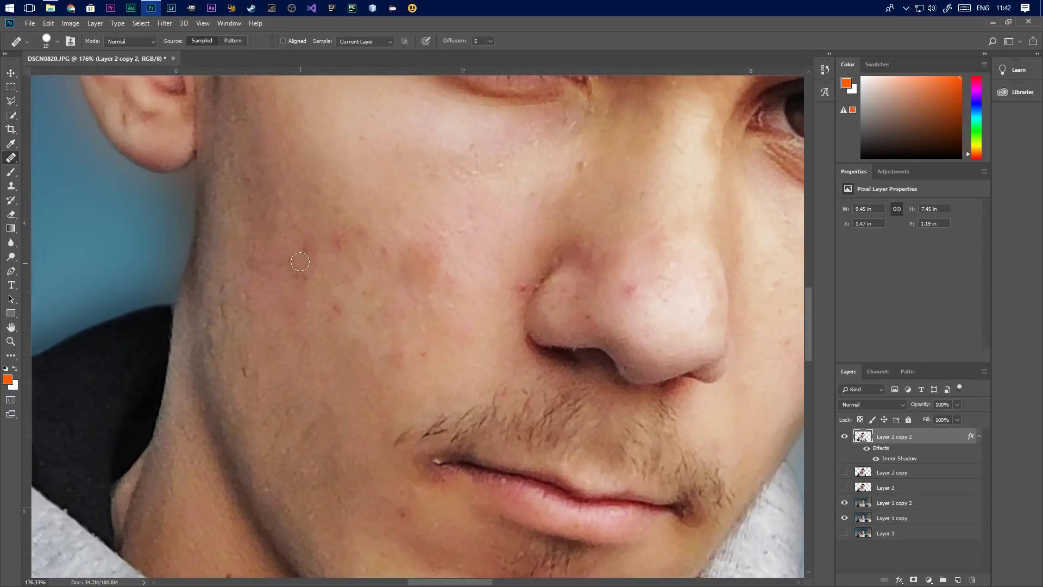
click(333, 239)
click(366, 325)
click(338, 307)
click(415, 258)
key(ctrl+z)
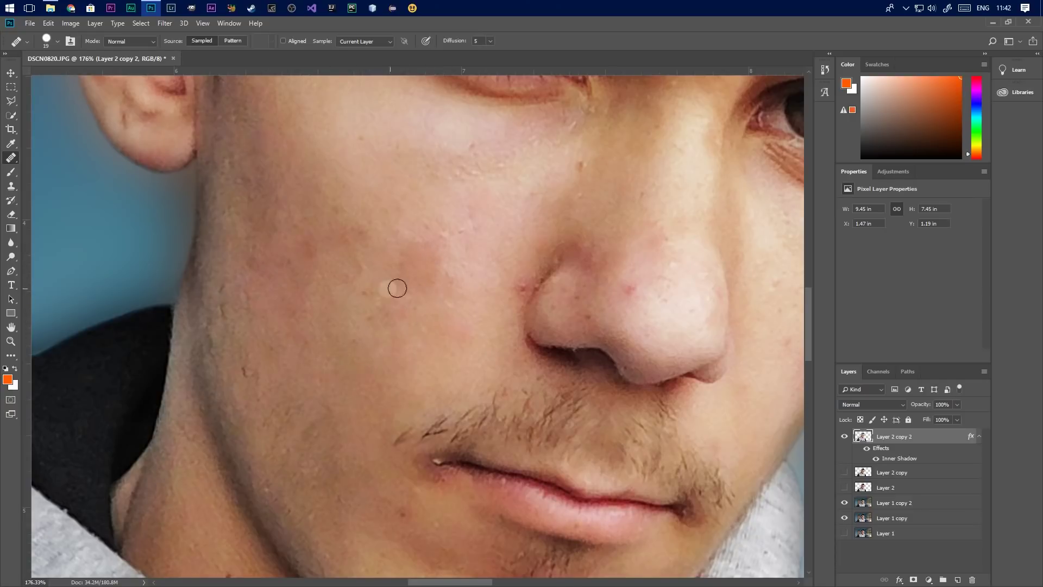
Heal the remaining spots beside the nostril, at the corner of the mouth, on the neck and around the chin
scroll(434, 273, down, 3)
scroll(496, 158, up, 2)
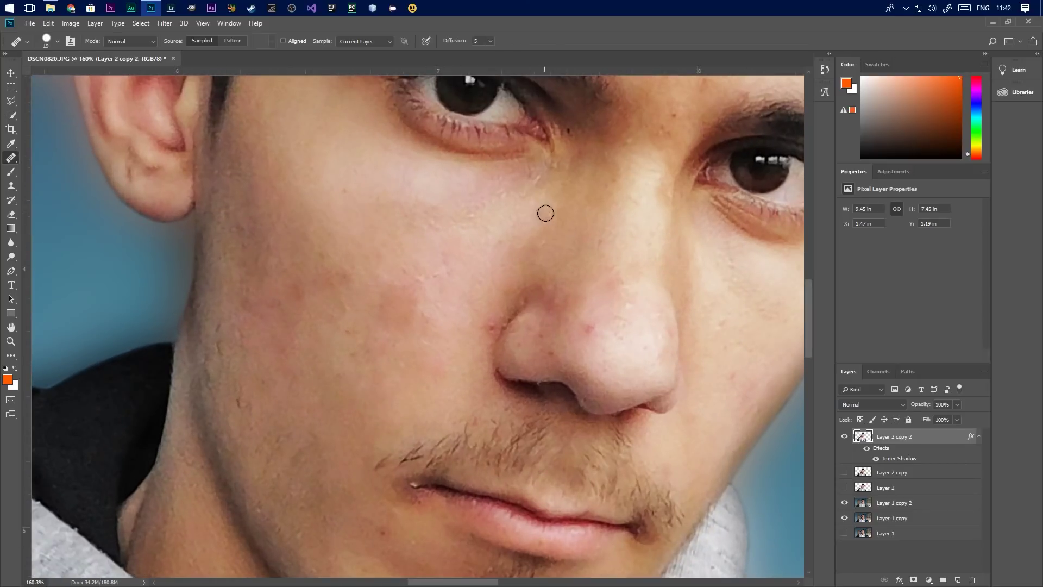
click(495, 323)
scroll(311, 358, down, 3)
click(311, 358)
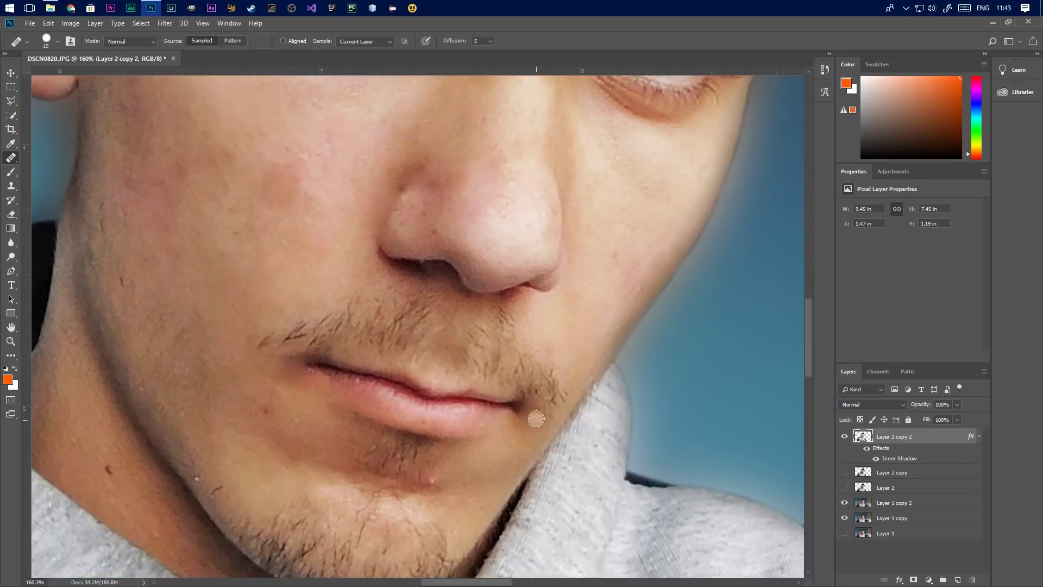
scroll(145, 431, down, 1)
click(145, 431)
scroll(331, 414, up, 5)
scroll(494, 280, down, 2)
scroll(432, 350, down, 3)
click(425, 354)
scroll(419, 320, down, 3)
scroll(412, 315, up, 2)
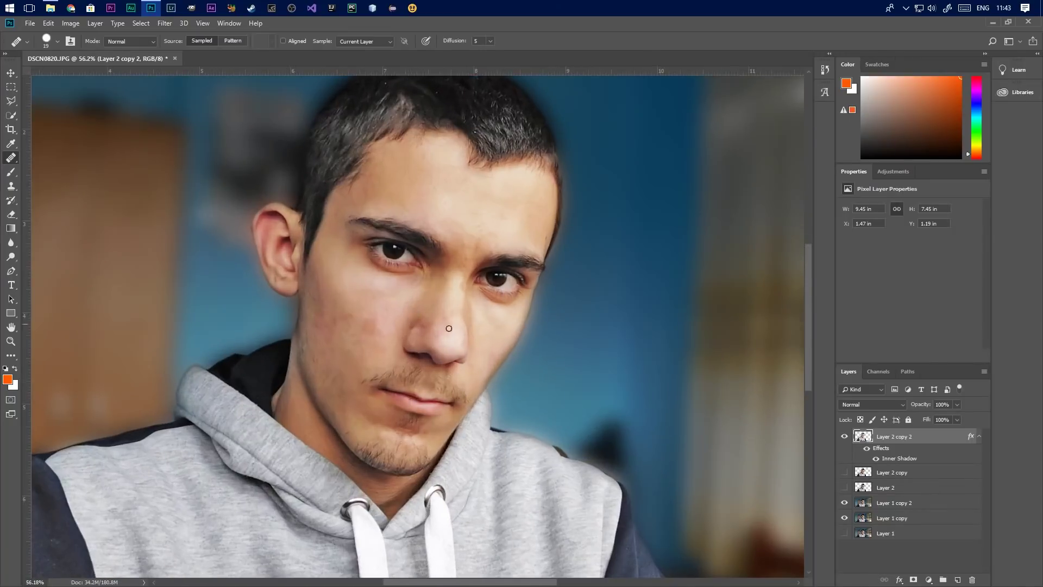
Show Layer 2 copy and toggle Layer 2 copy 2 to compare the portrait before and after retouching
click(844, 472)
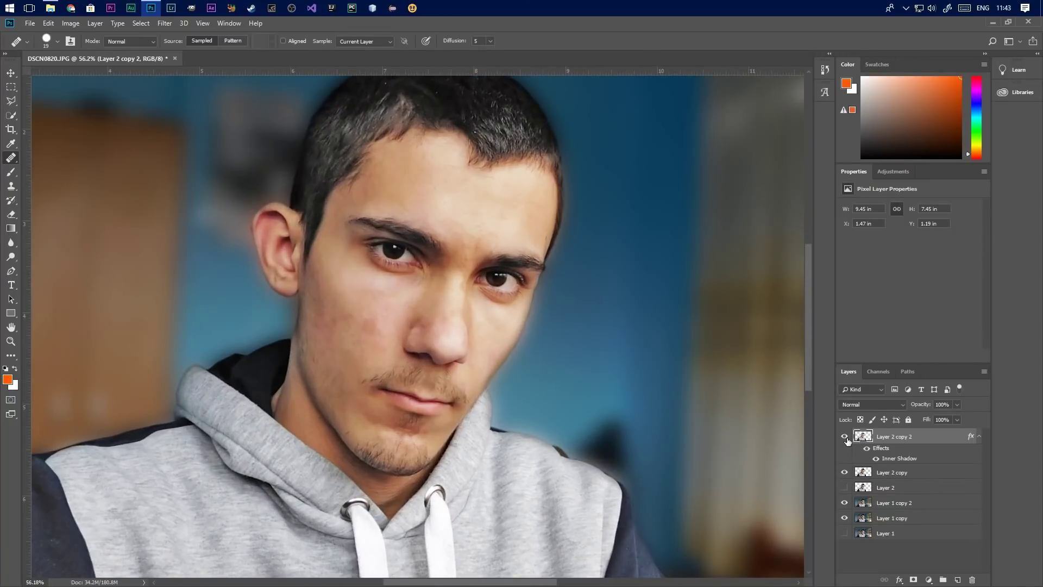
click(845, 437)
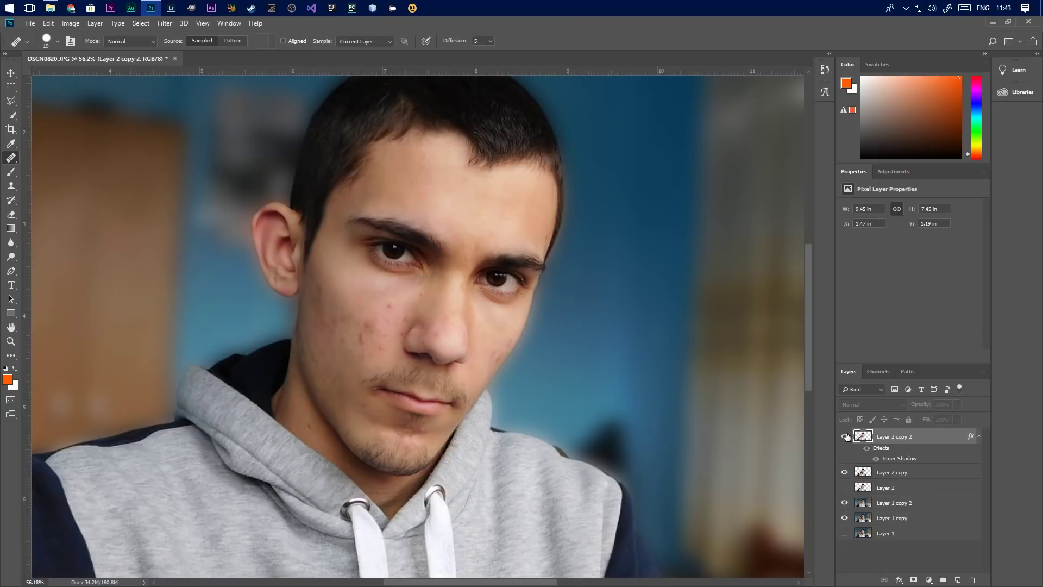
click(845, 436)
click(845, 436)
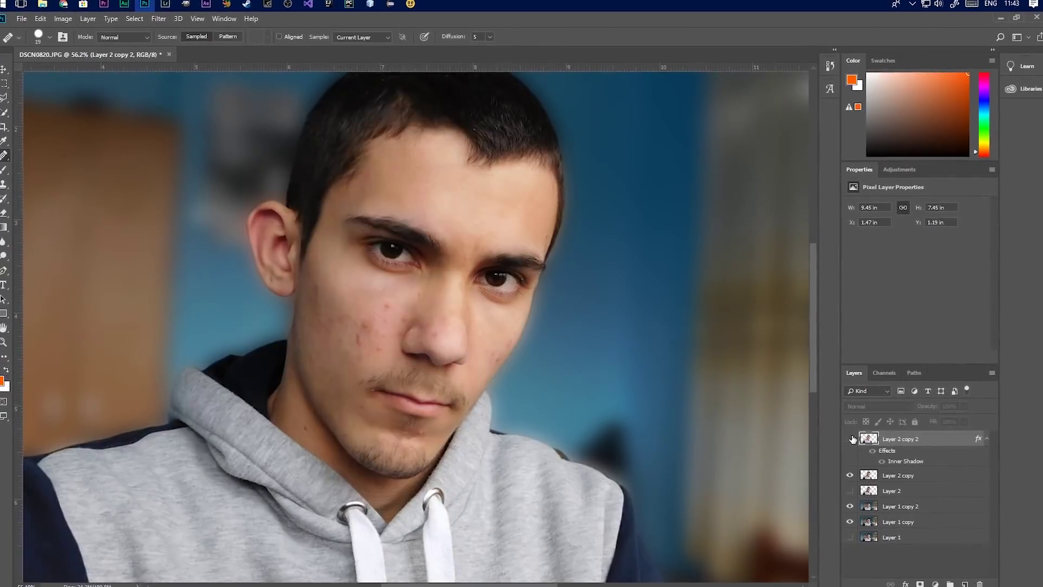
click(851, 438)
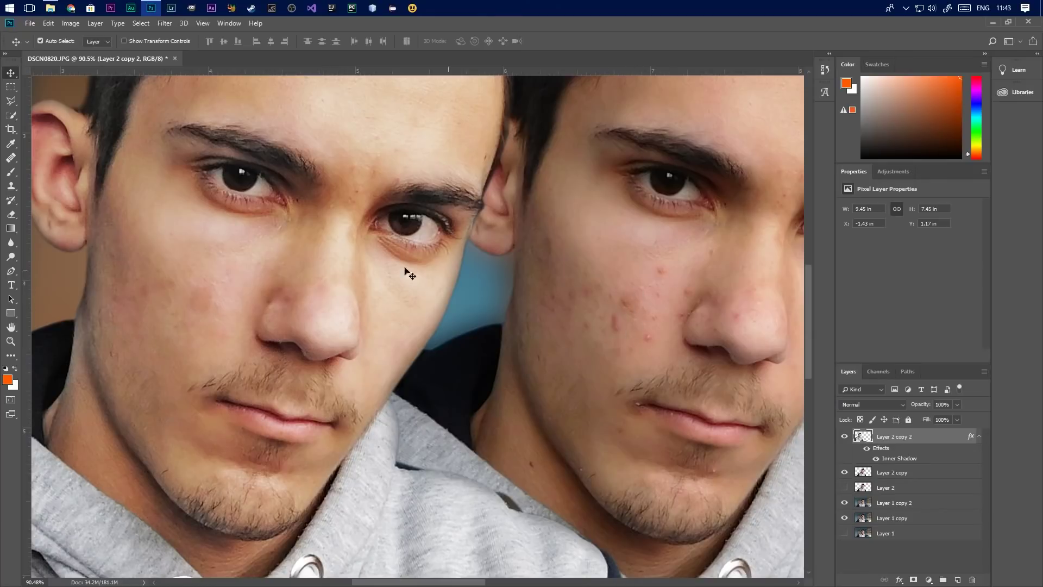
Compare the skin and hair of the two side-by-side portraits, and undo the move of Layer 2 copy 2
scroll(584, 301, down, 1)
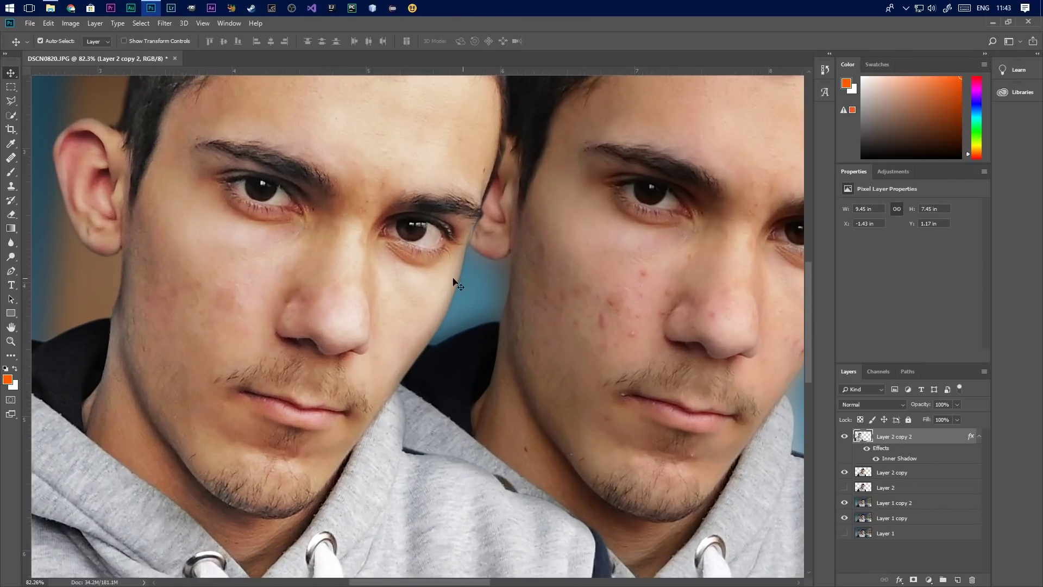
scroll(244, 296, down, 2)
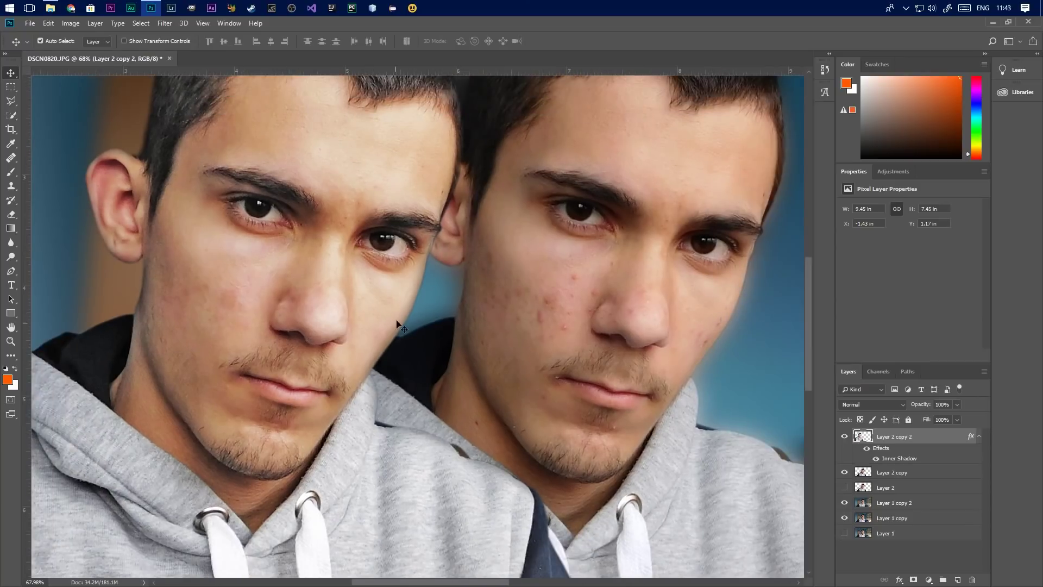
scroll(380, 330, up, 3)
scroll(270, 369, down, 3)
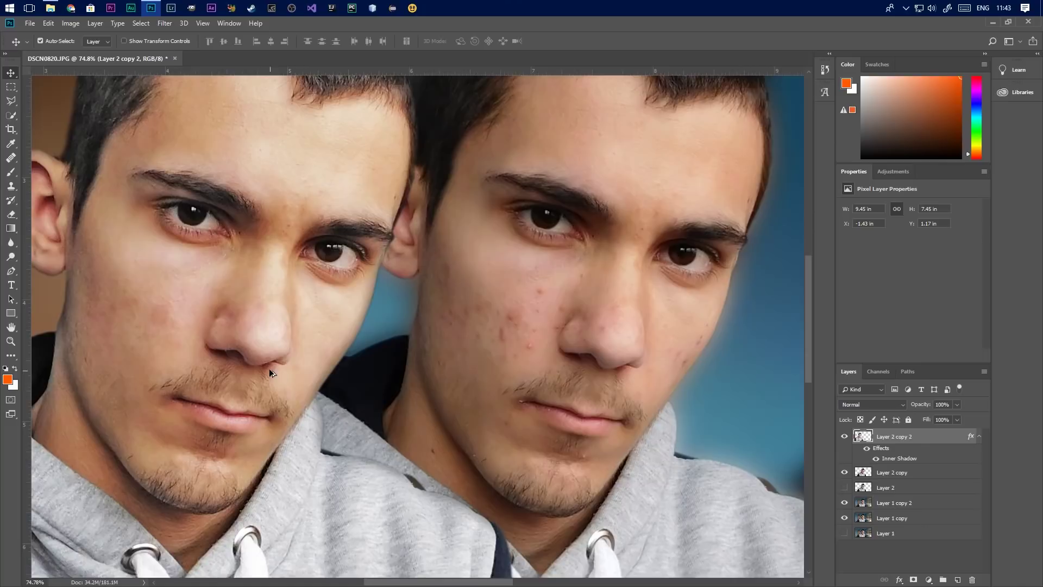
scroll(422, 369, down, 2)
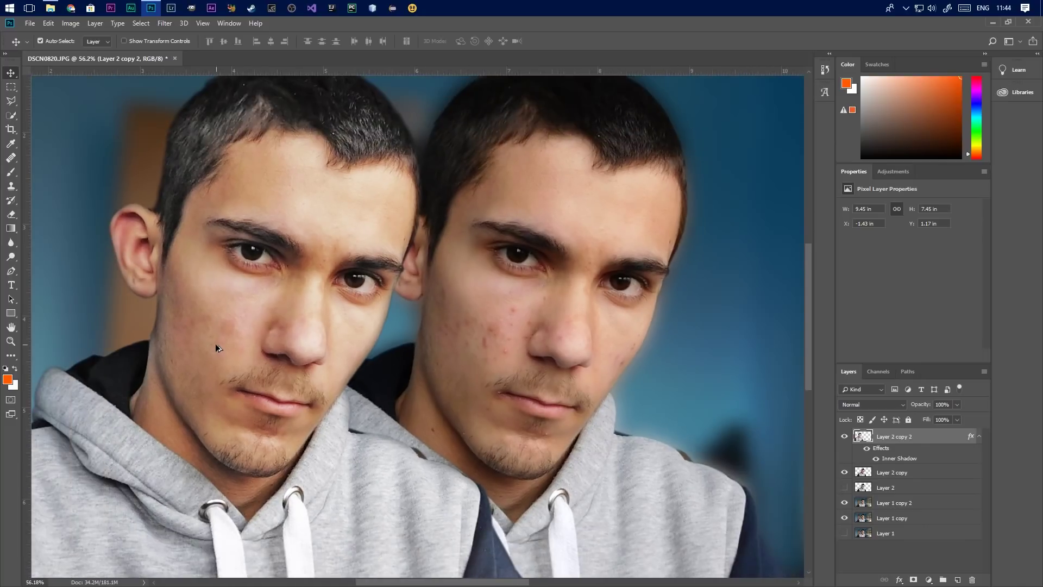
scroll(237, 352, up, 3)
scroll(243, 182, up, 1)
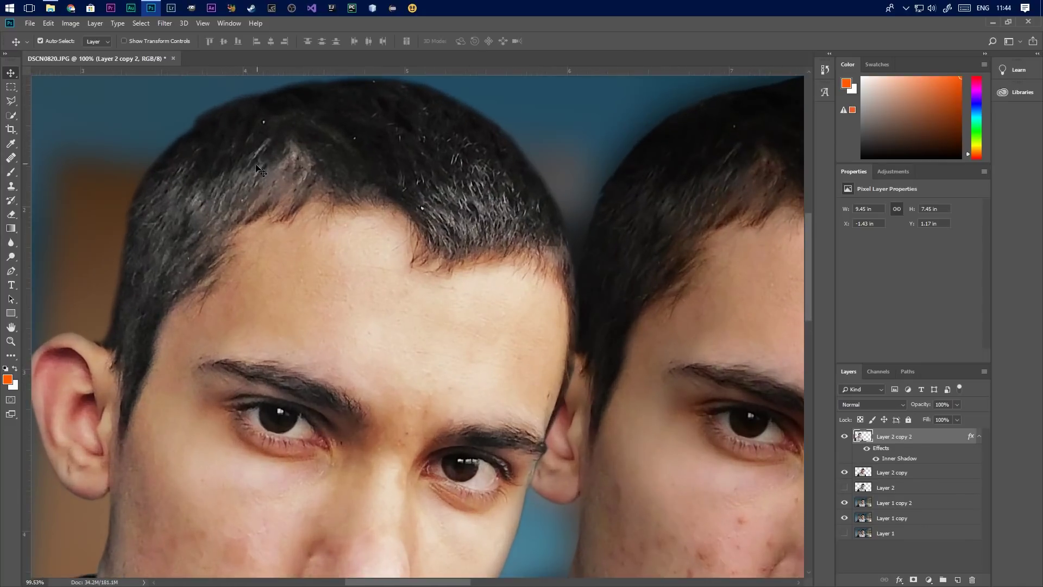
scroll(243, 182, down, 1)
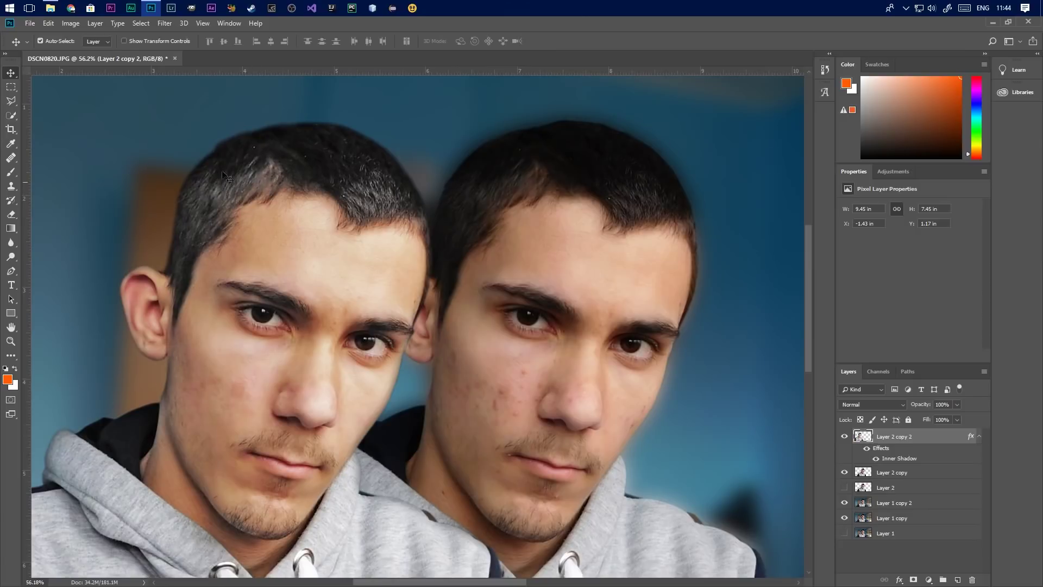
scroll(317, 203, down, 5)
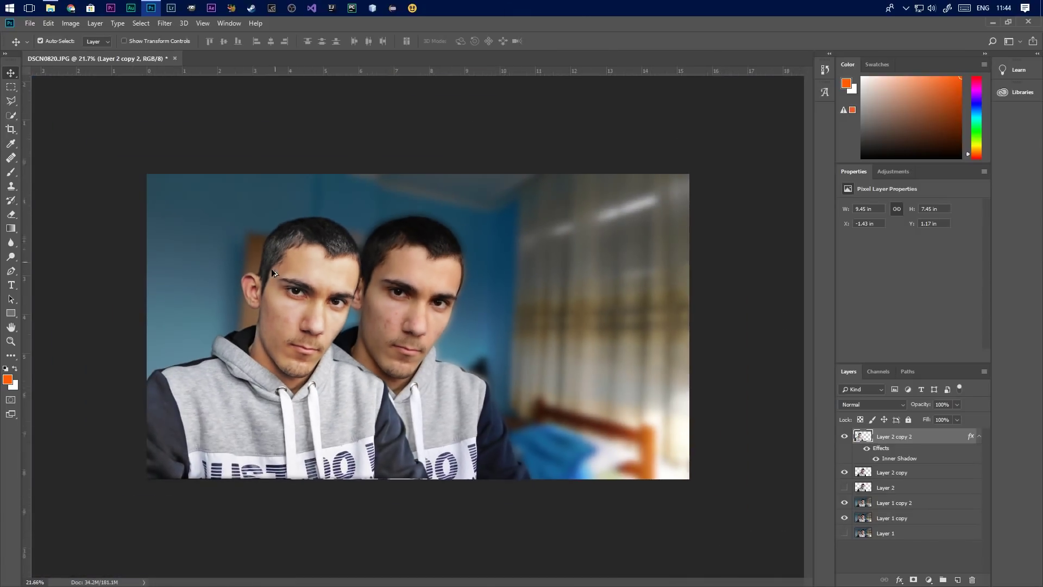
key(ctrl+z)
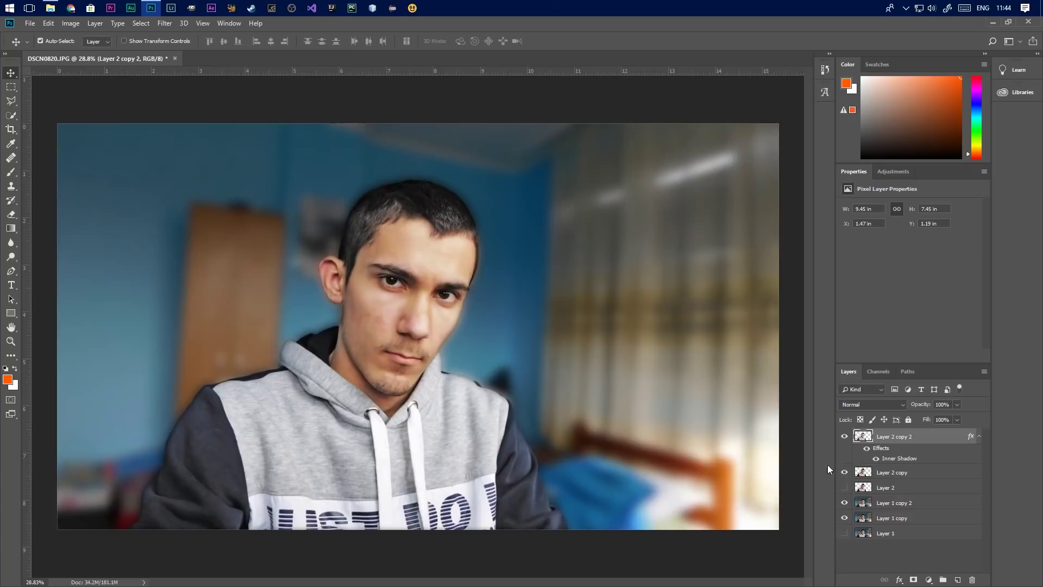
Compare Layer 2 copy 2 with Layer 2 copy again over the blurred background, leaving Layer 2 copy hidden
click(844, 473)
scroll(381, 215, up, 5)
scroll(371, 200, down, 5)
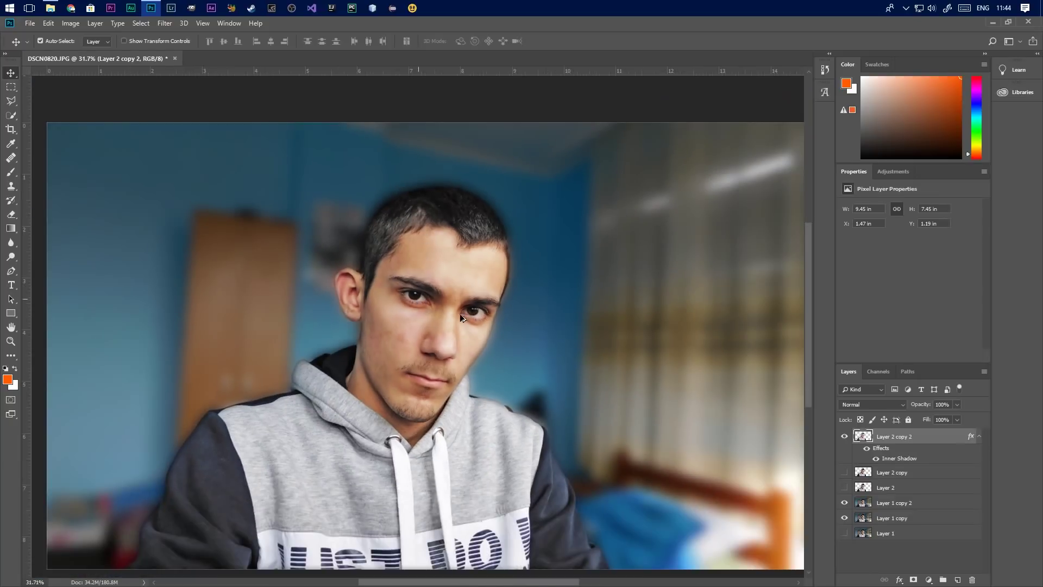
click(845, 472)
click(843, 436)
click(844, 436)
click(844, 472)
scroll(397, 230, down, 2)
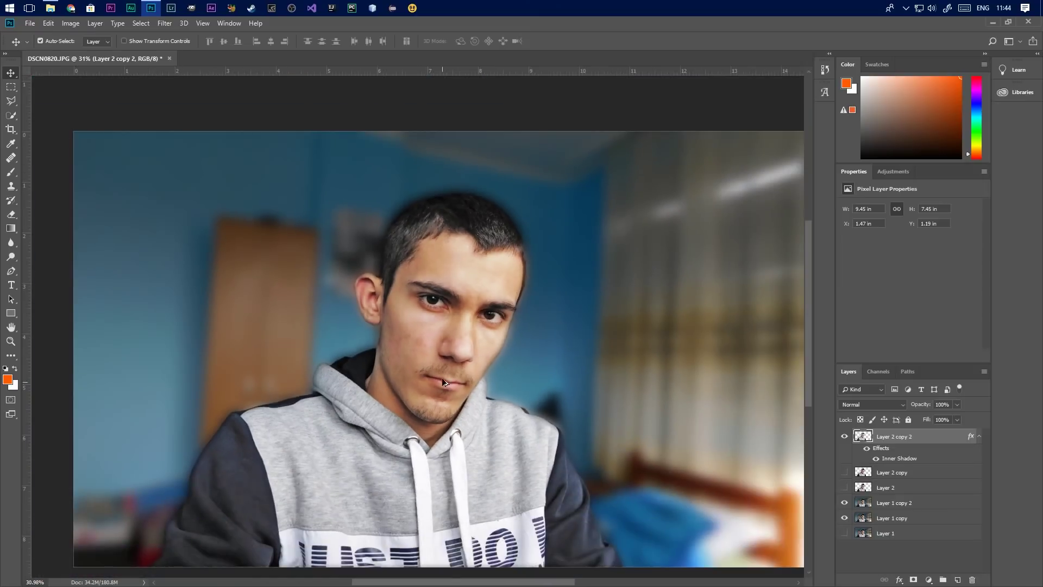
Apply Vibrance to Layer 2 copy 2 with vibrance -18 and saturation -7
click(73, 27)
click(201, 99)
drag(631, 174, 664, 172)
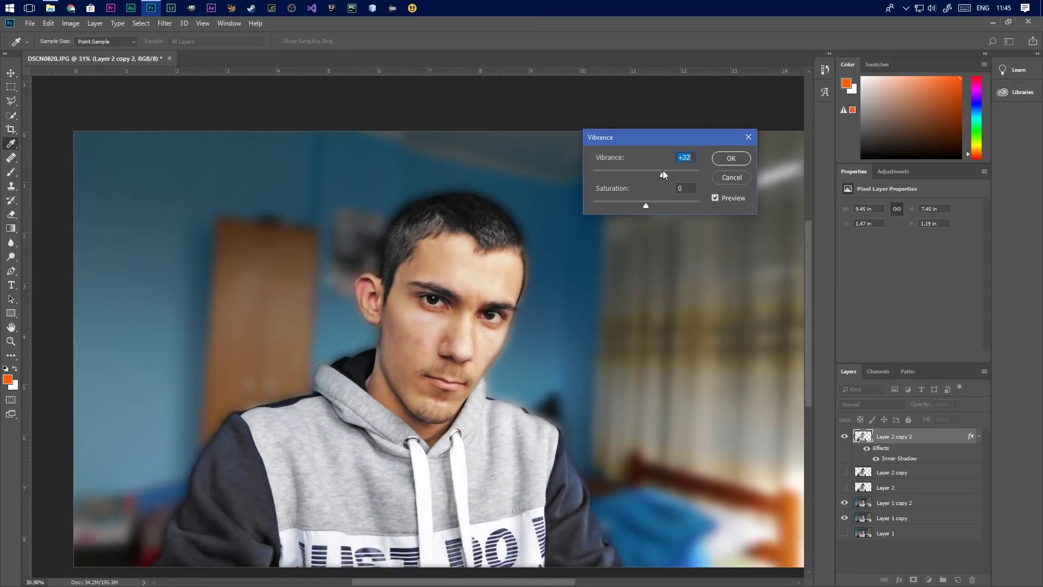
drag(646, 205, 672, 207)
drag(653, 209, 642, 208)
drag(655, 204, 660, 183)
drag(672, 174, 636, 177)
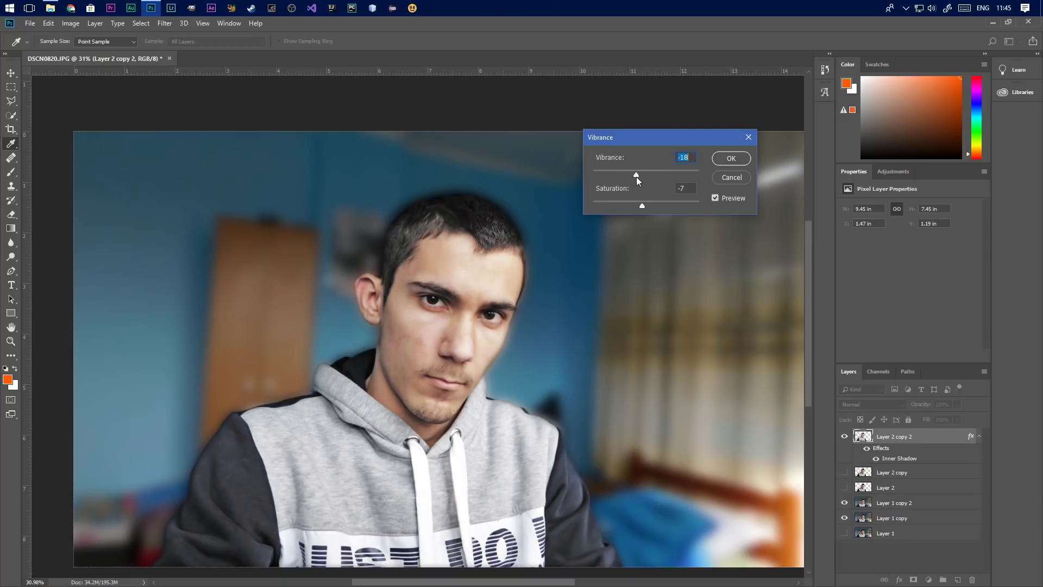
click(725, 158)
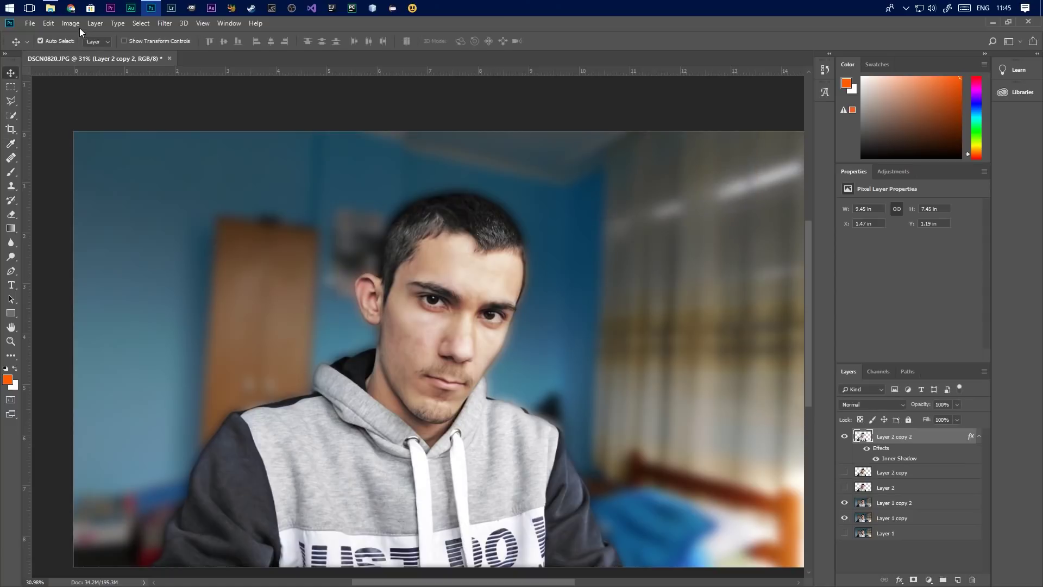
Start a Shadows/Highlights adjustment on Layer 2 copy 2 with shadows amount 10%, shadows tone 47% and highlights amount 11%
click(70, 23)
mouse_move(87, 52)
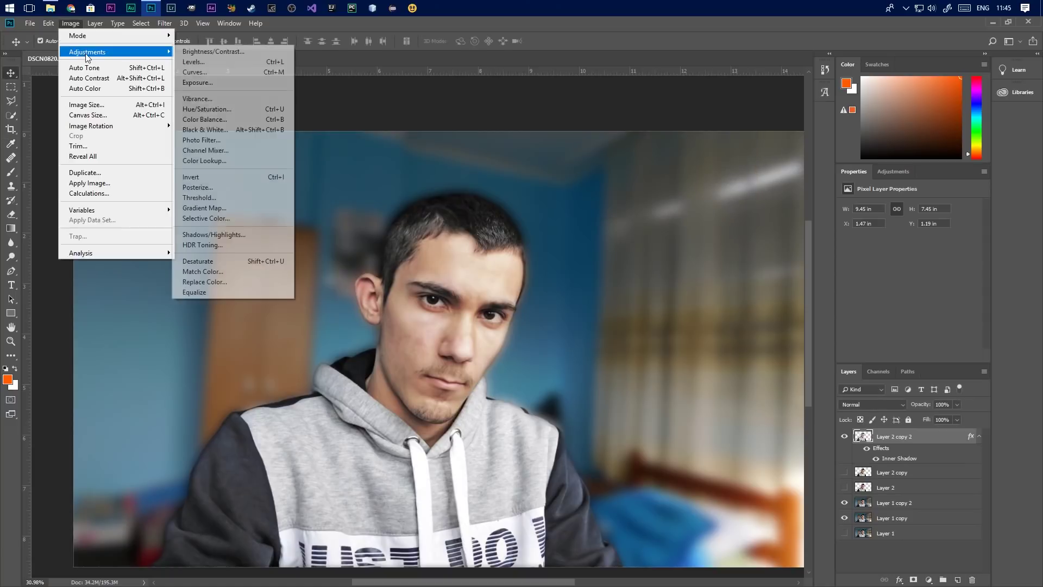
click(249, 234)
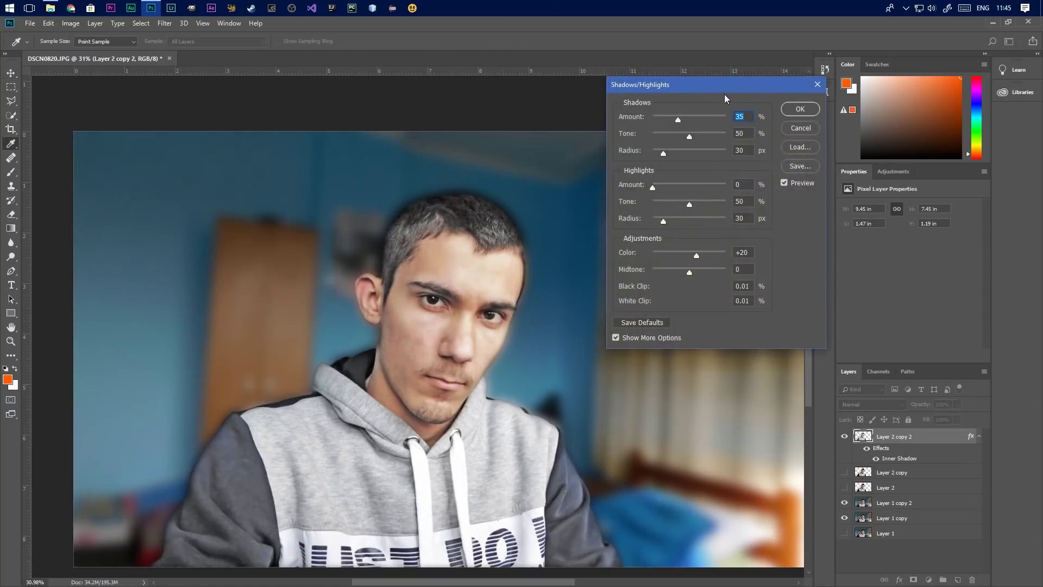
drag(725, 95, 704, 113)
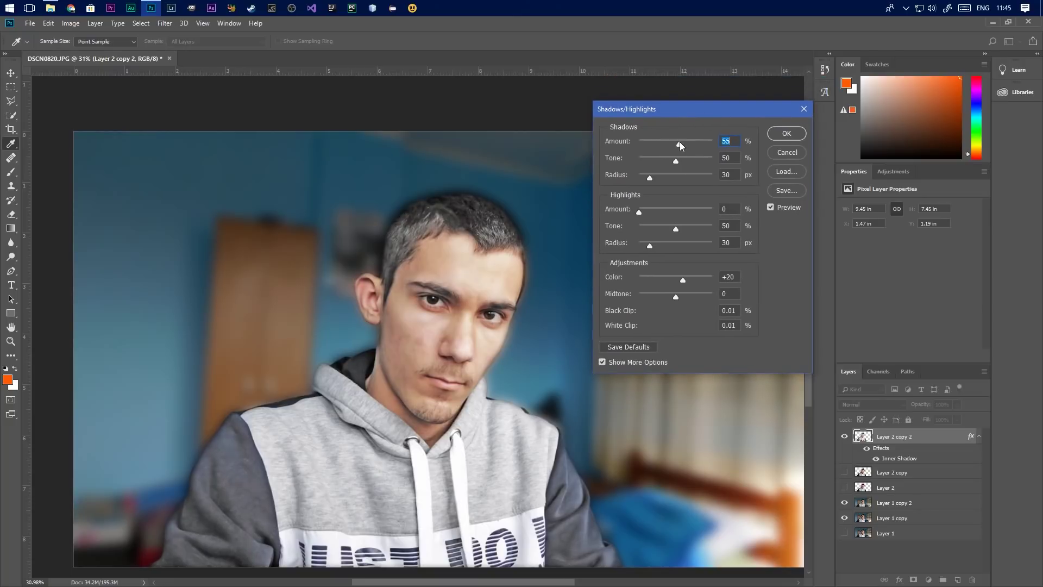
drag(656, 142, 674, 158)
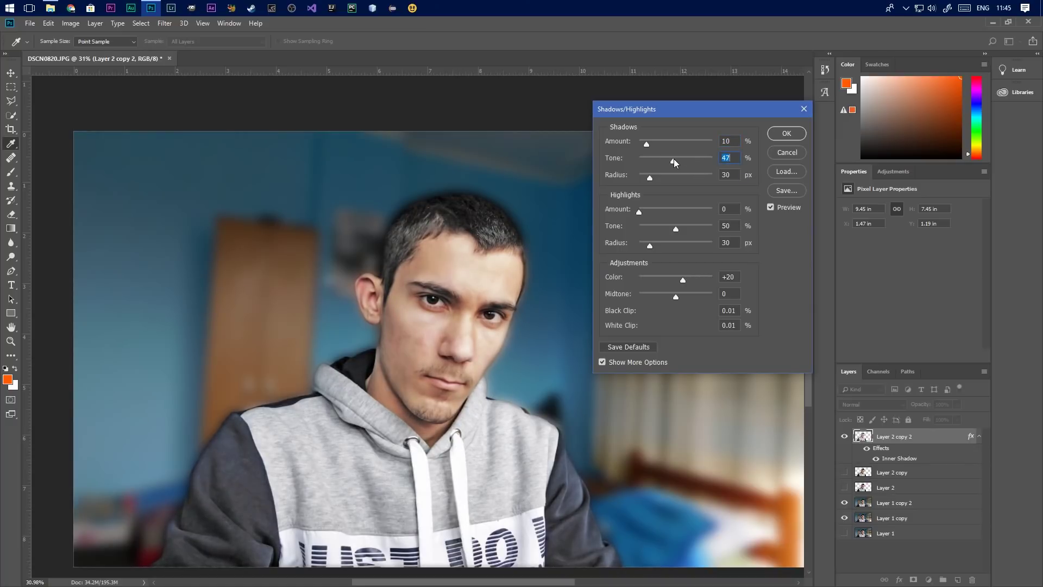
mouse_move(639, 212)
mouse_down()
mouse_move(667, 212)
mouse_move(647, 214)
mouse_up()
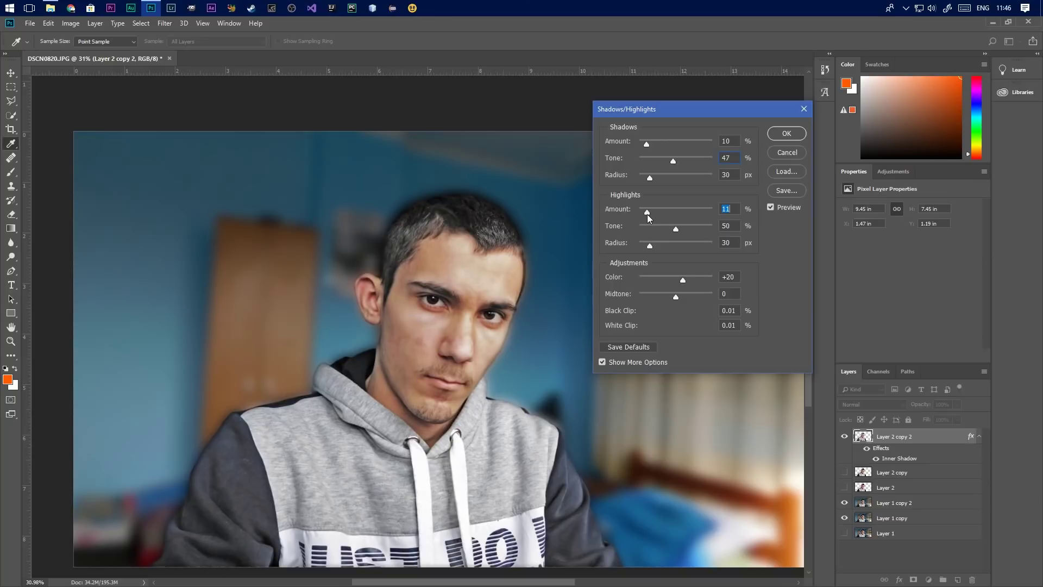
Refine the shadows to amount 11%, tone 31% and radius 167 px, and the highlights to tone 37% and radius 43 px
drag(675, 231, 671, 297)
drag(646, 143, 647, 145)
drag(672, 160, 650, 161)
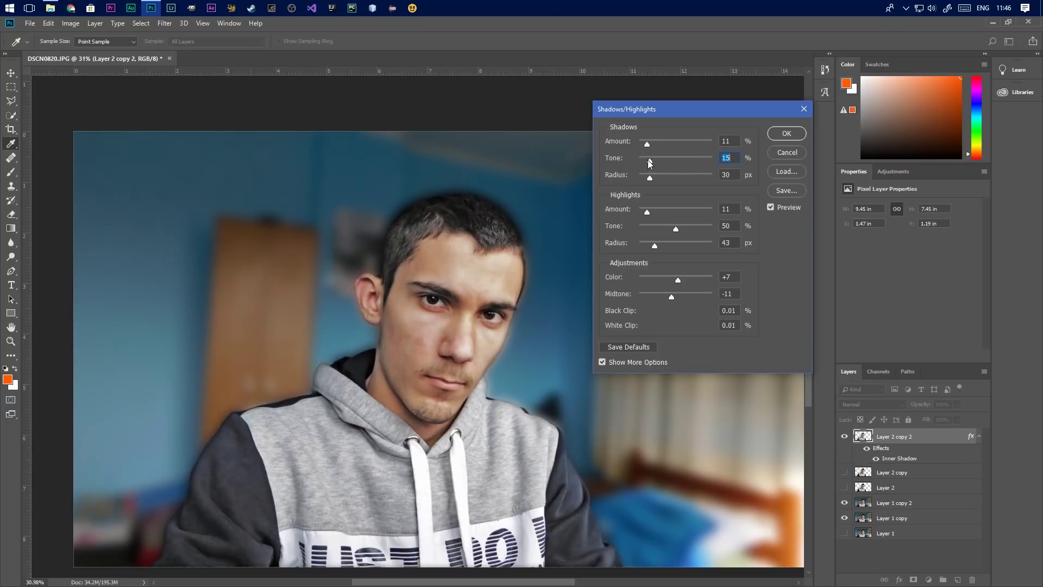
key(Up)
key(Up)
key(Up)
mouse_move(647, 162)
mouse_down()
mouse_move(681, 161)
mouse_move(661, 162)
mouse_up()
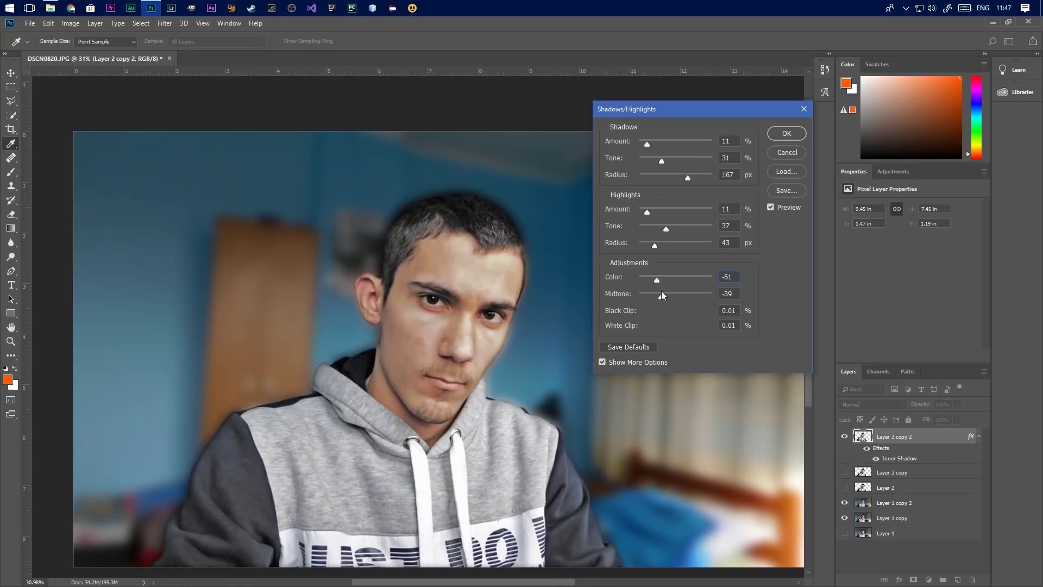
Set the color adjustment to -48 and the midtone to +13, and apply Shadows/Highlights
drag(662, 294, 660, 294)
drag(658, 280, 678, 297)
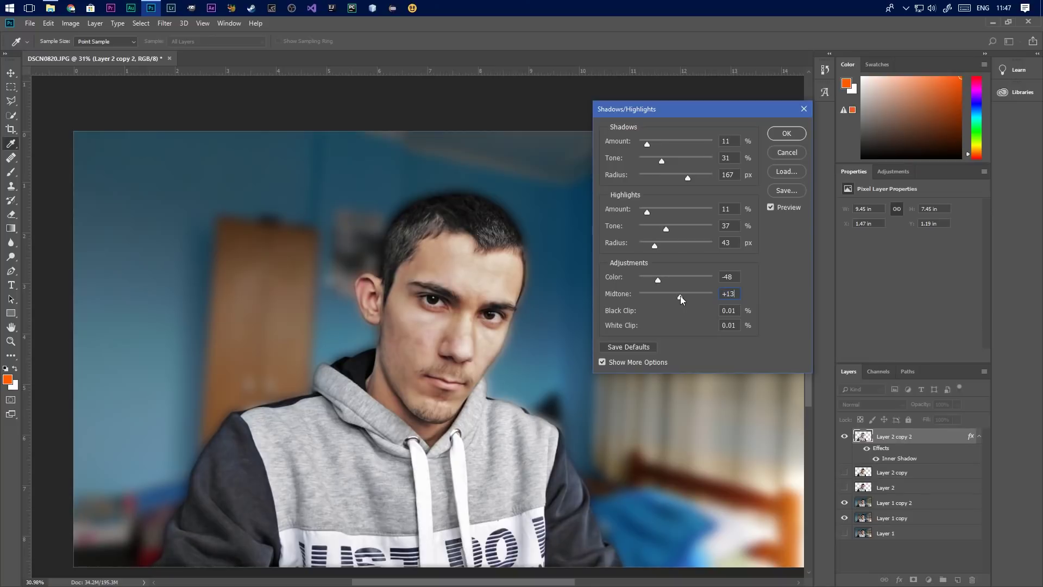
click(787, 133)
Show Layer 2 copy and move Layer 2 copy 2 to the left of it to compare the two portraits side by side
click(845, 437)
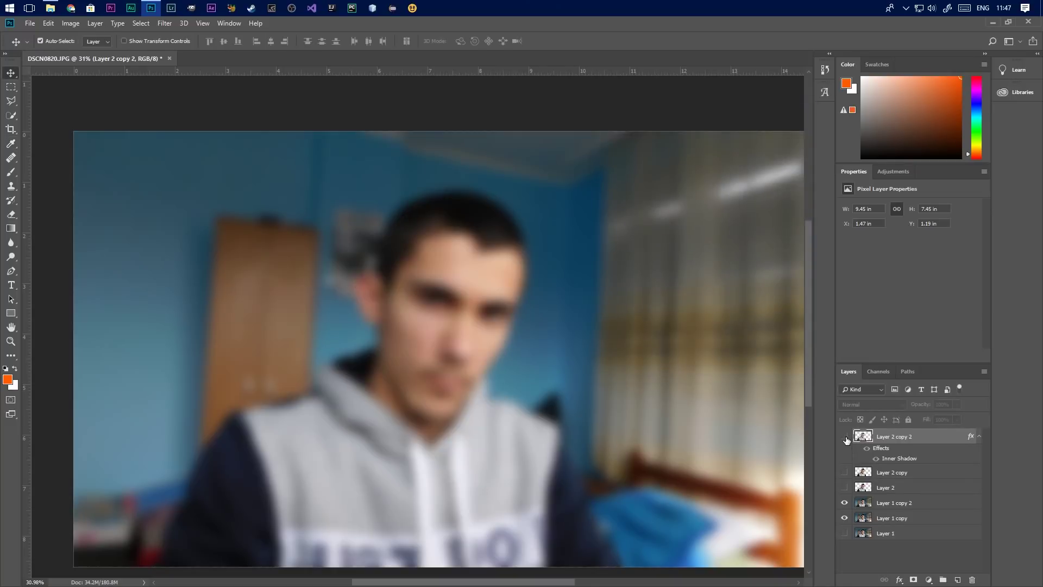
click(845, 437)
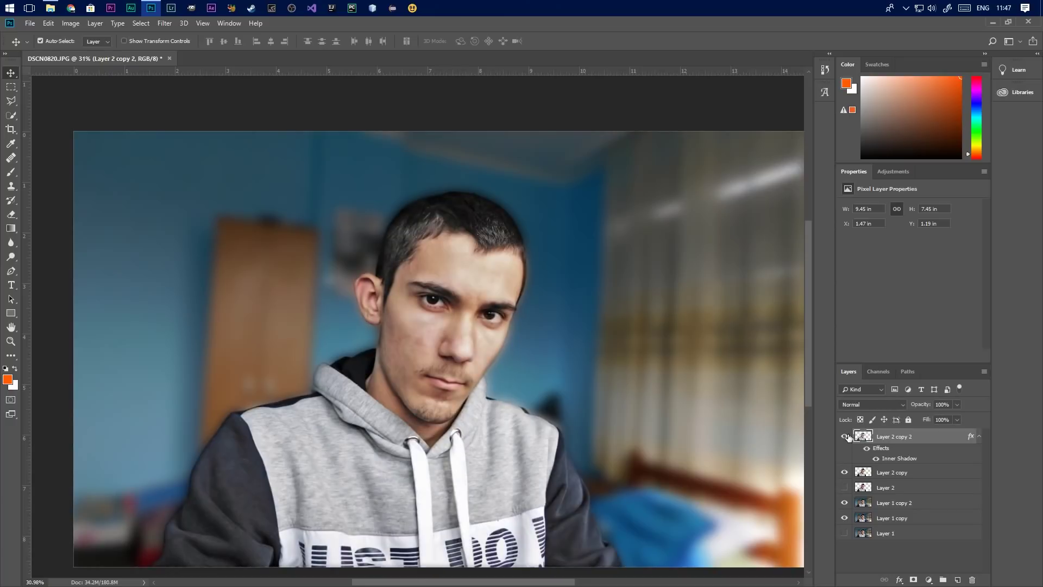
drag(426, 313, 265, 308)
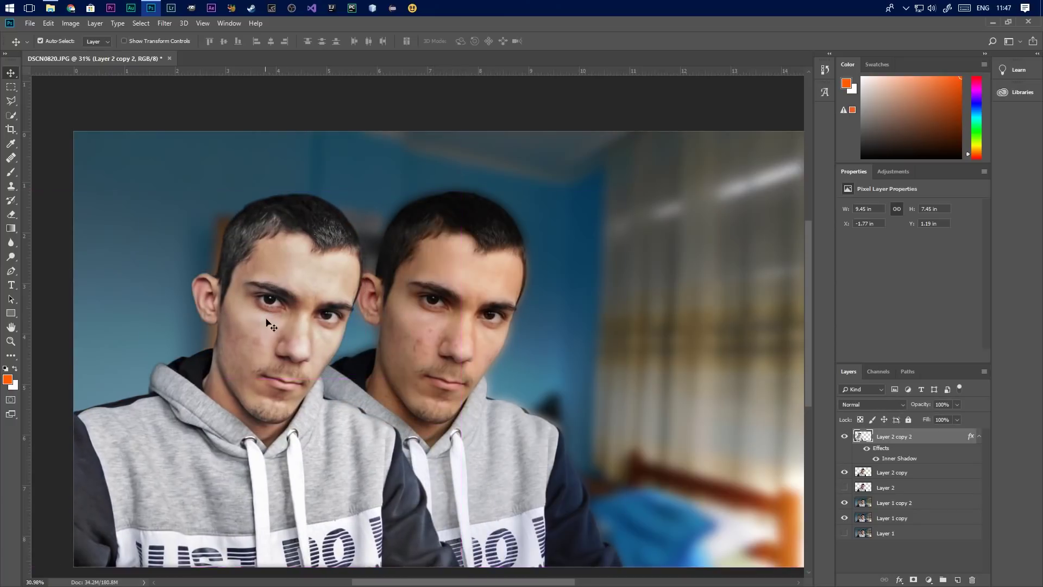
scroll(240, 318, up, 3)
scroll(242, 324, up, 2)
scroll(268, 326, down, 7)
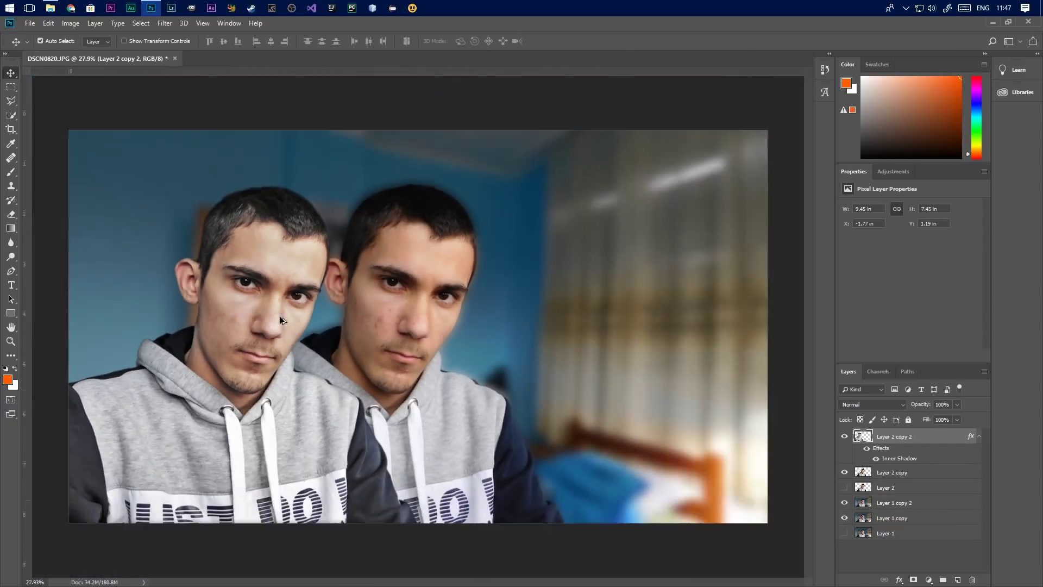
scroll(251, 325, up, 2)
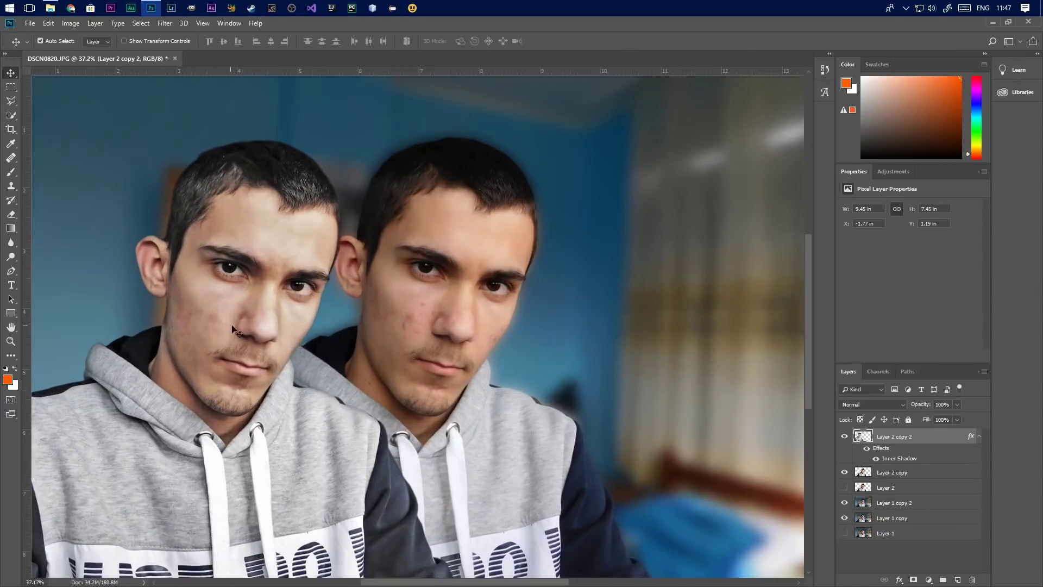
Apply Smart Sharpen to Layer 2 copy 2 with radius 3.2 px, reduce noise 12% and Lens Blur removal
click(69, 23)
mouse_move(125, 51)
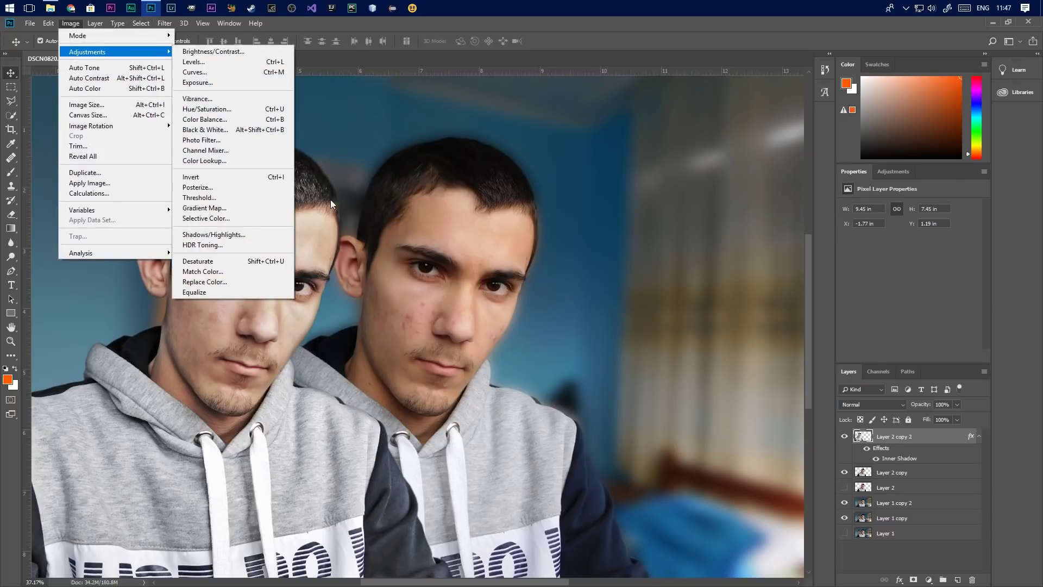
mouse_move(165, 25)
mouse_move(216, 213)
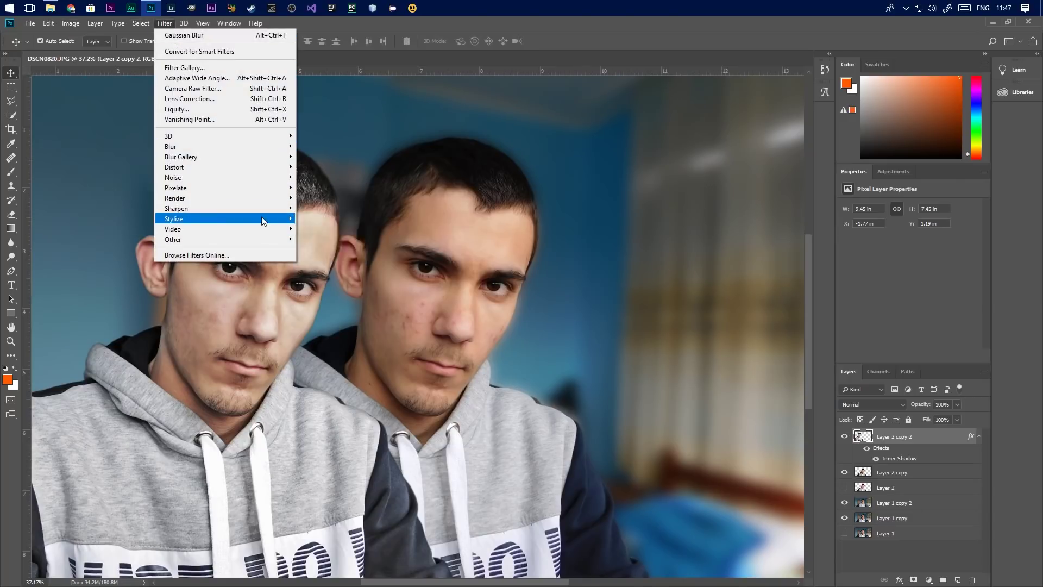
click(327, 248)
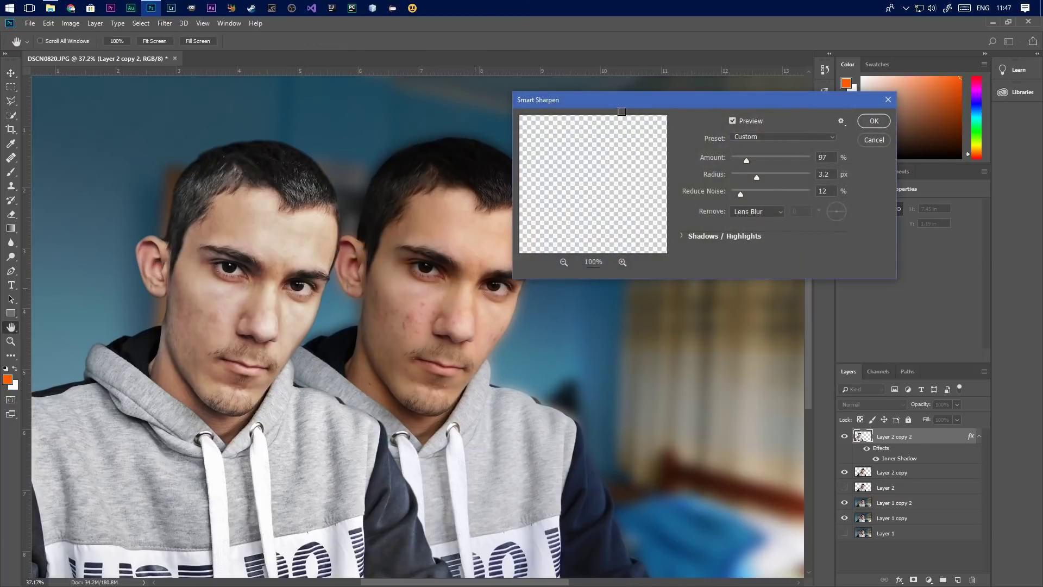
drag(672, 107, 702, 93)
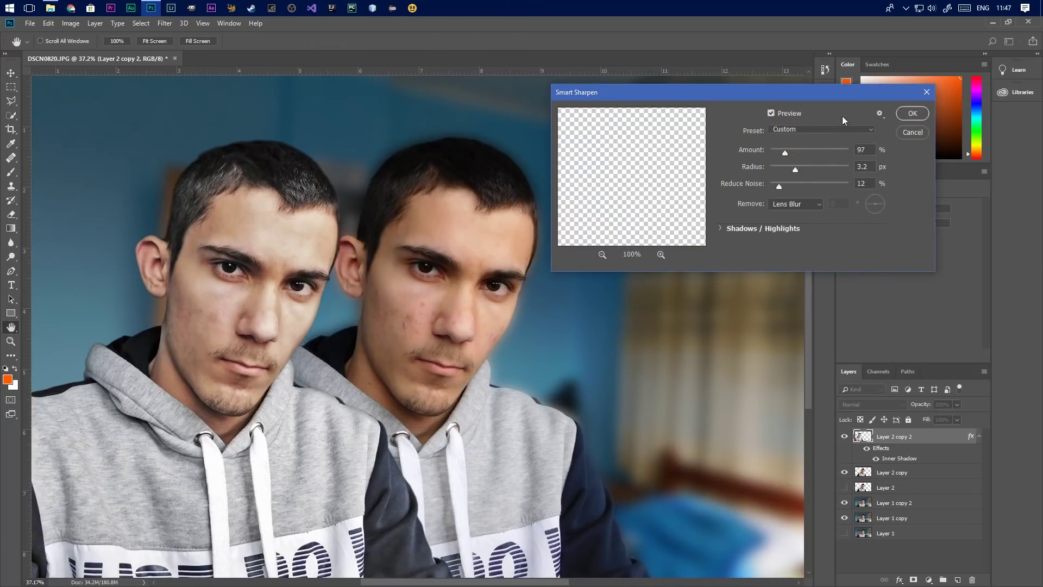
click(785, 151)
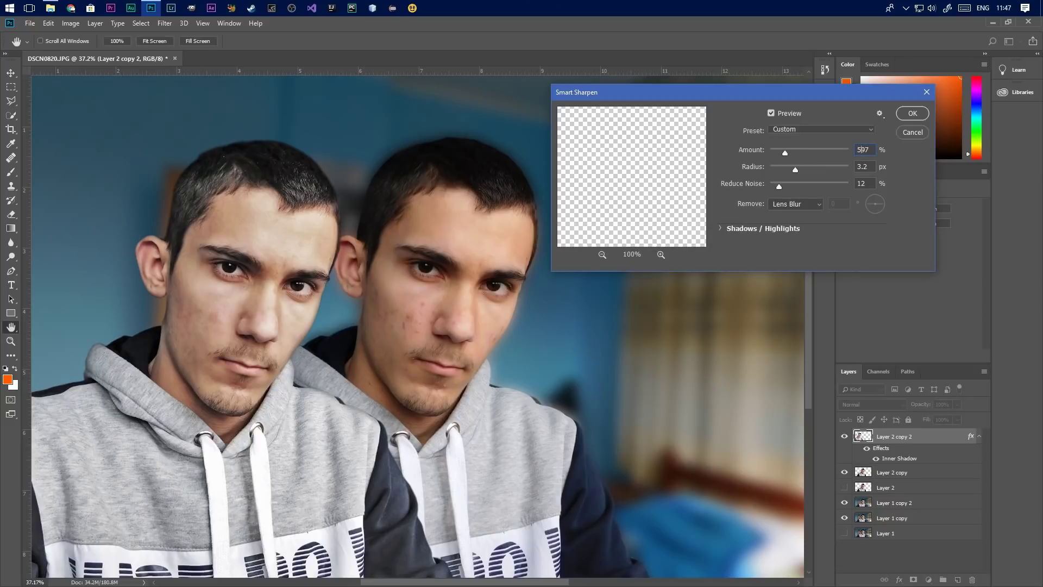
text(55)
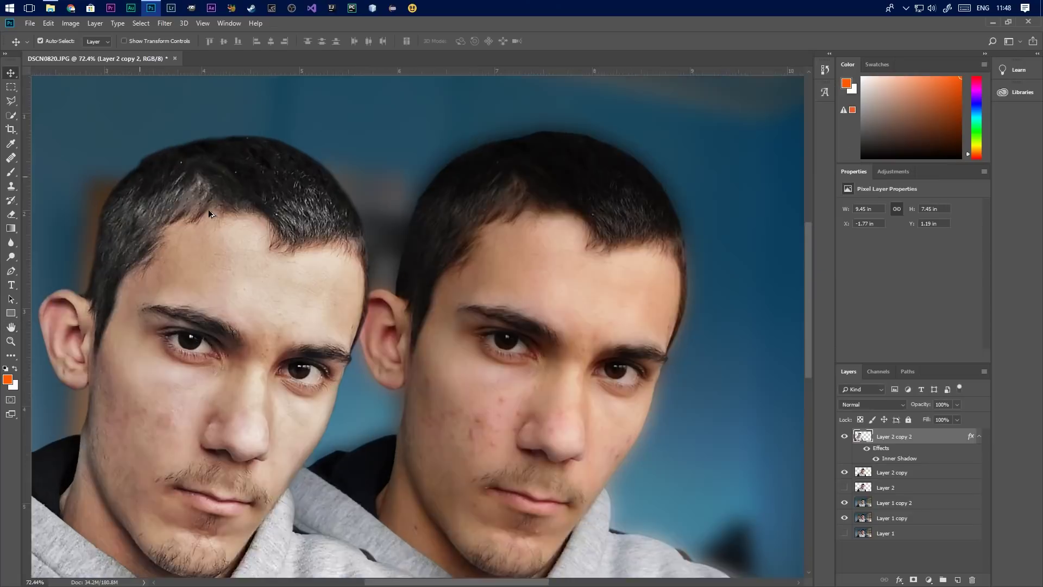
Remove the small white specks from the hair on Layer 2 copy 2 with the Healing Brush
scroll(207, 209, up, 2)
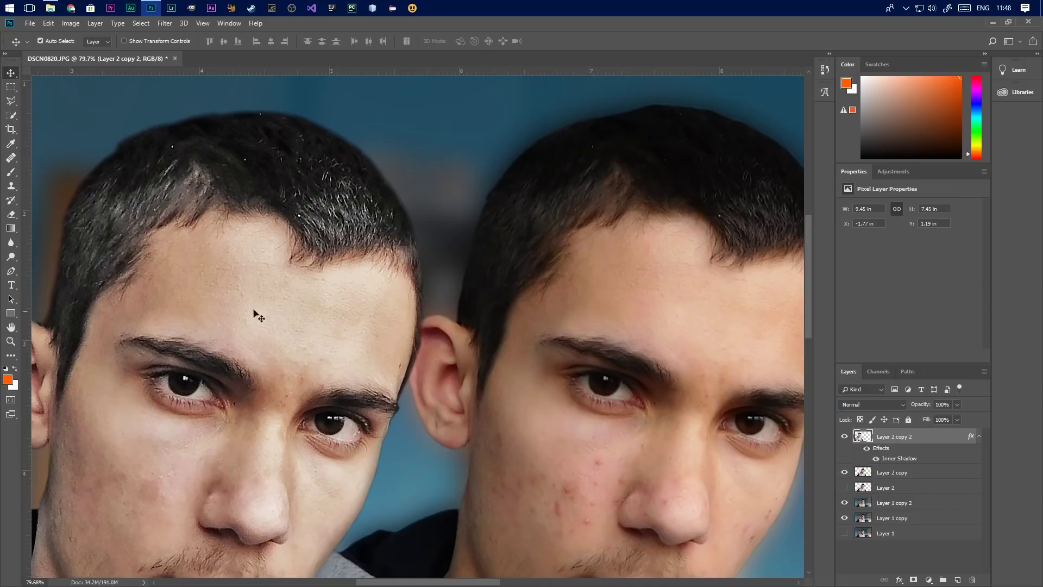
click(11, 157)
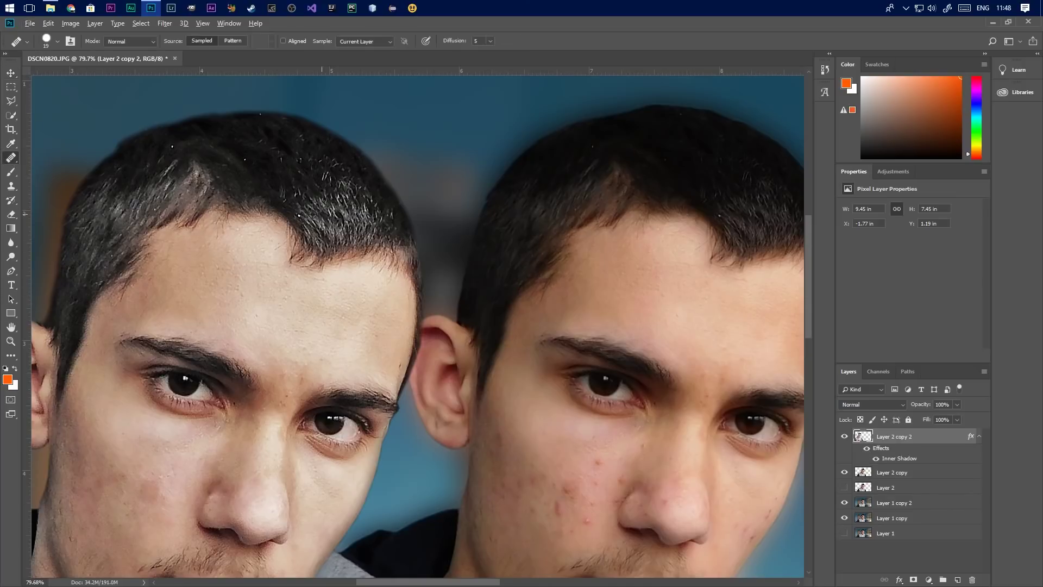
scroll(306, 222, up, 2)
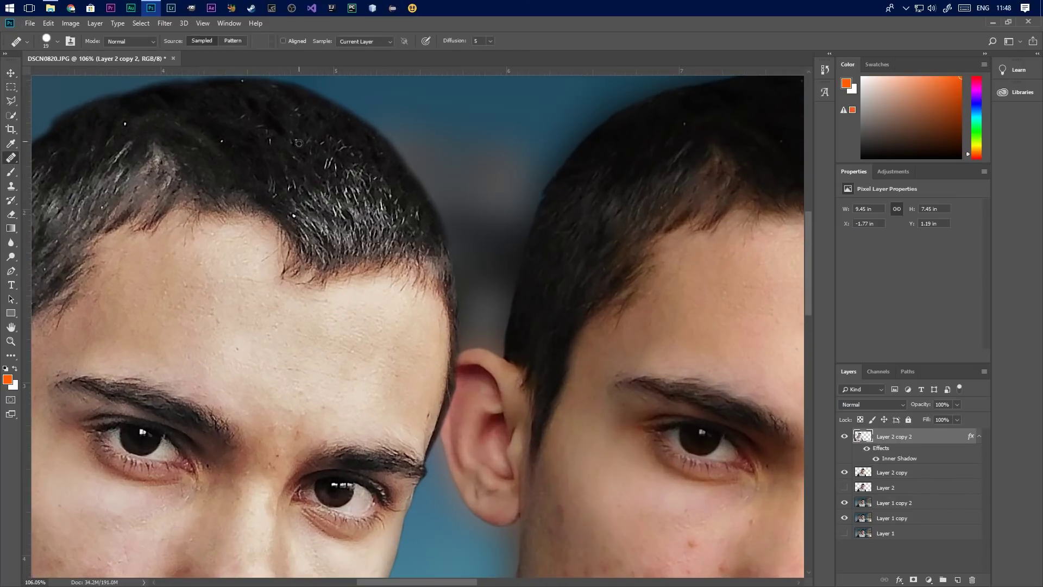
click(295, 215)
click(148, 223)
scroll(409, 250, down, 5)
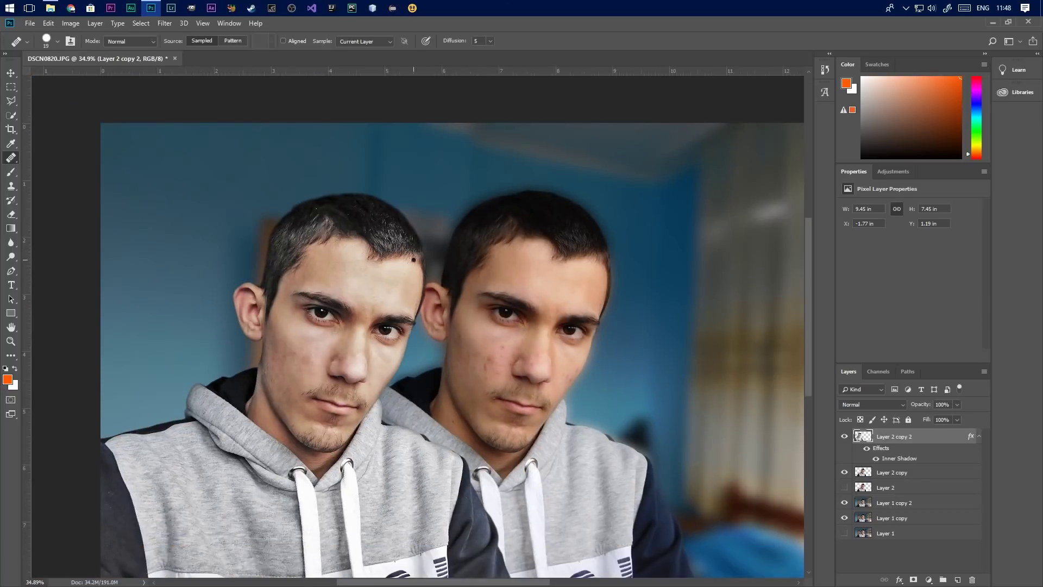
scroll(414, 259, up, 5)
click(370, 271)
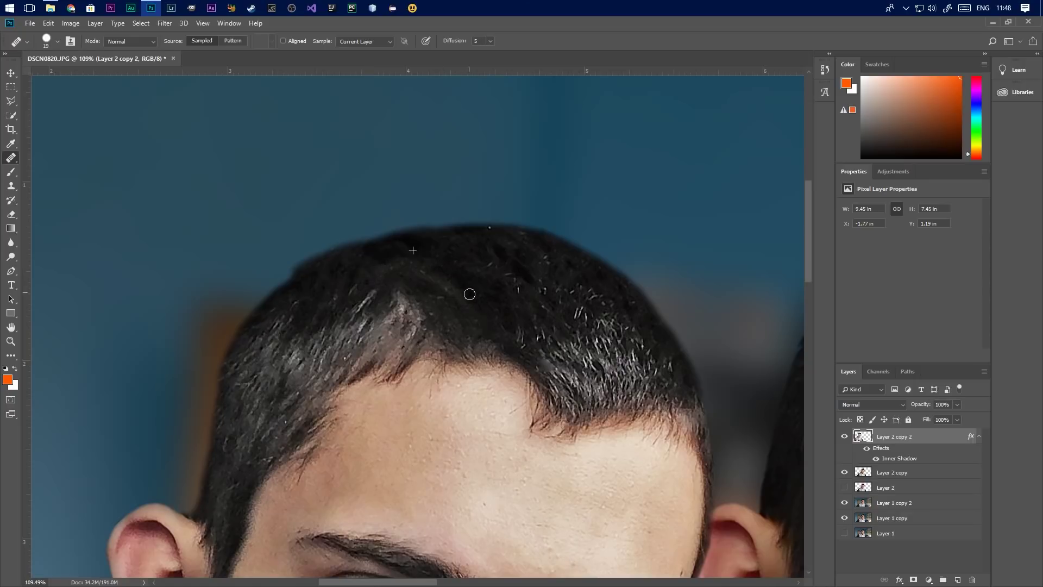
Try to heal the white speck at the upper edge of the hair with a resized Healing Brush
click(491, 226)
scroll(489, 239, up, 3)
mouse_move(486, 239)
mouse_down()
mouse_move(436, 265)
mouse_move(526, 239)
mouse_move(425, 138)
mouse_move(357, 150)
mouse_move(480, 238)
mouse_move(398, 292)
mouse_up()
mouse_move(429, 188)
mouse_down()
mouse_move(516, 179)
mouse_move(520, 149)
mouse_up()
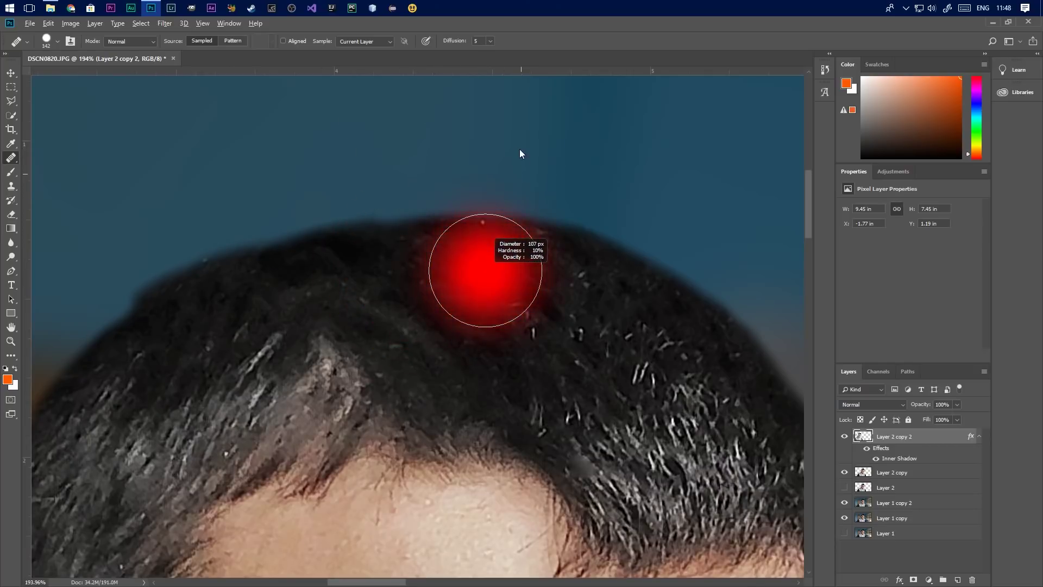
drag(516, 99, 516, 98)
mouse_move(496, 235)
mouse_down()
mouse_move(446, 236)
mouse_move(486, 225)
mouse_up()
click(483, 220)
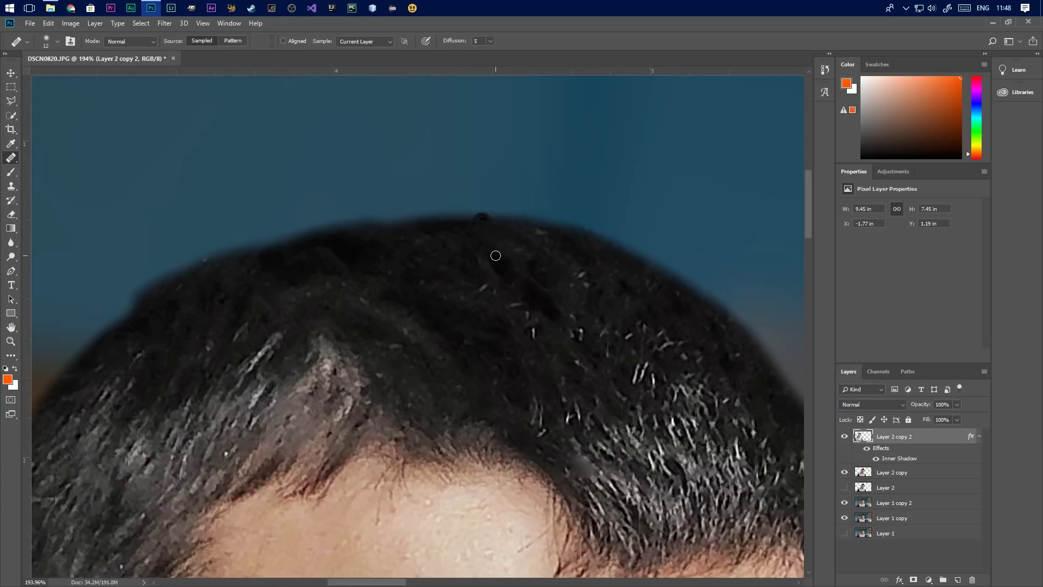
click(483, 220)
Cover the white speck at the upper edge of the hair with dark hair sampled nearby, using the Clone Stamp
click(11, 185)
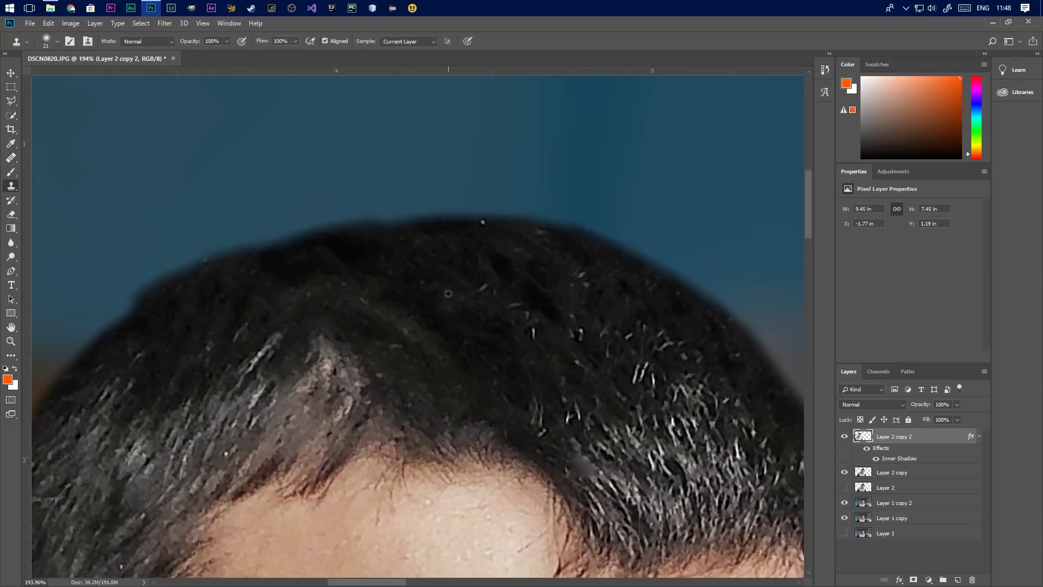
alt+click(412, 247)
click(483, 223)
scroll(521, 277, down, 5)
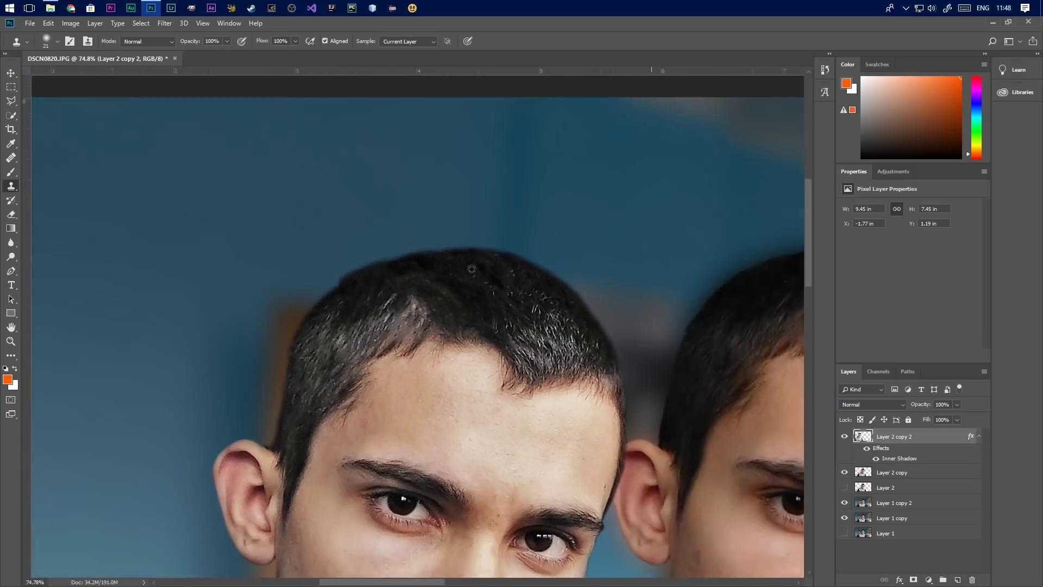
Inspect the cleaned hair and the facial skin of the sharpened portrait up close beside the unretouched one
scroll(501, 293, up, 3)
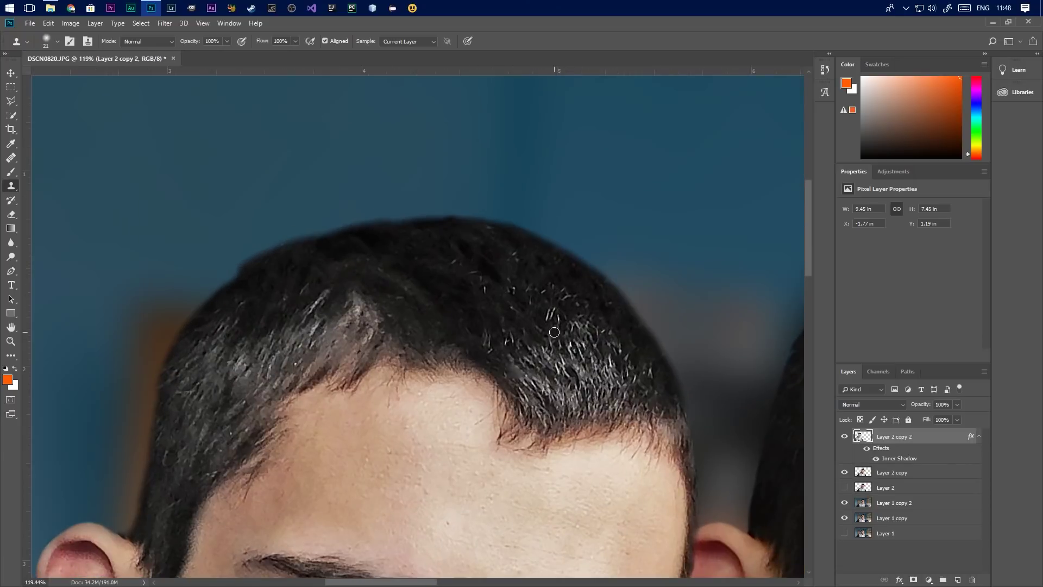
scroll(560, 321, up, 2)
scroll(565, 307, down, 1)
scroll(551, 307, down, 2)
scroll(556, 297, down, 1)
scroll(557, 298, up, 3)
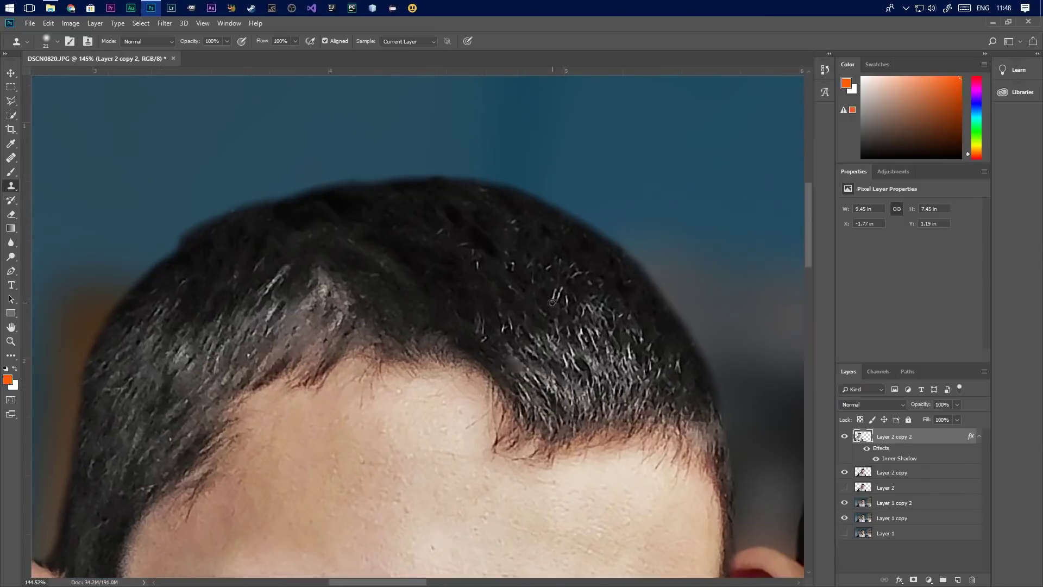
scroll(550, 320, down, 3)
key(v)
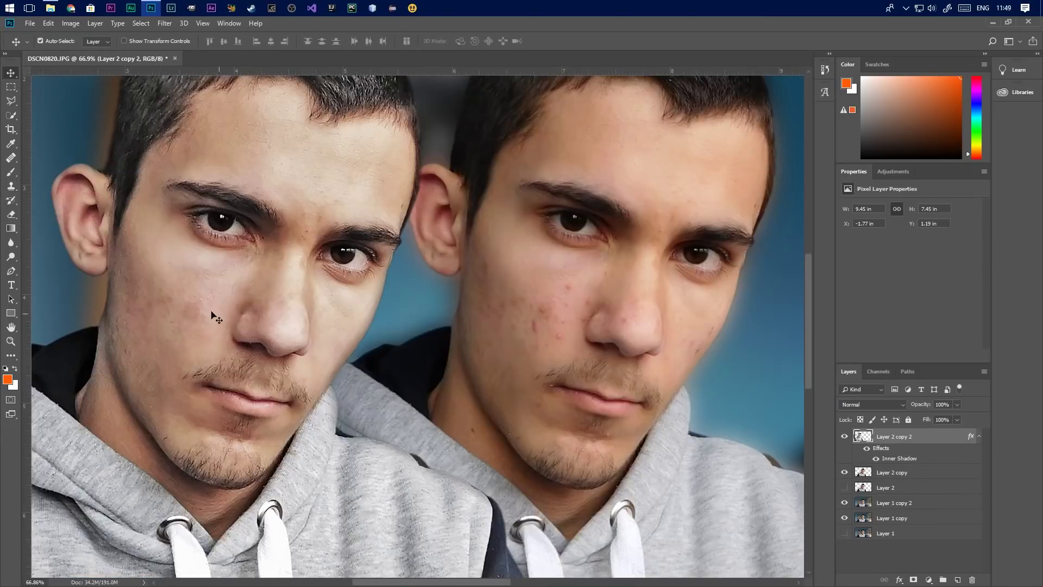
scroll(210, 313, up, 1)
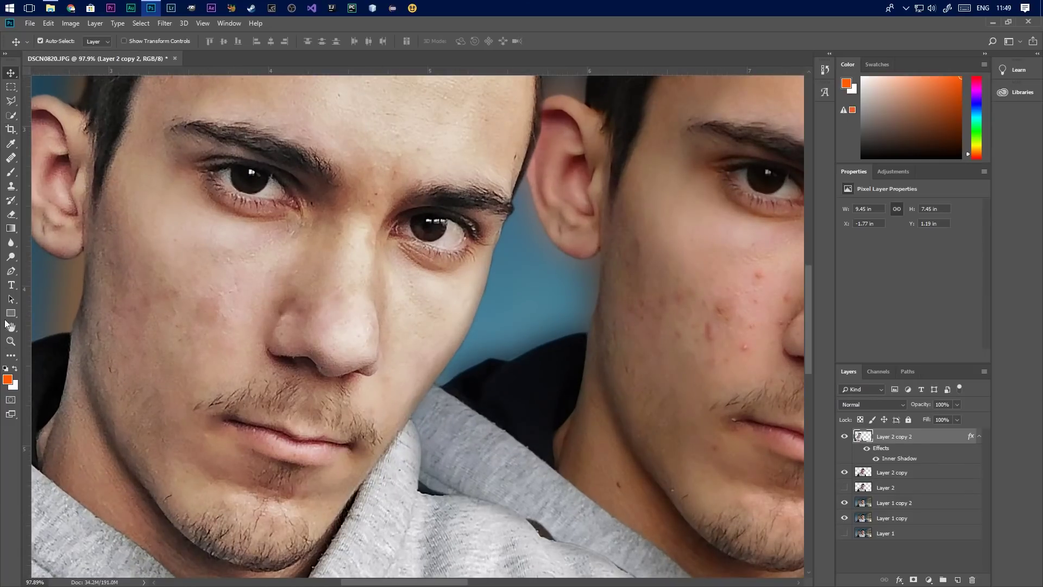
Heal the remaining blemishes on the cheek and around the nose and mouth of Layer 2 copy 2 with the Healing Brush
click(11, 157)
click(223, 305)
click(216, 296)
click(226, 353)
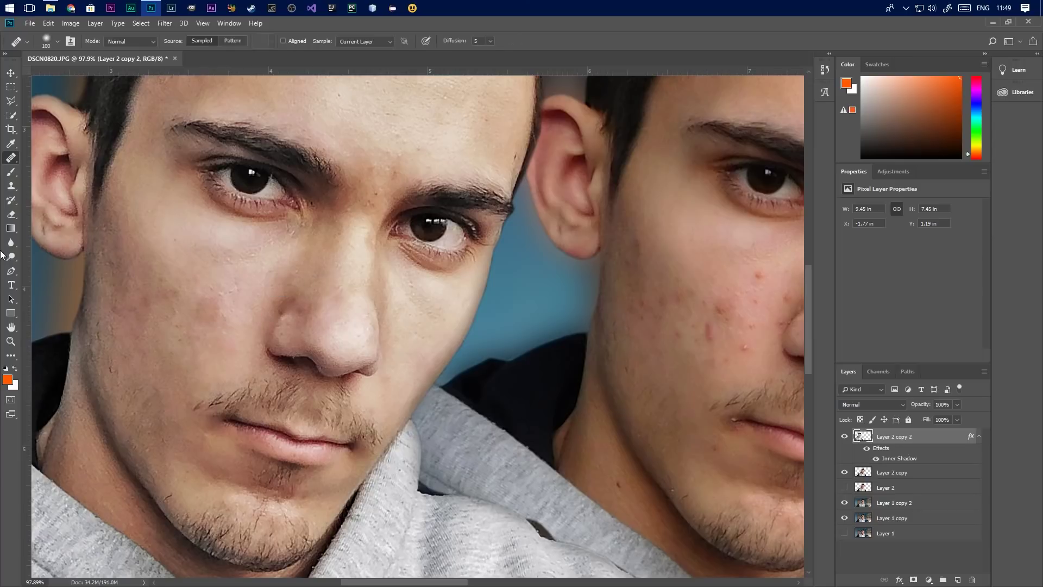
right_click(11, 157)
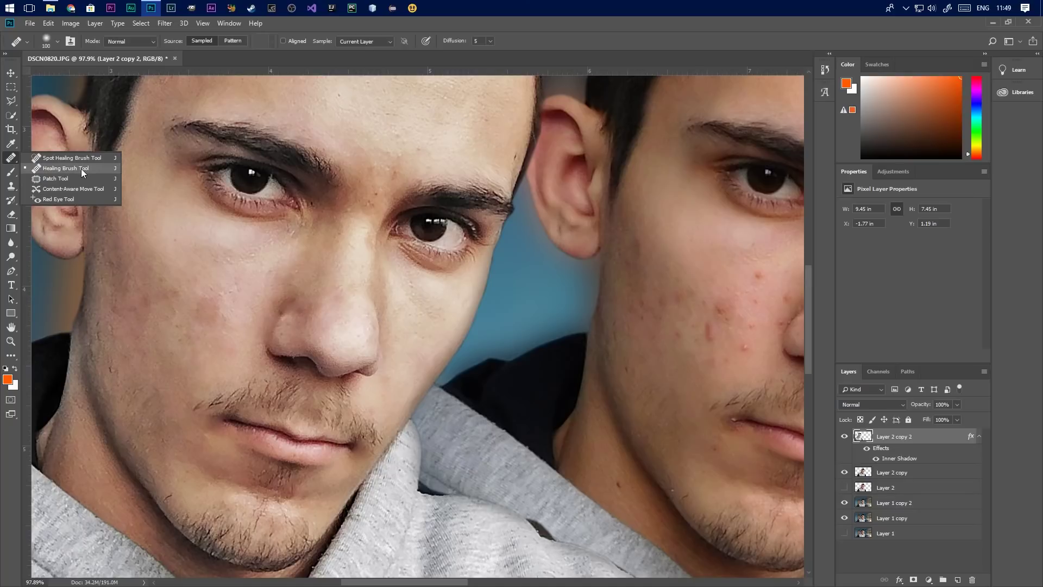
click(55, 172)
click(227, 296)
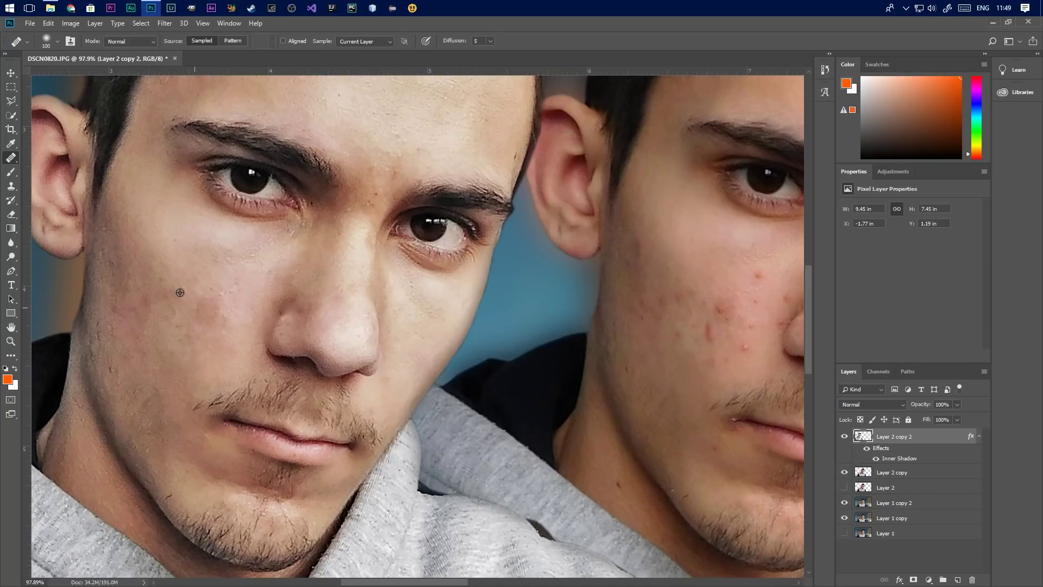
click(290, 370)
click(230, 428)
click(193, 321)
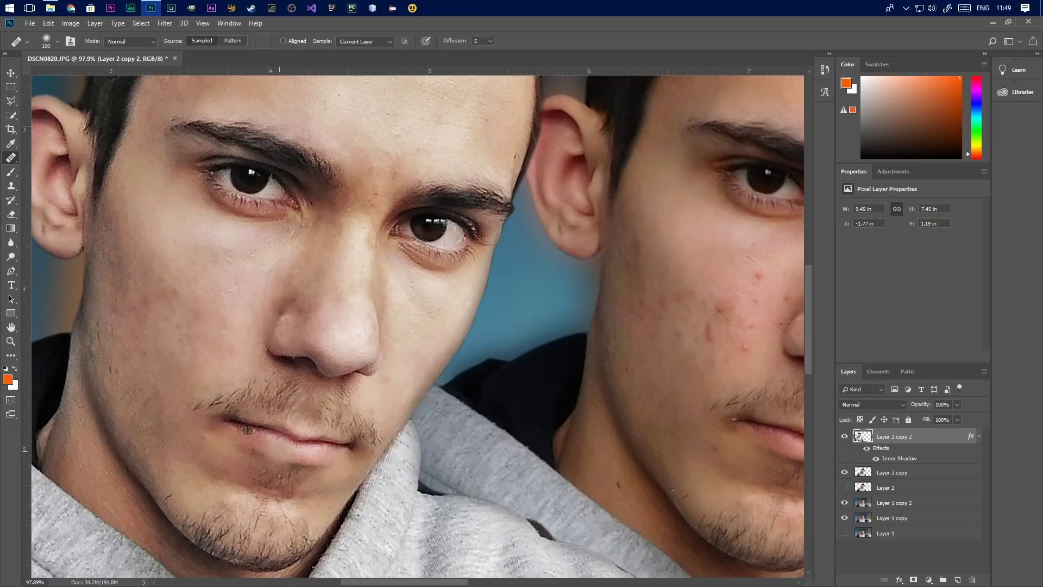
Even out the leftover red marks on the retouched portrait's cheek with further Healing Brush touches
scroll(217, 423, down, 3)
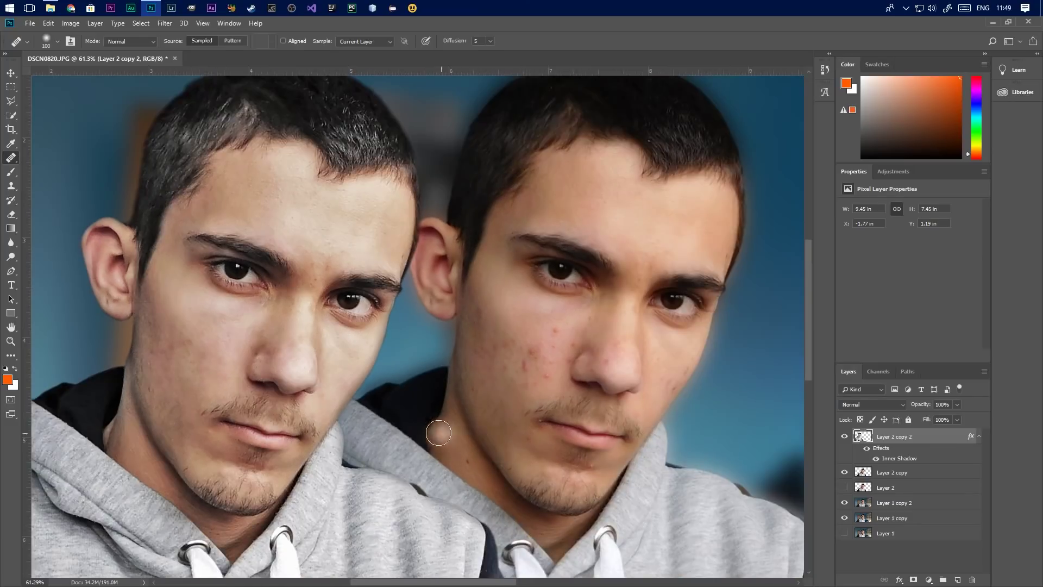
scroll(129, 359, up, 3)
click(254, 313)
click(220, 352)
click(329, 288)
click(261, 286)
click(377, 382)
Move the Layer 2 copy 2 cutout back over the unretouched portrait so the two line up
scroll(474, 398, down, 3)
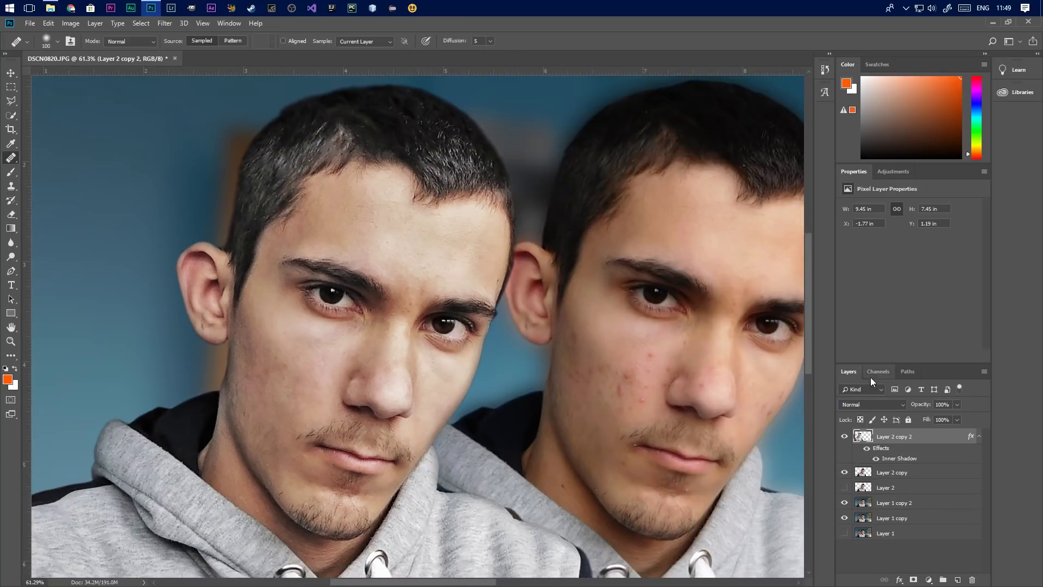
click(465, 407)
scroll(416, 241, up, 4)
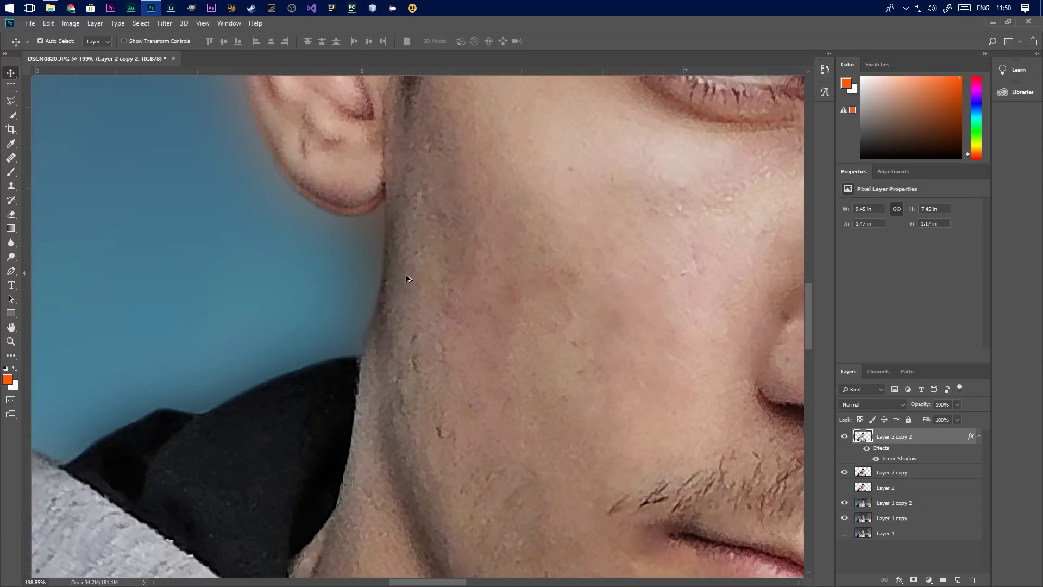
Try to isolate the blurred fringe beside the jaw below the ear with a Polygonal Lasso selection
scroll(404, 280, up, 3)
click(11, 101)
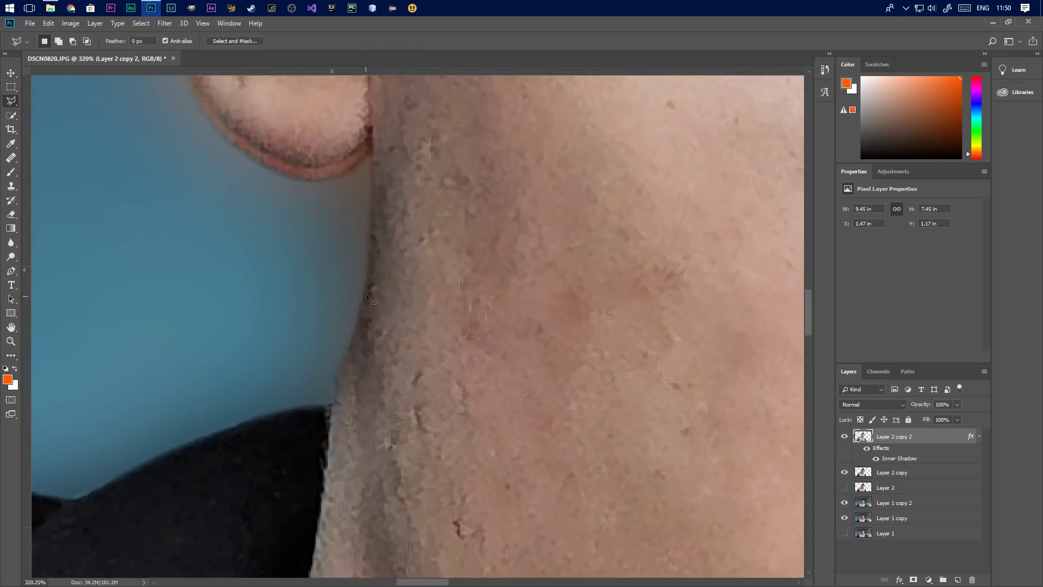
click(361, 295)
click(335, 401)
click(287, 395)
click(311, 321)
click(361, 297)
key(ctrl+d)
scroll(370, 361, down, 3)
scroll(365, 331, down, 5)
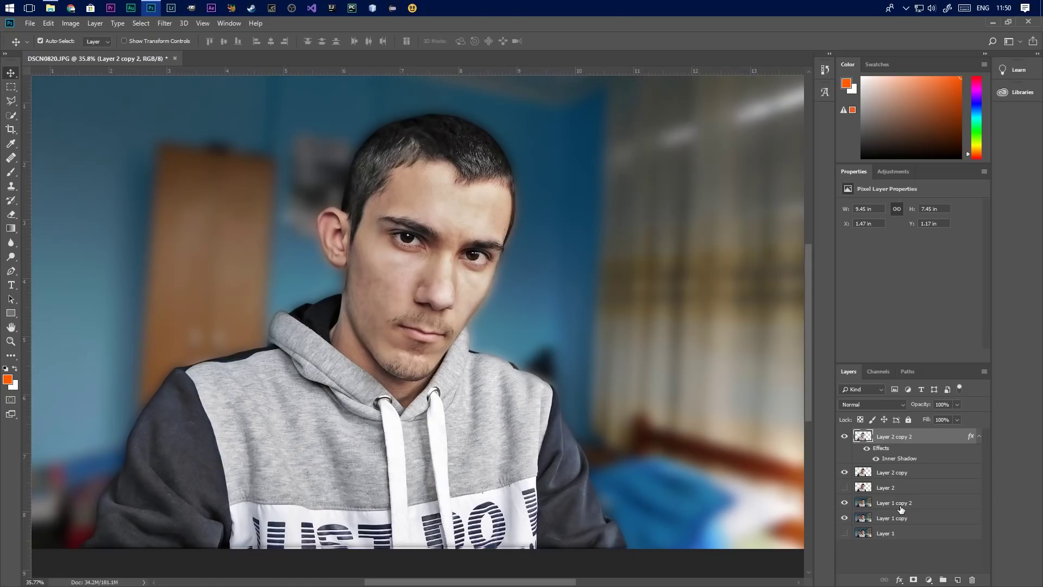
Hide Layer 1 copy and apply Hue/Saturation to Layer 1 copy 2 with Saturation -41 and Lightness +14
click(901, 505)
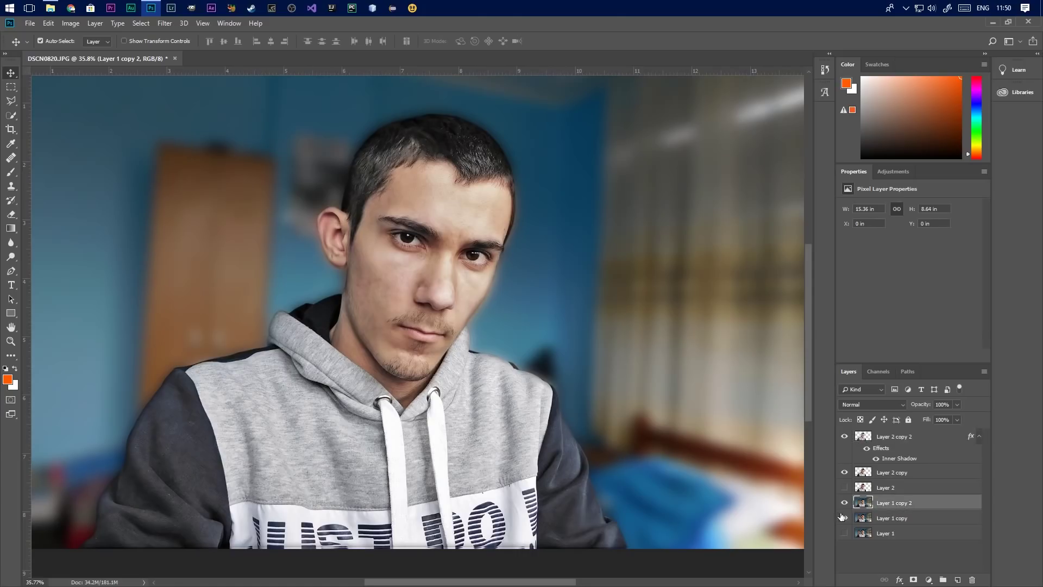
key(ctrl+u)
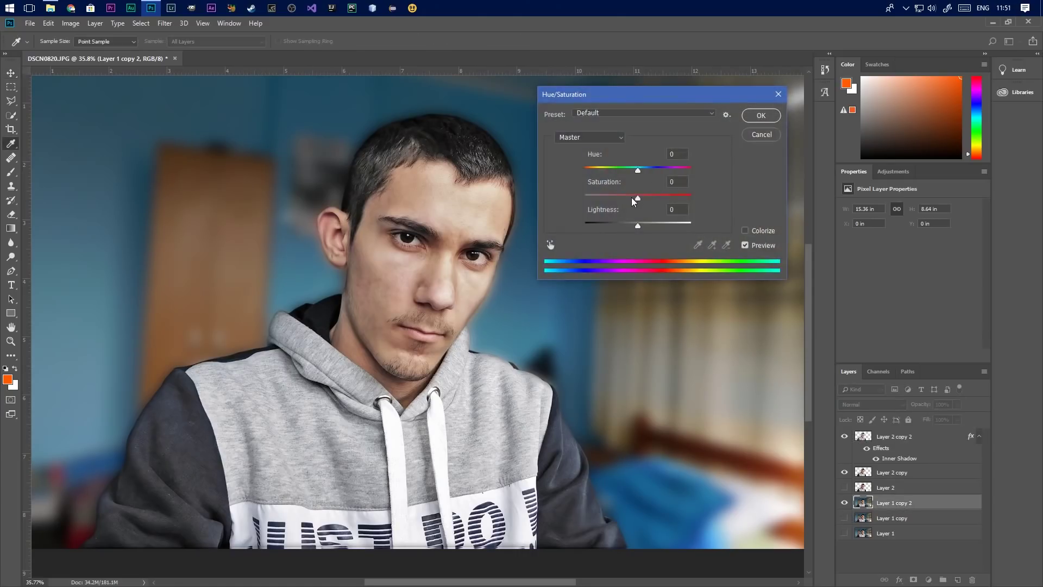
drag(642, 201, 644, 224)
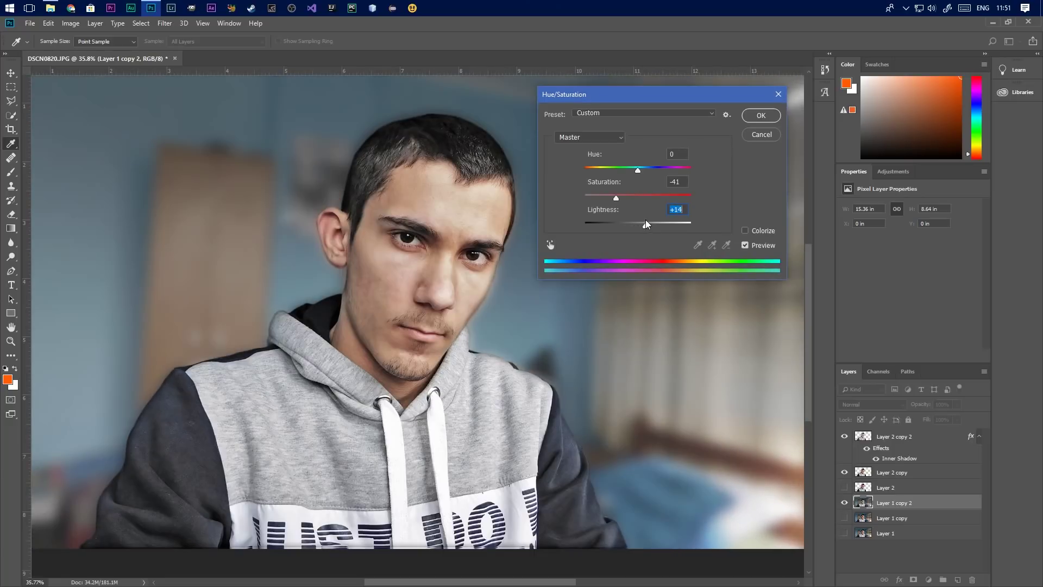
click(758, 116)
scroll(423, 263, down, 3)
scroll(423, 264, down, 3)
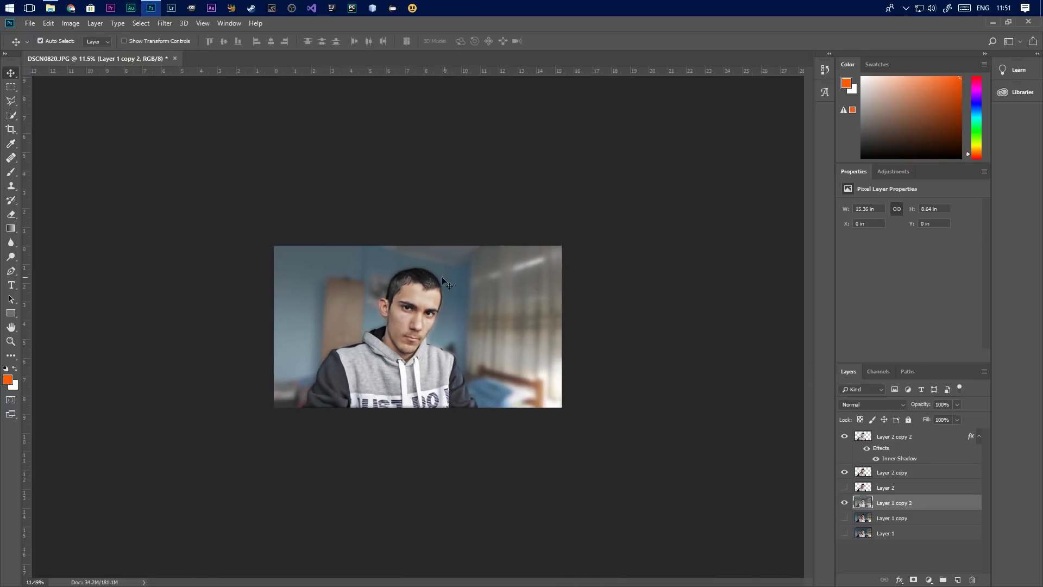
scroll(425, 284, up, 4)
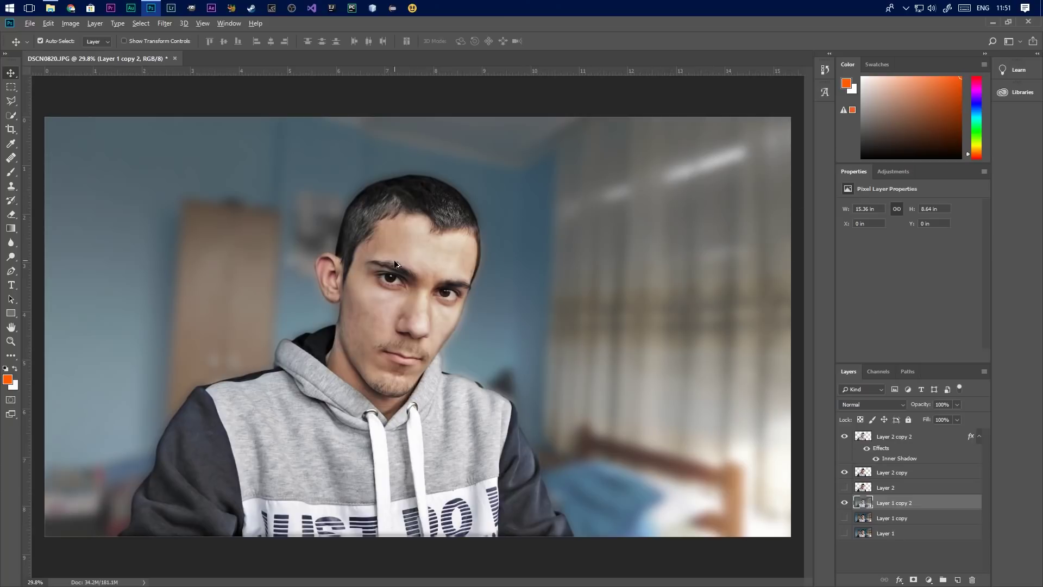
scroll(395, 265, up, 5)
scroll(400, 247, down, 6)
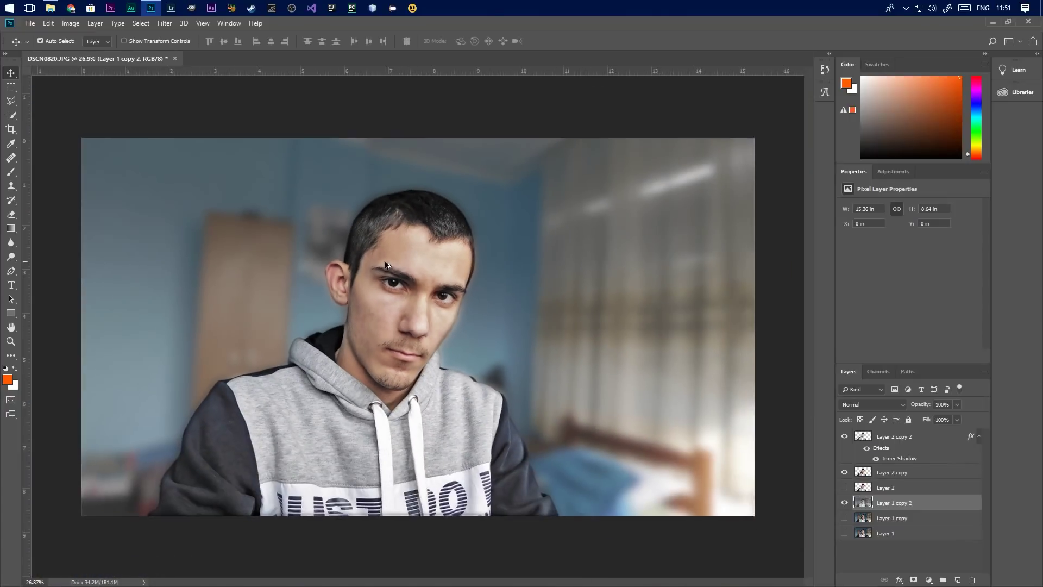
scroll(384, 265, up, 1)
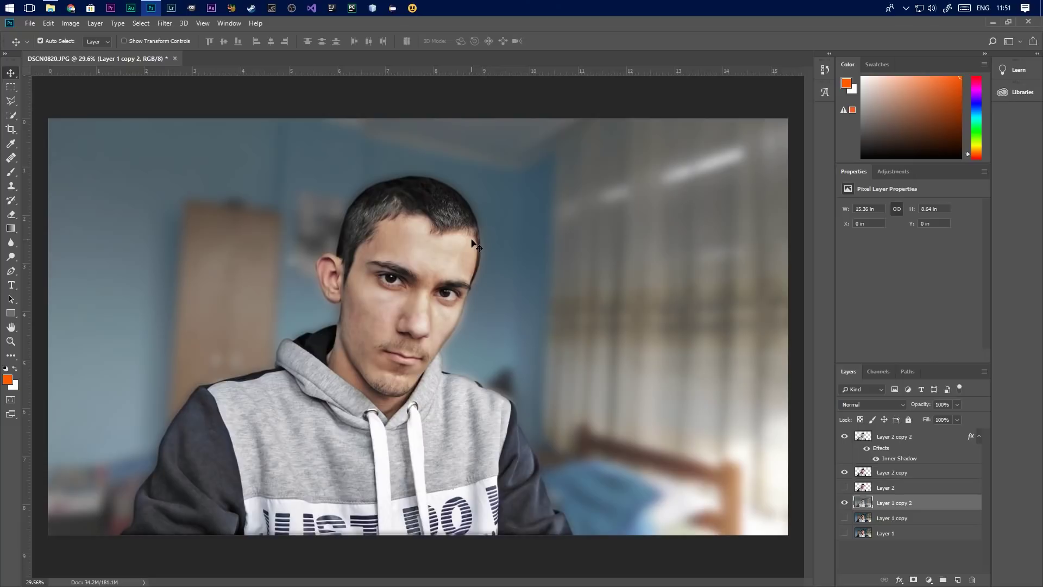
Hide Layer 1 copy 2, Layer 2 copy and Layer 2 copy 2 to empty the canvas
click(844, 502)
click(845, 472)
click(845, 436)
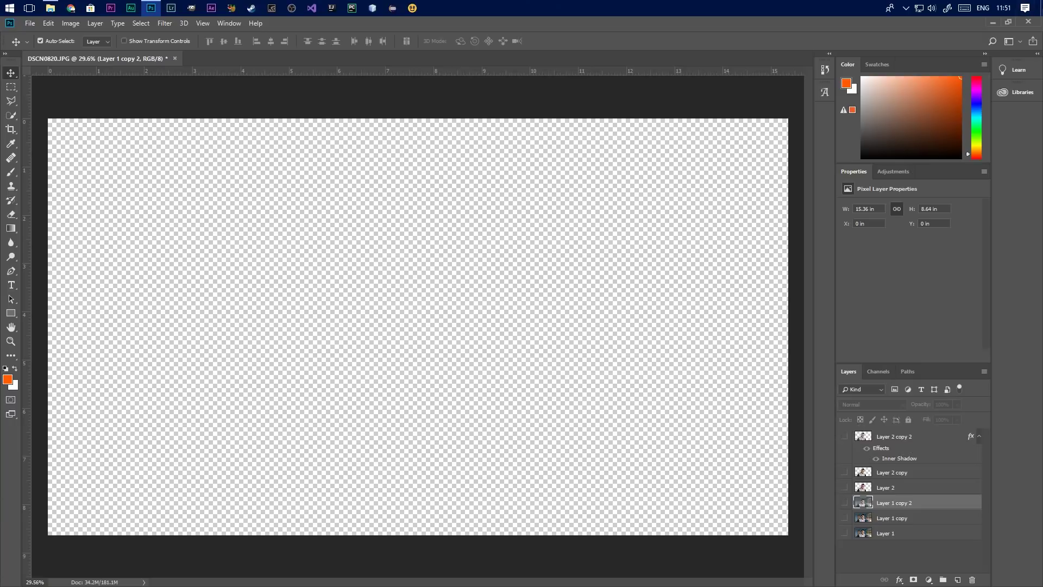
Place ets 2.jpg from the Slike za klip folder in File Explorer into the Photoshop document at its fitted size
click(1039, 6)
click(52, 9)
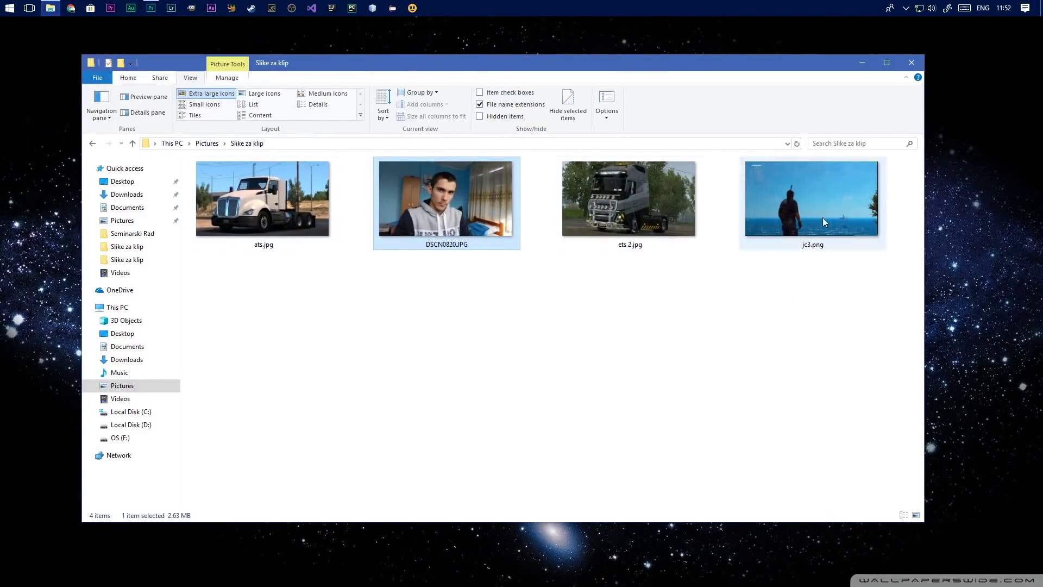
drag(621, 233, 480, 320)
key(alt+Tab)
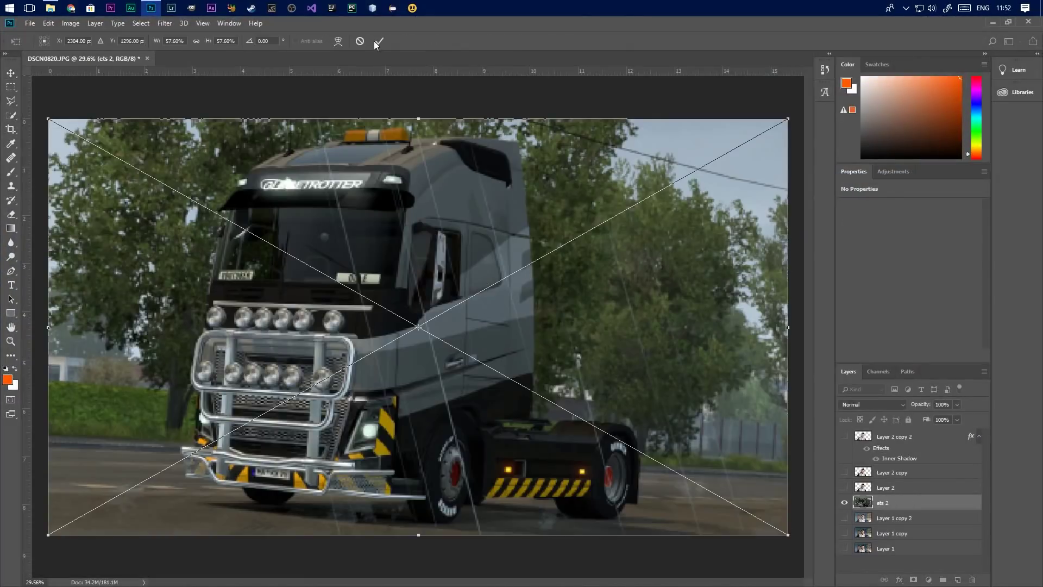
click(379, 43)
click(203, 23)
click(223, 112)
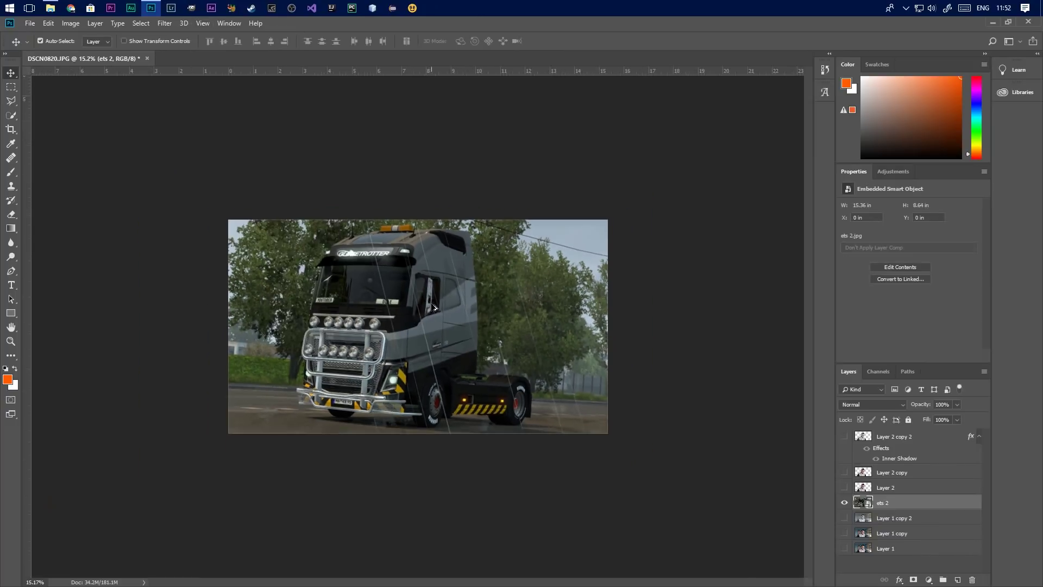
Rasterize the placed ets 2 layer into a regular pixel layer
key(ctrl+0)
key(ctrl+plus)
key(ctrl+minus)
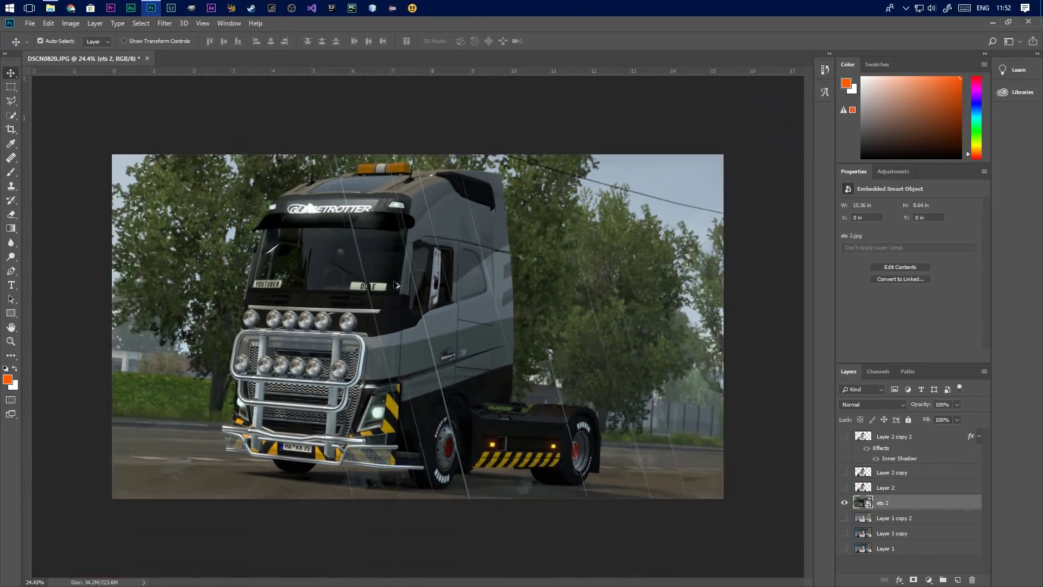
key(ctrl+0)
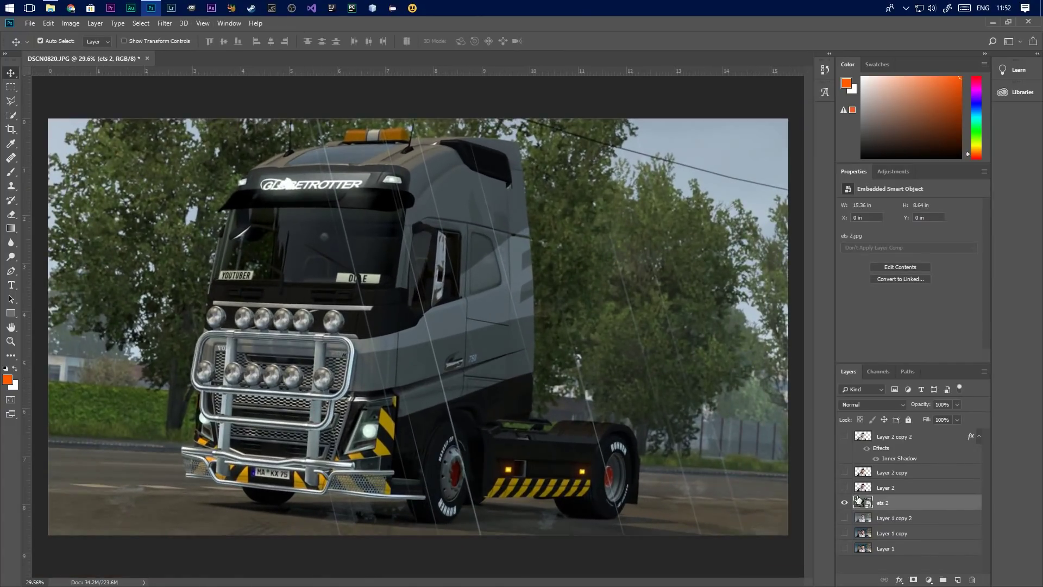
key(e)
click(511, 249)
key(v)
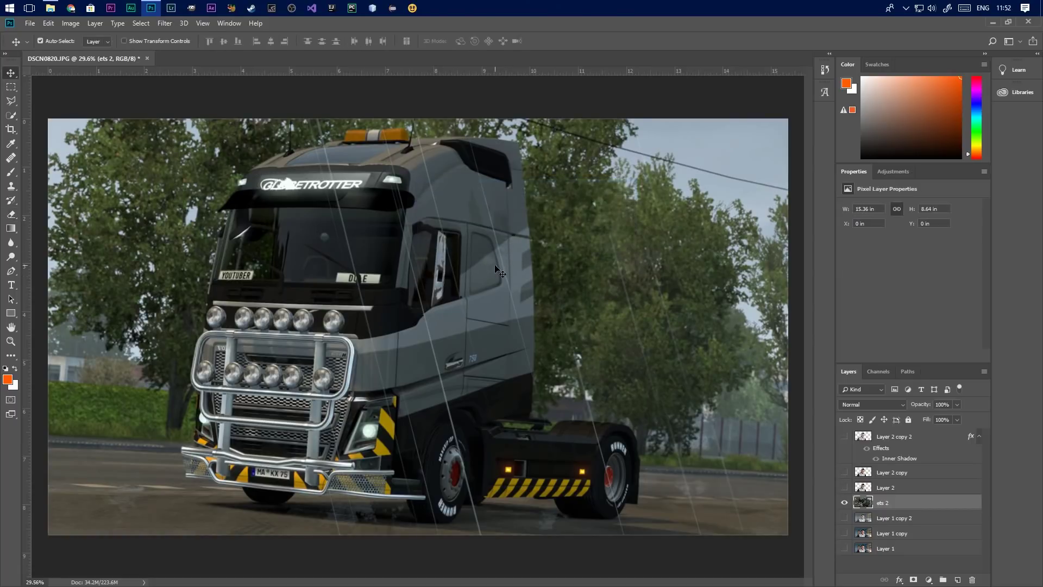
scroll(403, 288, down, 1)
scroll(403, 288, up, 1)
scroll(403, 288, down, 1)
scroll(403, 288, down, 1)
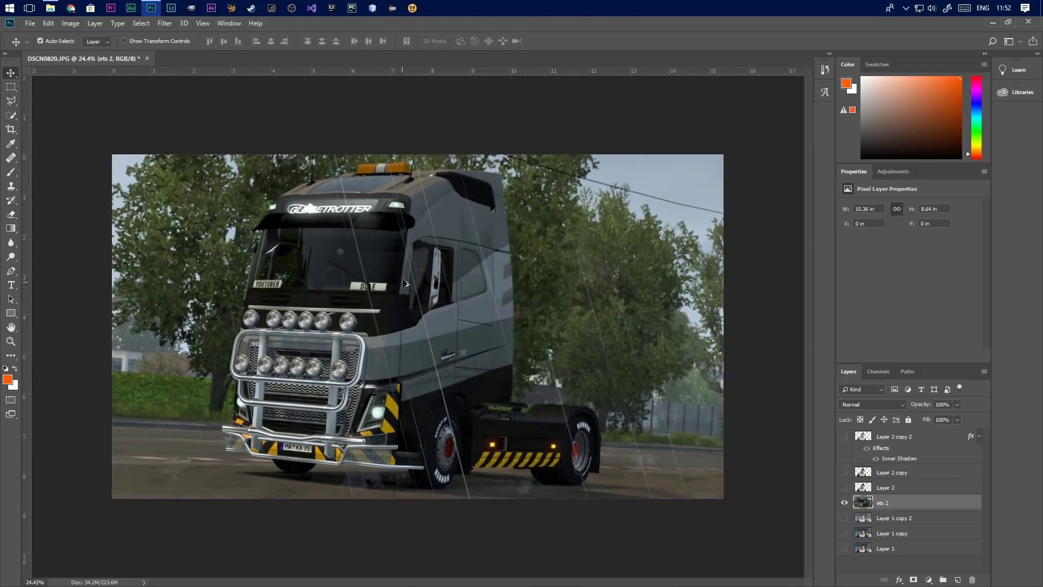
scroll(373, 290, up, 2)
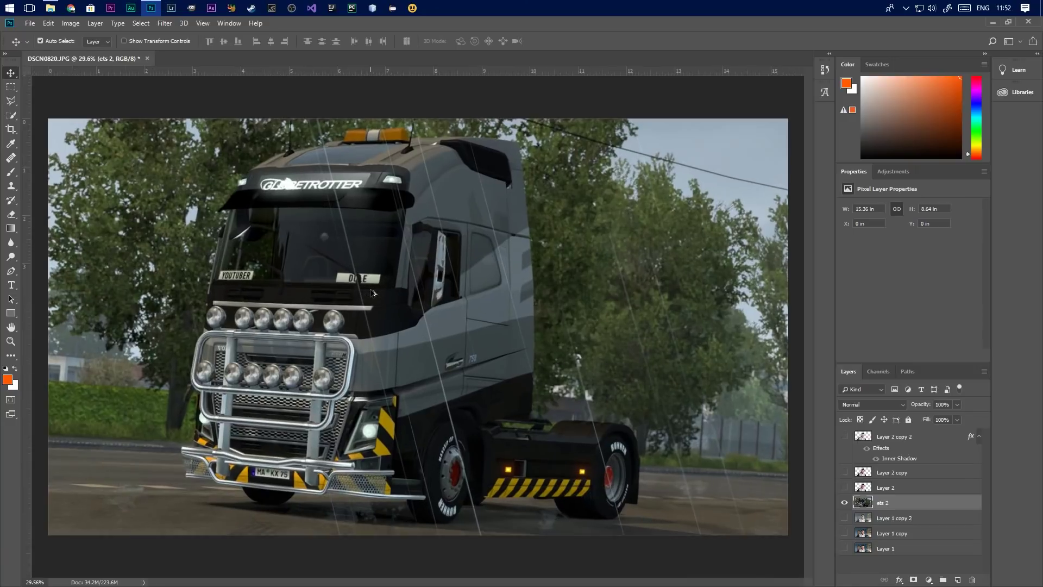
scroll(373, 290, down, 4)
scroll(372, 291, up, 3)
scroll(373, 291, down, 1)
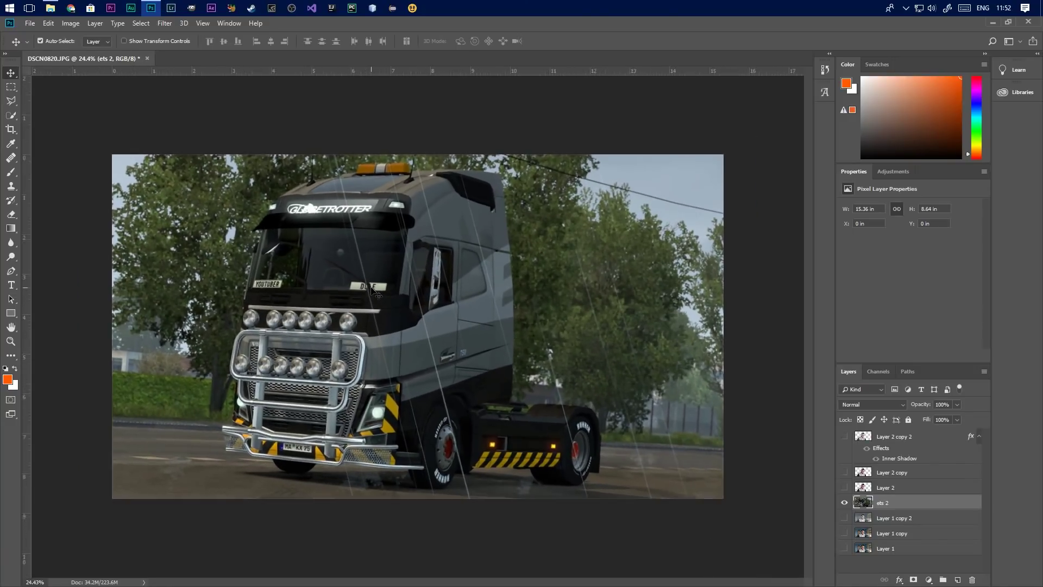
scroll(373, 292, up, 1)
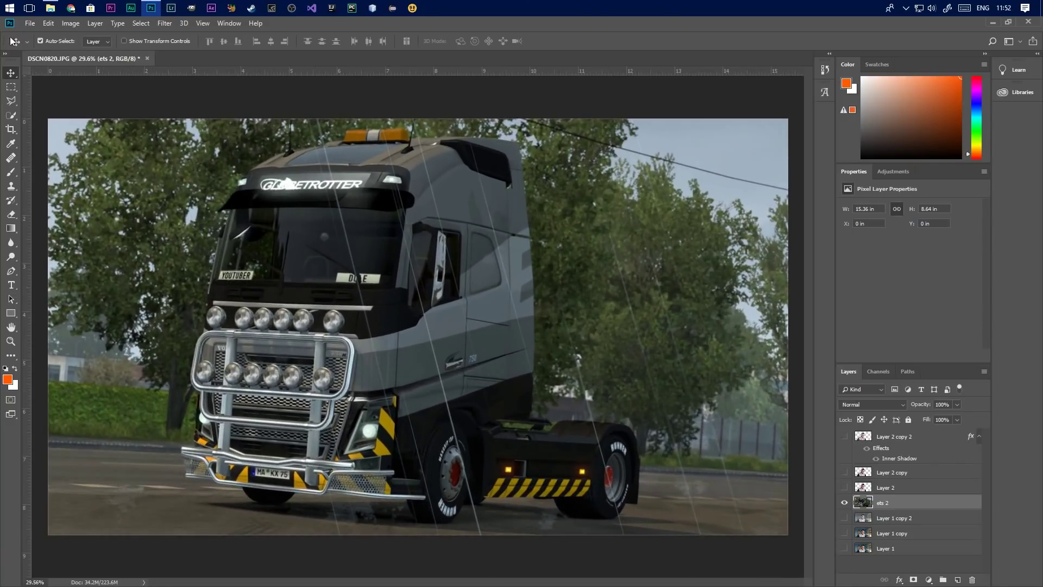
click(11, 100)
scroll(584, 281, down, 3)
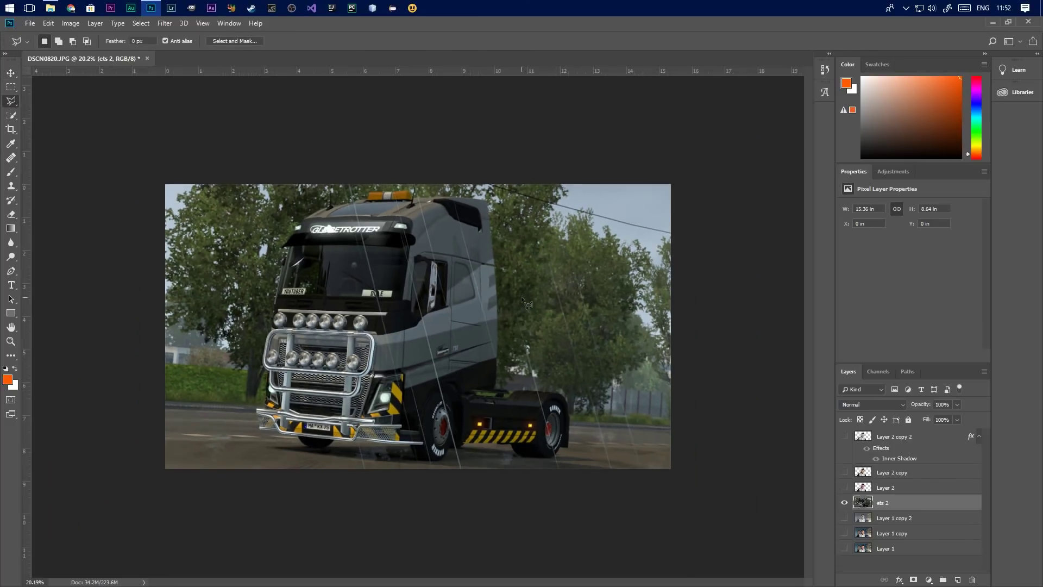
scroll(521, 297, up, 3)
scroll(520, 295, down, 2)
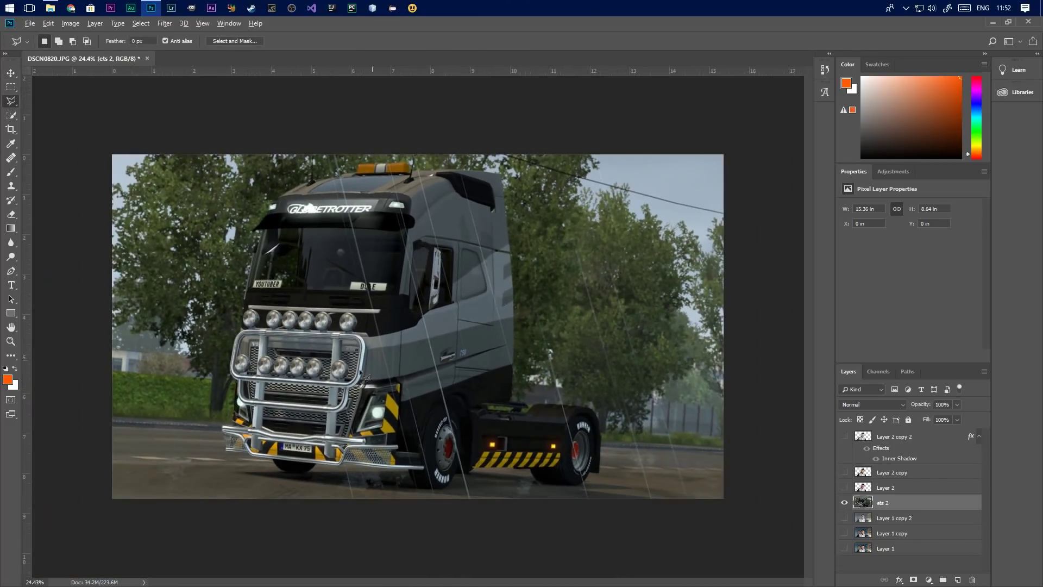
scroll(378, 356, up, 3)
scroll(502, 454, down, 2)
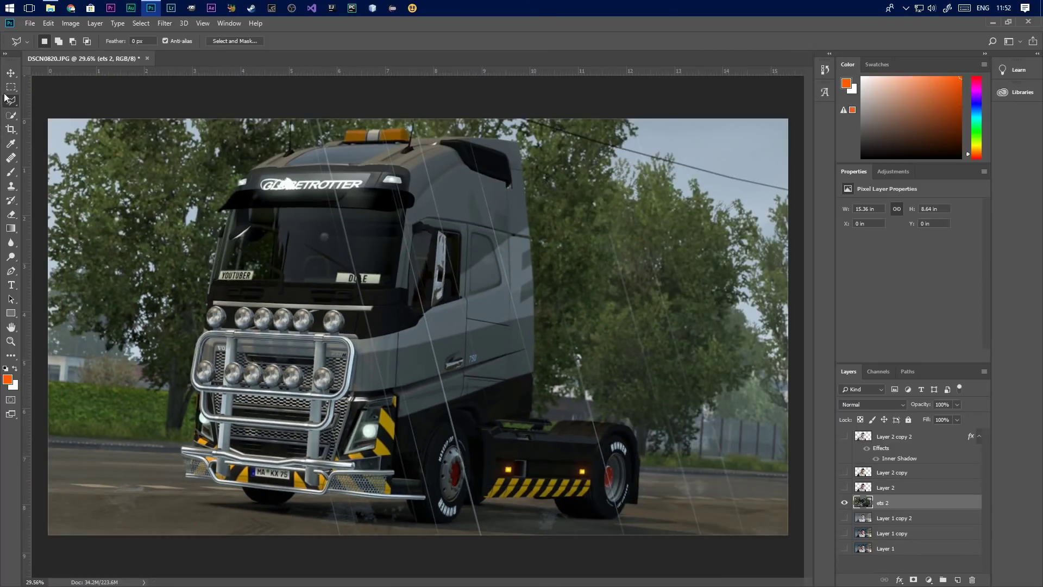
Trace a Pen tool path along the underside of the truck's rear tyre and the lower edge of the striped side skirt
click(11, 271)
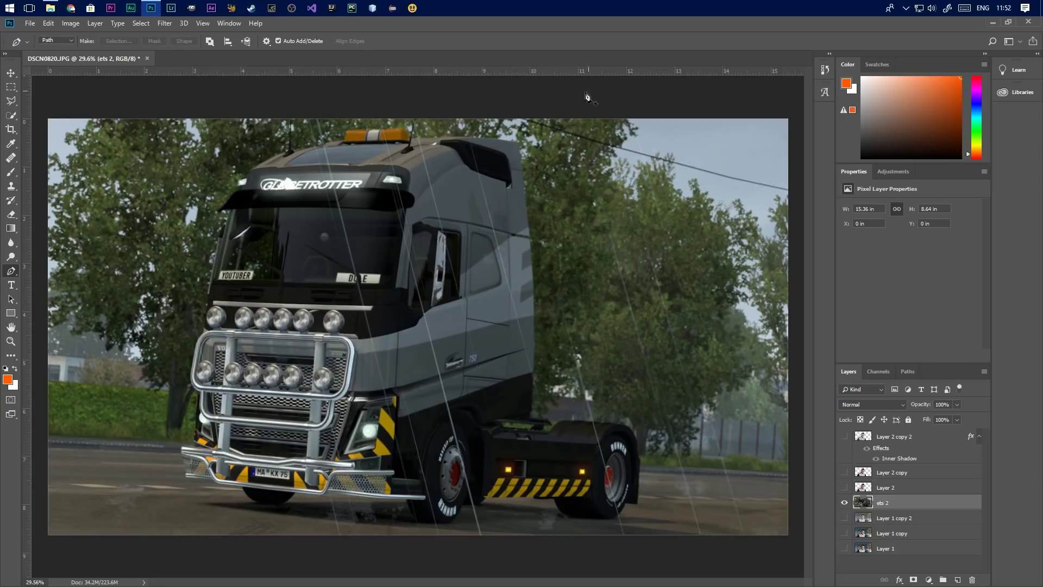
scroll(613, 539, up, 10)
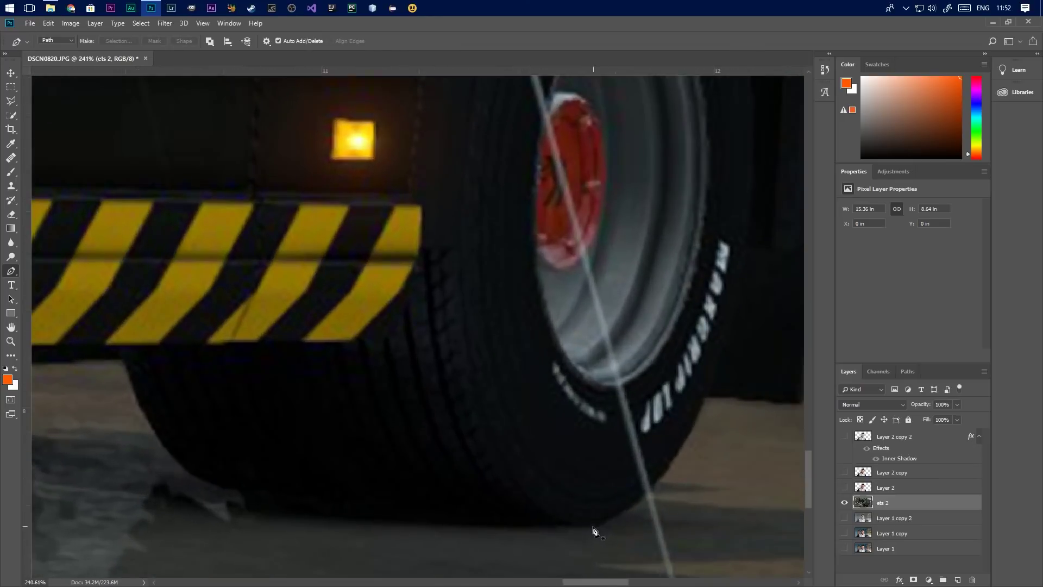
click(588, 523)
click(535, 525)
click(472, 523)
click(426, 520)
click(348, 510)
click(286, 498)
click(226, 484)
click(197, 475)
click(169, 451)
click(146, 416)
scroll(135, 390, down, 3)
click(290, 373)
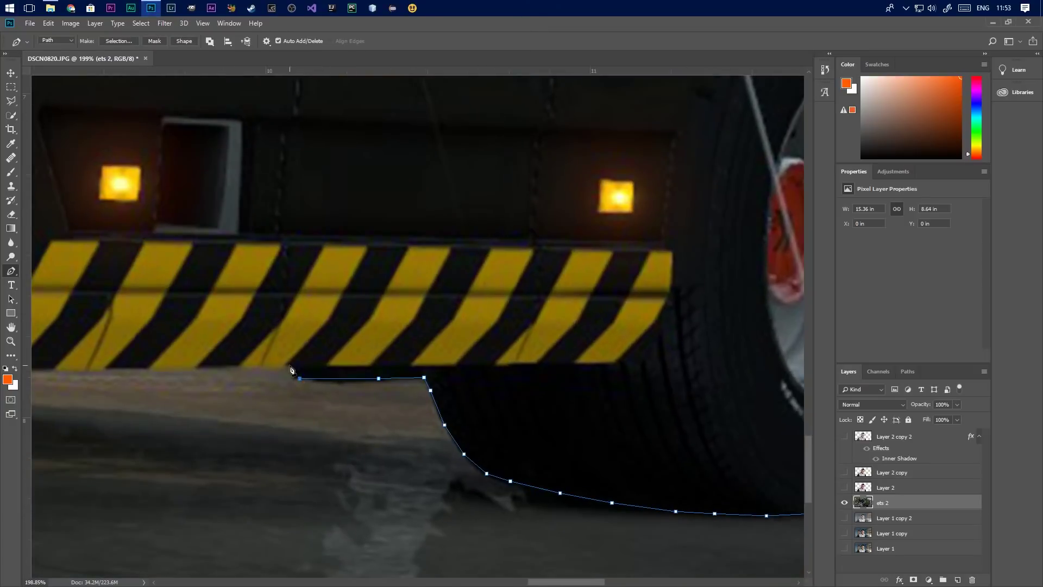
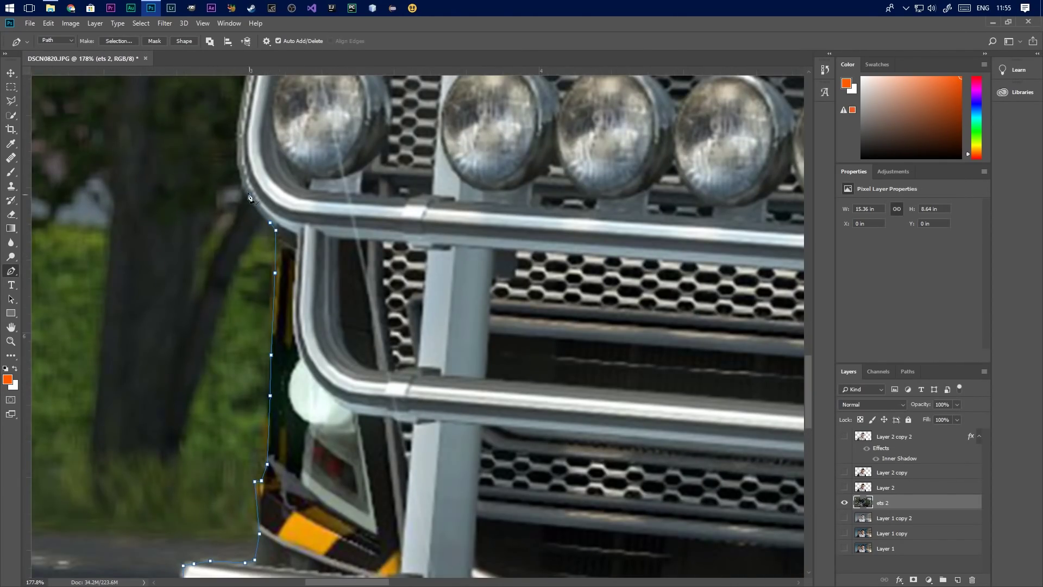
Continue the Pen tool path from the bull bar up the front edge of the cab, past the sun visor to the roof
scroll(255, 272, down, 3)
scroll(239, 288, up, 3)
click(271, 239)
scroll(275, 228, down, 3)
click(247, 274)
scroll(255, 260, down, 2)
scroll(271, 228, up, 4)
click(257, 327)
click(294, 266)
click(309, 203)
click(249, 215)
scroll(280, 186, up, 5)
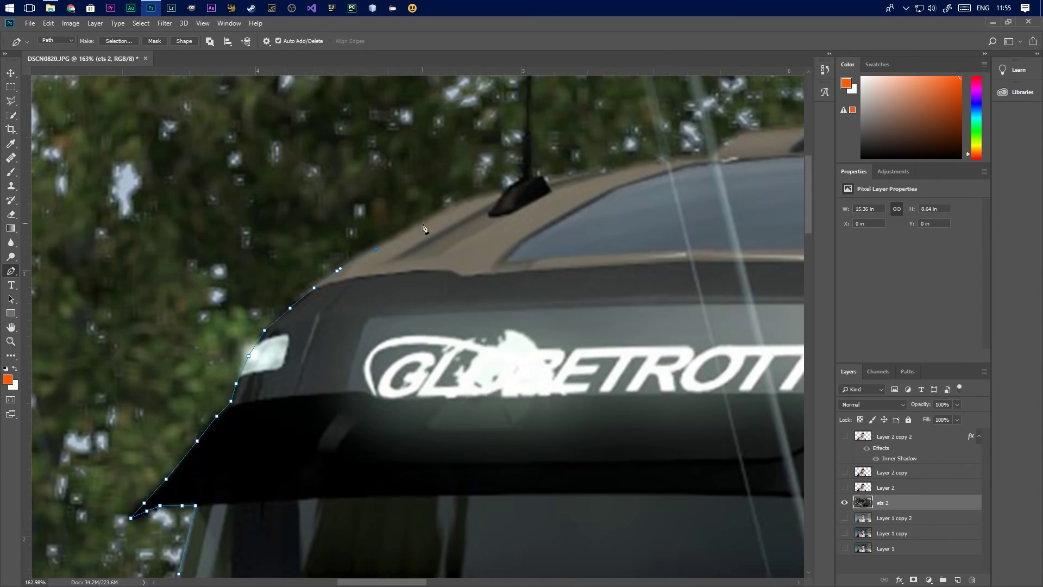
Continue the path along the front roof edge and around the first roof antenna
scroll(413, 234, up, 3)
click(530, 143)
click(533, 144)
click(531, 304)
drag(546, 313, 562, 314)
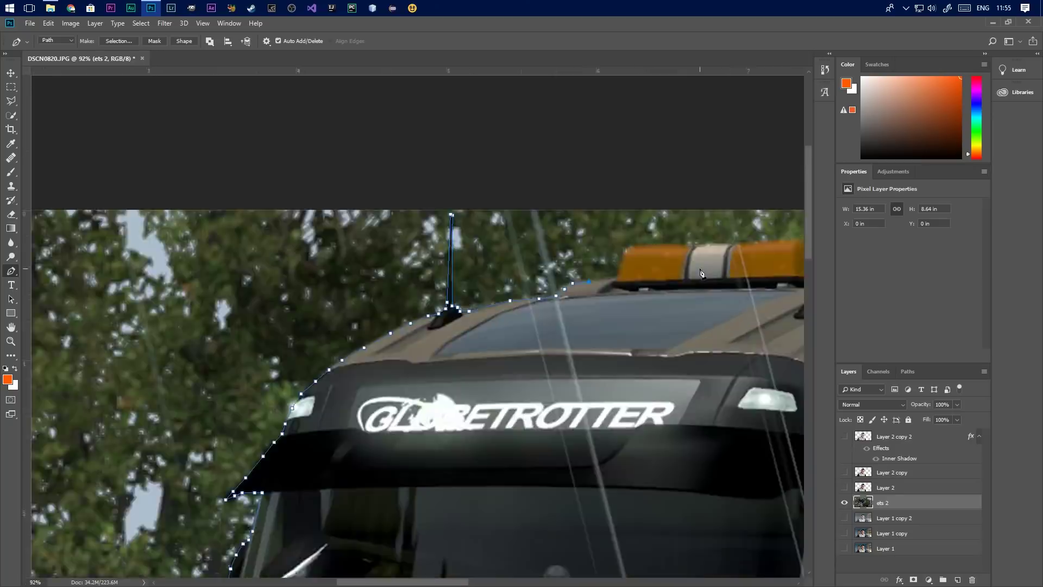
Trace the path over the orange light bar and around the second roof antenna
scroll(413, 326, up, 3)
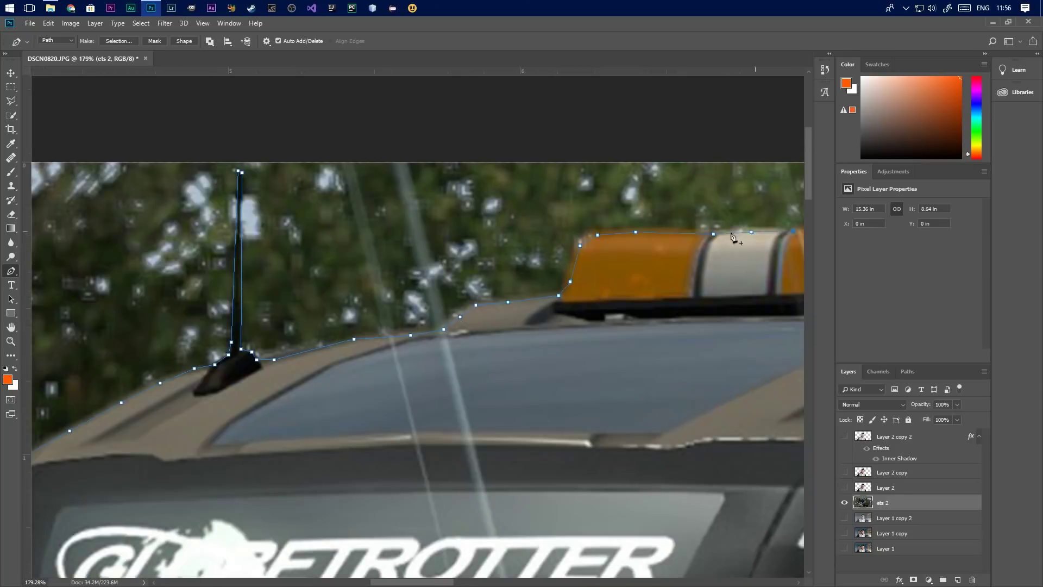
scroll(598, 272, down, 2)
click(456, 227)
click(440, 325)
scroll(778, 331, right, 5)
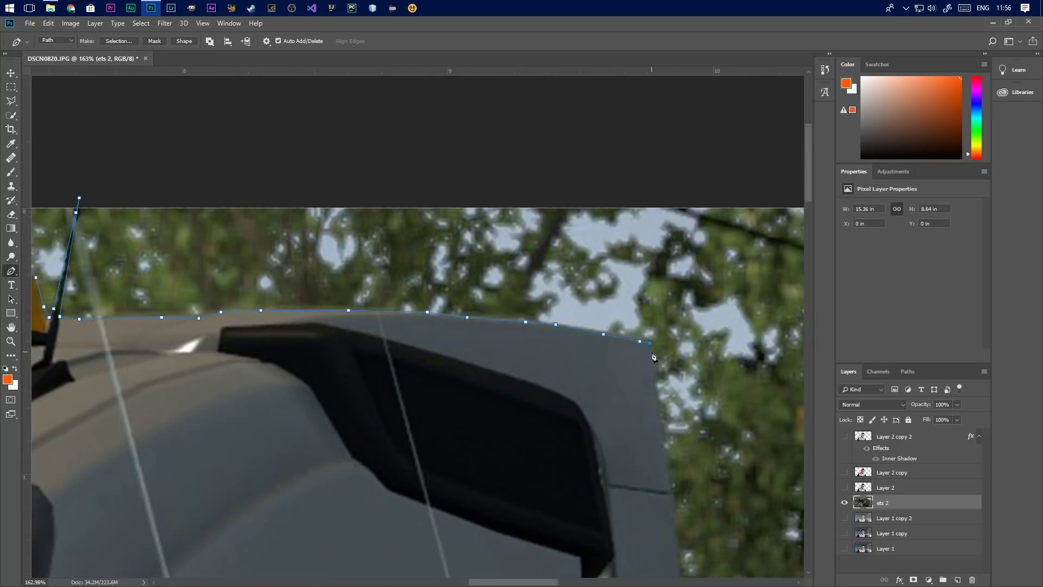
Continue the path around the rear roof corner and down the back edge of the cab
scroll(698, 410, down, 5)
scroll(624, 513, up, 2)
click(728, 266)
click(730, 308)
scroll(733, 313, down, 10)
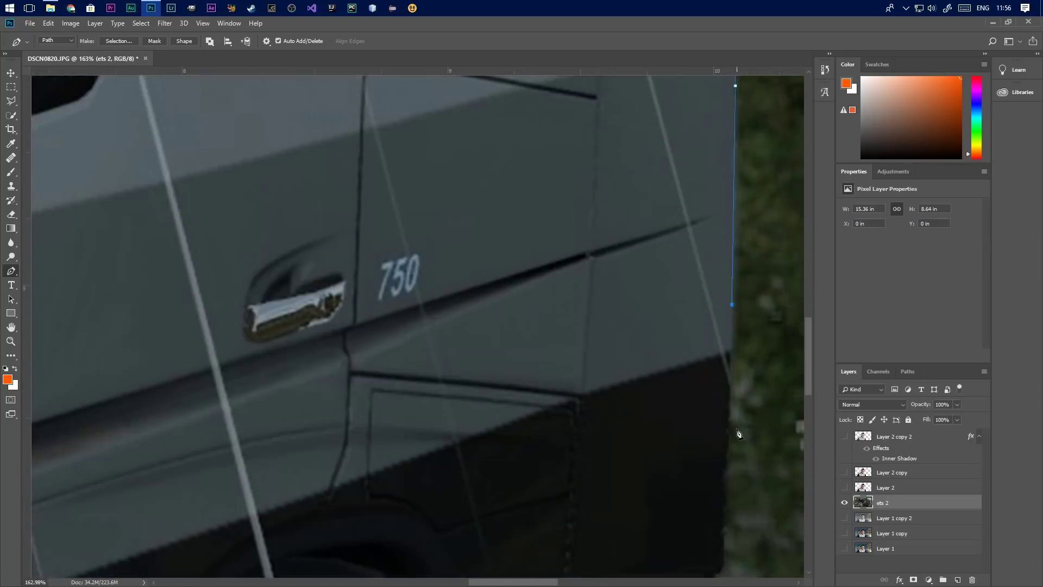
Extend the path from the bottom of the cab's back edge along the top of the rear chassis and mudguard
scroll(706, 381, right, 5)
click(472, 429)
click(431, 423)
click(421, 450)
click(461, 456)
click(496, 423)
click(636, 406)
Trace the path down the rear mudguard flap and around the rear tyre to close the truck's outline
scroll(689, 417, down, 10)
click(373, 365)
click(500, 488)
scroll(489, 434, down, 5)
click(375, 423)
scroll(380, 380, up, 2)
click(393, 421)
click(307, 448)
click(264, 498)
click(218, 526)
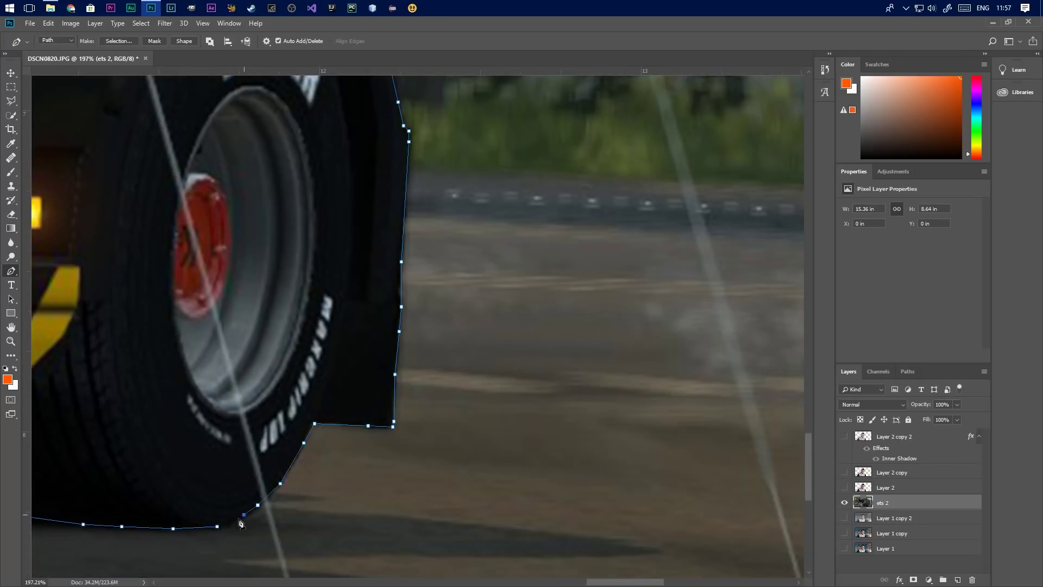
Convert the closed truck path into a selection
key(ctrl+0)
right_click(364, 266)
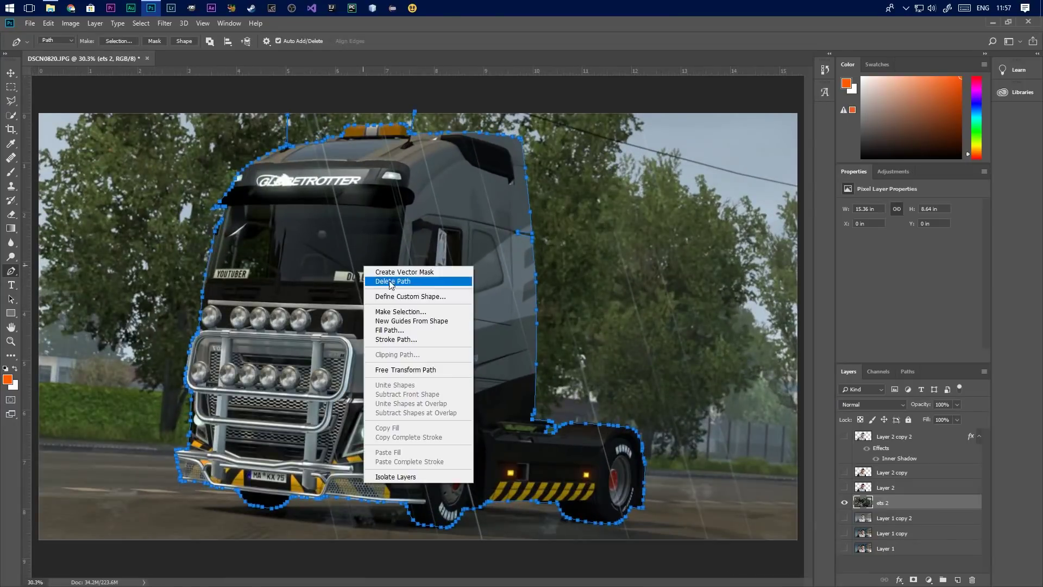
click(399, 311)
key(Return)
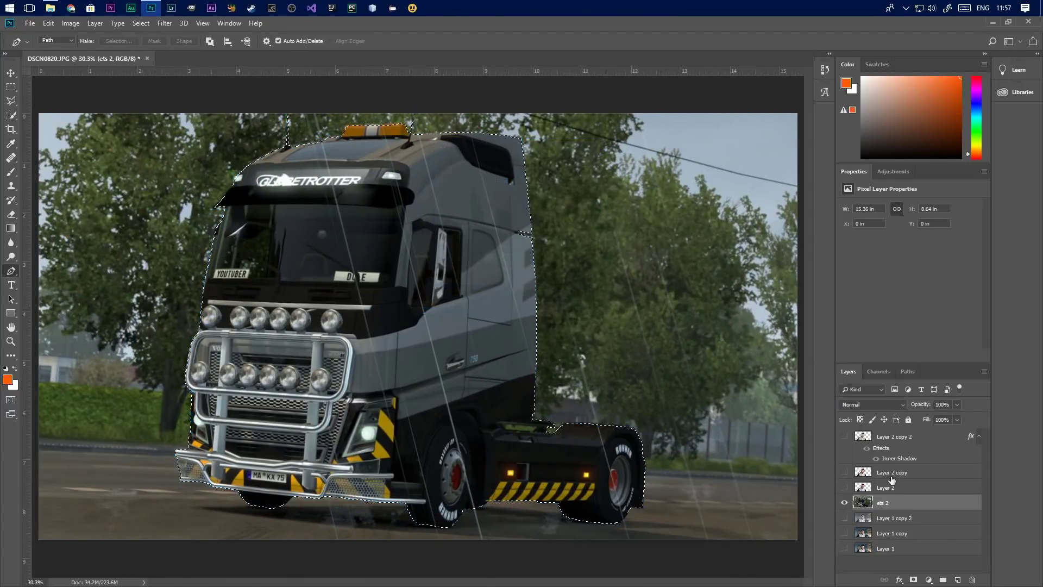
Copy the selected truck to a new layer and duplicate that layer twice, leaving only the topmost truck copy visible
key(ctrl+j)
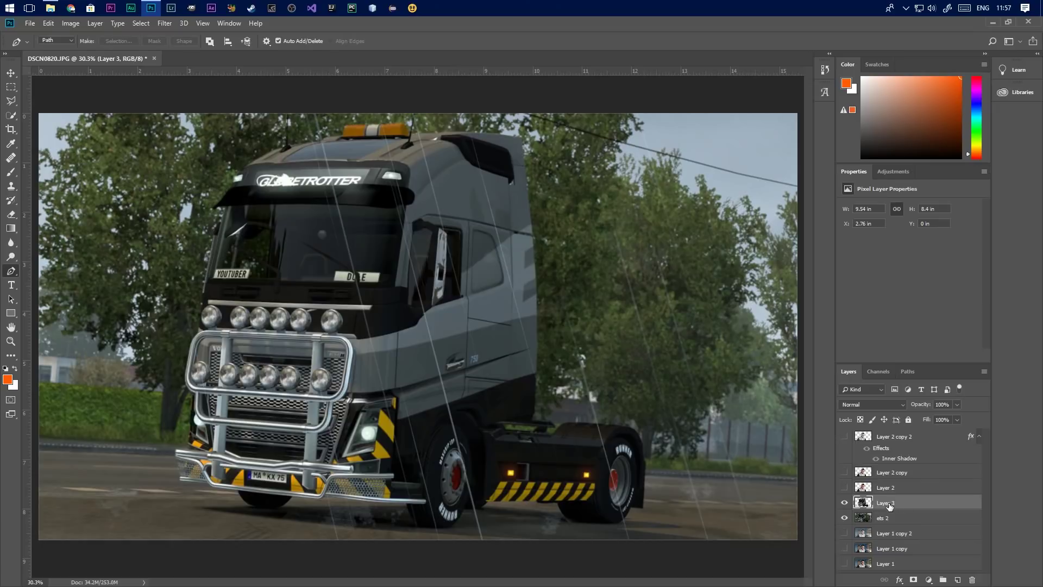
key(ctrl+j)
key(ctrl+j)
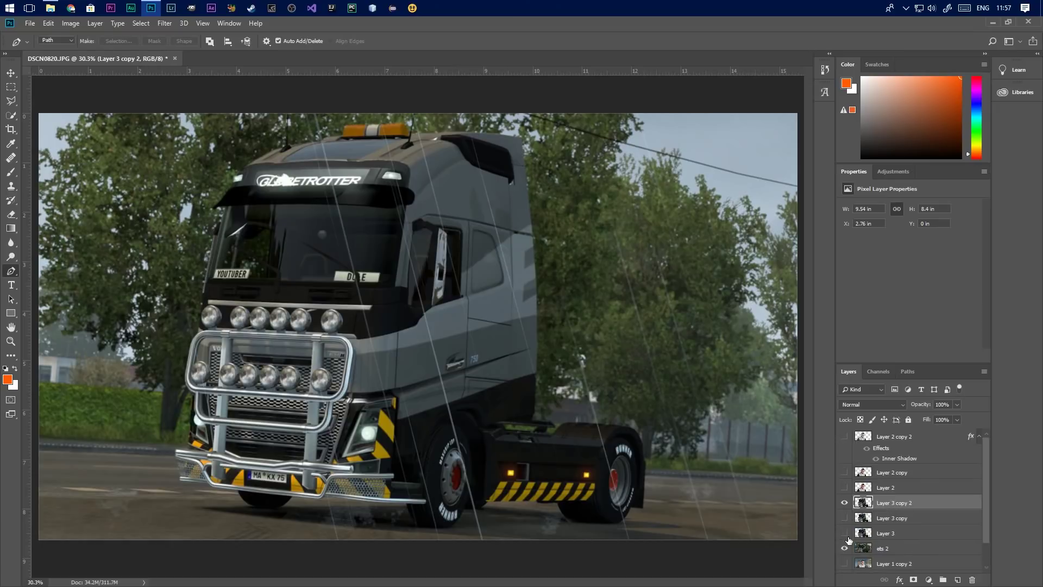
Duplicate the full ets 2 image layer twice
click(881, 548)
key(ctrl+j)
key(ctrl+j)
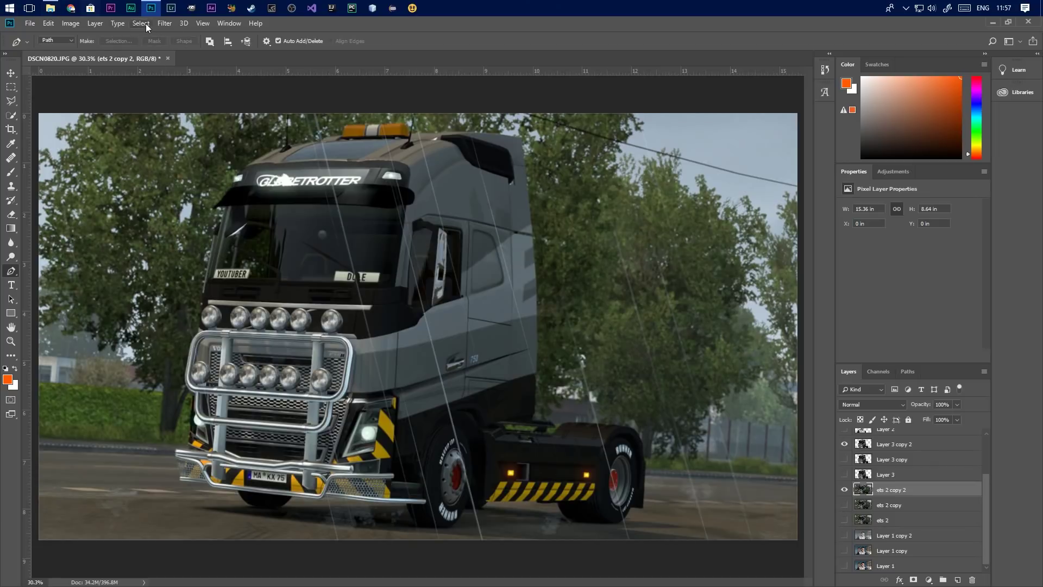
Apply a Gaussian Blur with a radius of 29.1 pixels to the ets 2 copy 2 layer
click(164, 23)
mouse_move(235, 150)
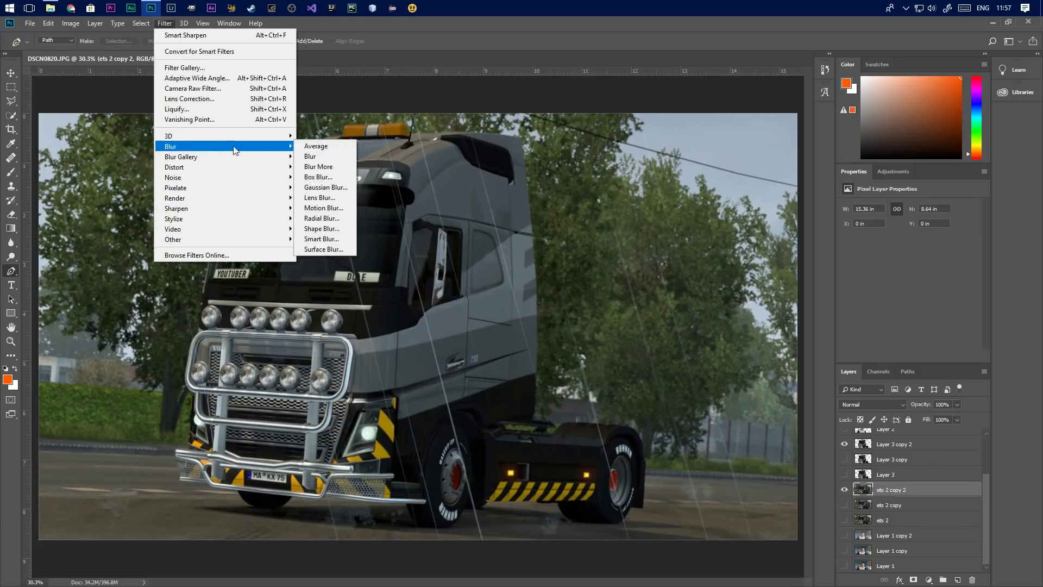
click(325, 186)
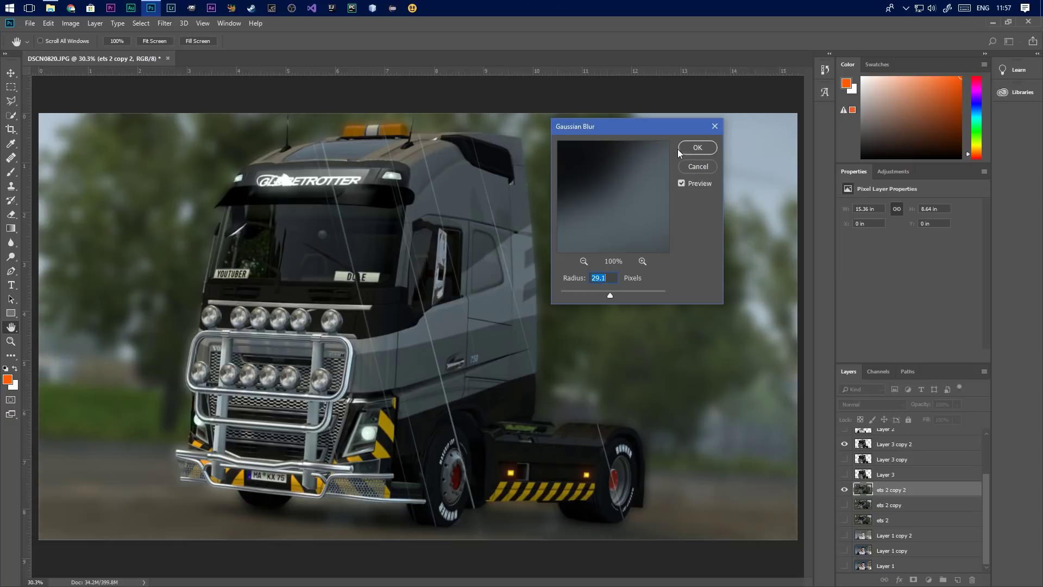
click(697, 148)
On Layer 3 copy 2, start a Pen tool path around the windscreen's see-through area, along its side and beneath the interior mirror
key(v)
scroll(324, 266, up, 5)
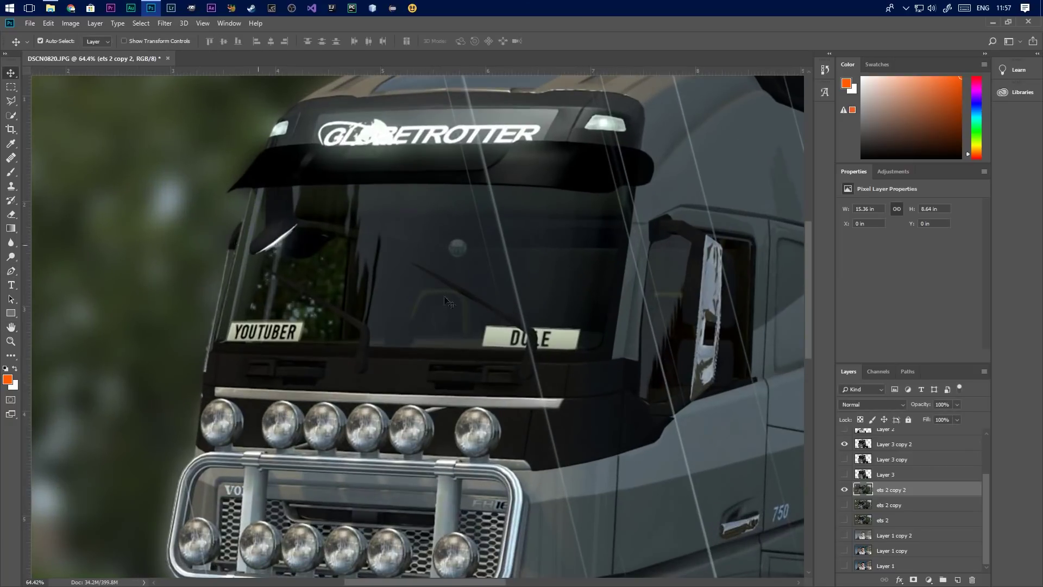
click(891, 445)
scroll(339, 238, up, 6)
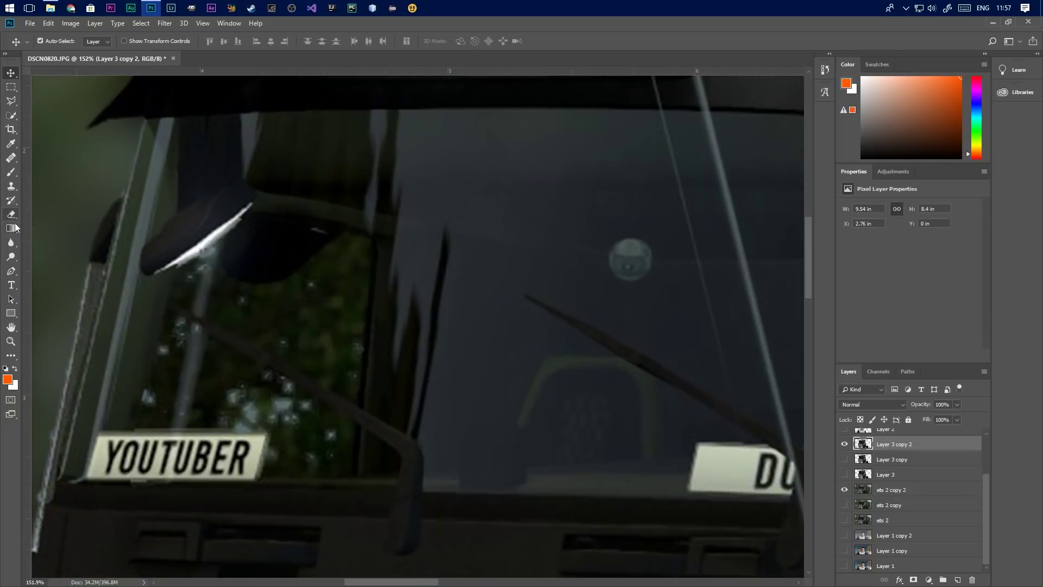
click(11, 270)
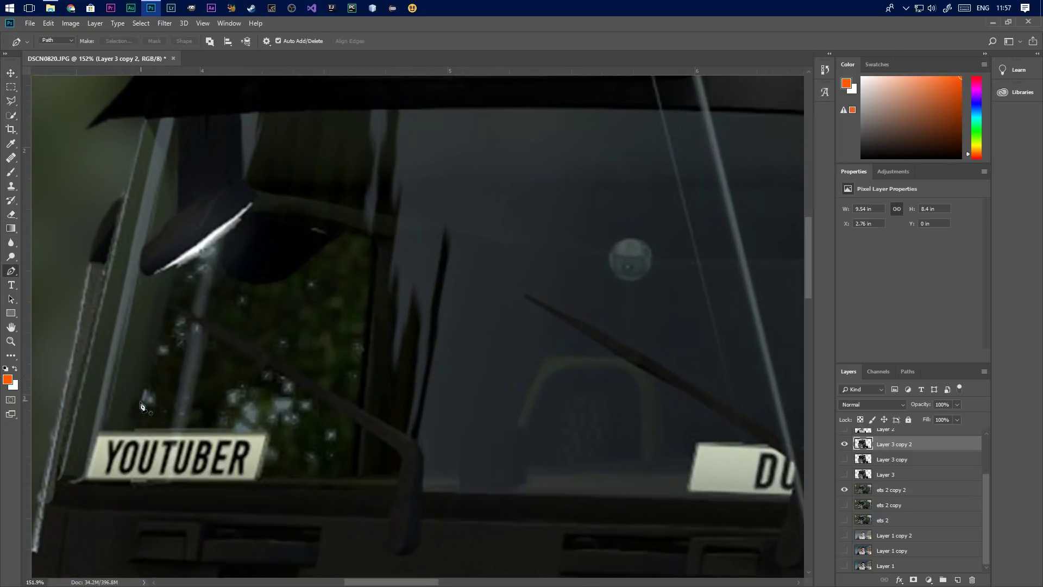
click(137, 406)
click(164, 278)
click(182, 270)
click(207, 252)
click(249, 210)
click(268, 215)
click(377, 236)
click(377, 248)
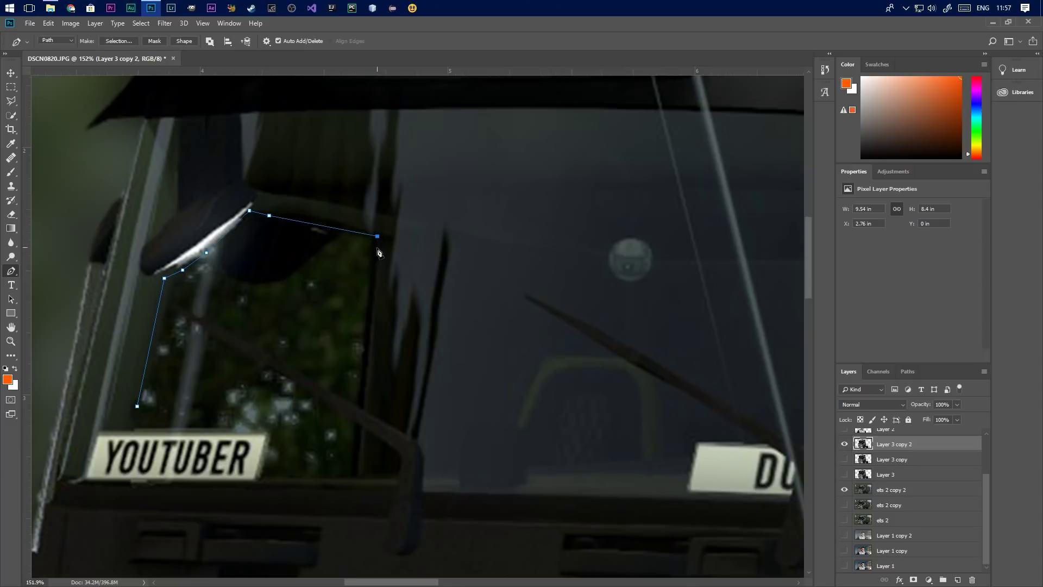
Complete the windscreen path around the wiper and along the YOUTUBER plate, closing it at its starting point
click(360, 406)
drag(197, 317, 223, 338)
drag(359, 424, 357, 445)
click(356, 479)
click(259, 475)
click(268, 432)
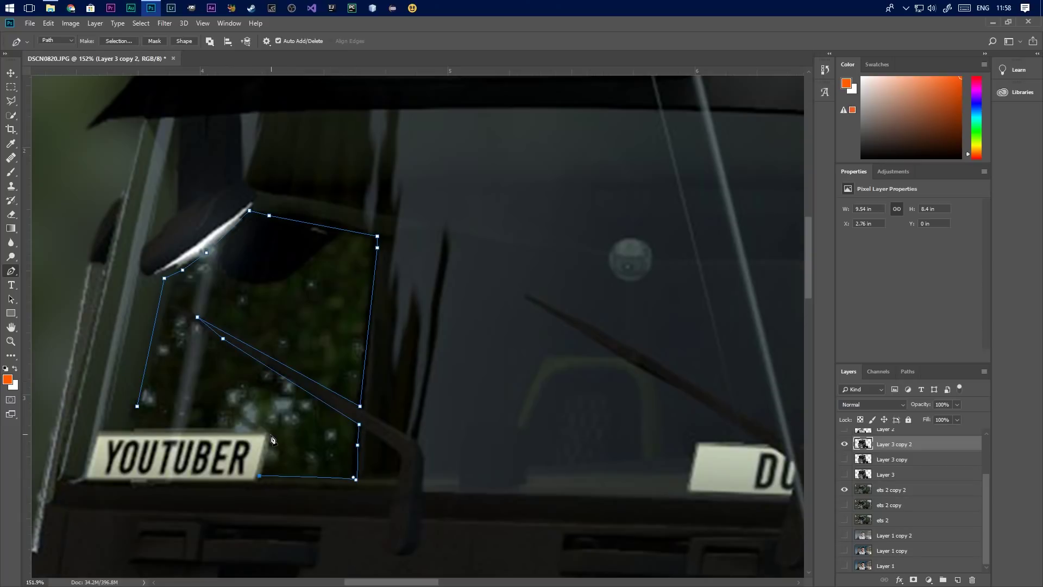
click(133, 430)
click(137, 406)
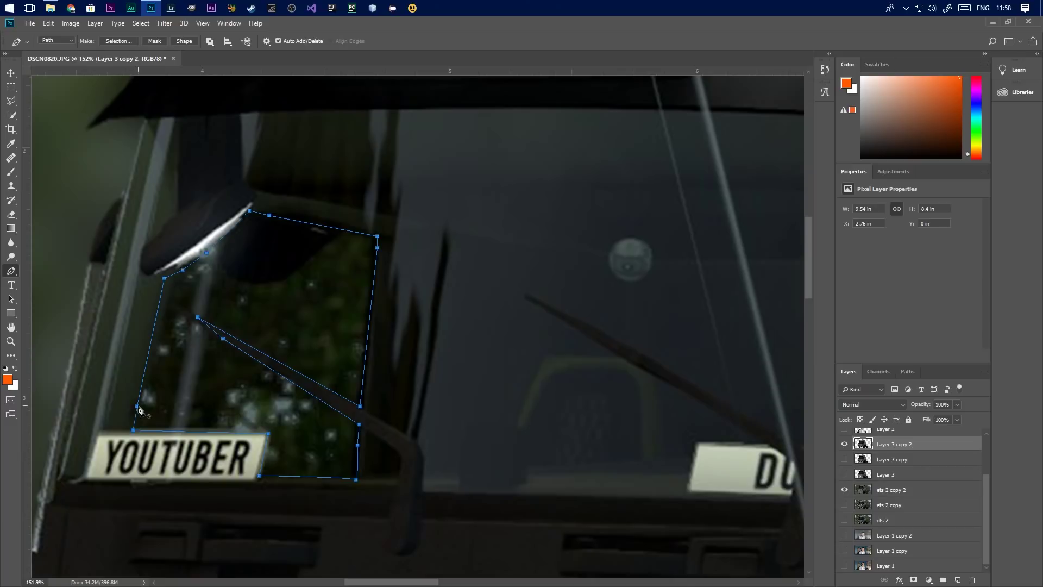
right_click(248, 292)
click(287, 336)
key(Return)
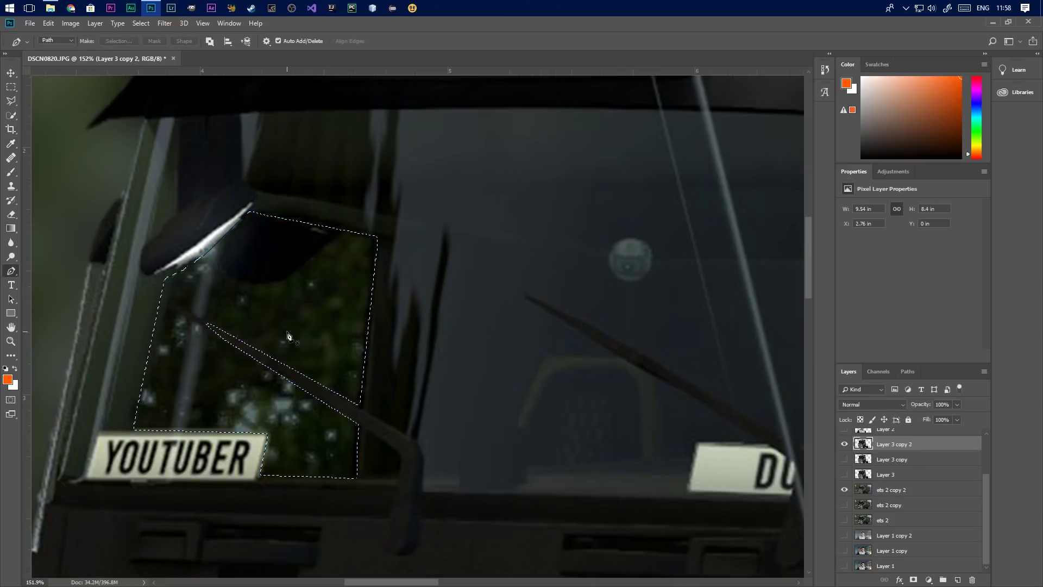
key(End)
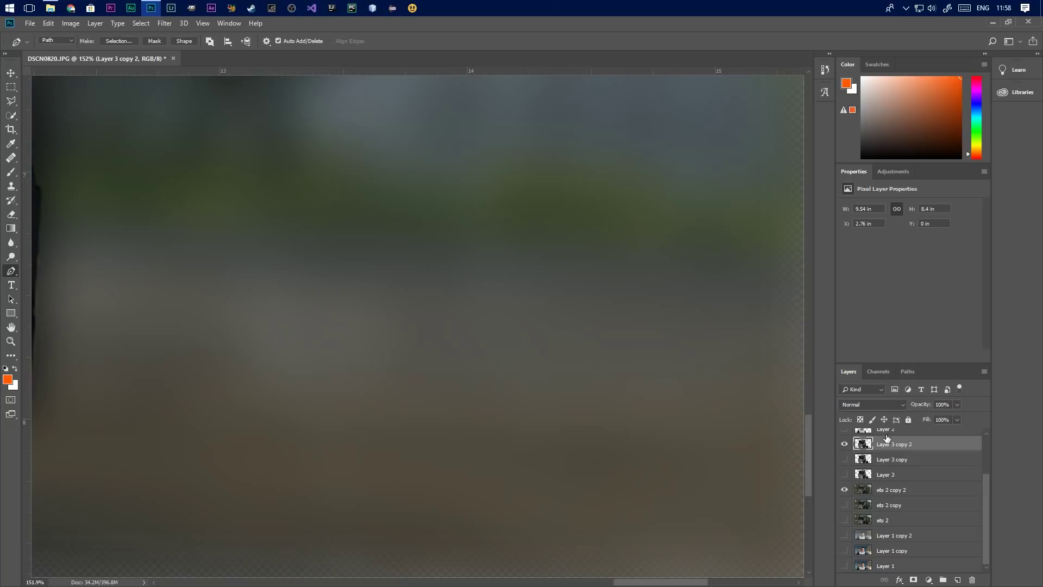
scroll(496, 314, down, 10)
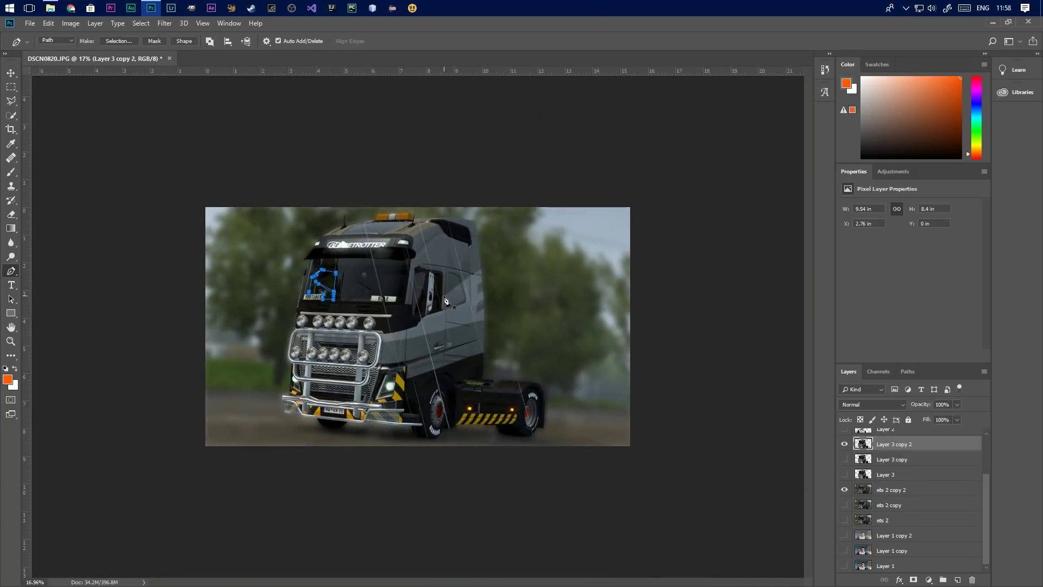
scroll(337, 290, up, 8)
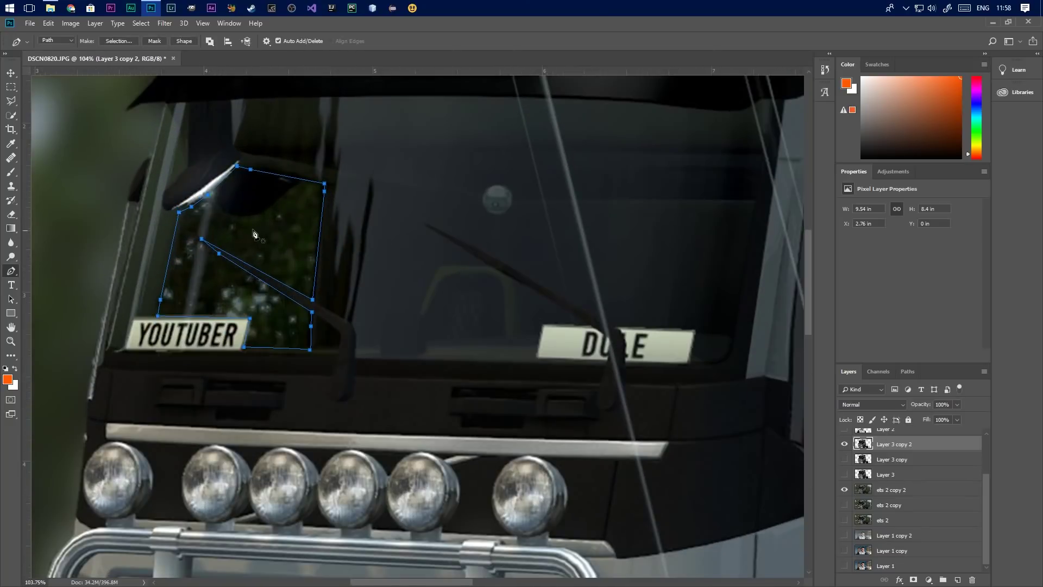
Turn the windscreen path into a selection, delete that area from Layer 3 copy 2 and deselect
right_click(258, 231)
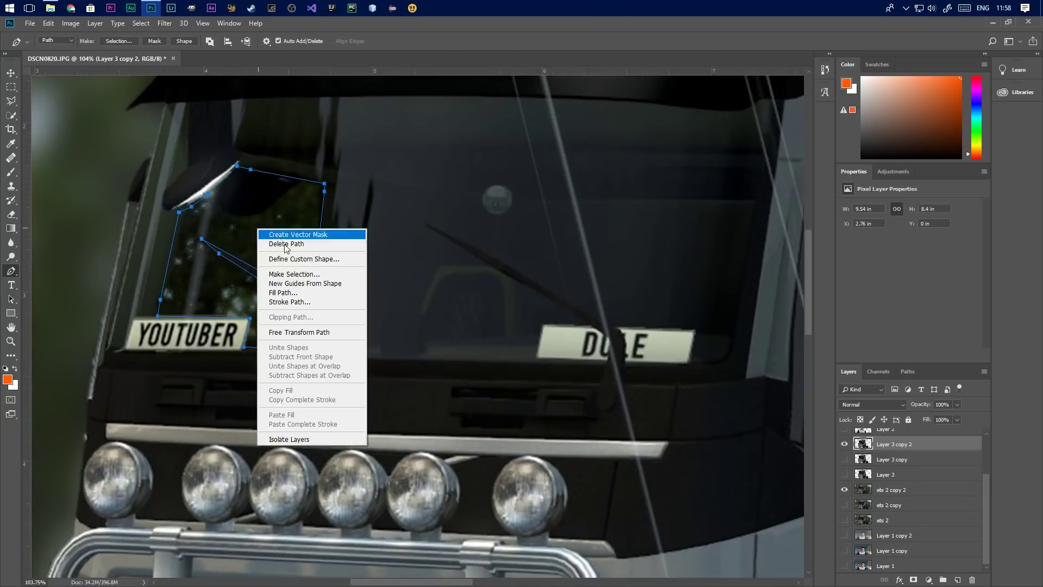
click(294, 274)
key(Return)
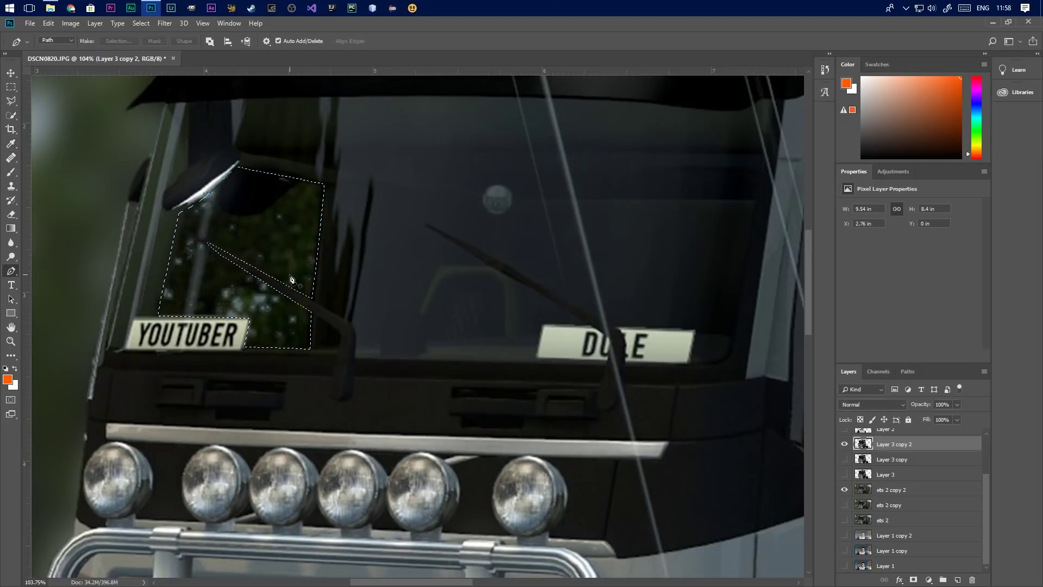
key(Delete)
key(ctrl+d)
scroll(475, 314, down, 5)
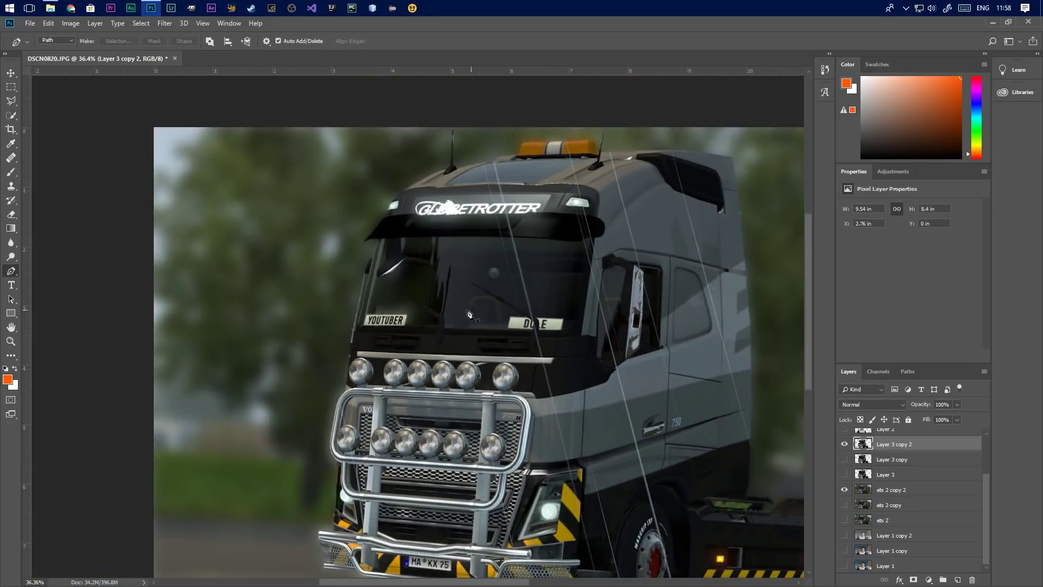
scroll(476, 314, down, 2)
scroll(544, 370, up, 2)
scroll(571, 390, down, 1)
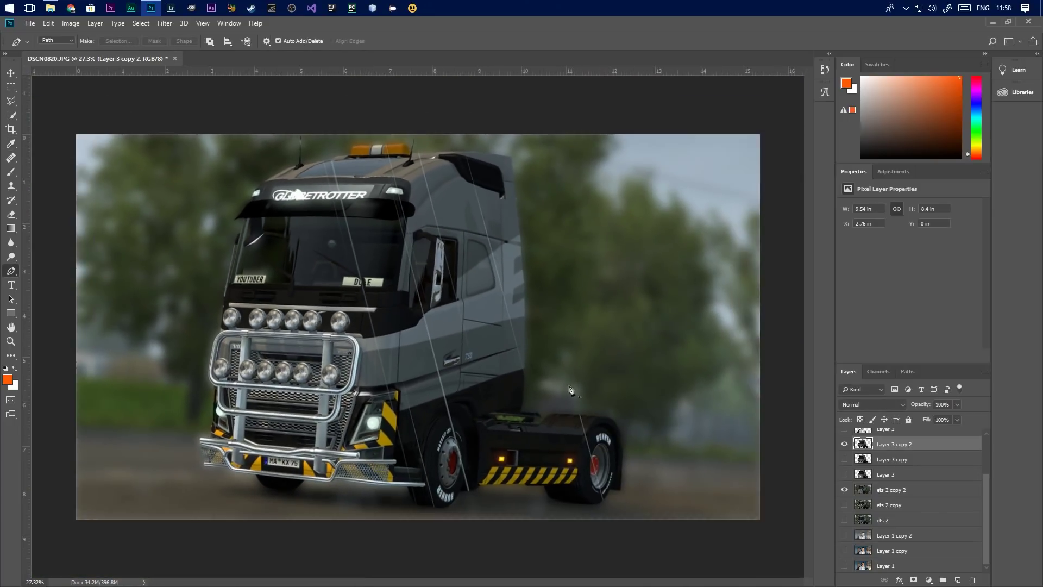
Show the ets 2 copy layer and erase the blurred road from ets 2 copy 2 with a soft Eraser about 490 px wide
click(886, 491)
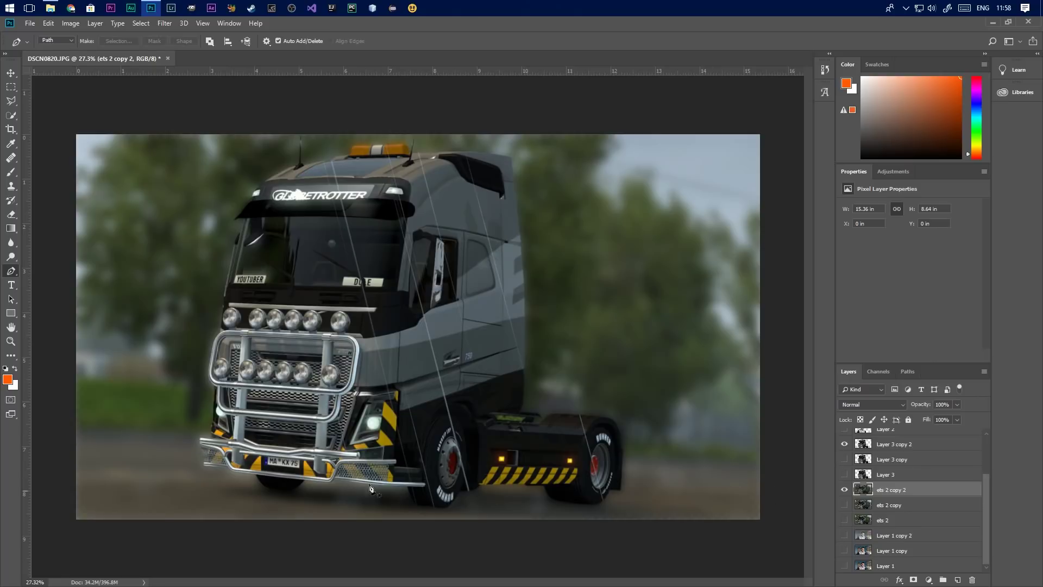
click(844, 506)
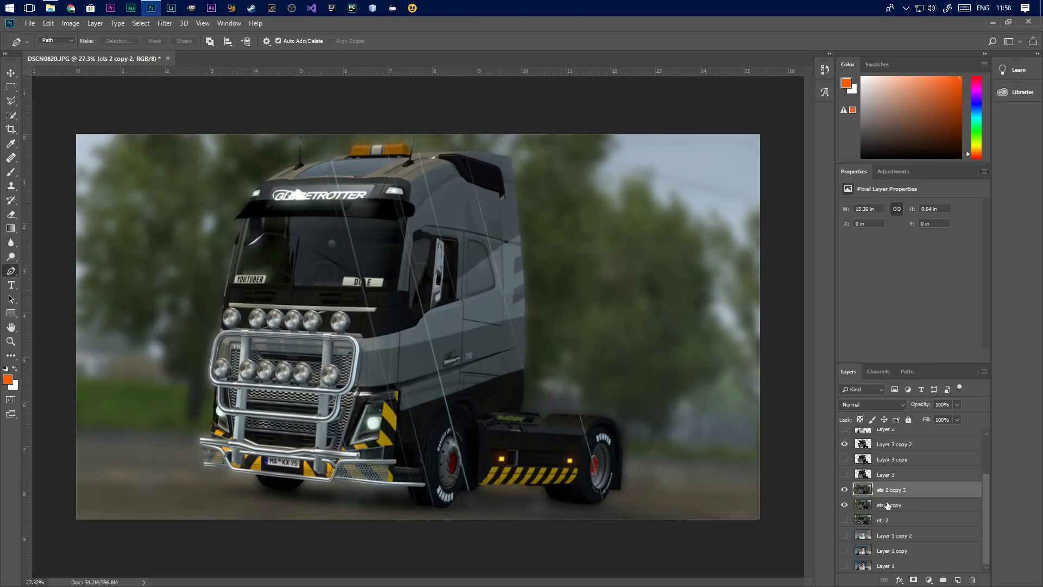
click(922, 508)
click(931, 493)
click(11, 214)
click(149, 471)
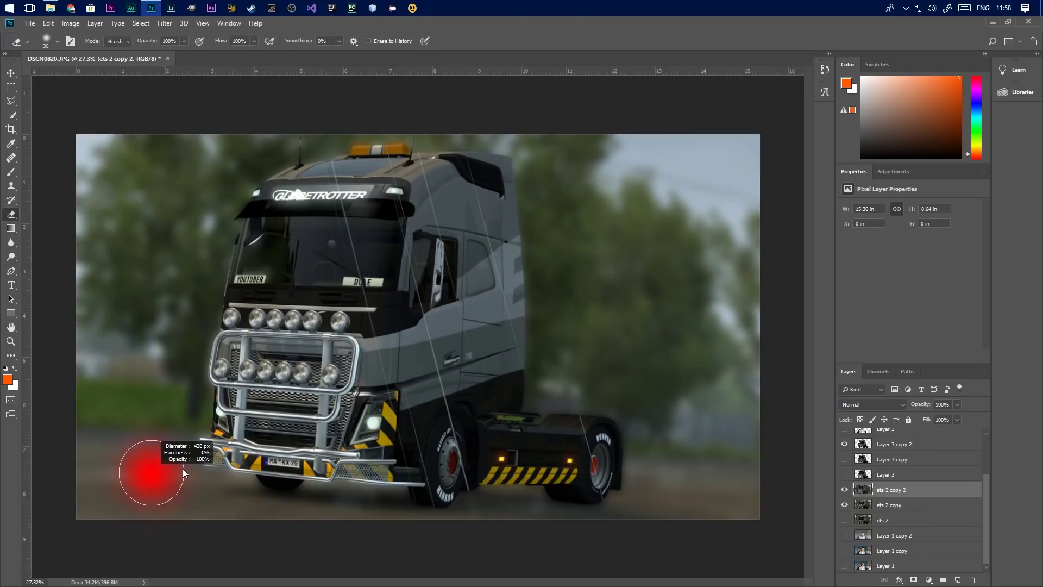
mouse_move(56, 434)
mouse_down()
mouse_move(266, 462)
mouse_move(628, 466)
mouse_up()
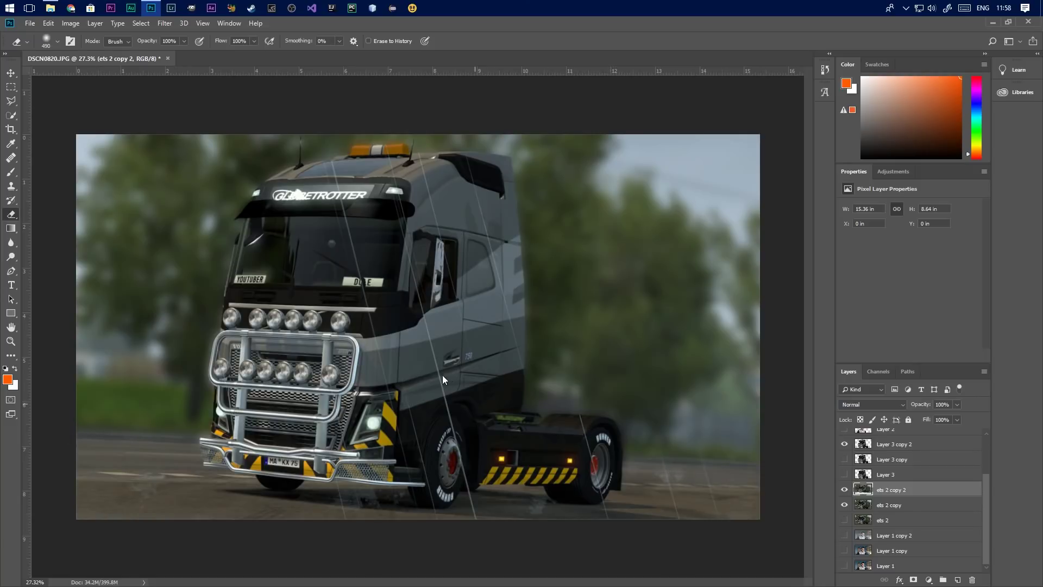
key(ctrl+minus)
key(ctrl+0)
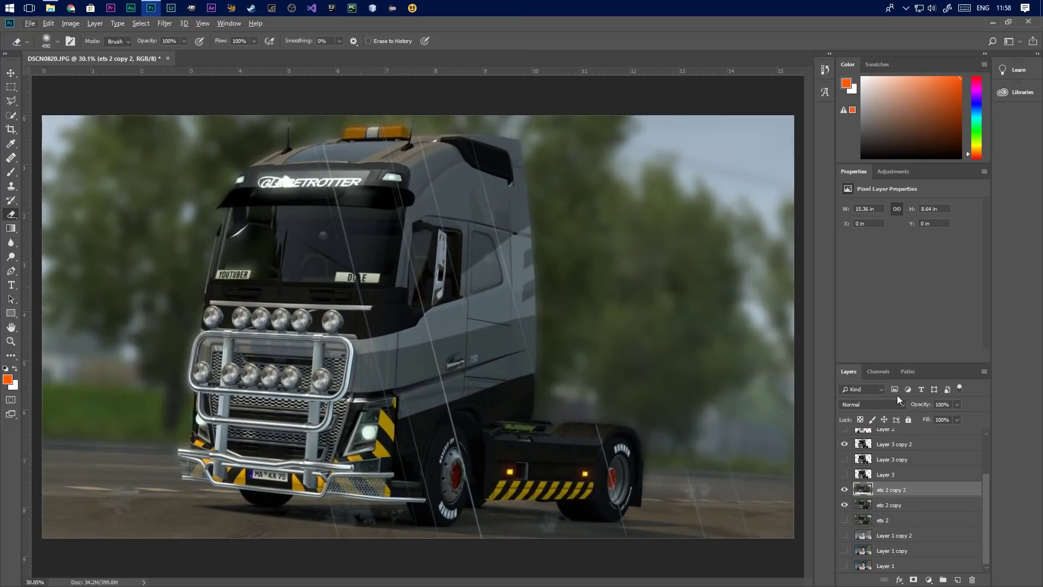
Apply Shadows/Highlights to Layer 3 copy 2 with Shadows at 40%, 61%, 18 px and Highlights at 16%, 87%, 99 px
scroll(909, 446, up, 2)
click(922, 480)
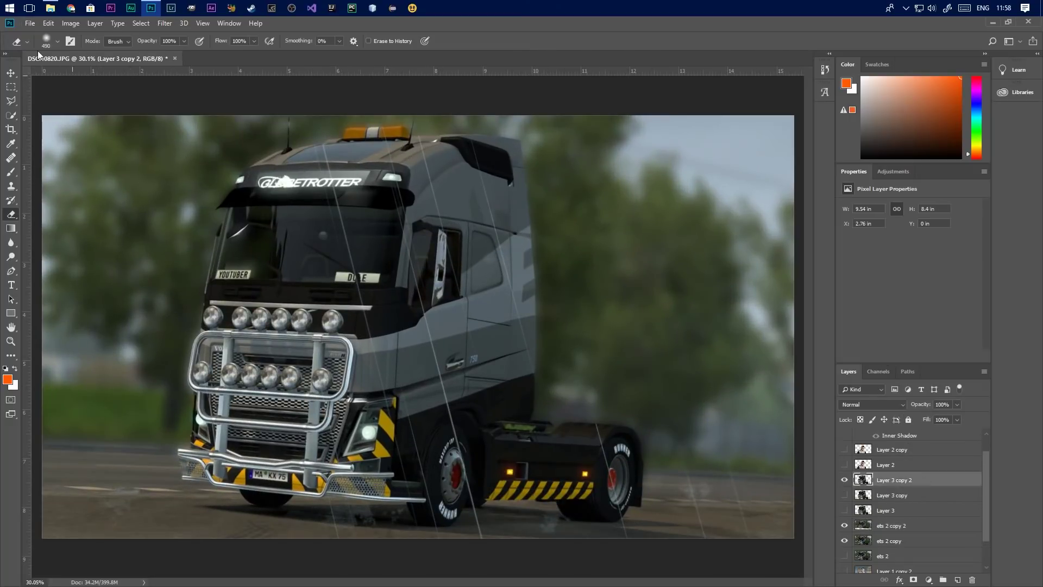
click(70, 23)
mouse_move(101, 48)
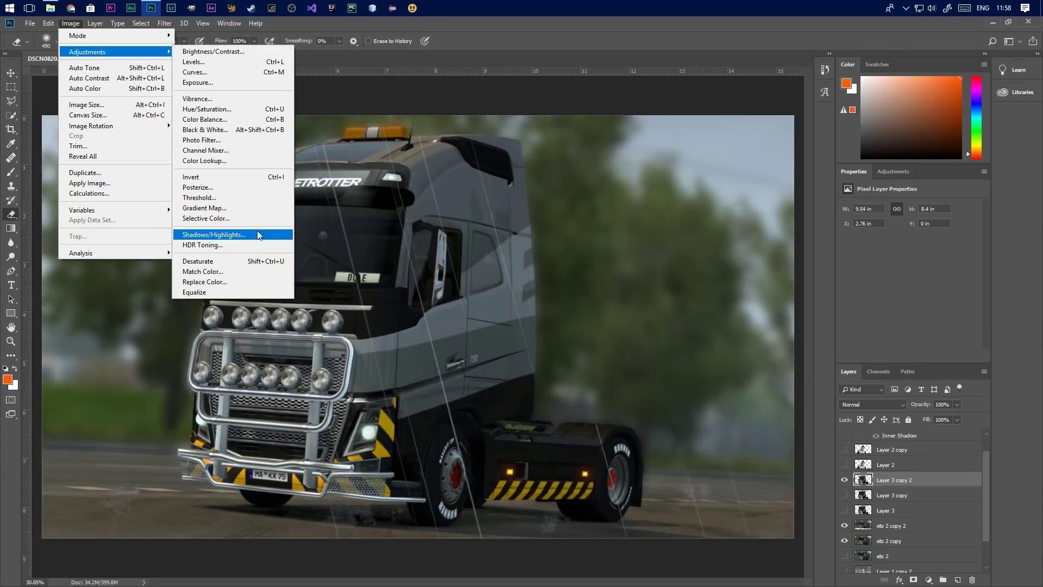
click(256, 234)
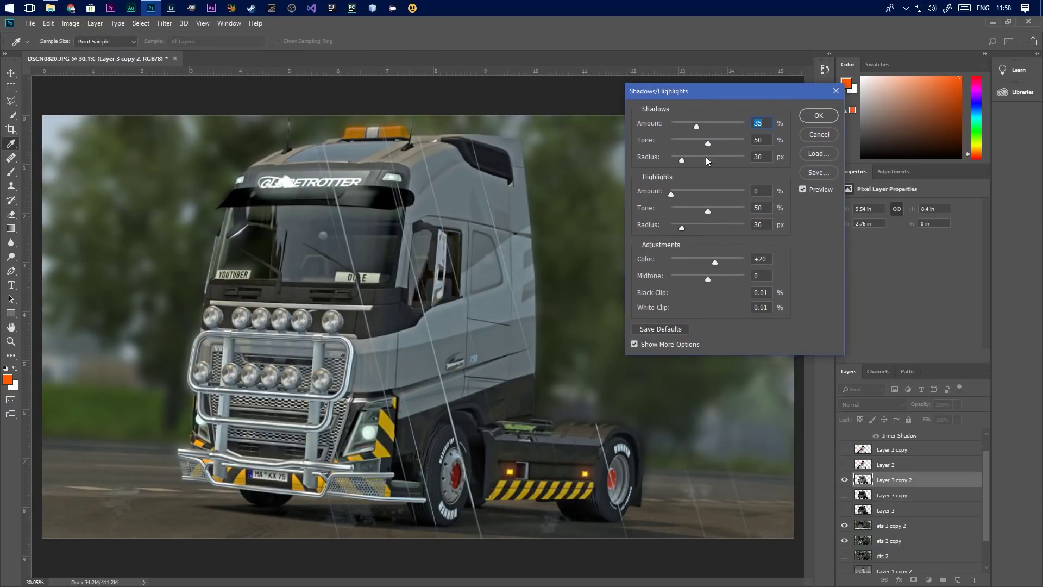
drag(696, 123, 706, 226)
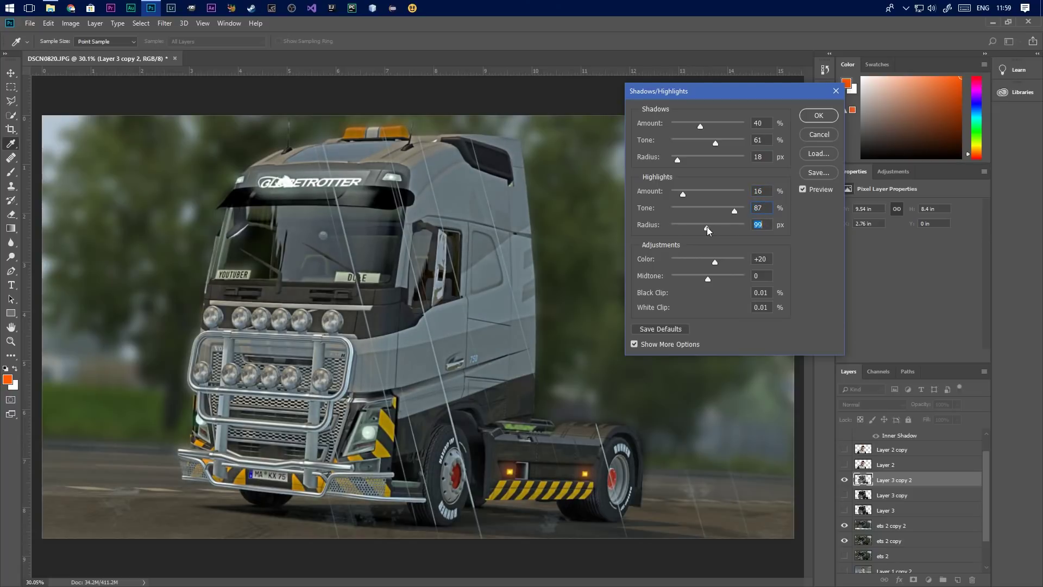
Set Color to +8 and Midtone to +39, fine-tune the highlight tone and shadow sliders, and accept the Shadows/Highlights adjustment
mouse_move(712, 263)
mouse_down()
mouse_move(682, 262)
mouse_move(710, 262)
mouse_move(722, 277)
mouse_up()
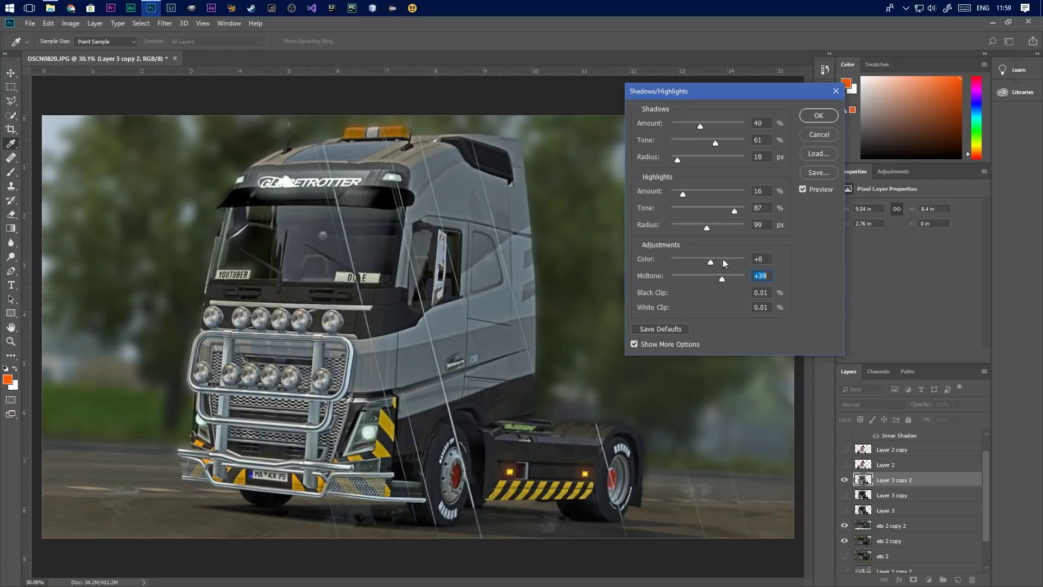
mouse_move(735, 211)
mouse_down()
mouse_move(719, 213)
mouse_move(738, 213)
mouse_up()
drag(701, 126, 708, 160)
click(817, 115)
Apply Smart Sharpen to Layer 3 copy 2 with Amount 55%, Radius 3.2 px, Reduce Noise 12% and Remove set to Lens Blur
key(v)
key(ctrl+minus)
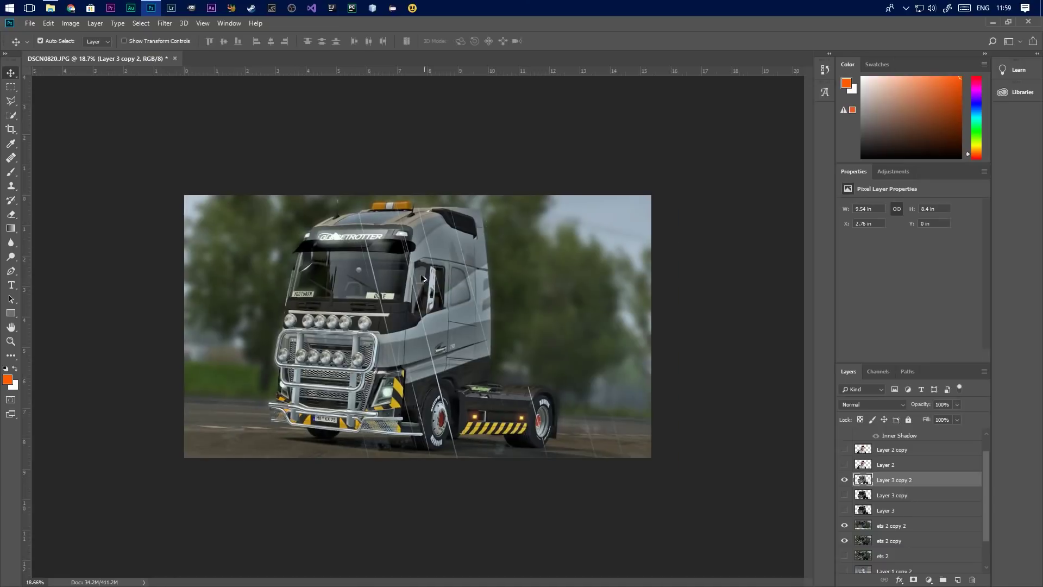
key(ctrl+0)
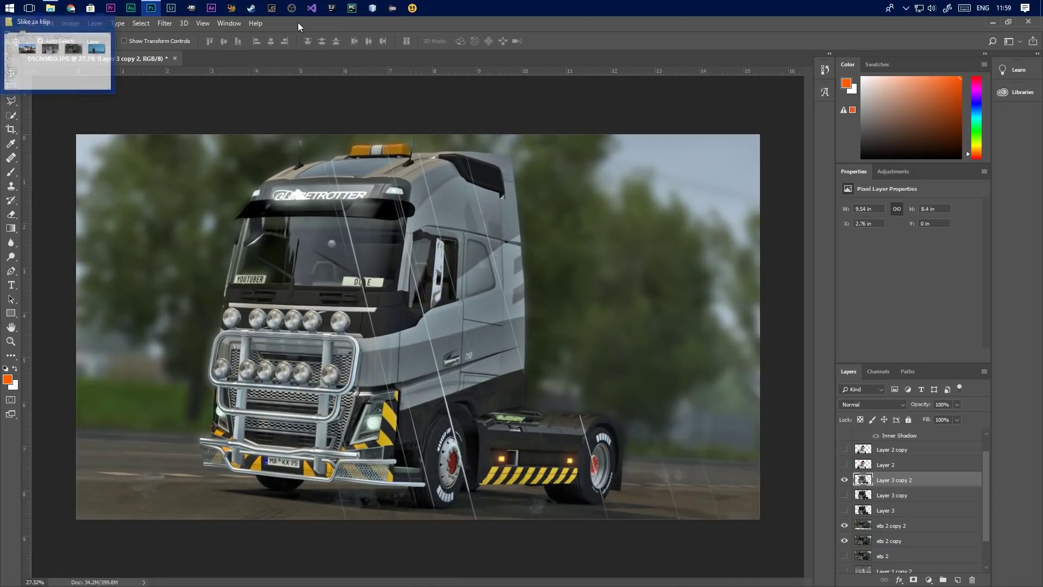
click(165, 23)
mouse_move(269, 209)
click(325, 248)
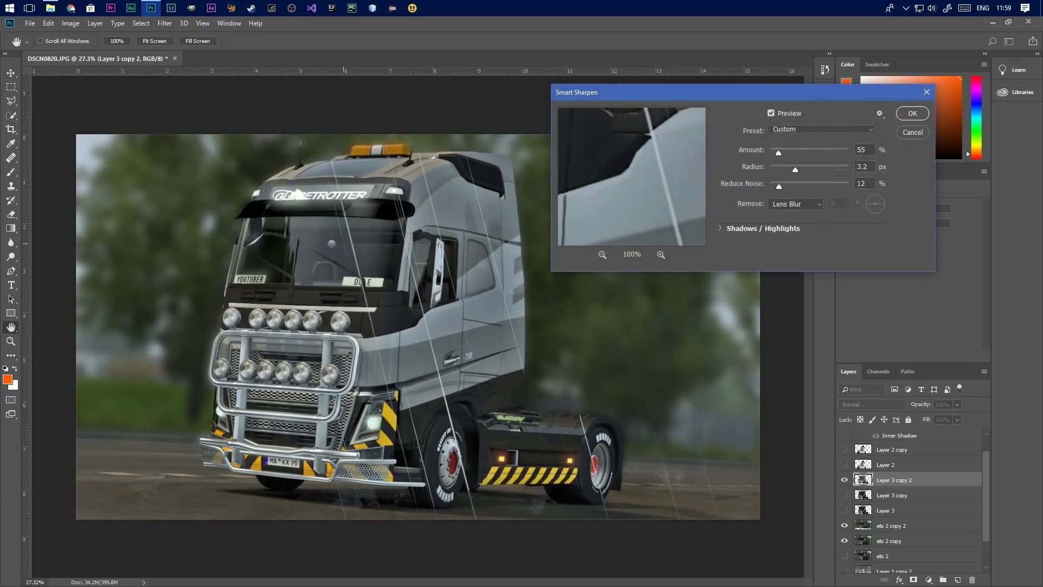
click(913, 114)
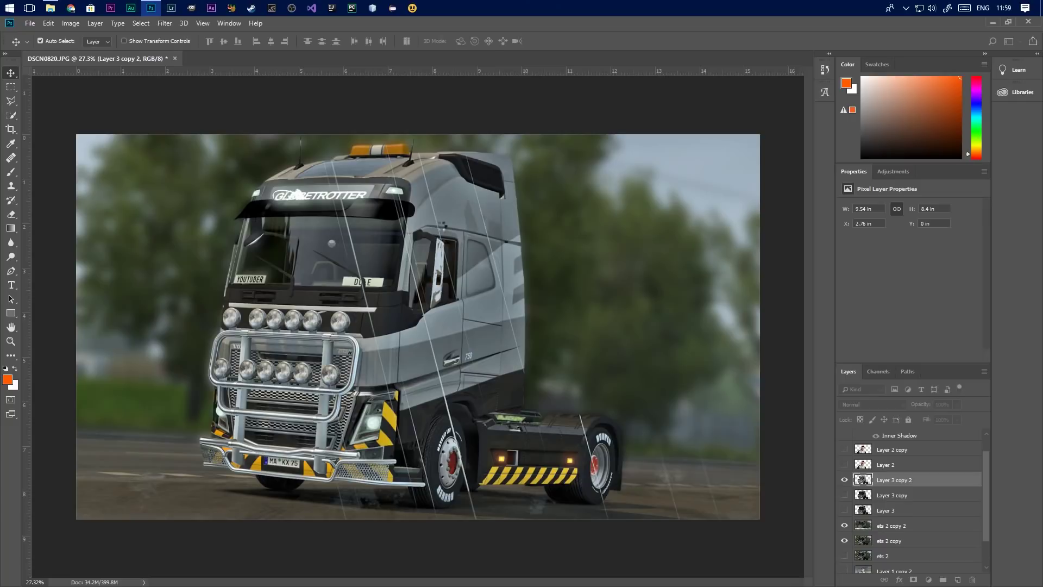
Trace a closed Pen tool path around the small leftover background wedge beneath the rear corner of the cab's black roof spoiler
scroll(529, 225, up, 5)
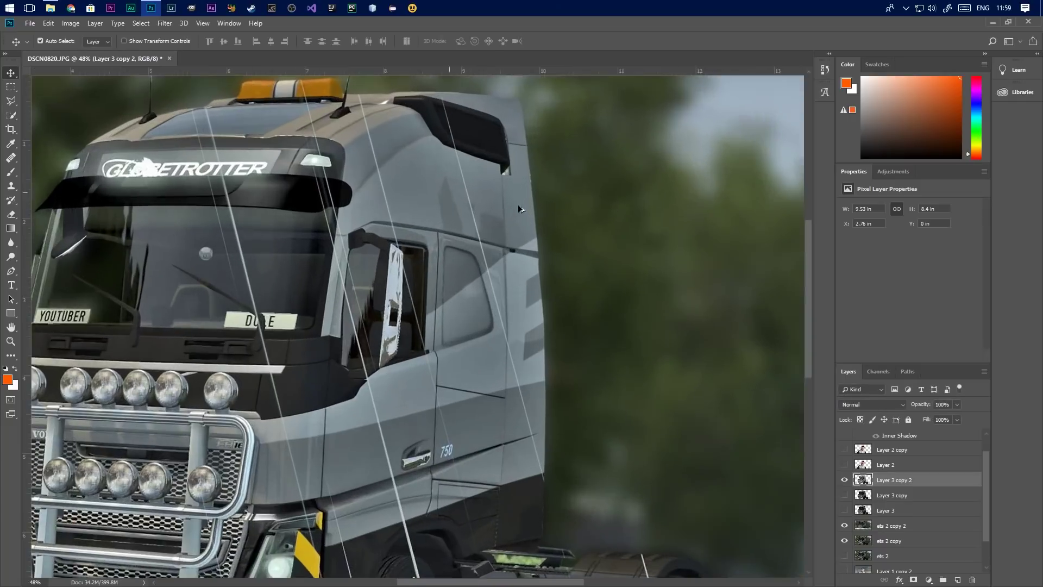
scroll(559, 225, up, 2)
scroll(526, 122, up, 4)
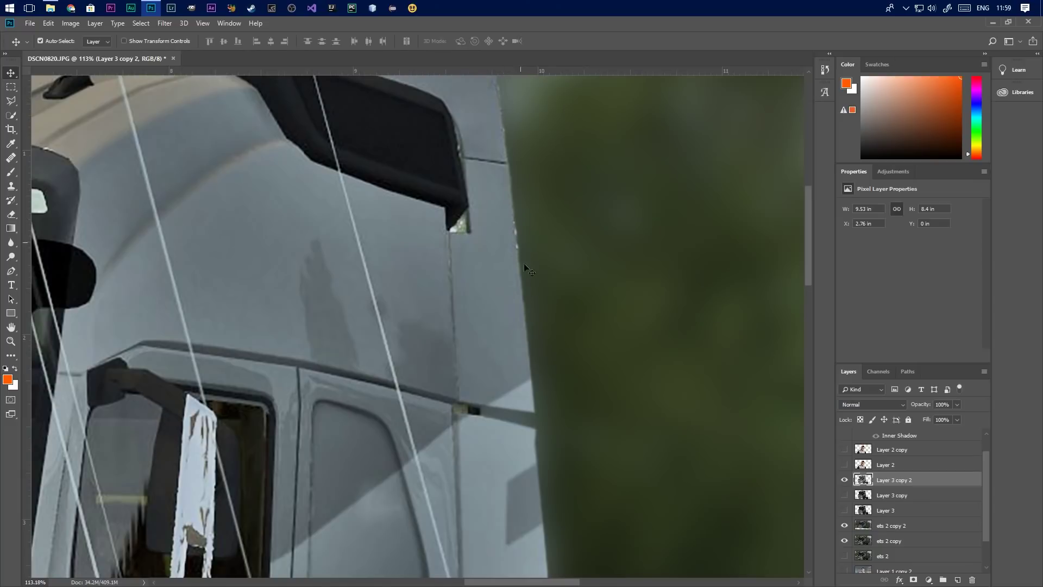
scroll(469, 220, up, 4)
key(p)
click(421, 239)
click(436, 219)
click(456, 196)
click(465, 248)
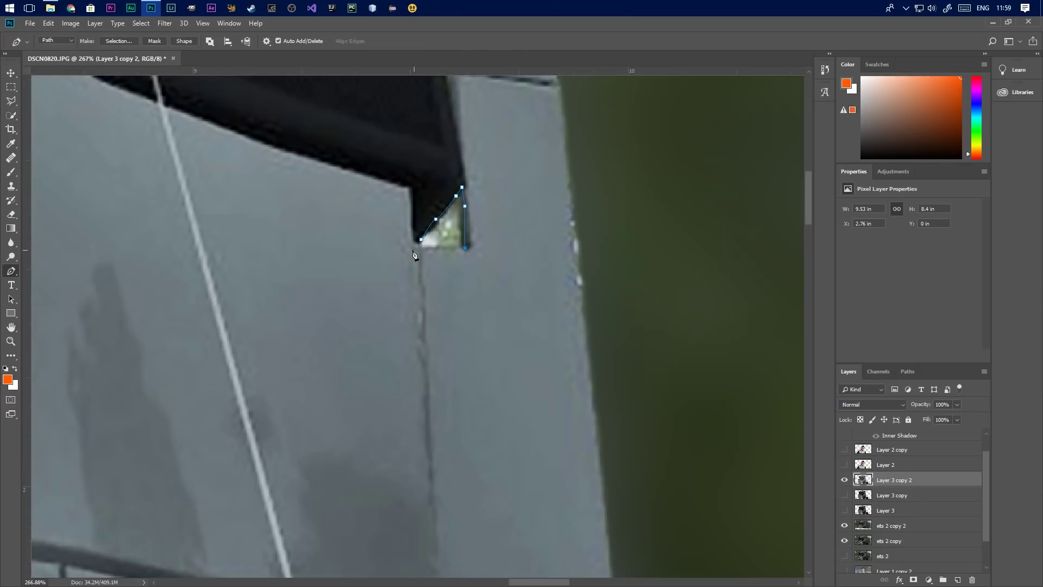
click(421, 239)
Turn the wedge path into a selection with a 2-pixel feather, delete that area from Layer 3 copy 2 and deselect
right_click(441, 228)
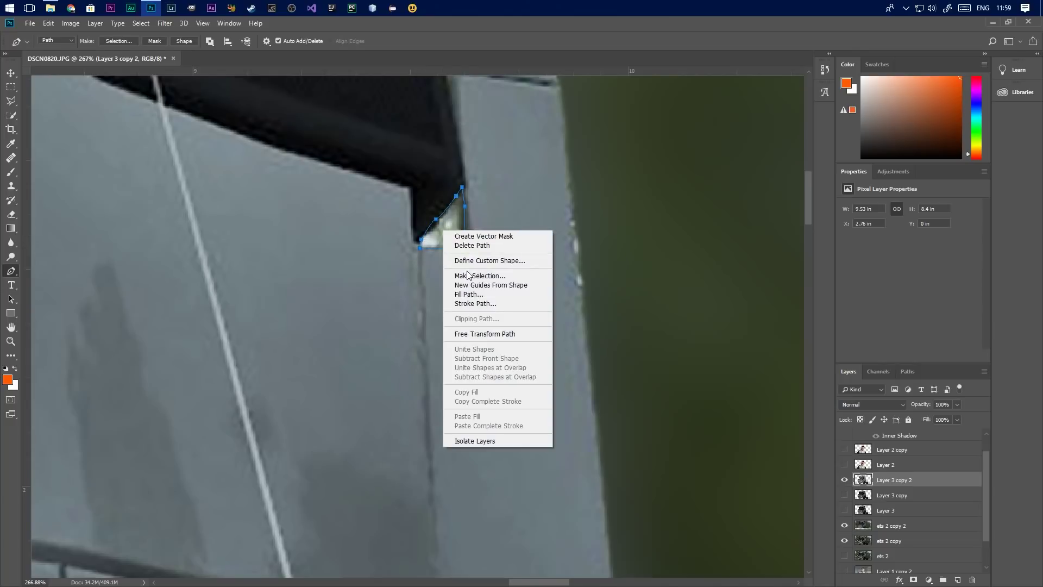
click(475, 275)
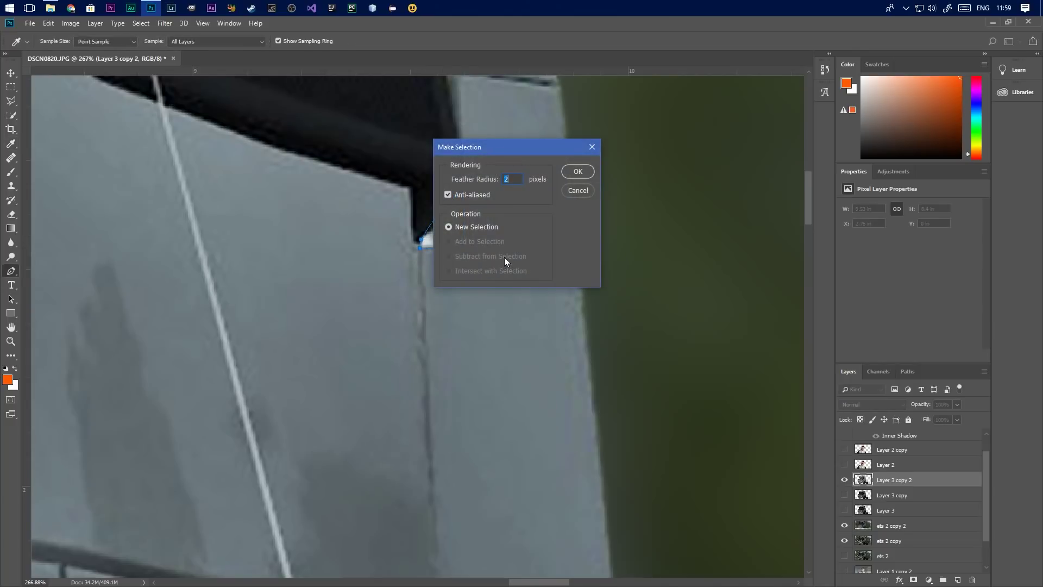
key(Return)
Draw a Pen tool path around the background on both sides of the roof antenna beside the orange beacon
scroll(531, 300, down, 8)
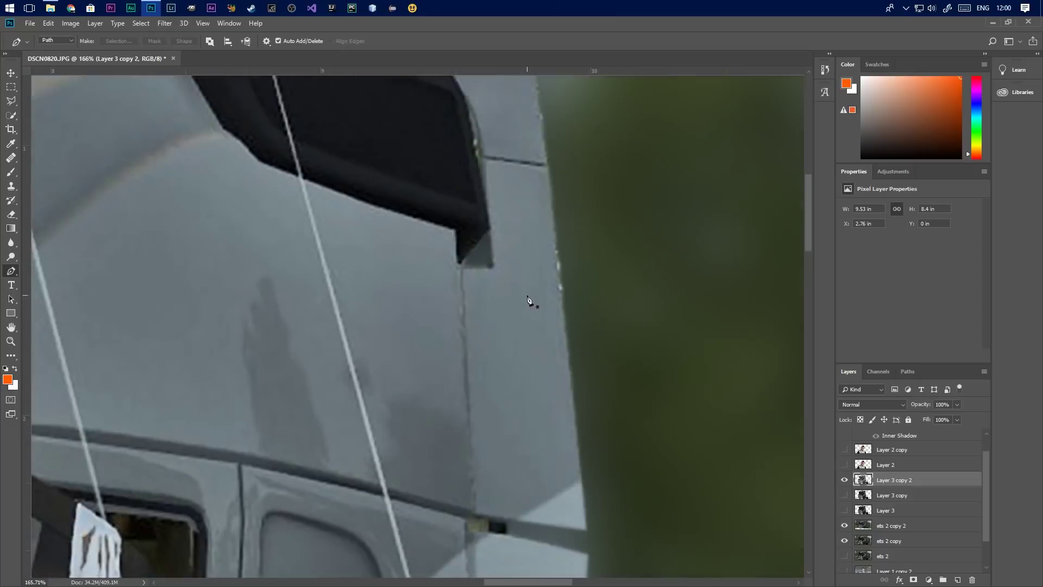
scroll(524, 280, down, 2)
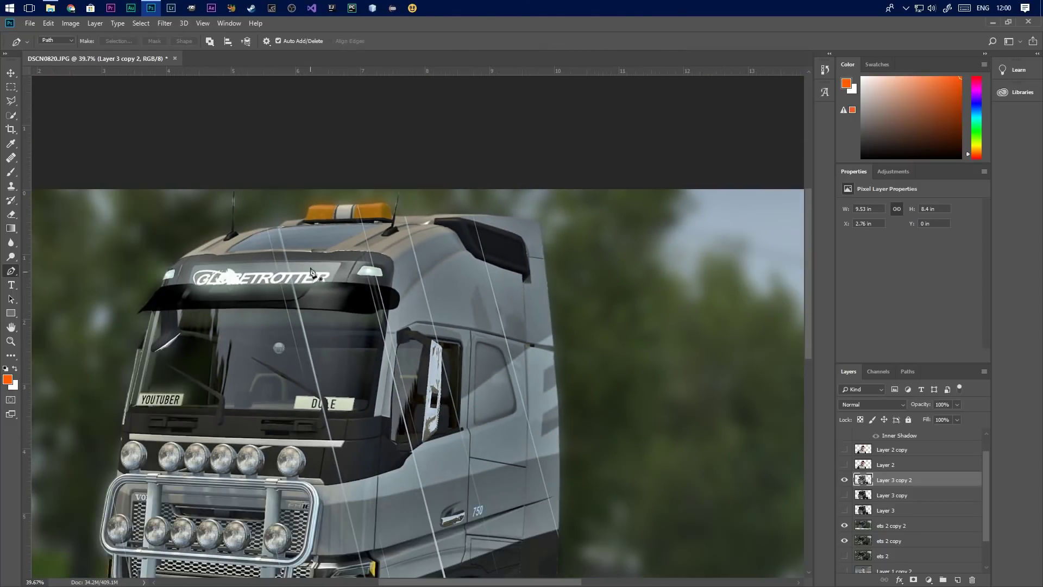
scroll(481, 218, up, 6)
scroll(481, 217, up, 6)
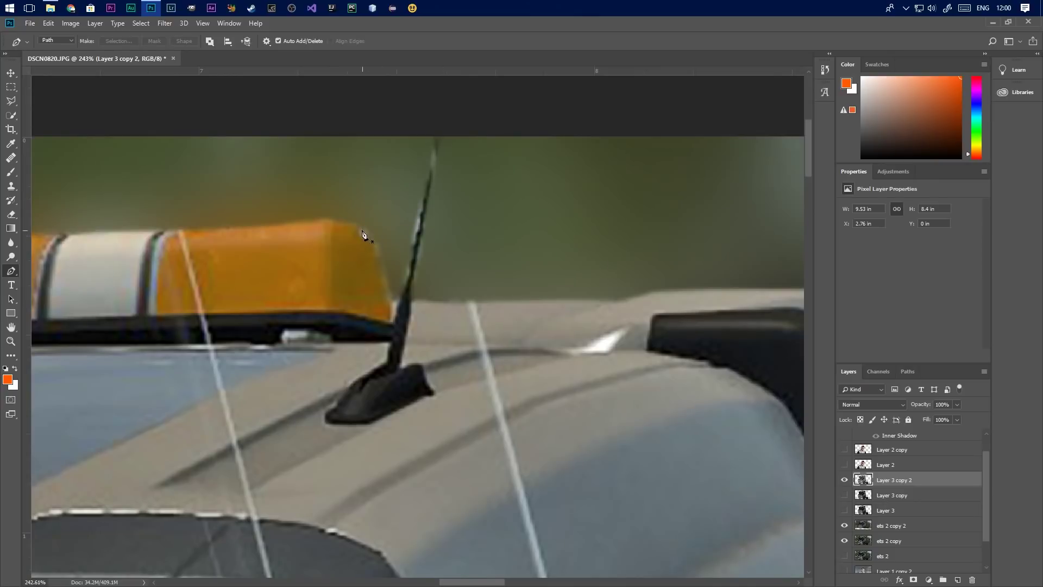
click(362, 229)
click(404, 284)
click(464, 106)
click(370, 120)
Turn the path around the beacon-side antenna into a selection, delete the leftover background there and deselect
right_click(402, 190)
click(432, 231)
key(Return)
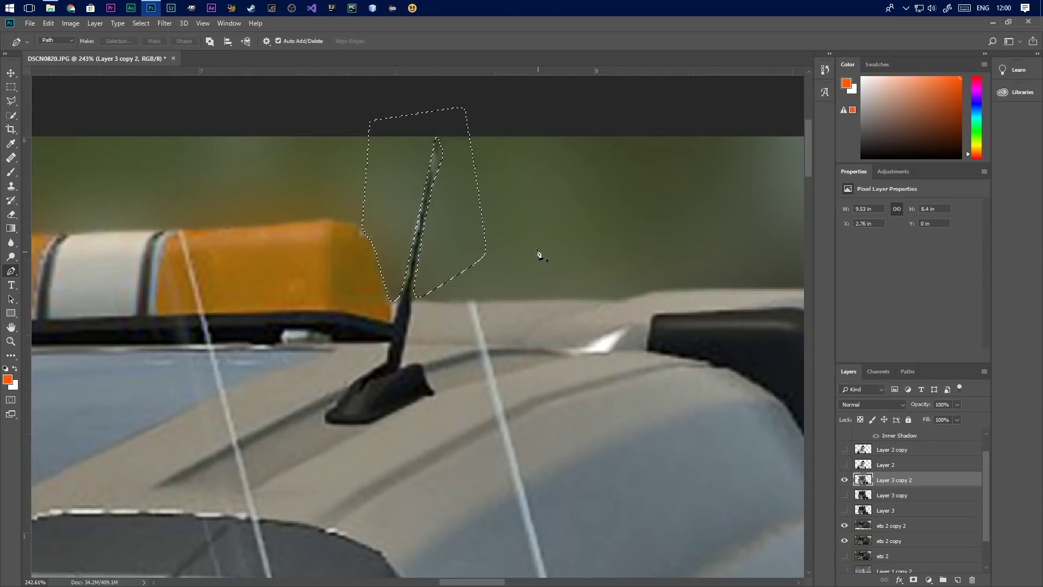
key(ctrl+d)
Trace a closed Pen tool path around the pale fringe along the roof antenna farther from the beacon
scroll(533, 239, down, 2)
scroll(458, 205, up, 3)
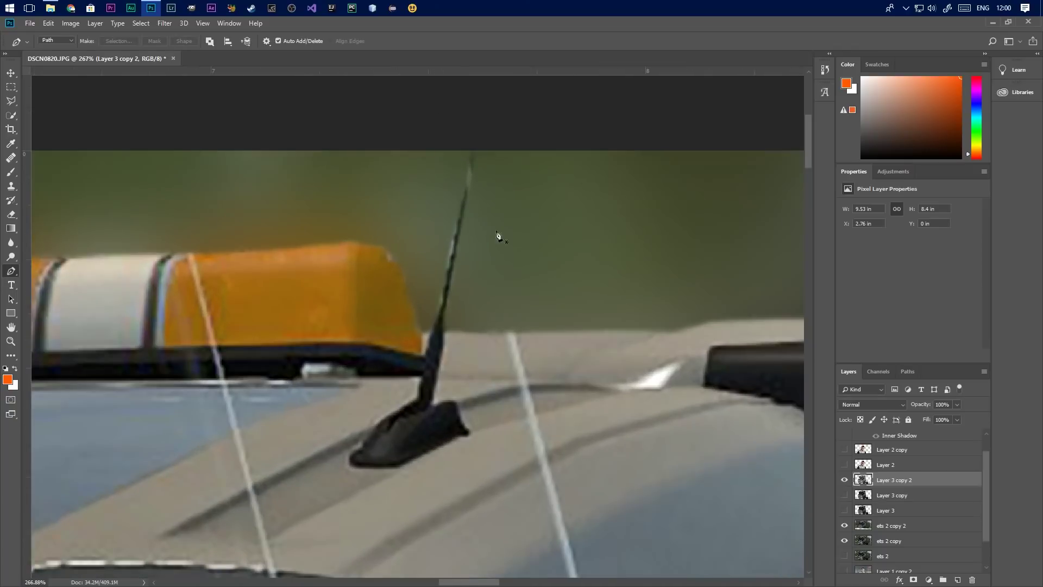
scroll(497, 235, down, 3)
scroll(300, 289, up, 3)
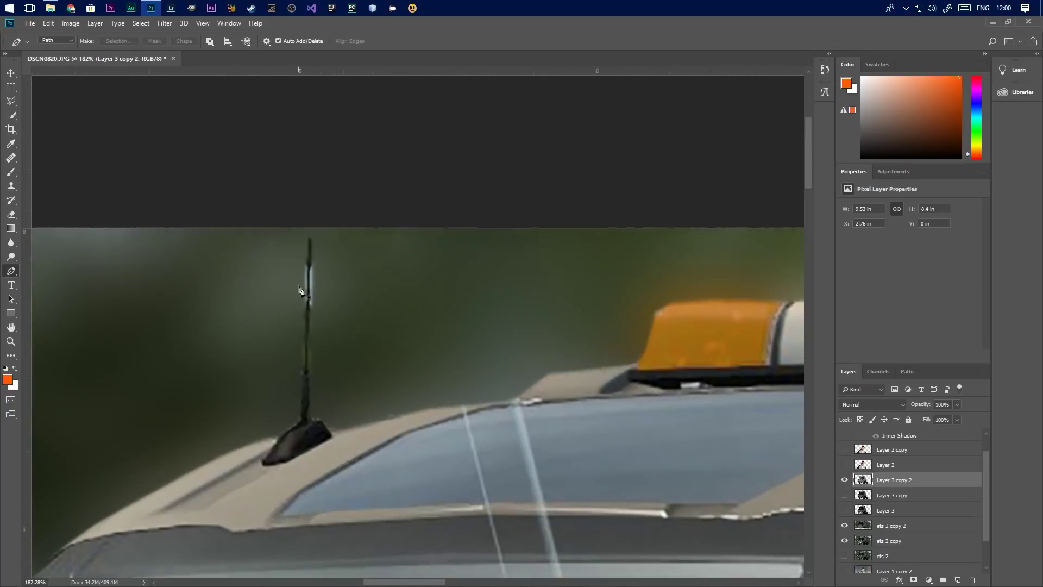
scroll(300, 290, up, 1)
click(312, 326)
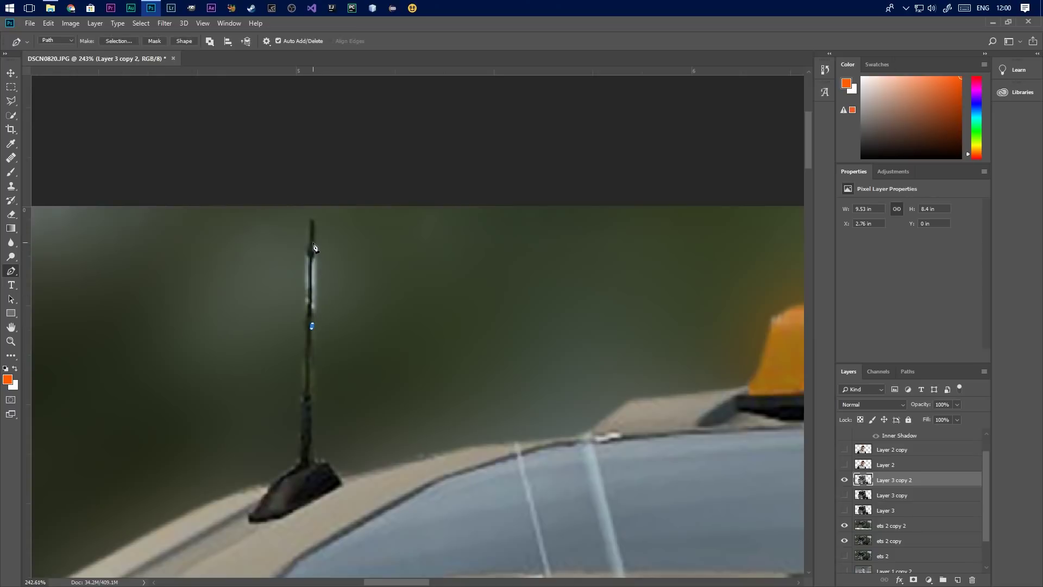
click(313, 212)
click(276, 299)
click(293, 181)
drag(388, 174, 391, 182)
click(414, 387)
click(312, 326)
Turn the path around the far antenna into a selection, delete the fringe from Layer 3 copy 2 and deselect
right_click(350, 277)
click(416, 320)
key(Return)
key(ctrl+d)
Examine the truck cutout around the antennas, windscreen, side mirror and rear of the cab for leftover background
scroll(426, 301, down, 2)
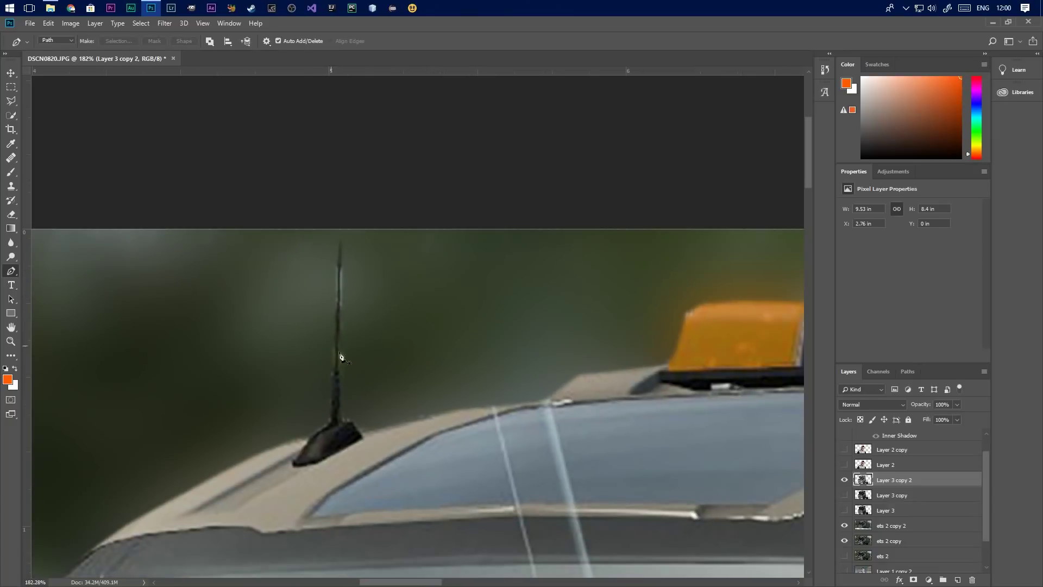
scroll(414, 362, down, 3)
scroll(375, 310, up, 3)
scroll(478, 323, down, 1)
scroll(473, 320, down, 5)
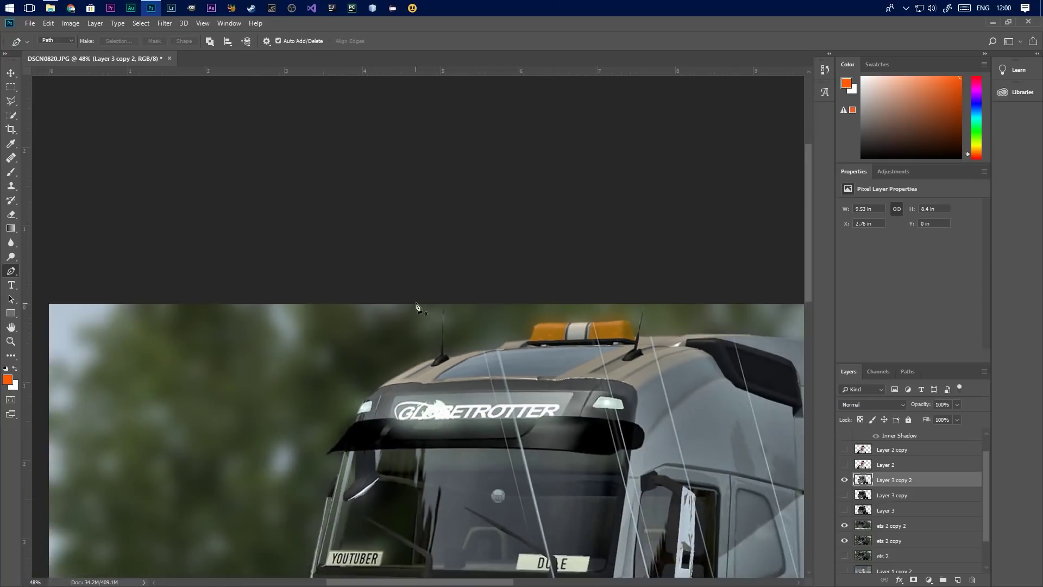
scroll(273, 332, up, 3)
scroll(204, 248, up, 3)
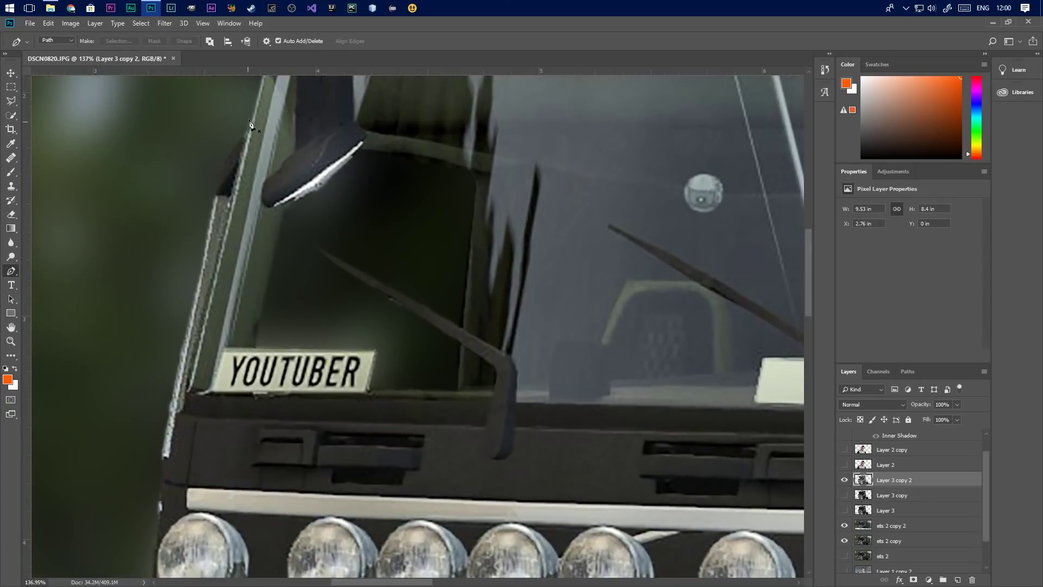
scroll(337, 228, down, 3)
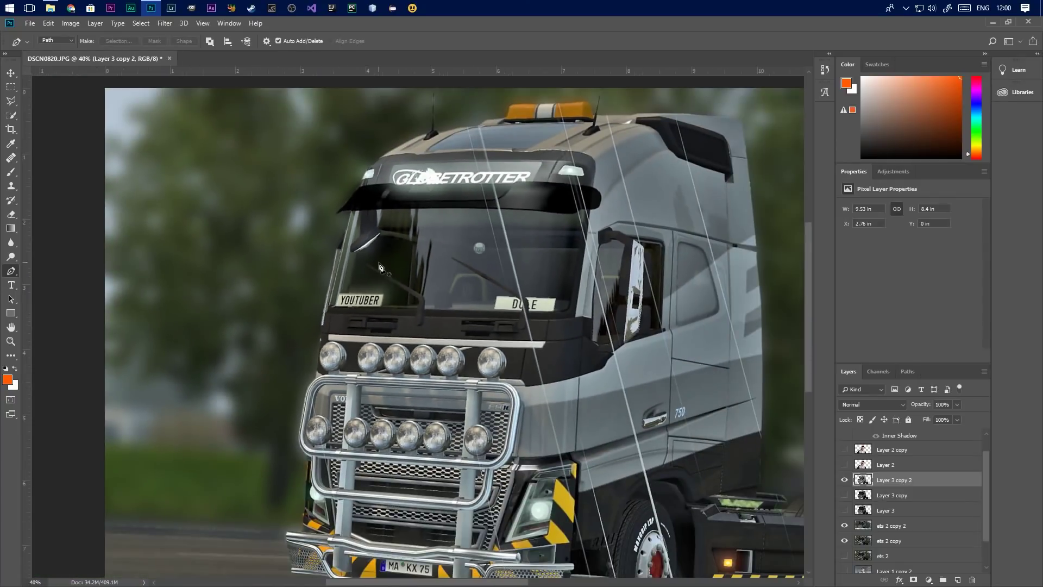
scroll(380, 270, up, 2)
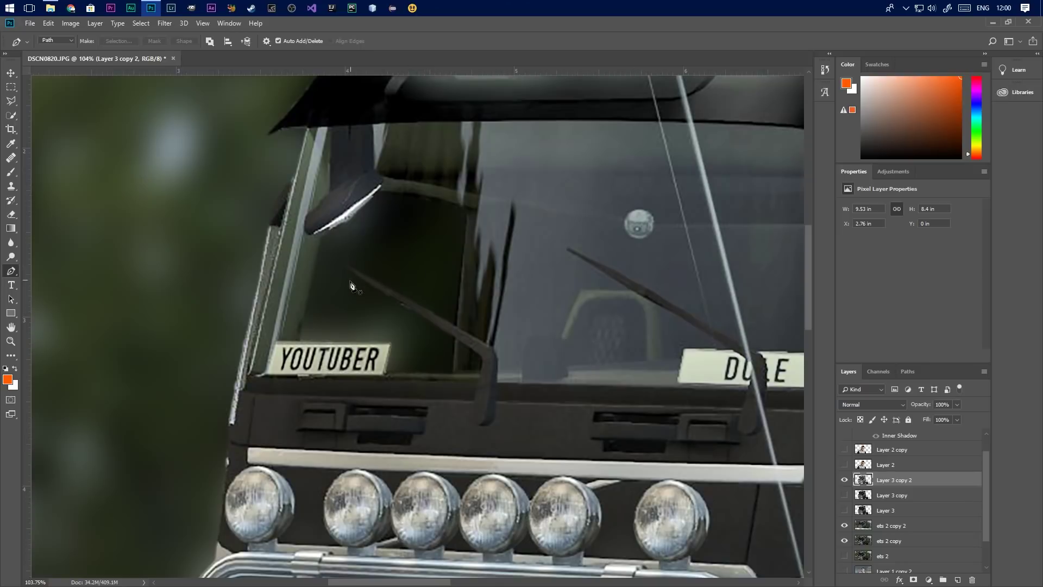
scroll(353, 271, down, 5)
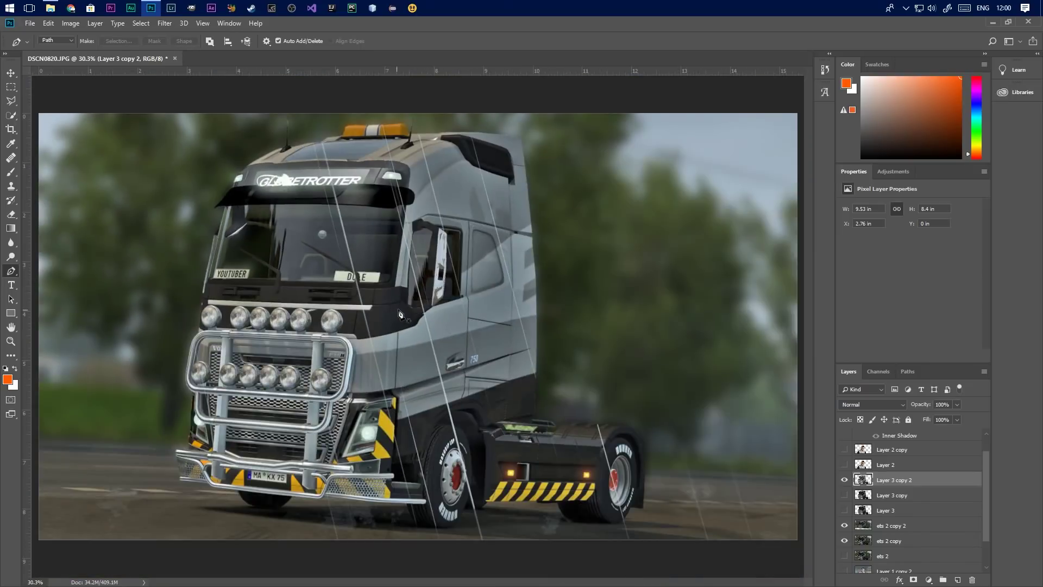
scroll(486, 281, up, 2)
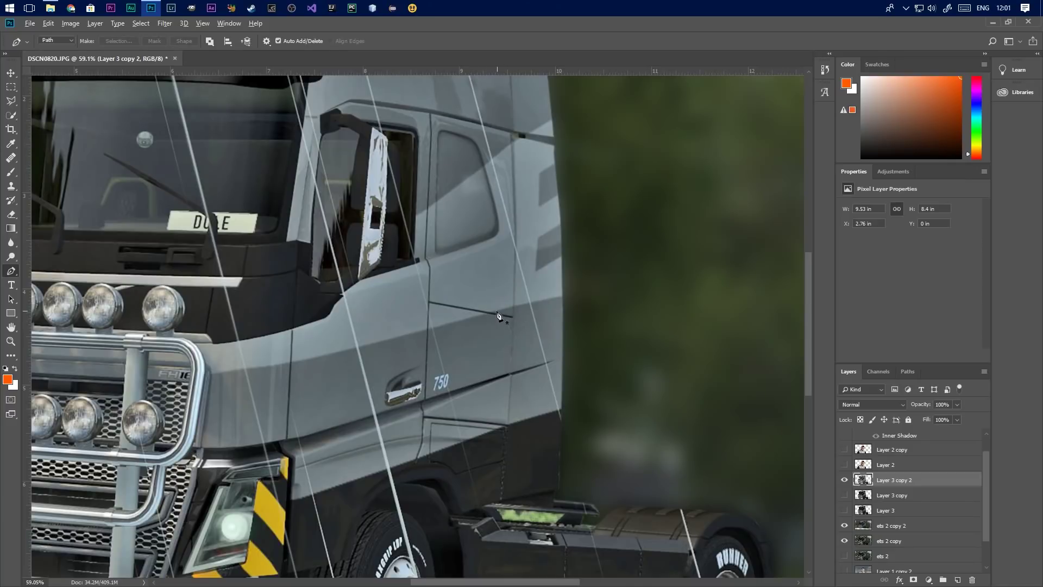
scroll(497, 315, down, 3)
scroll(421, 314, up, 3)
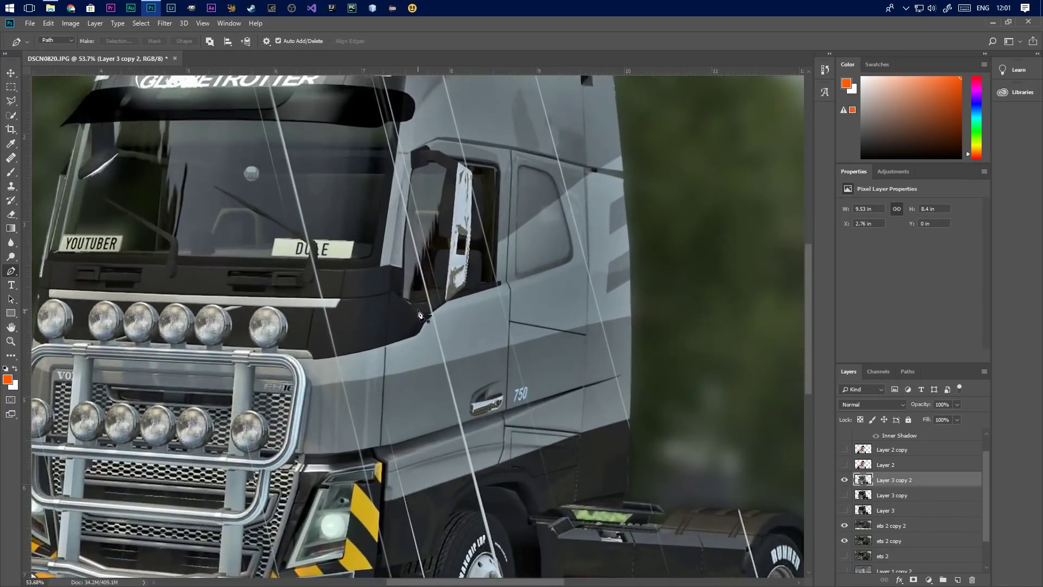
scroll(419, 313, down, 3)
scroll(443, 308, up, 3)
scroll(462, 293, up, 2)
scroll(451, 271, down, 4)
scroll(444, 258, down, 2)
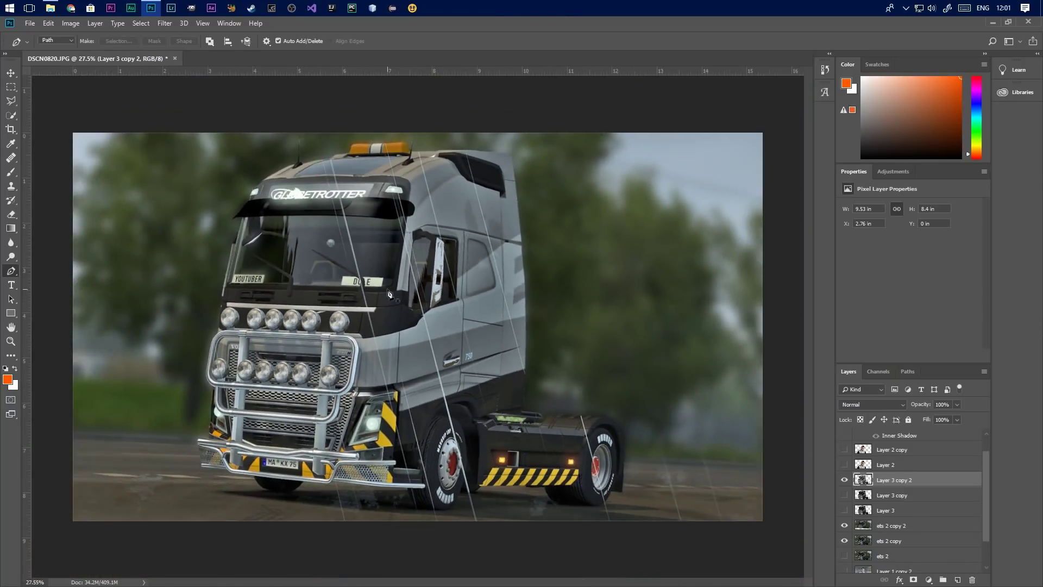
scroll(395, 286, up, 3)
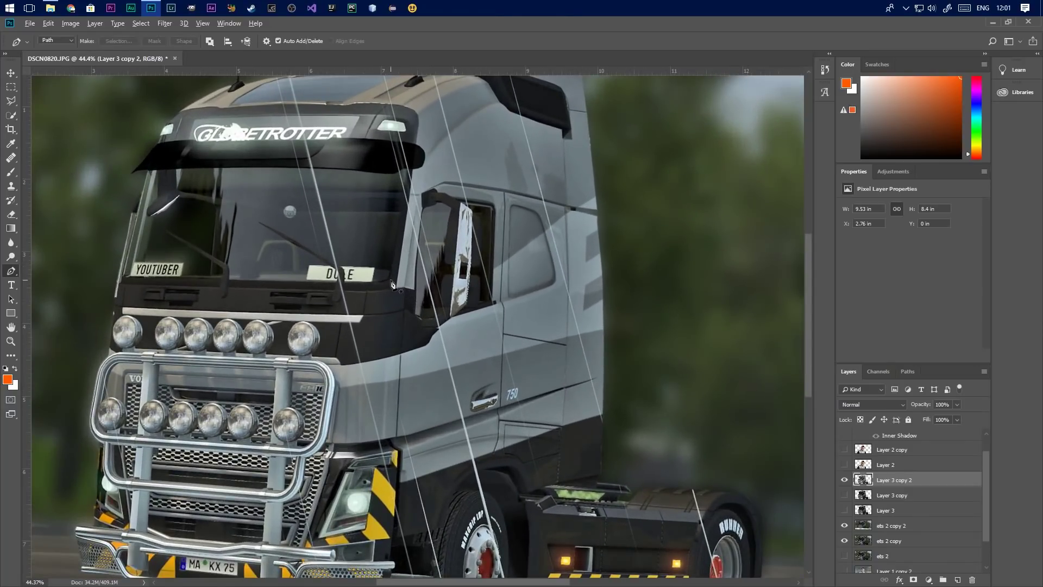
scroll(429, 274, down, 3)
Trace a closed Pen tool path around the bright green gap in the chassis frame behind the cab
scroll(545, 428, up, 5)
scroll(546, 428, up, 3)
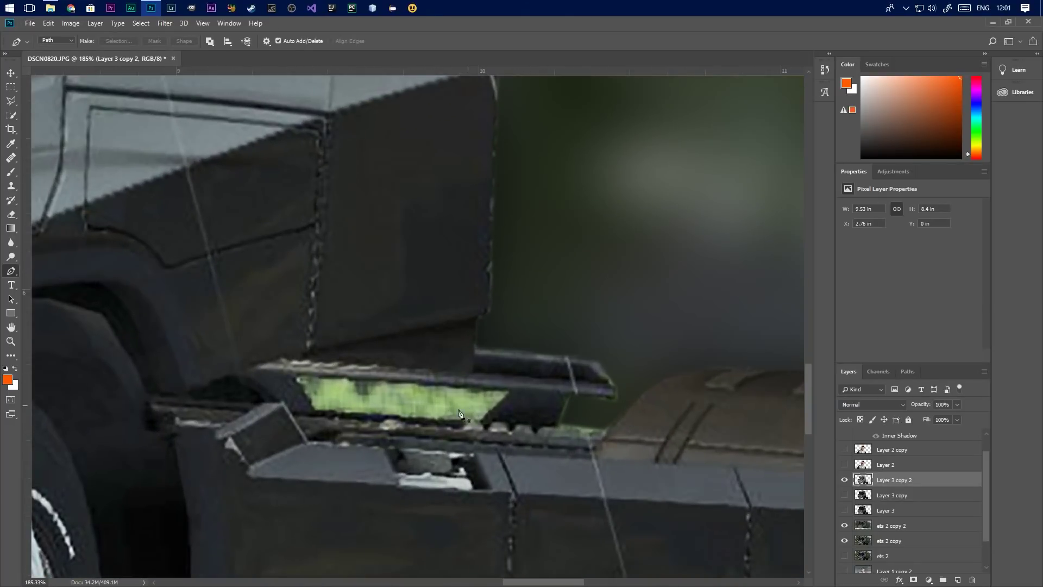
click(292, 376)
click(318, 410)
click(483, 419)
click(293, 376)
Turn the chassis gap path into a selection, delete the green background from Layer 3 copy 2 and deselect
right_click(361, 394)
click(394, 222)
key(Return)
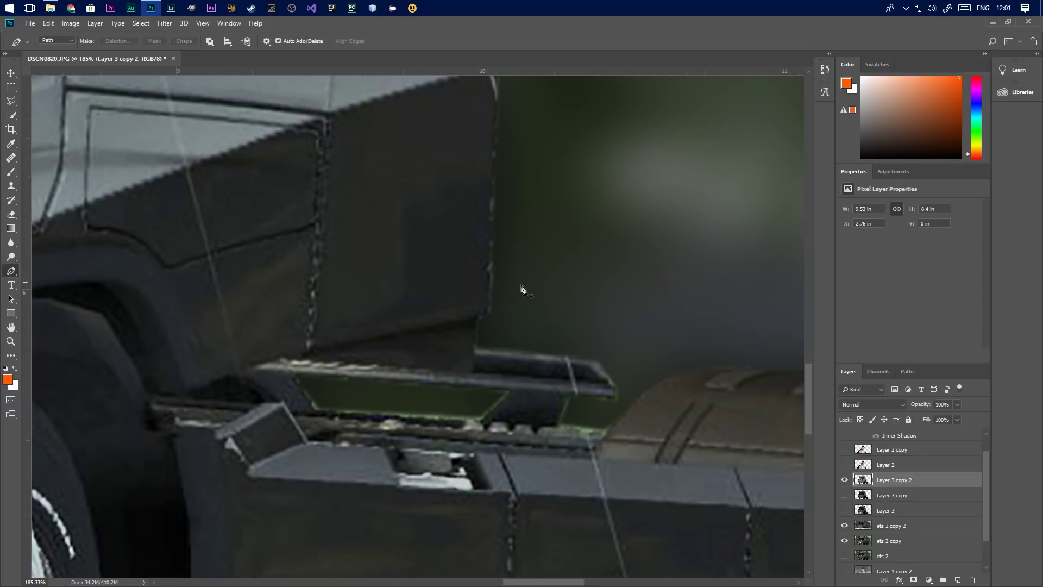
Retrace the chassis gap with a closed Pen tool path that follows its frame edges more closely
scroll(502, 413, up, 2)
click(214, 388)
click(232, 409)
click(474, 422)
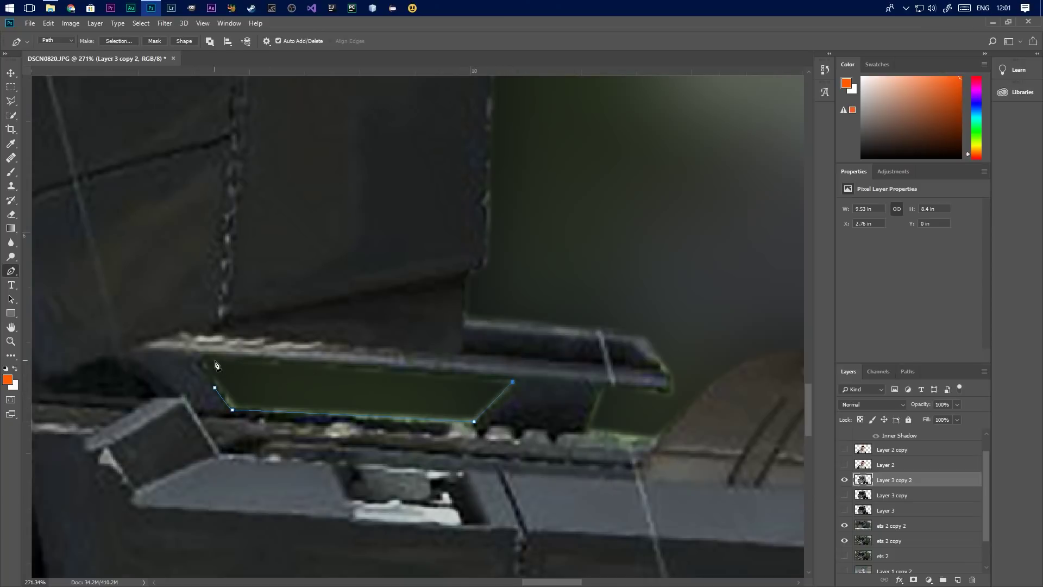
click(202, 357)
click(209, 376)
click(215, 387)
Turn the retraced chassis gap path into a selection and delete the leftover background fringe
right_click(325, 379)
click(358, 205)
key(Return)
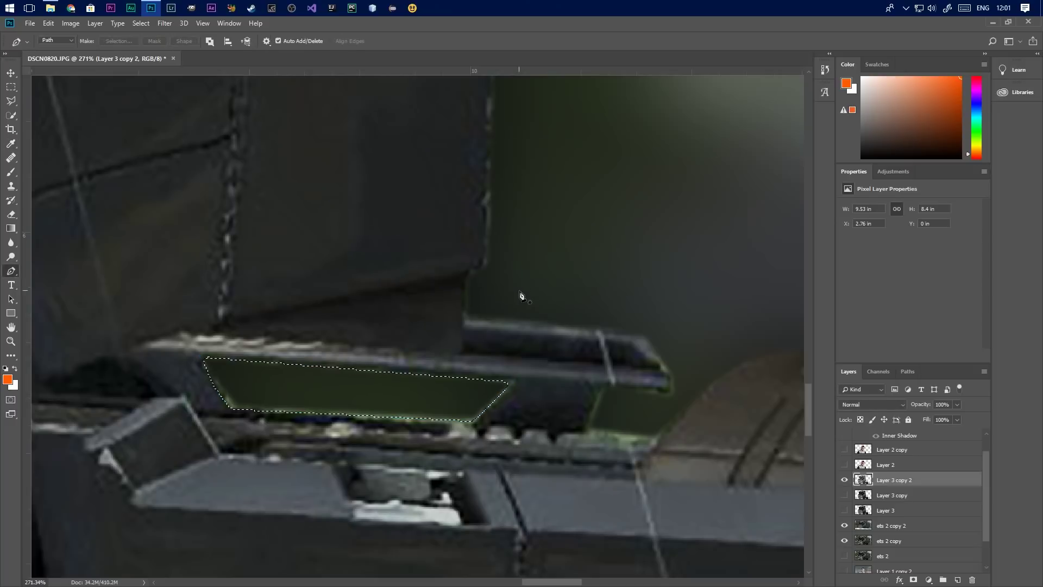
Trace a path along the lower edge of the chassis gap, select it, delete the remaining green fringe and deselect
click(233, 407)
drag(471, 425, 491, 407)
click(506, 390)
click(337, 399)
click(233, 407)
right_click(485, 408)
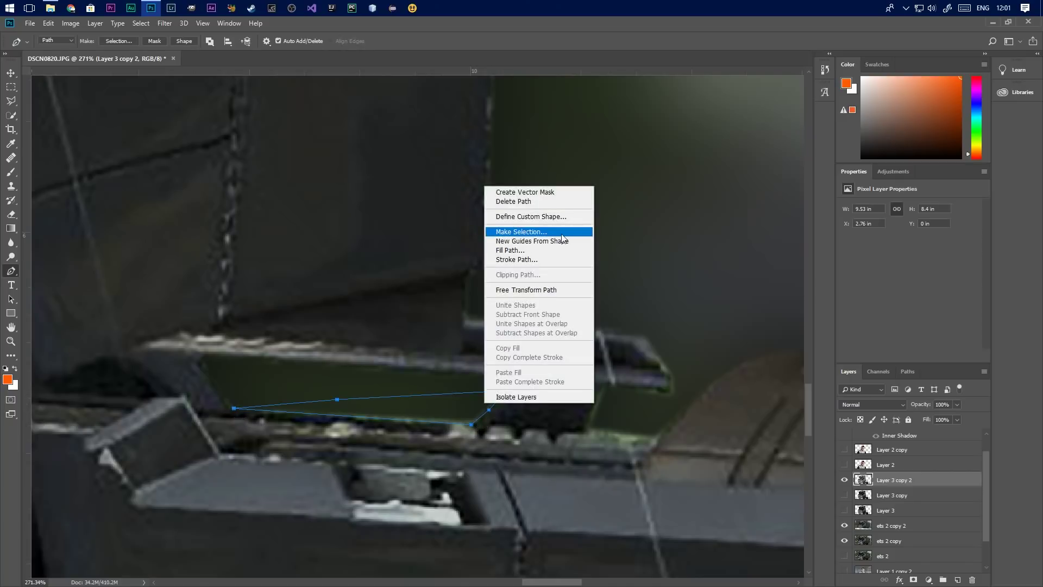
click(511, 228)
key(Return)
key(ctrl+d)
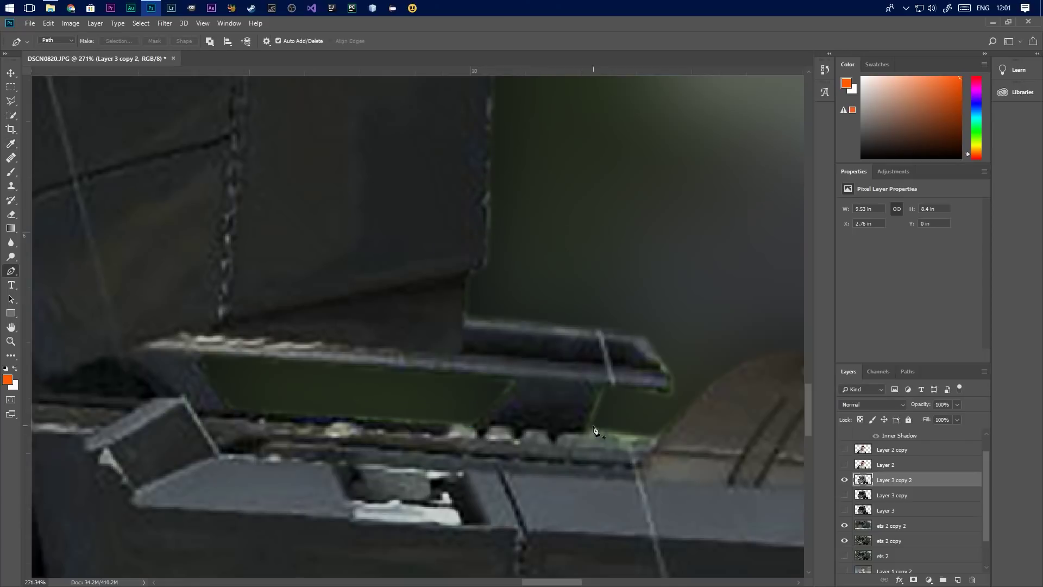
Outline the bottom of the small gap beside the fuel tank, select it, delete the leftover green and deselect
click(592, 412)
click(665, 414)
click(626, 412)
click(591, 413)
right_click(610, 423)
click(645, 248)
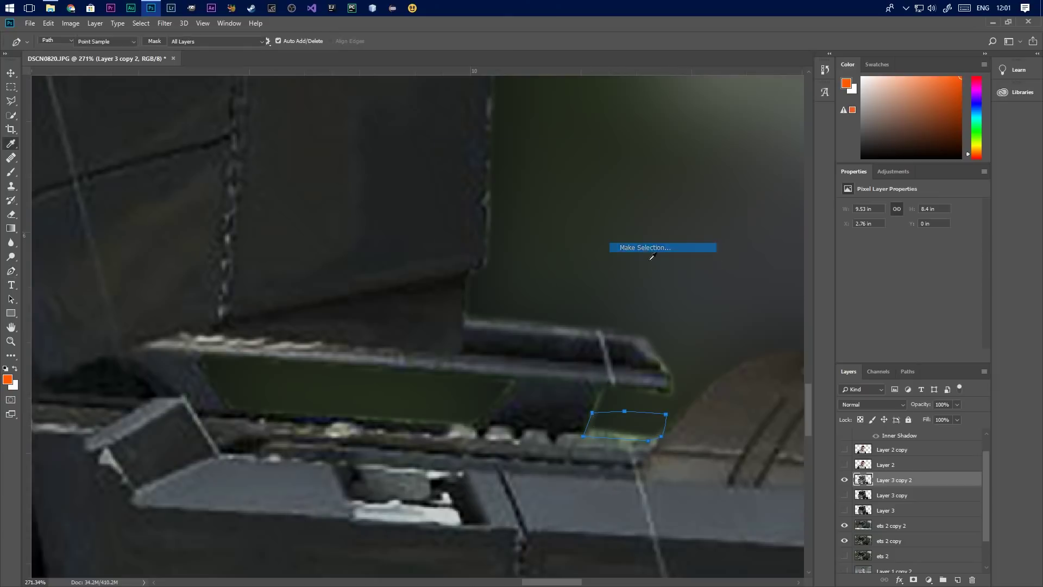
key(Return)
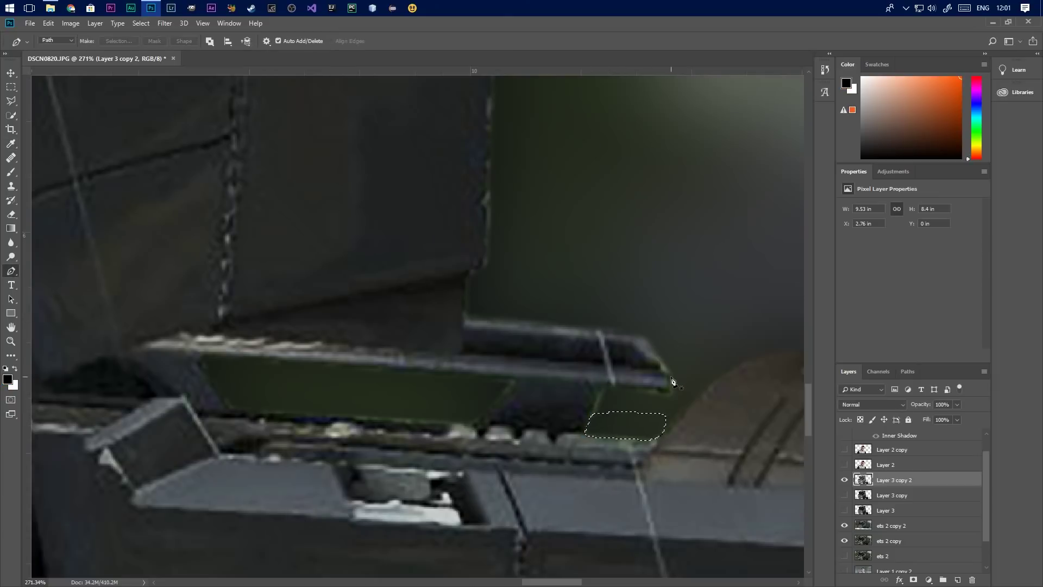
key(d)
key(ctrl+d)
Trace a closed Pen tool path around the green fringe at the pointed rear end of the upper chassis rail
scroll(678, 383, up, 3)
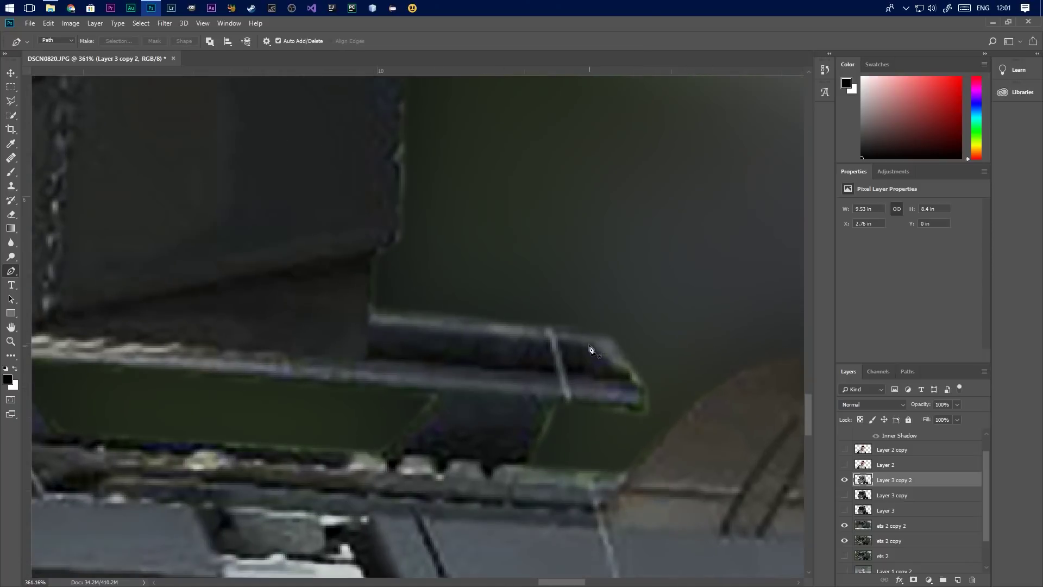
click(604, 339)
click(640, 382)
click(643, 396)
click(641, 402)
click(621, 404)
click(602, 410)
drag(627, 437, 644, 432)
click(667, 410)
click(669, 404)
click(665, 349)
click(605, 341)
Turn the rail end path into a selection, delete the green fringe from the truck layer and deselect
right_click(637, 362)
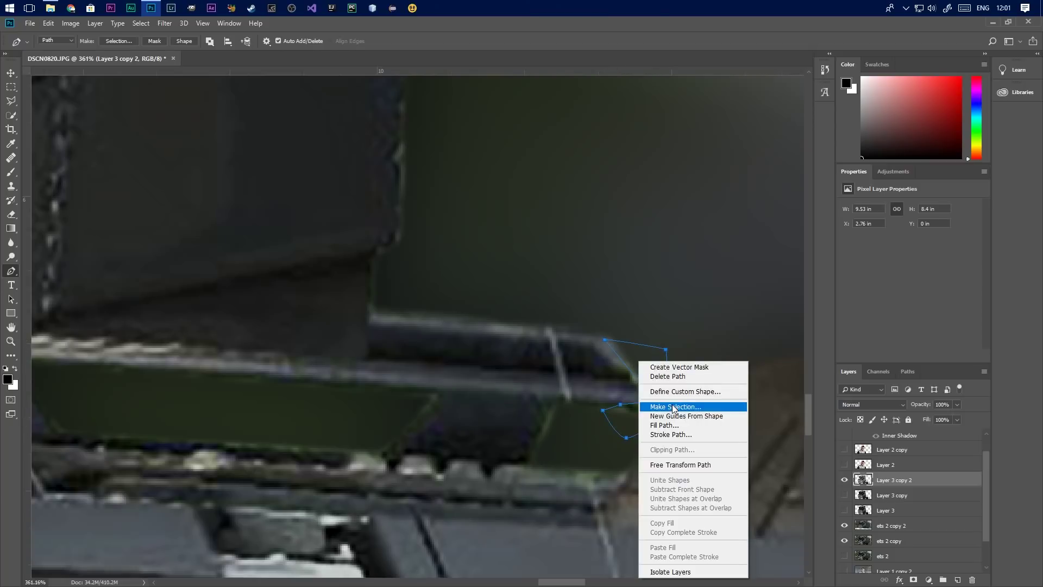
click(675, 407)
key(Return)
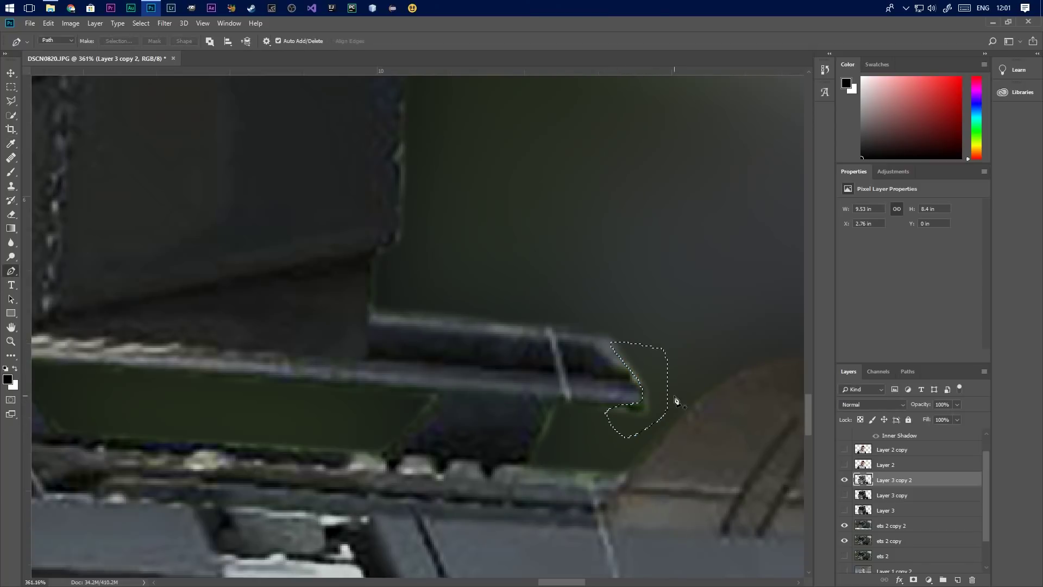
Examine the cleaned chassis rail edges up close and the truck cutout as a whole
scroll(605, 365, down, 2)
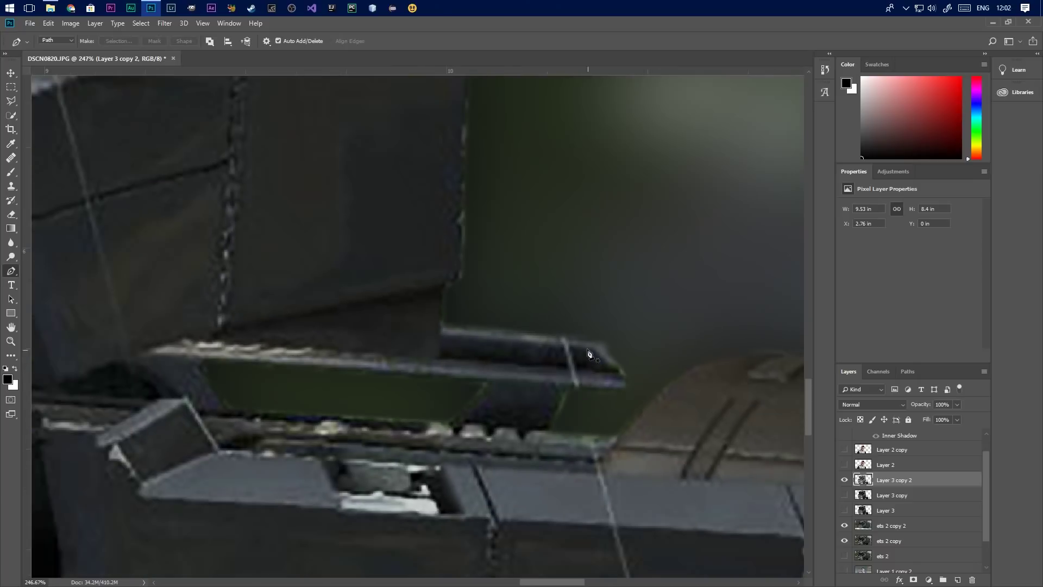
scroll(604, 326, down, 1)
scroll(605, 328, up, 2)
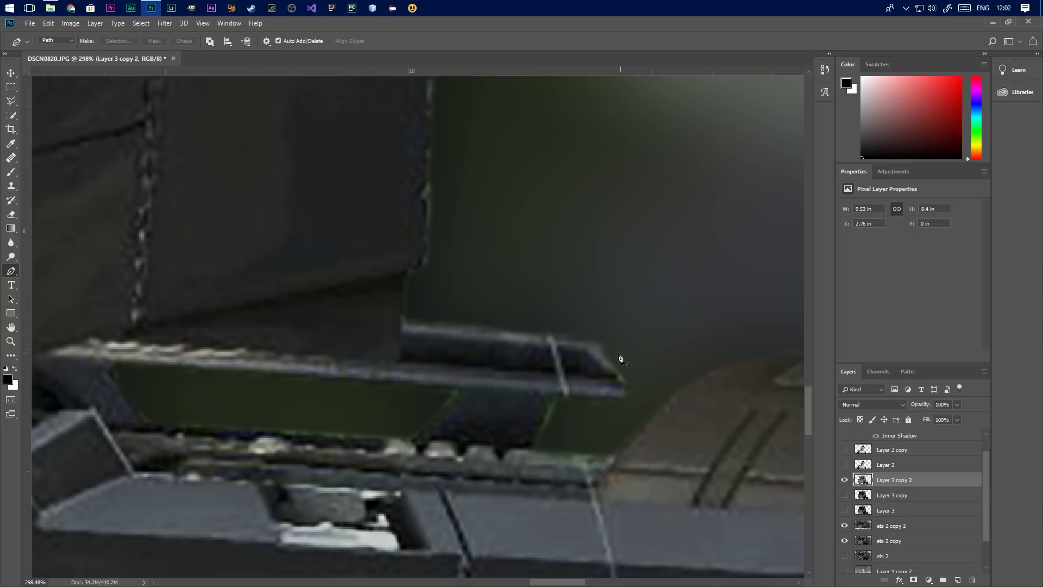
scroll(608, 354, down, 3)
scroll(604, 353, up, 2)
scroll(604, 354, down, 10)
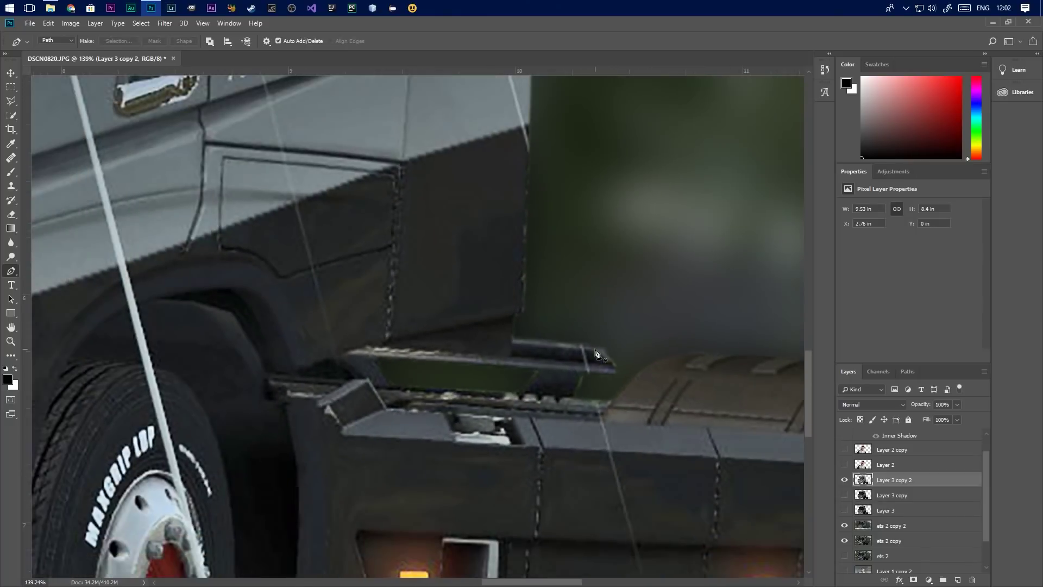
scroll(583, 382, down, 2)
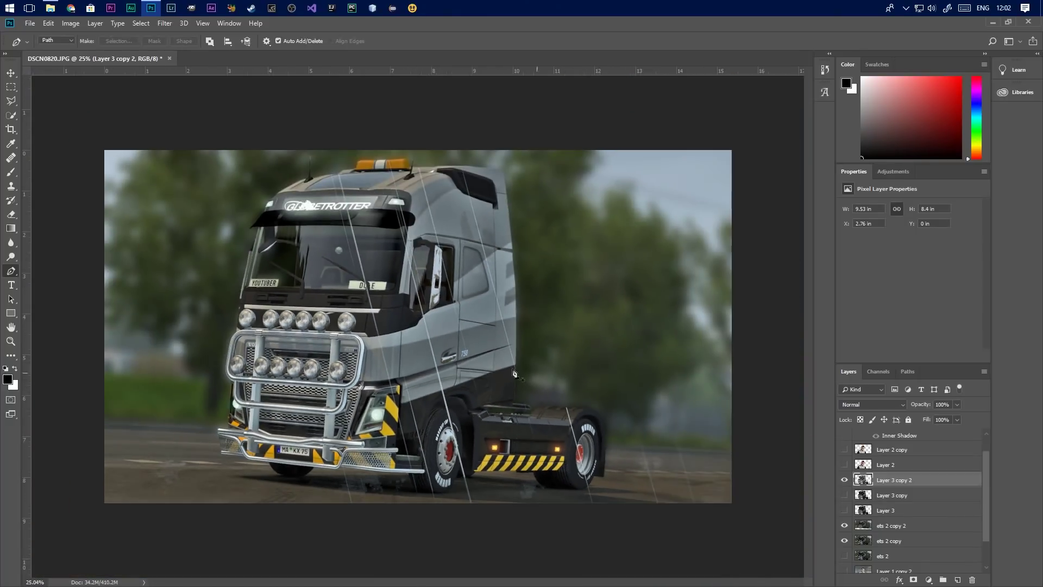
scroll(456, 265, up, 1)
Apply Brightness/Contrast to Layer 3 copy 2 with brightness 41 and contrast 73
click(71, 23)
mouse_move(90, 48)
click(212, 48)
drag(614, 71, 621, 89)
drag(621, 143, 654, 118)
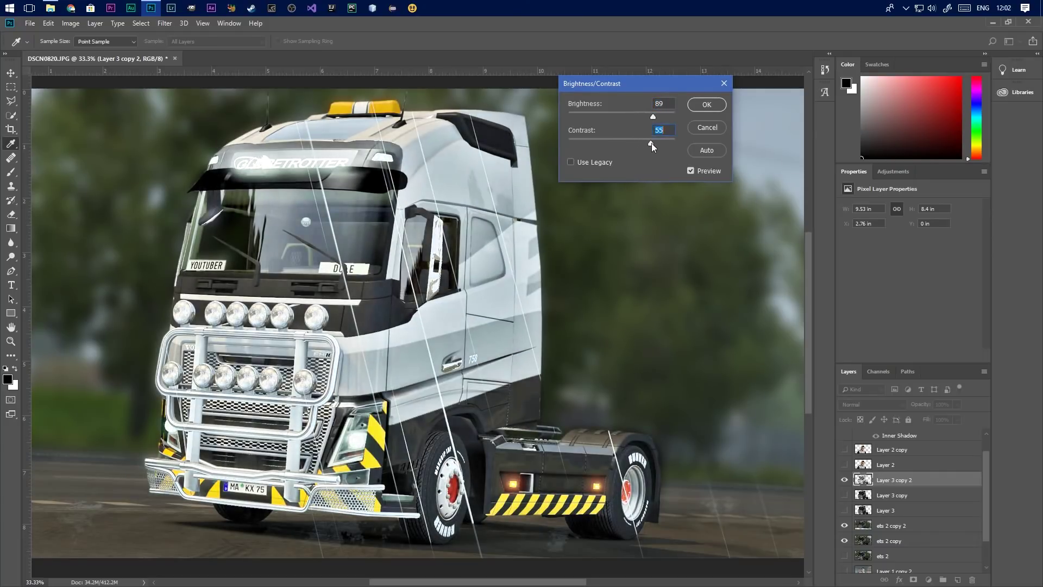
drag(653, 116, 634, 127)
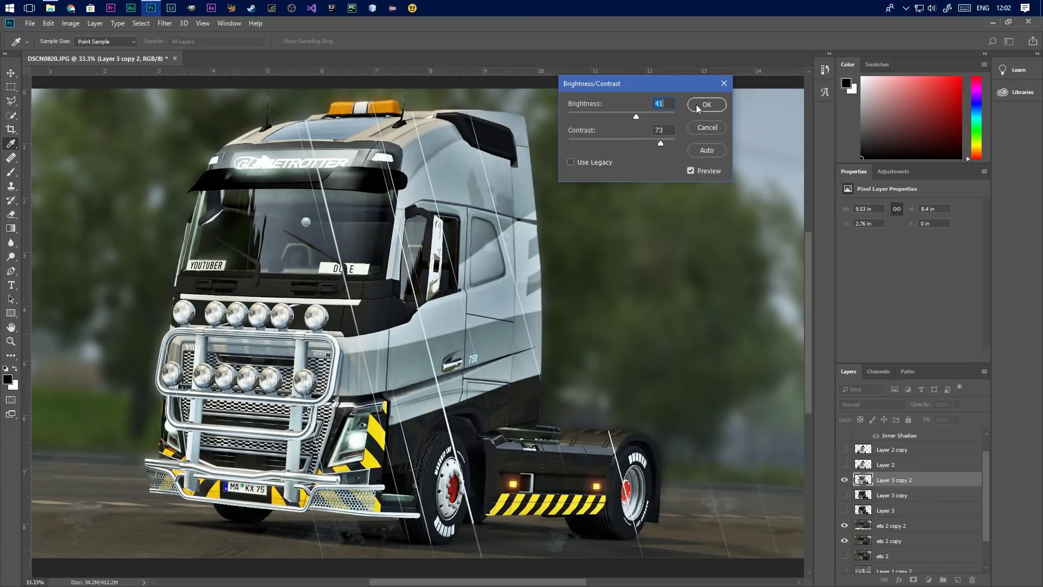
click(700, 104)
key(p)
Add an Inner Shadow to Layer 3 copy 2 with a size of 21 px, leaving Satin disabled
scroll(598, 212, down, 3)
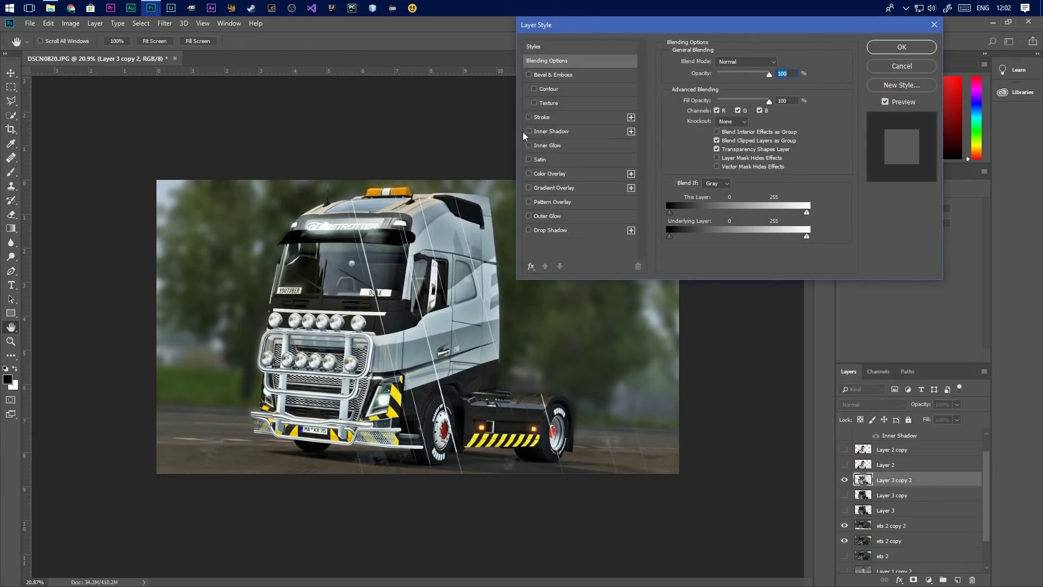
click(528, 132)
click(551, 132)
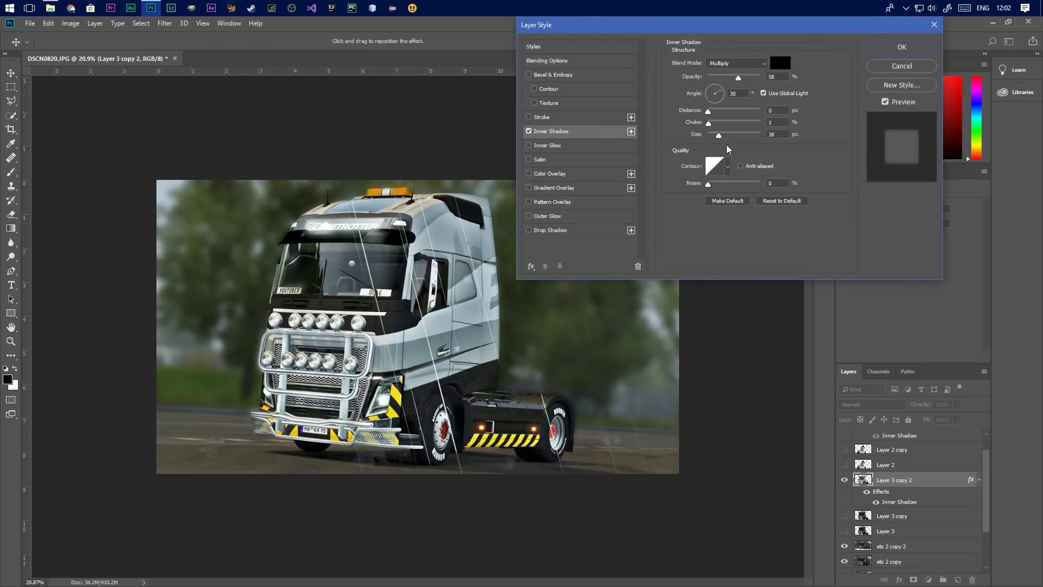
drag(716, 138, 713, 139)
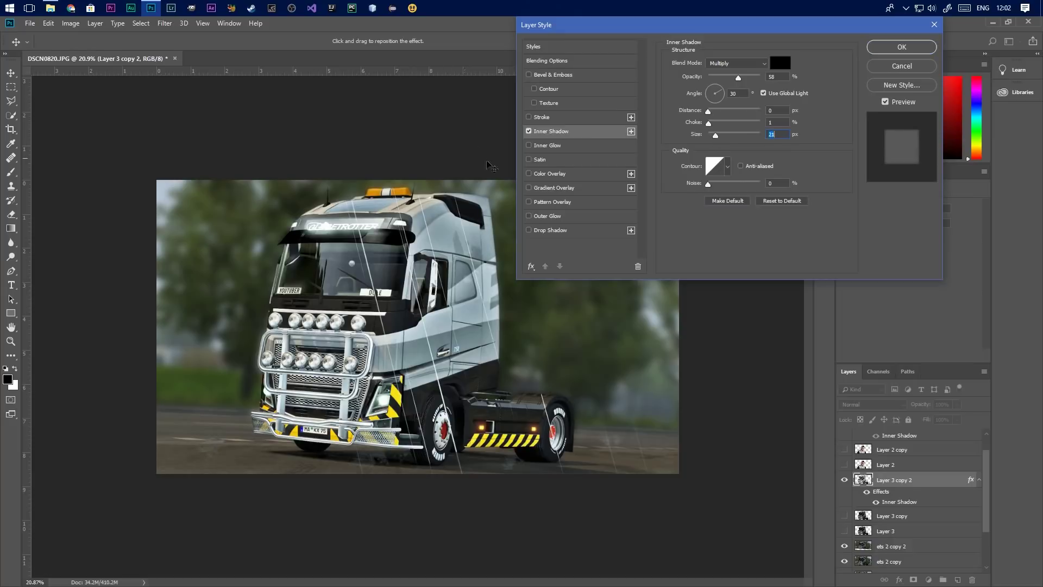
click(529, 160)
click(529, 160)
Add a blue Multiply Drop Shadow to the truck at 100% opacity and 250 px size, increase its distance and spread, and apply the layer style
click(528, 230)
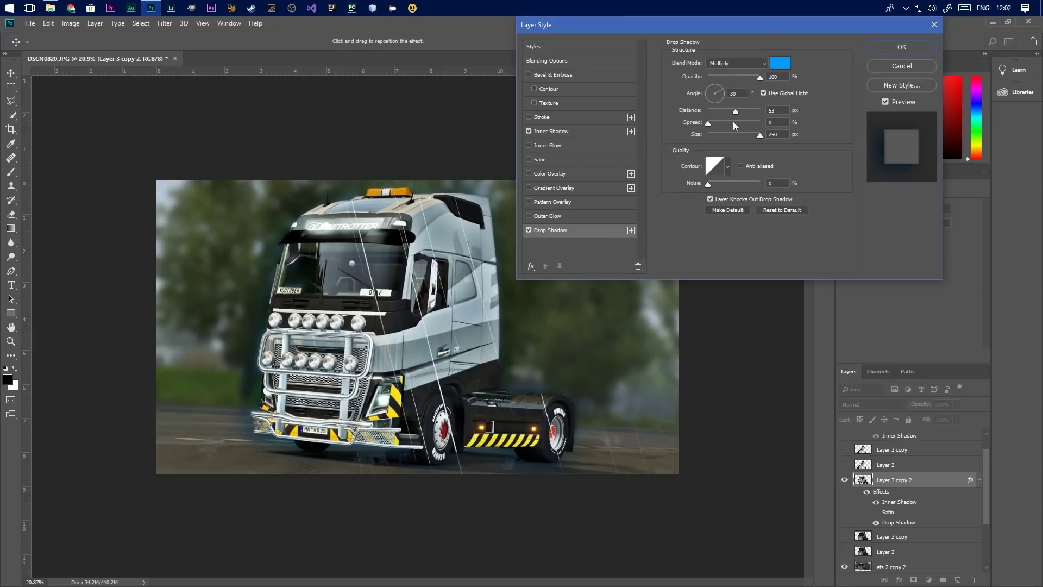
mouse_move(735, 110)
mouse_down()
mouse_move(753, 109)
mouse_move(729, 109)
mouse_move(744, 111)
mouse_up()
drag(708, 122, 728, 123)
click(901, 48)
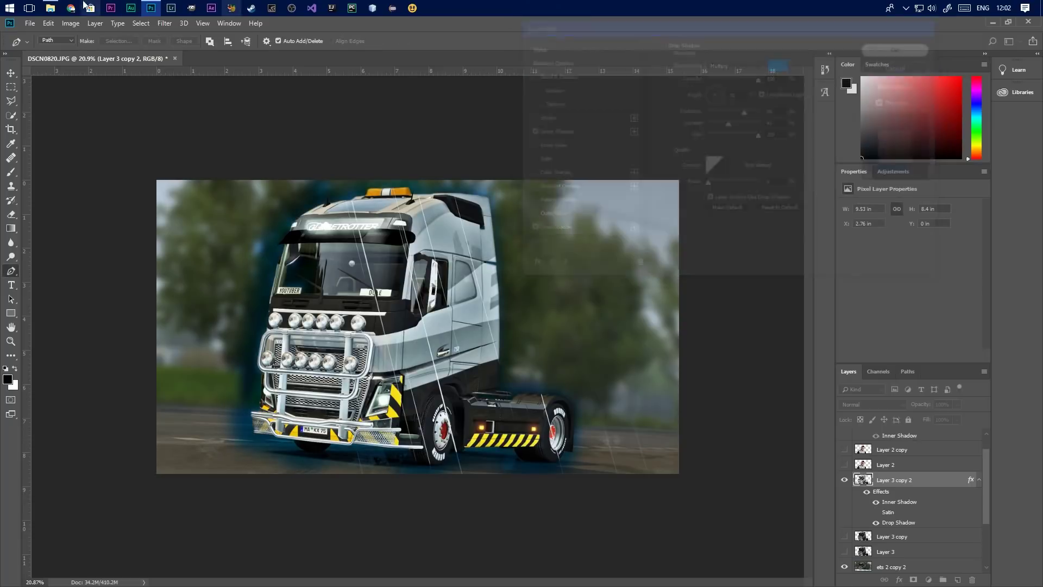
Start a Shadows/Highlights adjustment on the truck layer with shadows amount 9%, tone 41% and radius 2500 px
click(70, 23)
mouse_move(100, 52)
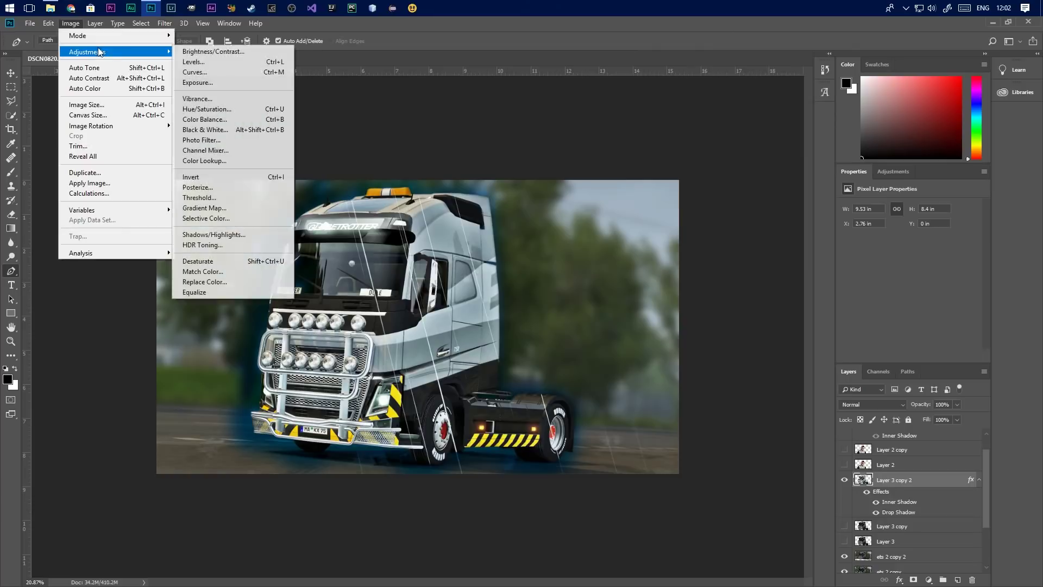
click(242, 235)
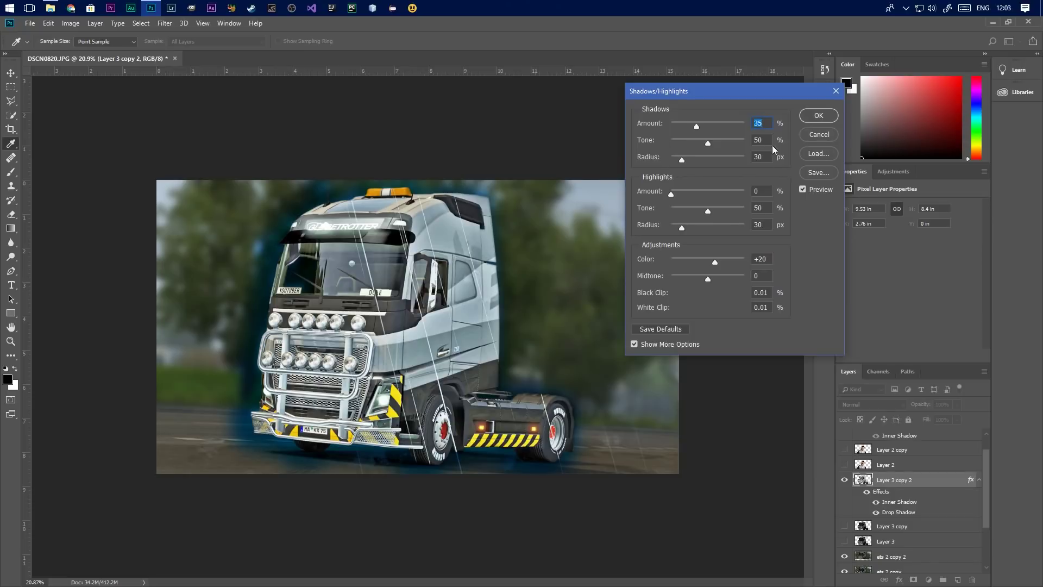
drag(695, 126, 643, 166)
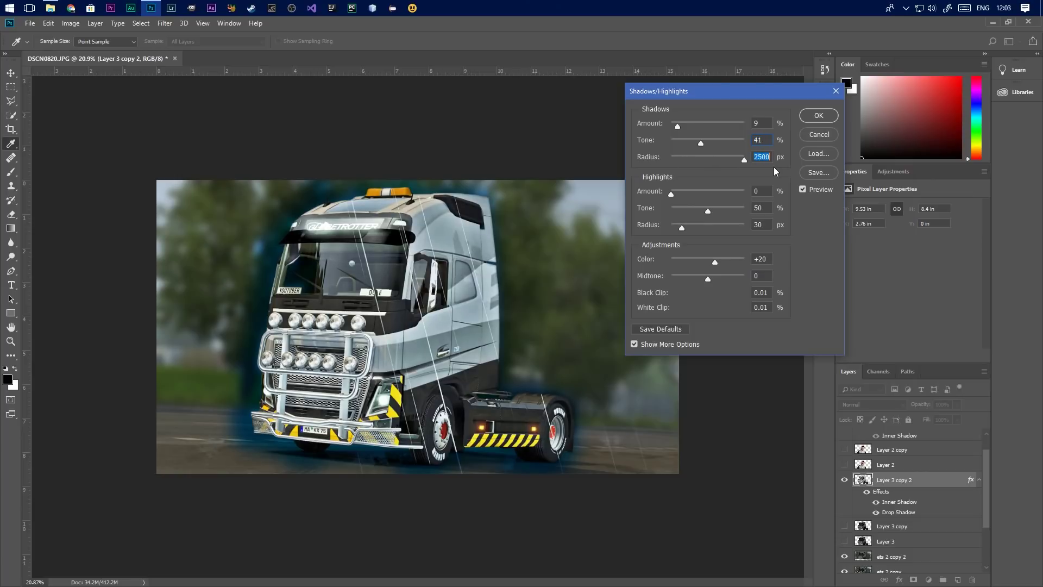
Set the highlights amount to 32% and tone to 27%, raise their radius, adjust colour and midtone, and apply Shadows/Highlights
drag(673, 194, 692, 216)
mouse_move(682, 230)
mouse_down()
mouse_move(721, 227)
mouse_move(674, 226)
mouse_up()
click(731, 228)
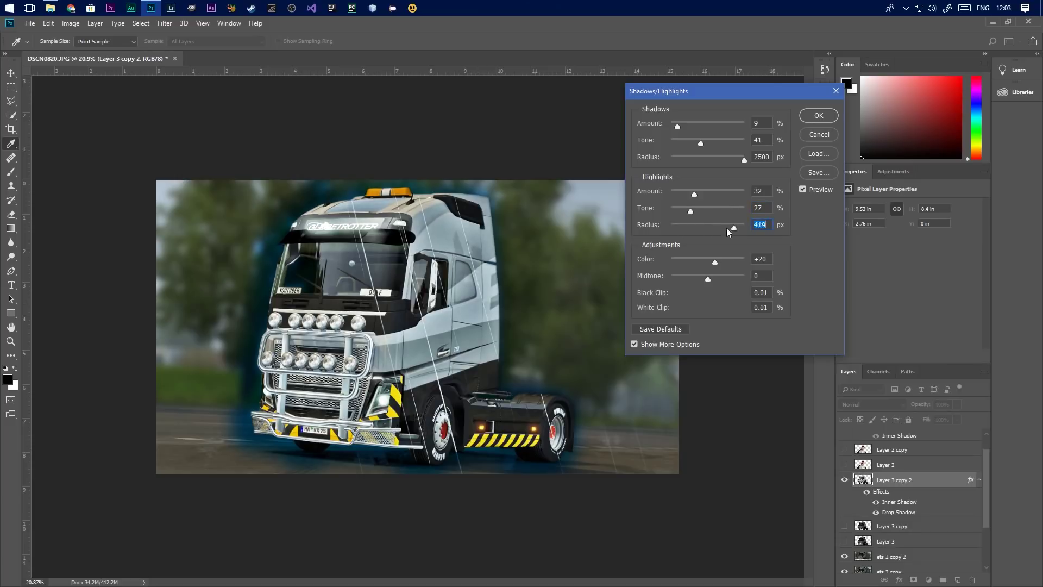
click(736, 224)
drag(716, 259, 703, 276)
click(818, 116)
key(p)
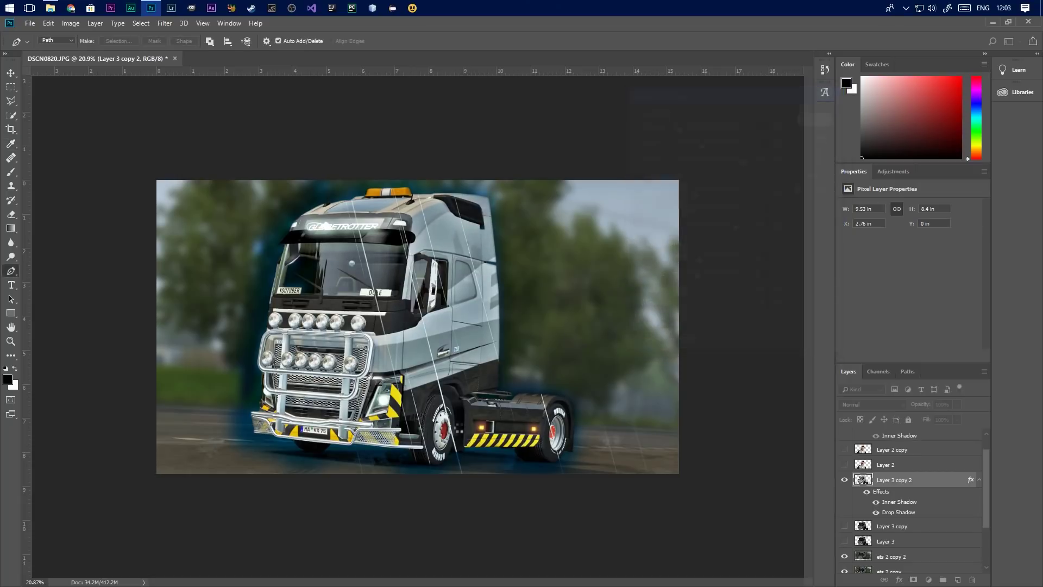
Examine the adjusted truck and its blue shadow around the wheels, cab, grille and chassis
scroll(451, 421, up, 5)
scroll(461, 387, down, 2)
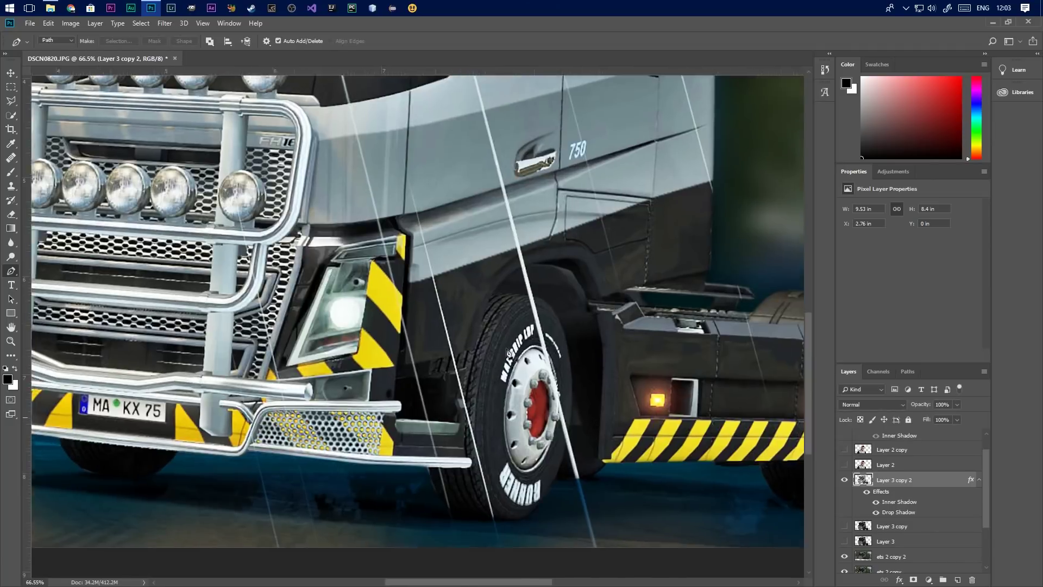
scroll(462, 387, up, 3)
scroll(448, 302, down, 6)
scroll(448, 302, down, 1)
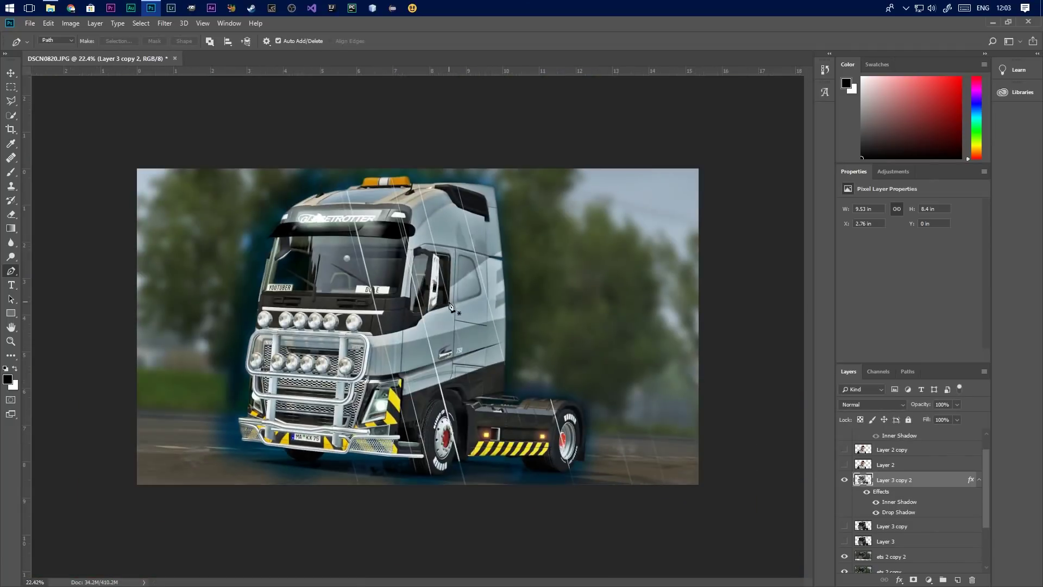
scroll(451, 305, up, 1)
scroll(447, 469, up, 2)
scroll(428, 432, down, 2)
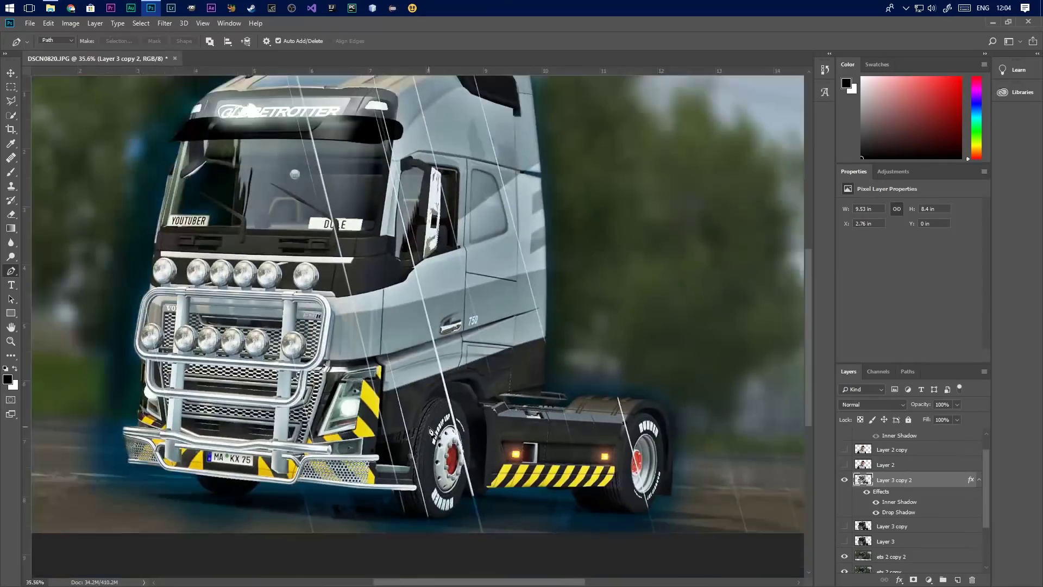
scroll(519, 409, up, 5)
scroll(520, 409, down, 6)
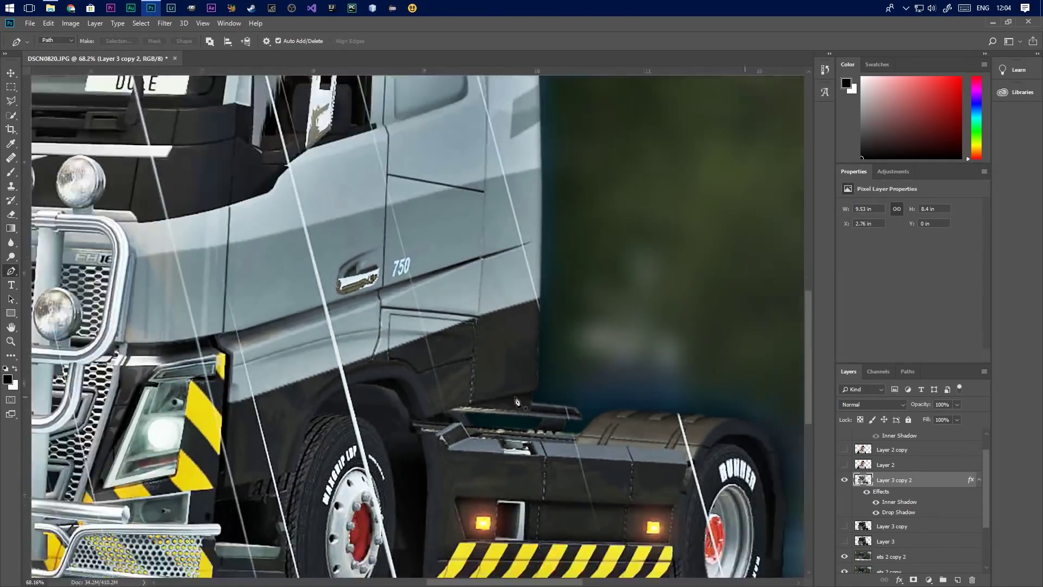
scroll(417, 343, up, 1)
scroll(417, 344, down, 1)
scroll(418, 340, up, 1)
scroll(418, 337, down, 2)
scroll(418, 334, up, 1)
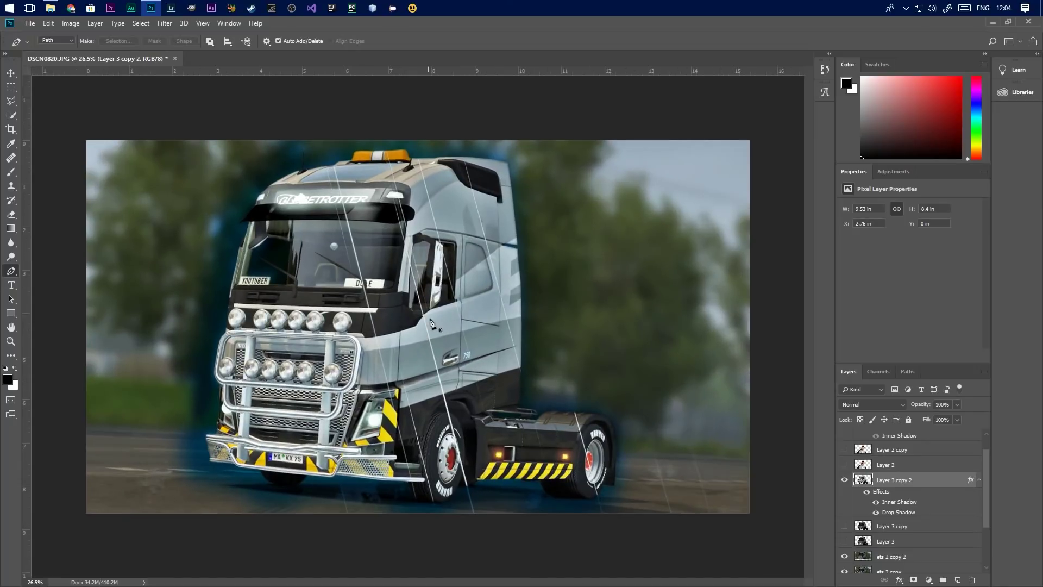
scroll(437, 319, down, 1)
scroll(893, 535, down, 1)
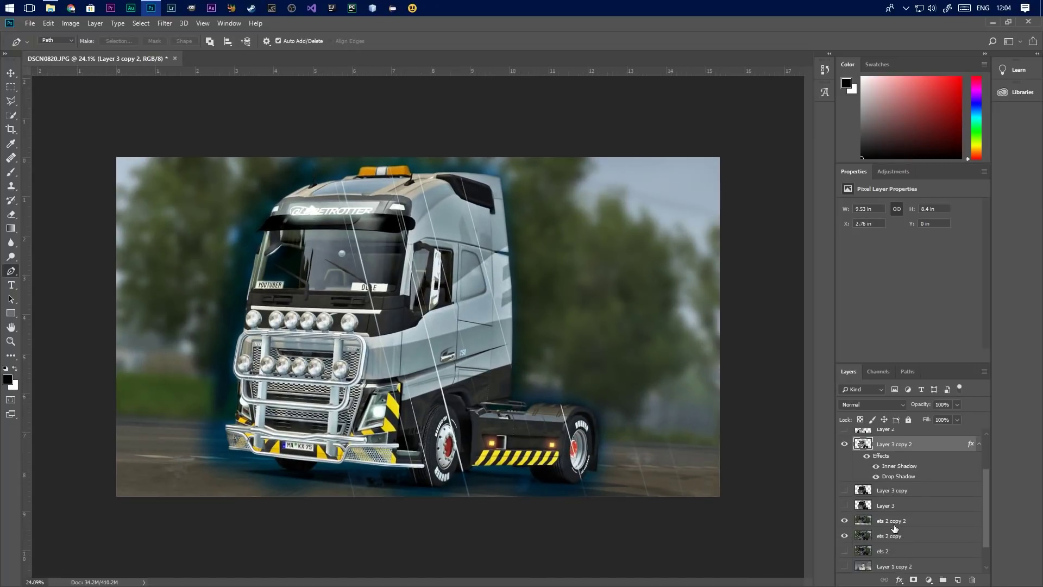
Start a Shadows/Highlights adjustment on the ets 2 copy layer with shadows amount 33%, tone 88% and radius 99 px
click(901, 523)
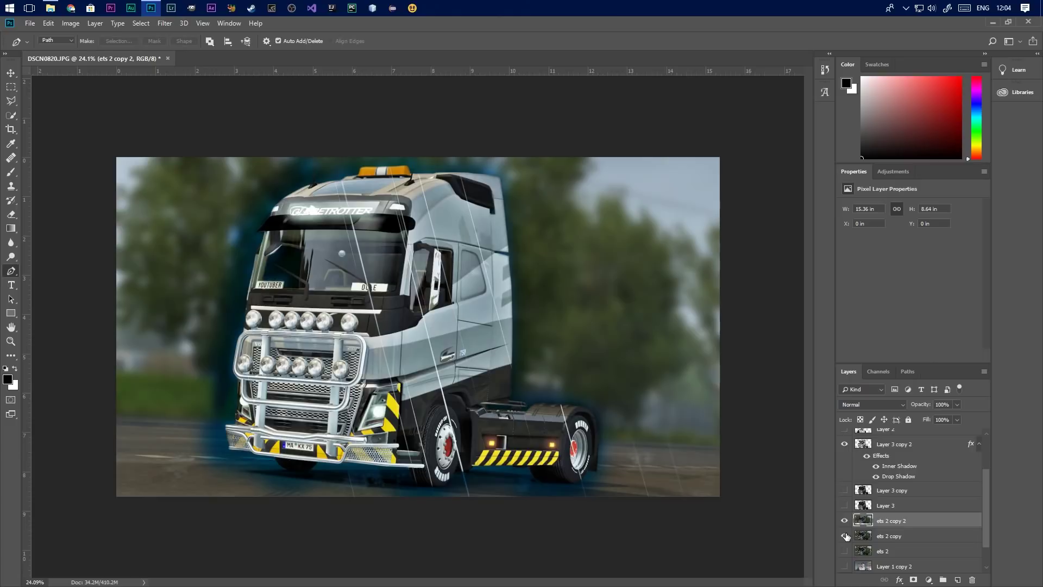
click(908, 537)
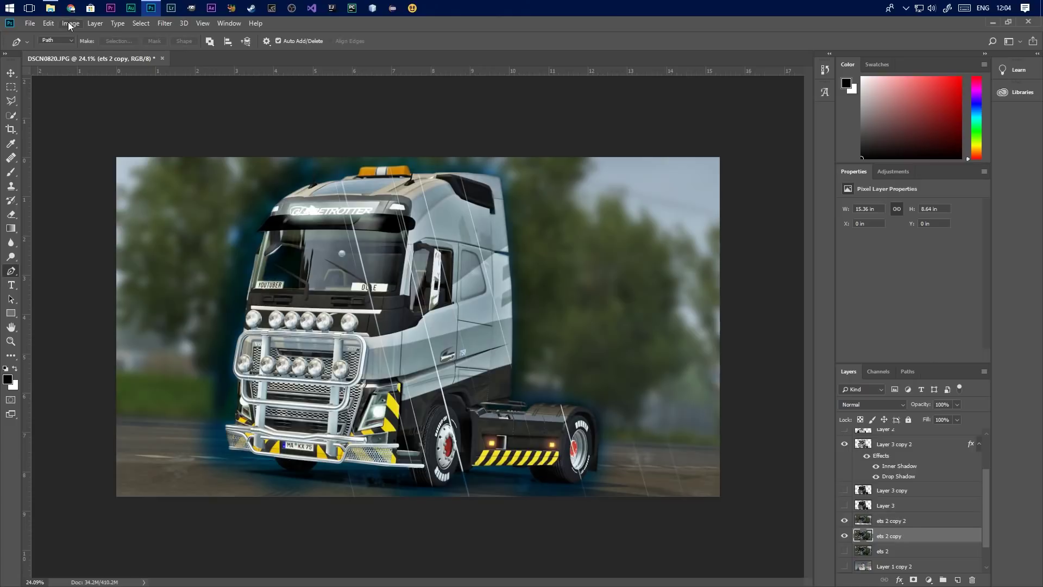
click(67, 21)
mouse_move(109, 49)
click(249, 236)
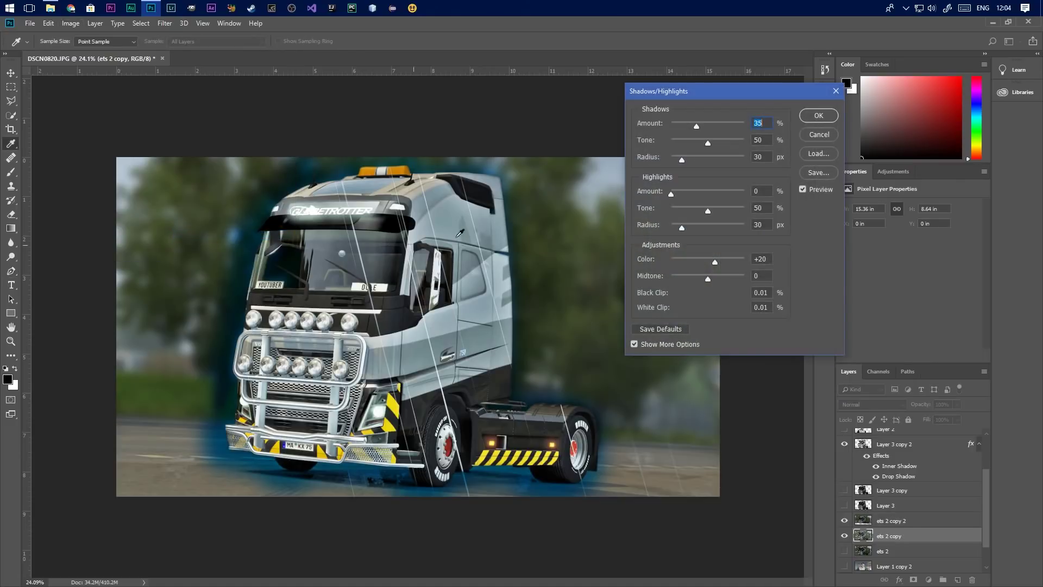
drag(705, 84, 689, 151)
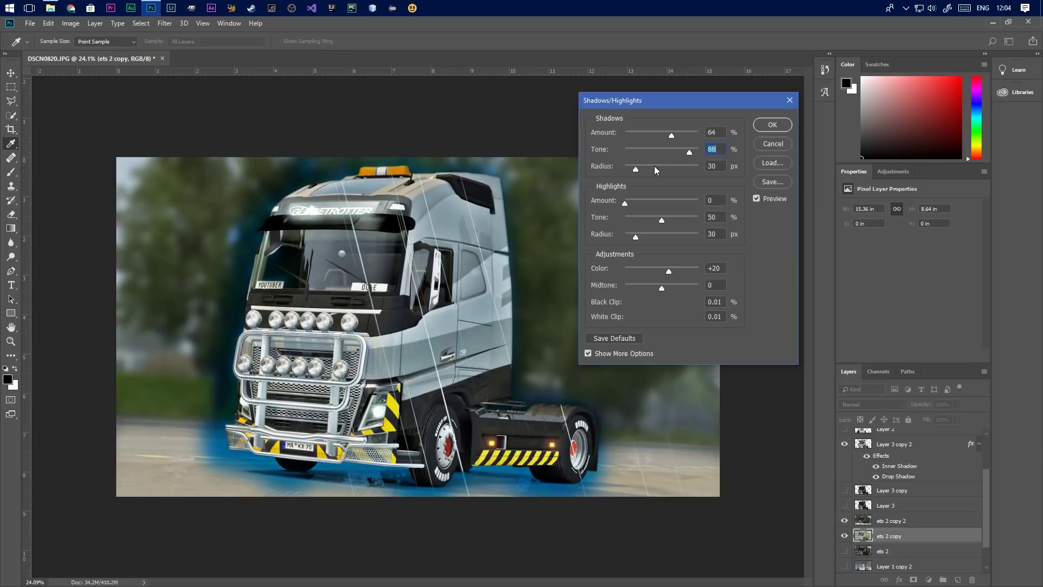
click(686, 167)
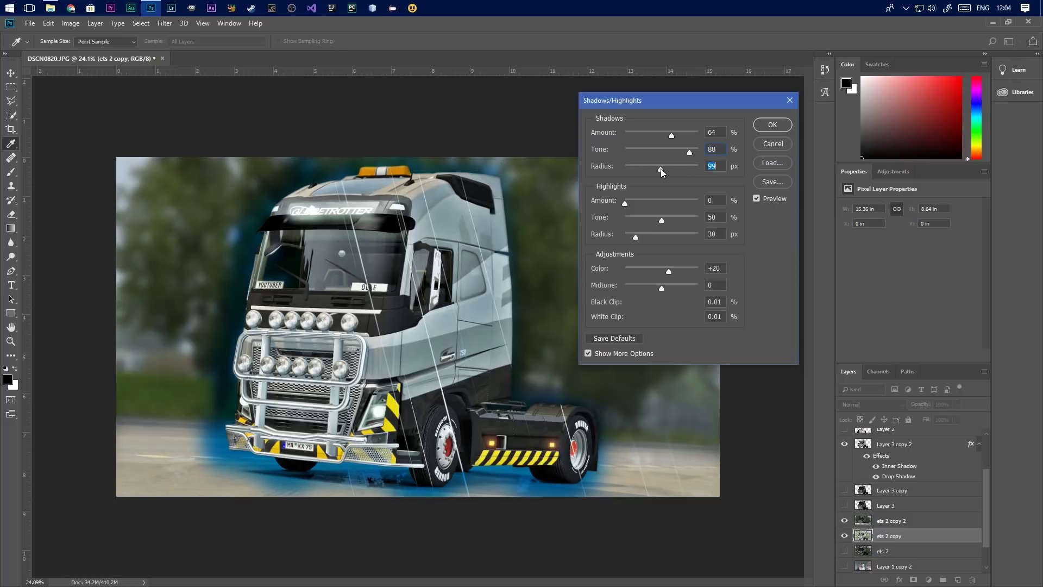
drag(672, 136, 650, 135)
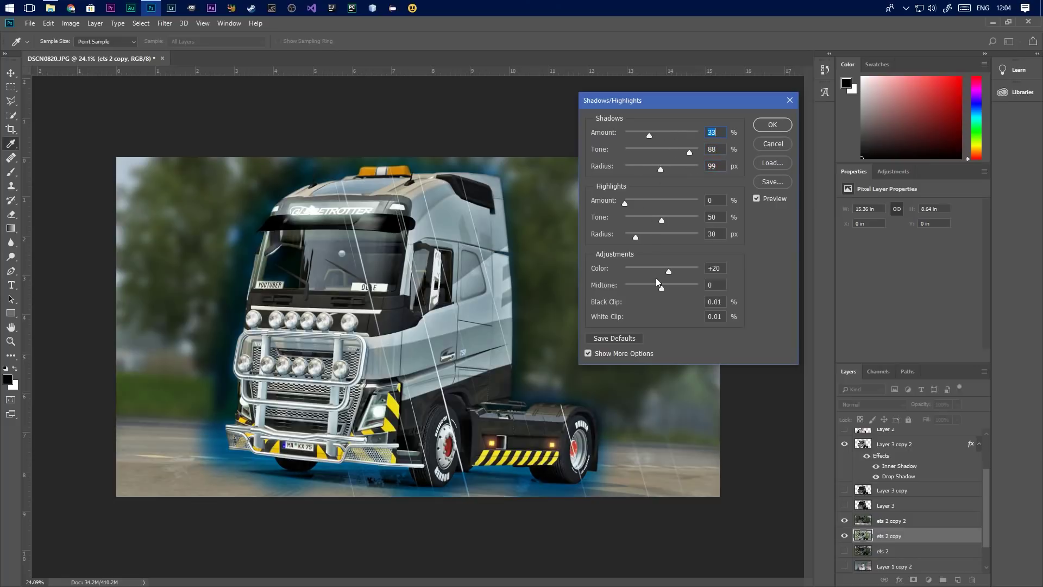
Set midtone to +94, highlights amount to 100% and highlights tone to 63%, and apply Shadows/Highlights
drag(662, 286, 694, 289)
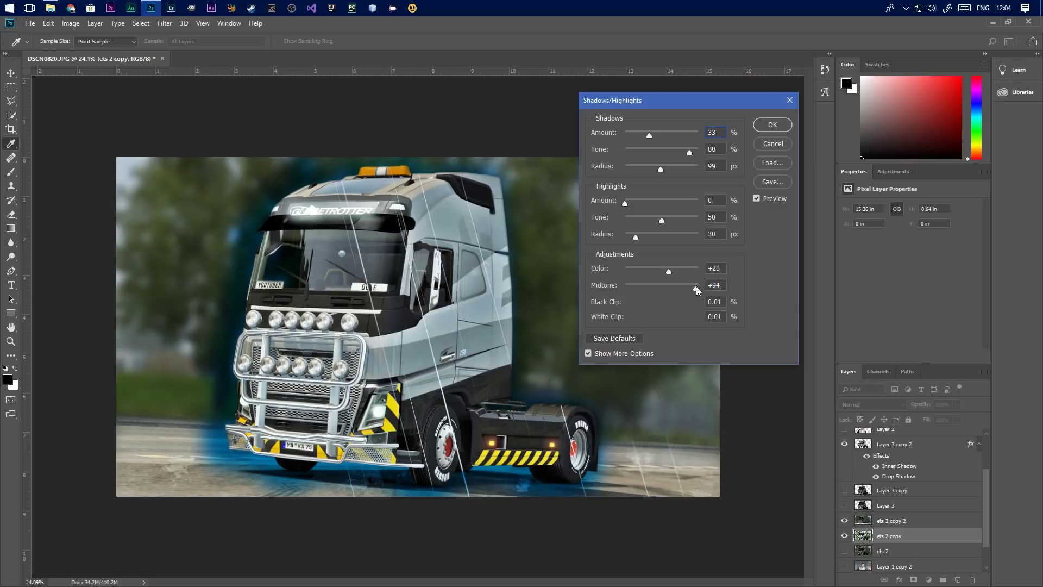
drag(662, 225, 691, 229)
drag(625, 204, 650, 205)
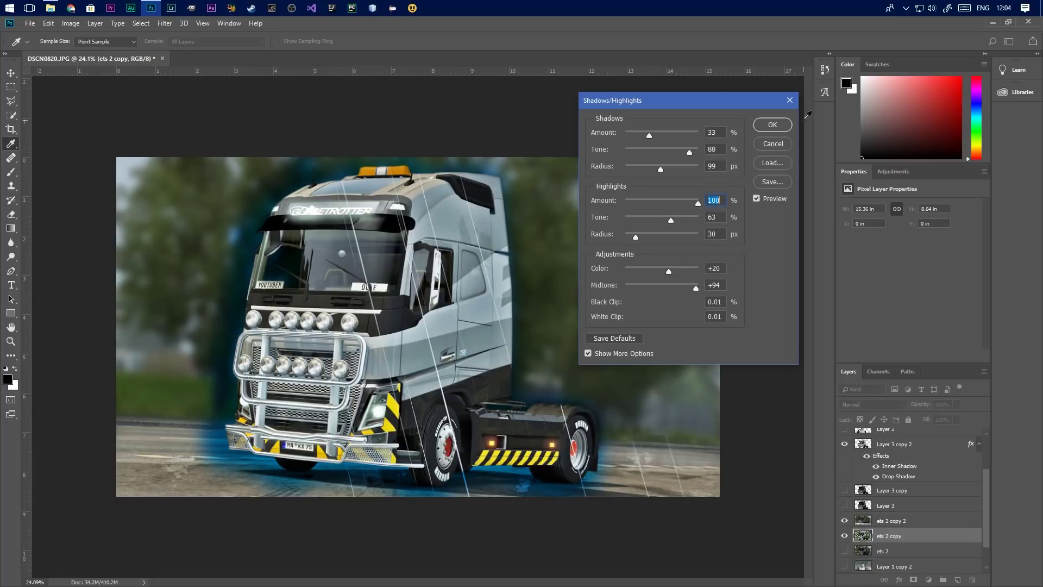
click(760, 129)
key(v)
scroll(394, 365, down, 3)
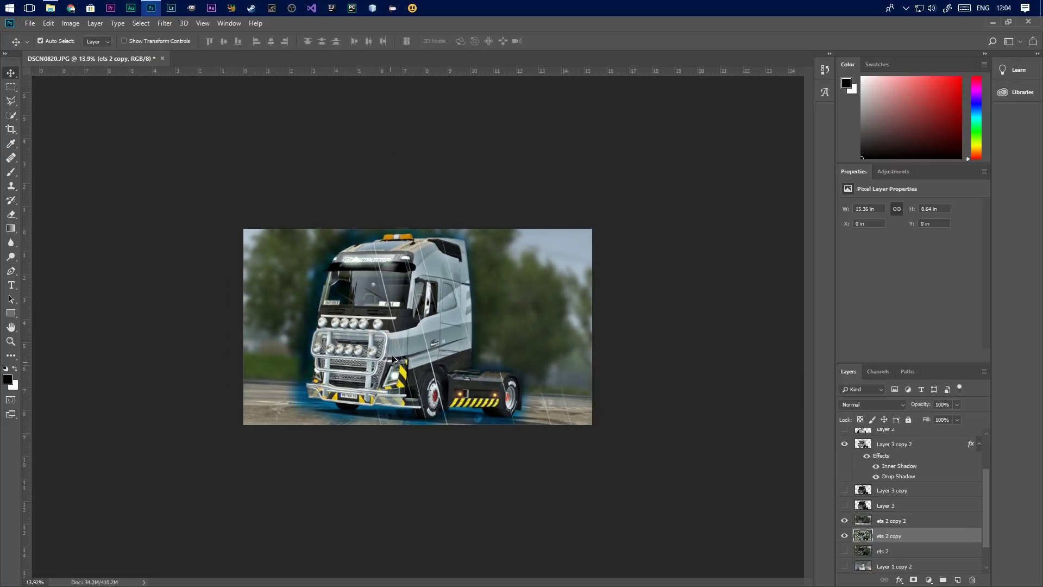
scroll(393, 365, up, 3)
Reduce the saturation of the ets 2 copy 2 background layer to -43 with Hue/Saturation
click(896, 521)
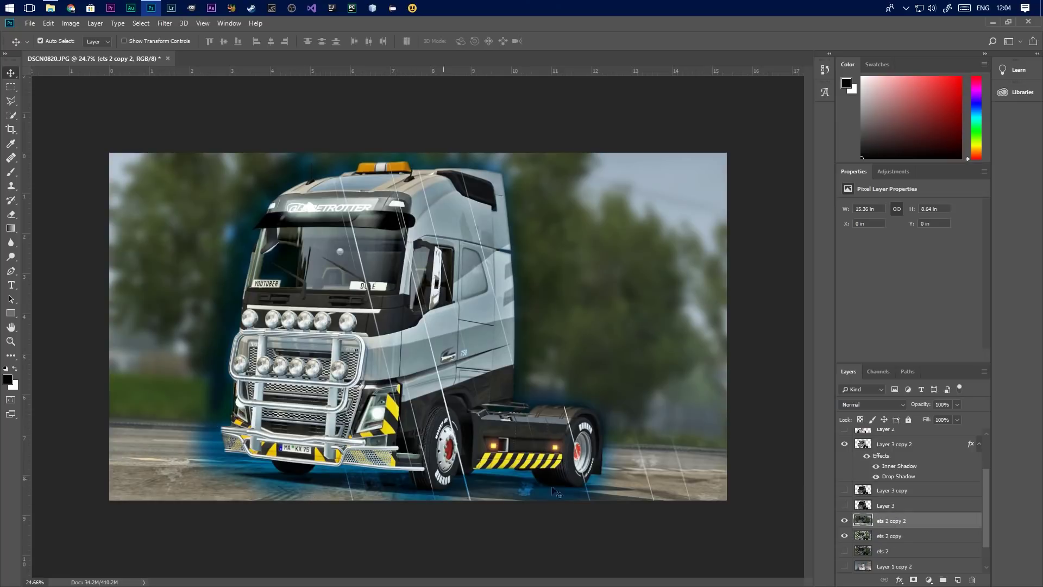
key(ctrl+u)
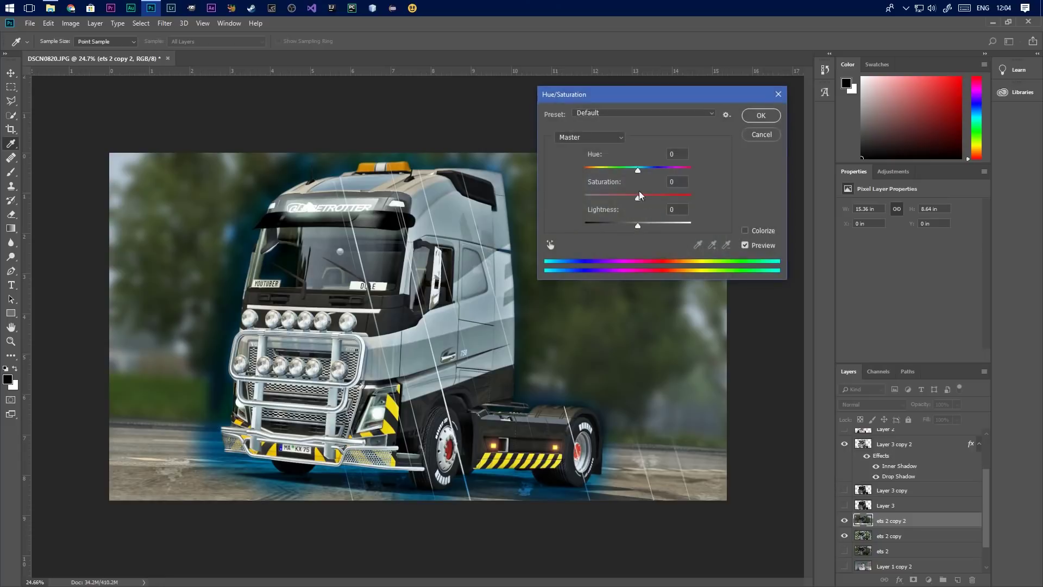
drag(640, 195, 617, 201)
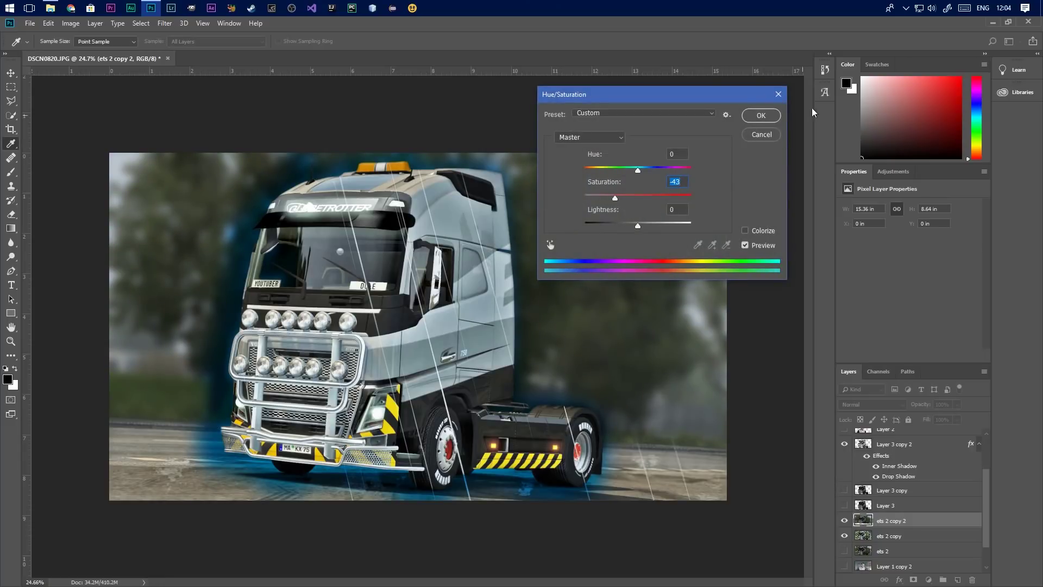
click(761, 115)
Apply Shadows/Highlights to the ets 2 copy 2 layer with shadows amount 0%, shadows tone 66% and highlights amount 58%
click(70, 23)
mouse_move(87, 52)
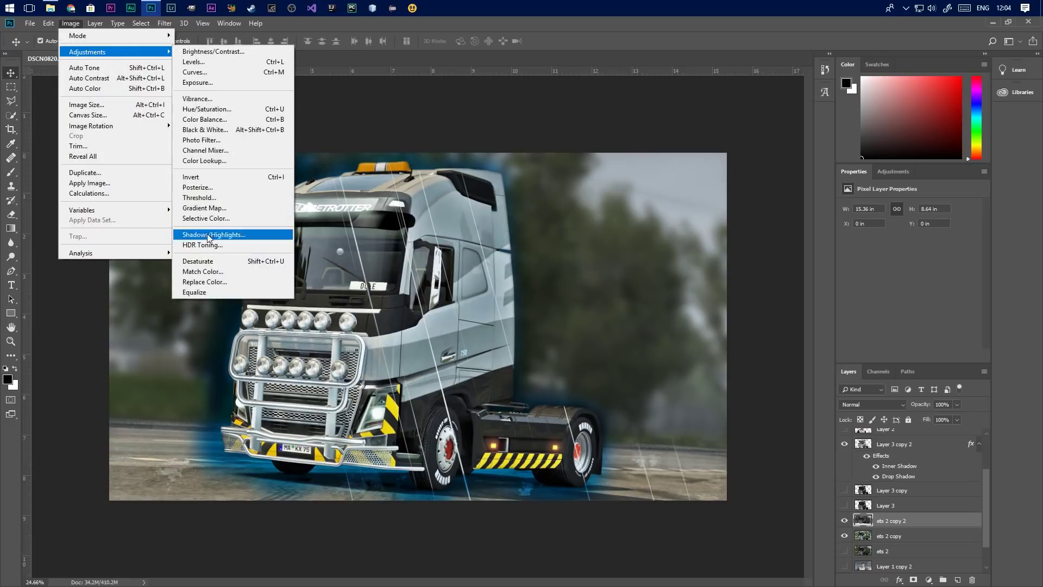
click(225, 232)
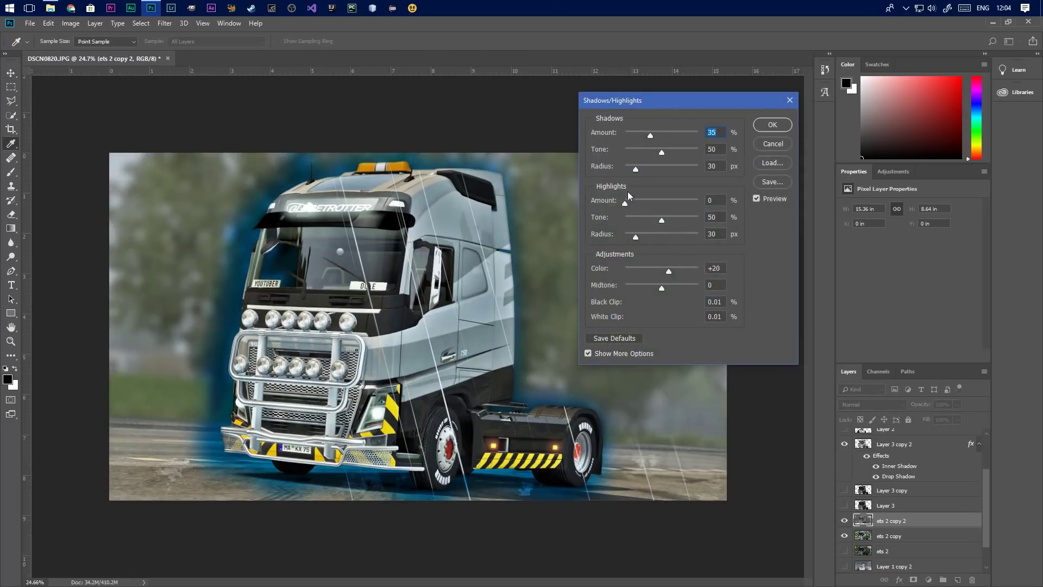
drag(658, 107, 650, 130)
drag(735, 146, 675, 146)
drag(653, 195, 694, 194)
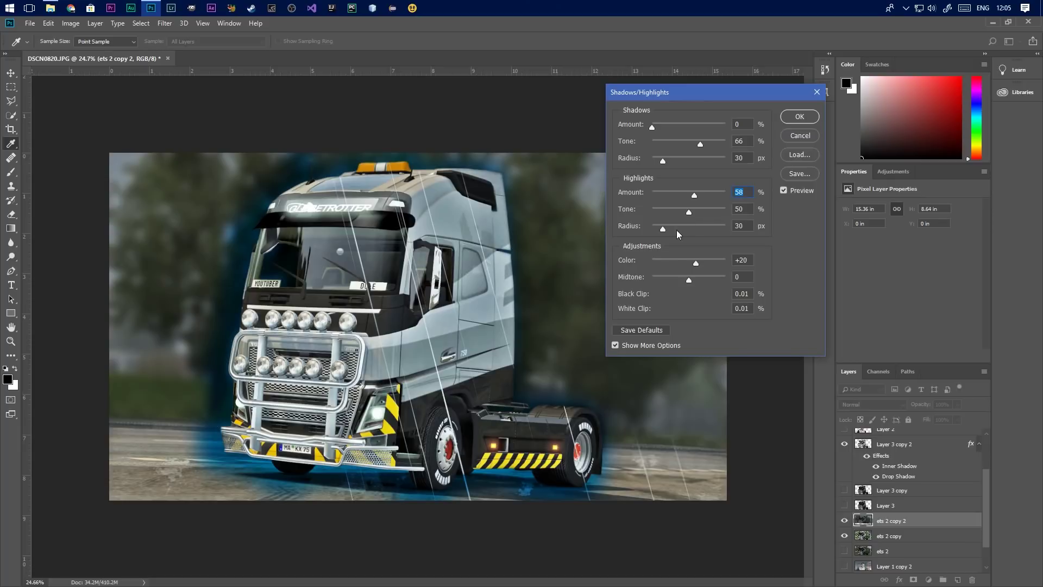
click(798, 116)
Examine the finished truck composition against its darkened background, checking the whole image and the cab up close
key(v)
scroll(539, 344, down, 3)
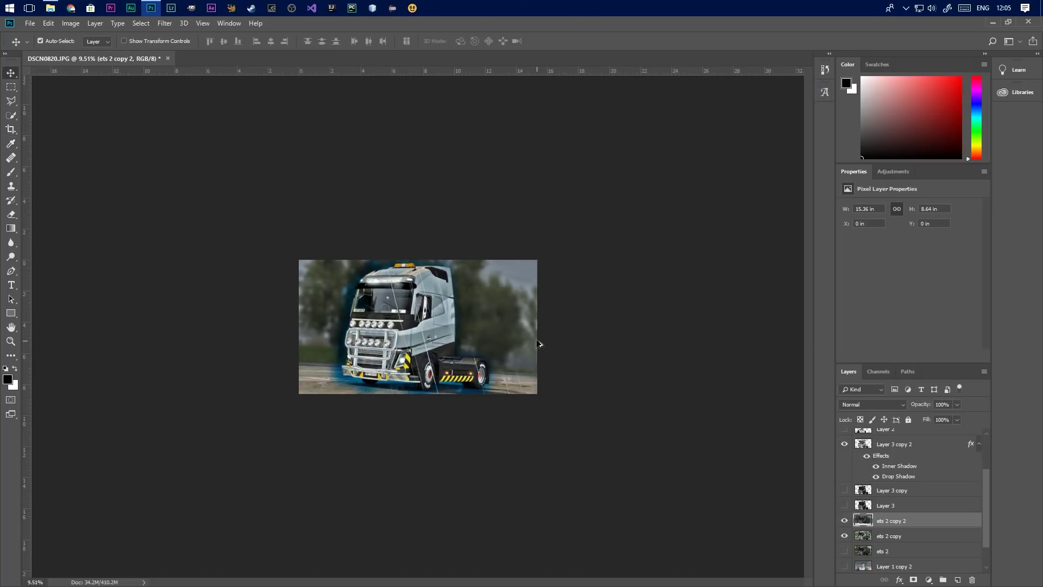
scroll(539, 344, up, 4)
scroll(520, 346, down, 1)
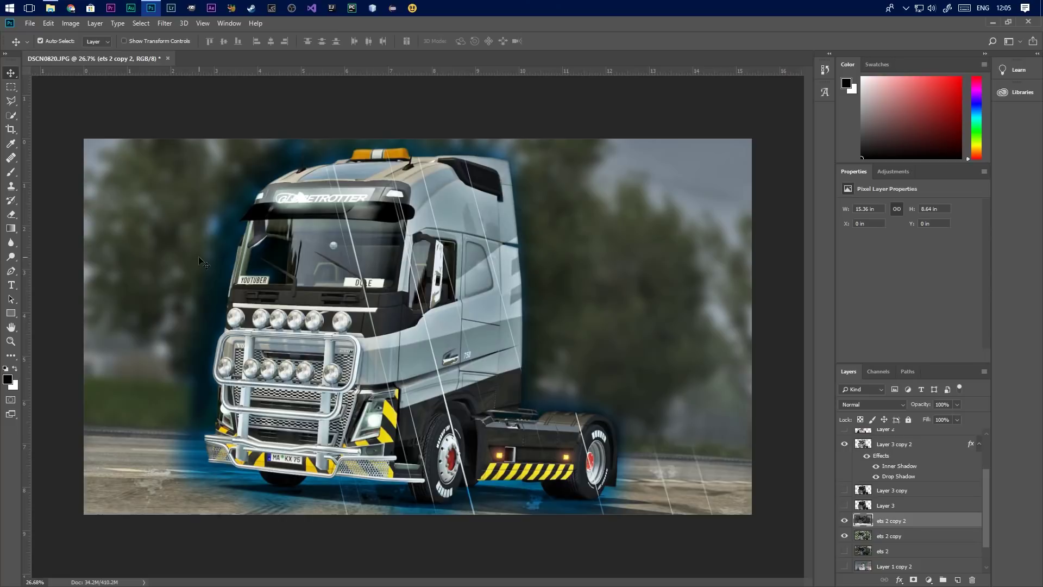
scroll(432, 242, up, 1)
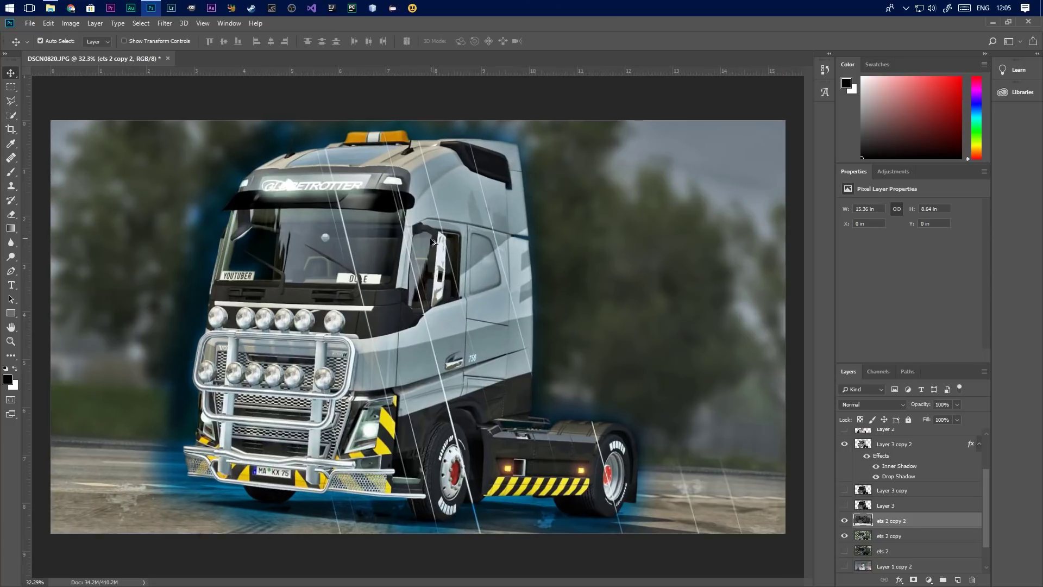
scroll(433, 241, up, 3)
scroll(467, 248, down, 4)
scroll(503, 133, up, 5)
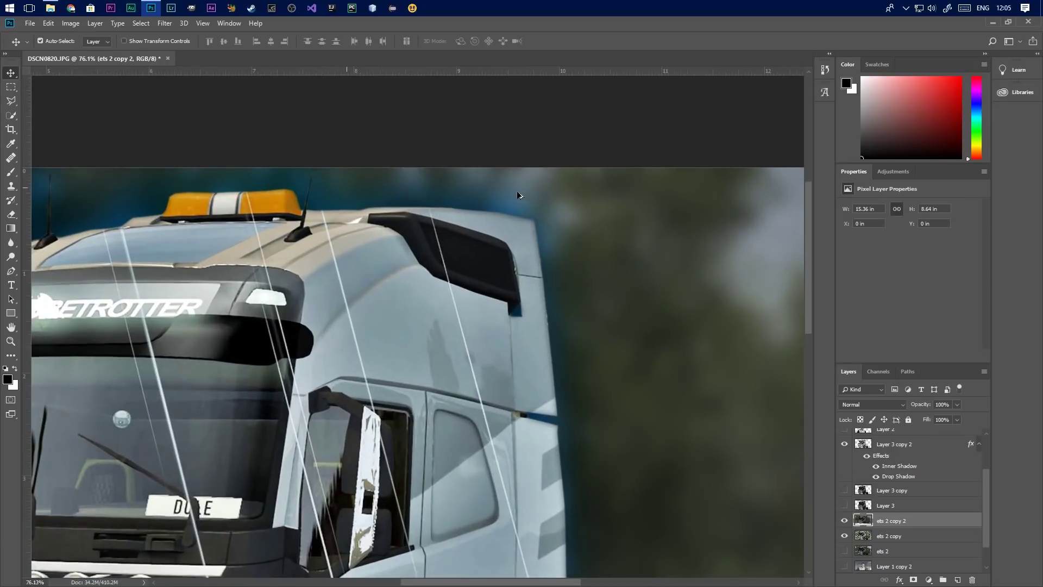
scroll(518, 195, down, 5)
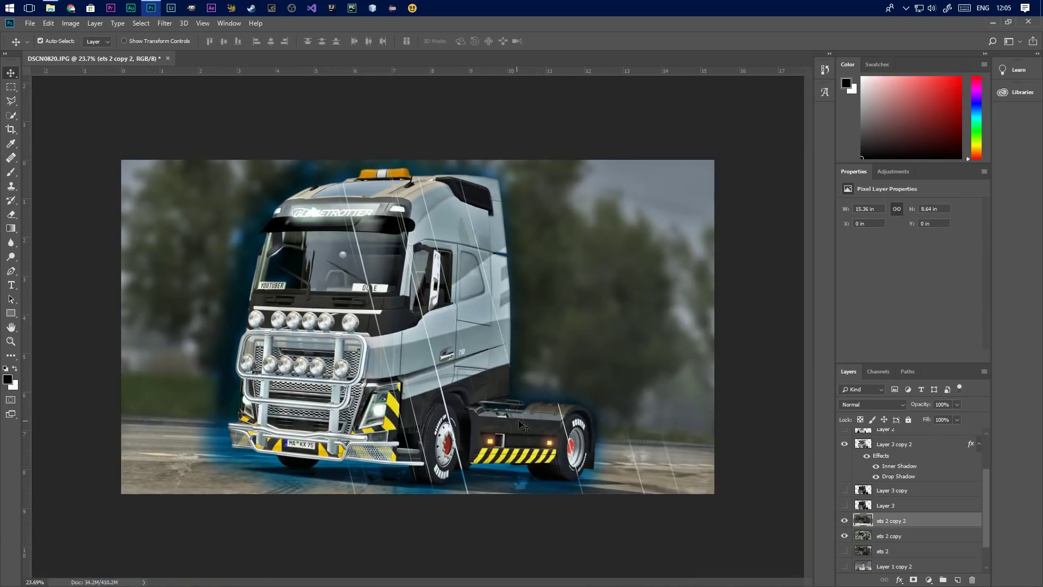
scroll(519, 424, up, 2)
scroll(483, 383, down, 2)
scroll(505, 364, down, 1)
scroll(515, 350, up, 2)
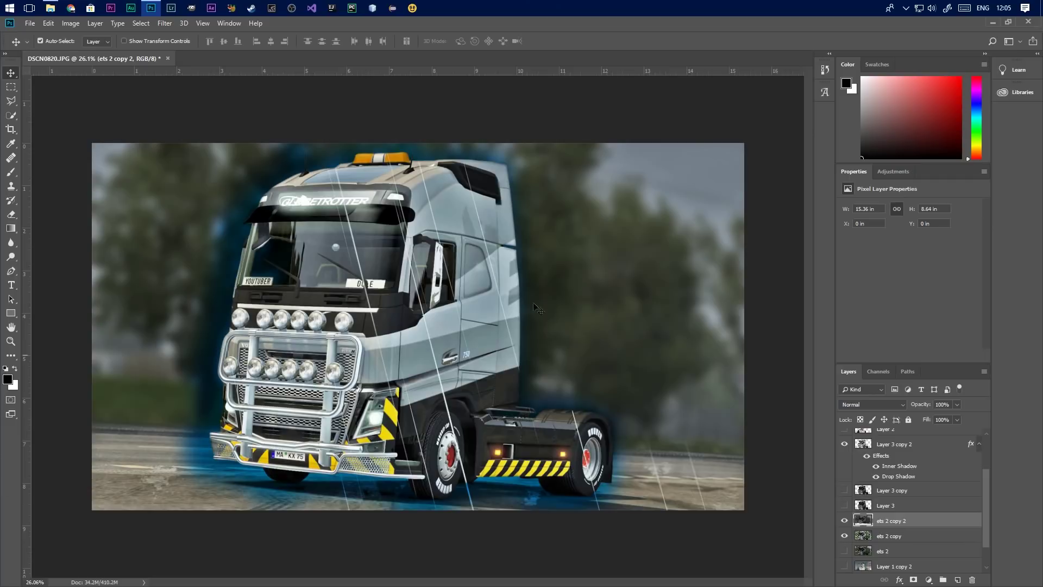
scroll(421, 324, down, 2)
scroll(426, 282, up, 3)
scroll(454, 271, down, 2)
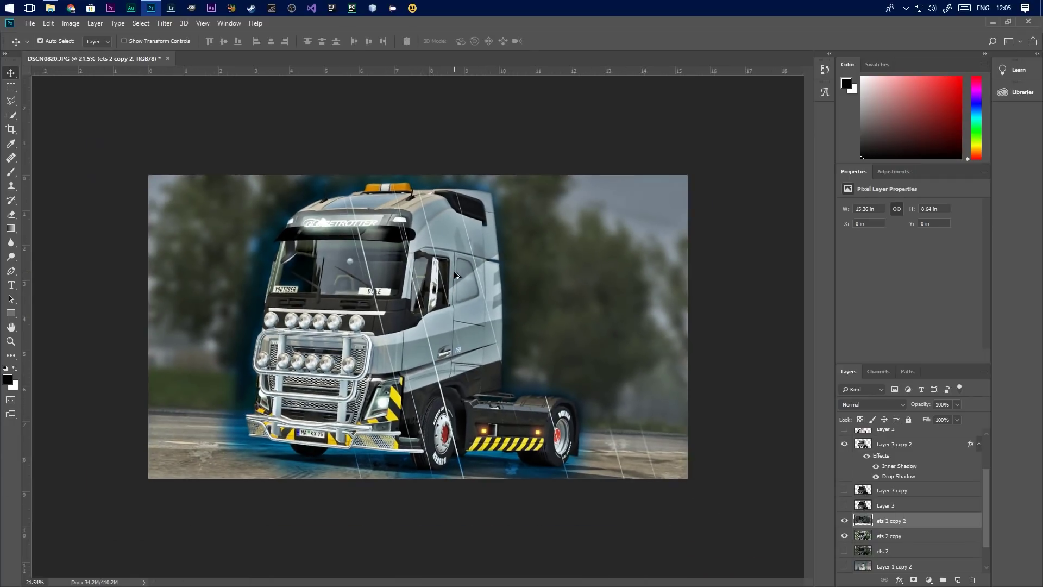
scroll(454, 271, up, 3)
scroll(473, 261, down, 2)
scroll(473, 261, up, 3)
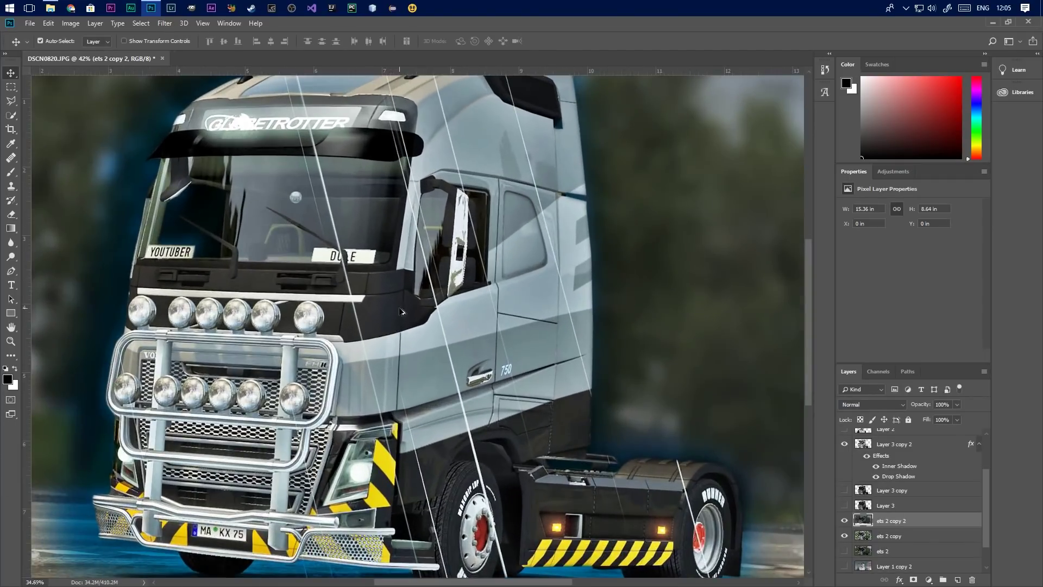
scroll(401, 313, down, 2)
scroll(380, 282, up, 2)
scroll(379, 280, down, 4)
scroll(380, 281, up, 4)
scroll(386, 282, down, 3)
scroll(386, 283, up, 2)
scroll(387, 284, down, 3)
scroll(358, 350, up, 3)
scroll(380, 326, down, 3)
scroll(448, 306, up, 1)
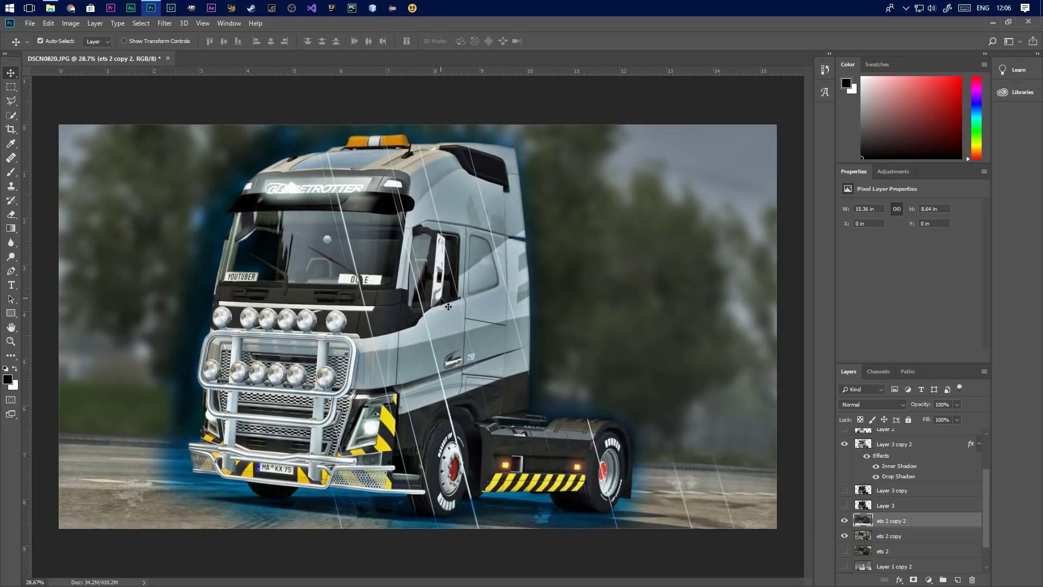
scroll(344, 253, up, 3)
scroll(345, 253, down, 4)
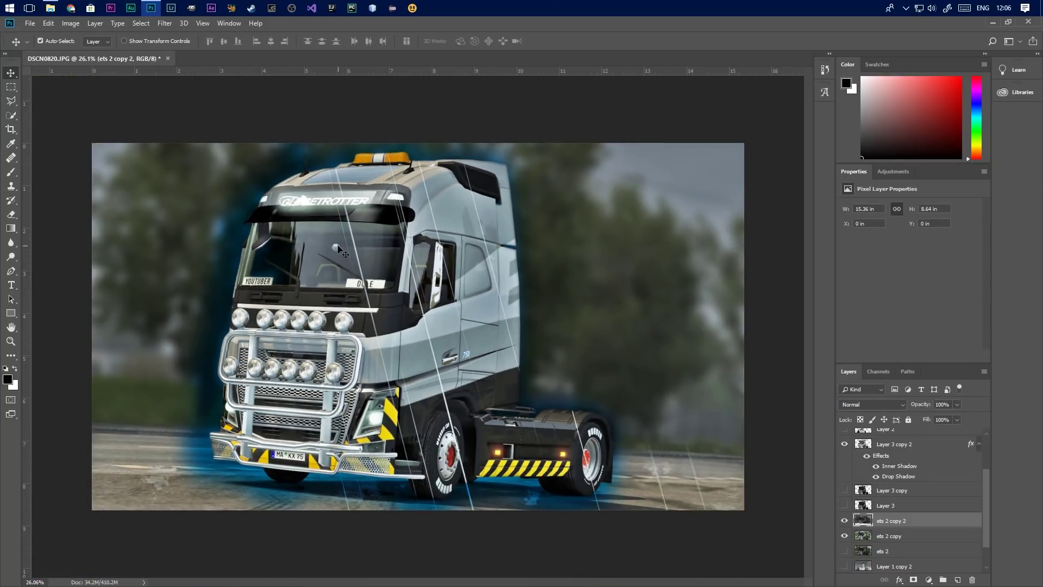
Hide the truck and its background layers, show the retouched portrait with its blurred background, and inspect the face
click(844, 521)
click(844, 536)
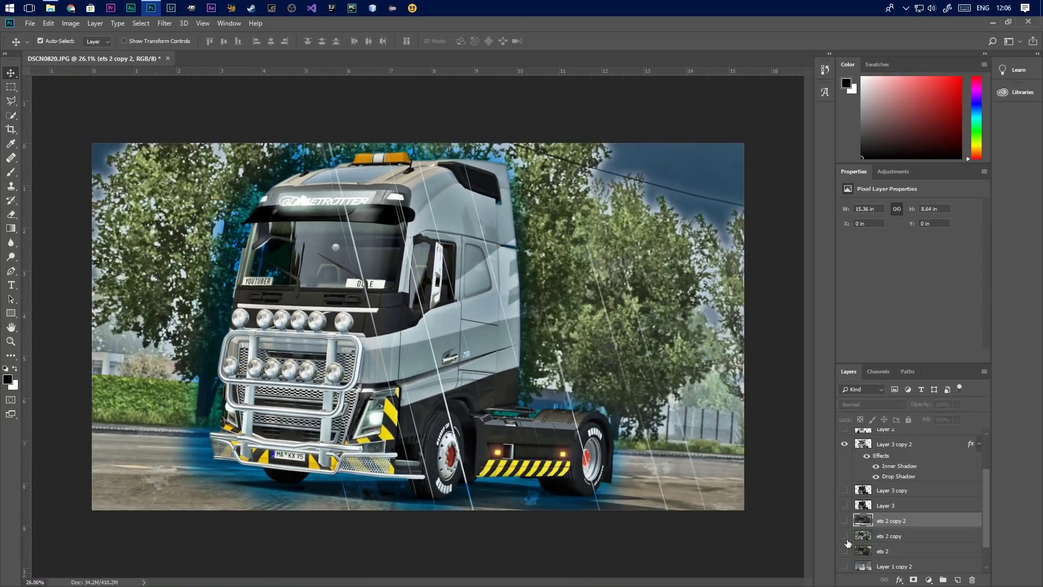
click(844, 550)
click(844, 444)
scroll(908, 480, down, 2)
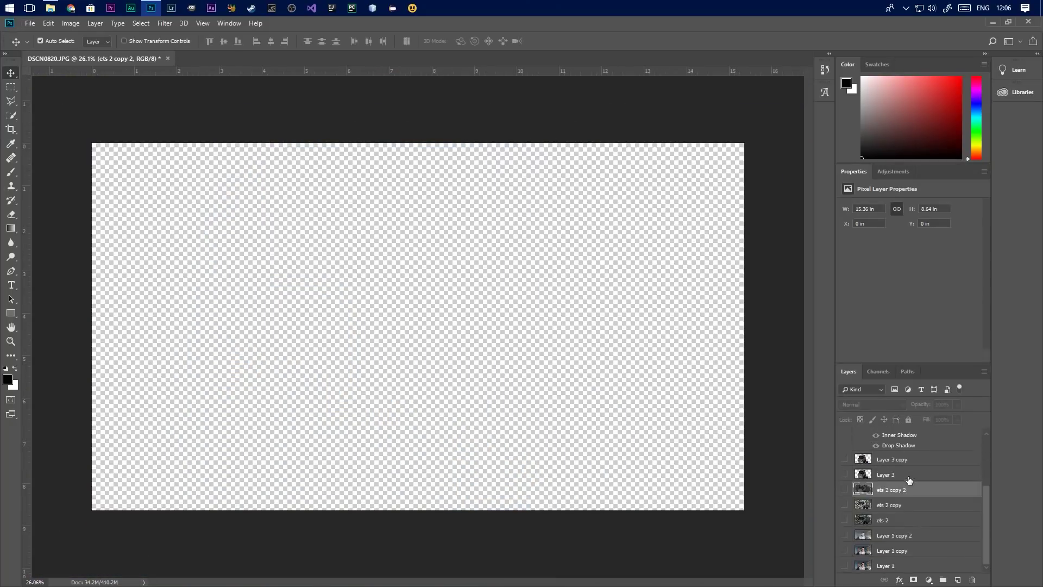
click(847, 536)
scroll(909, 500, up, 3)
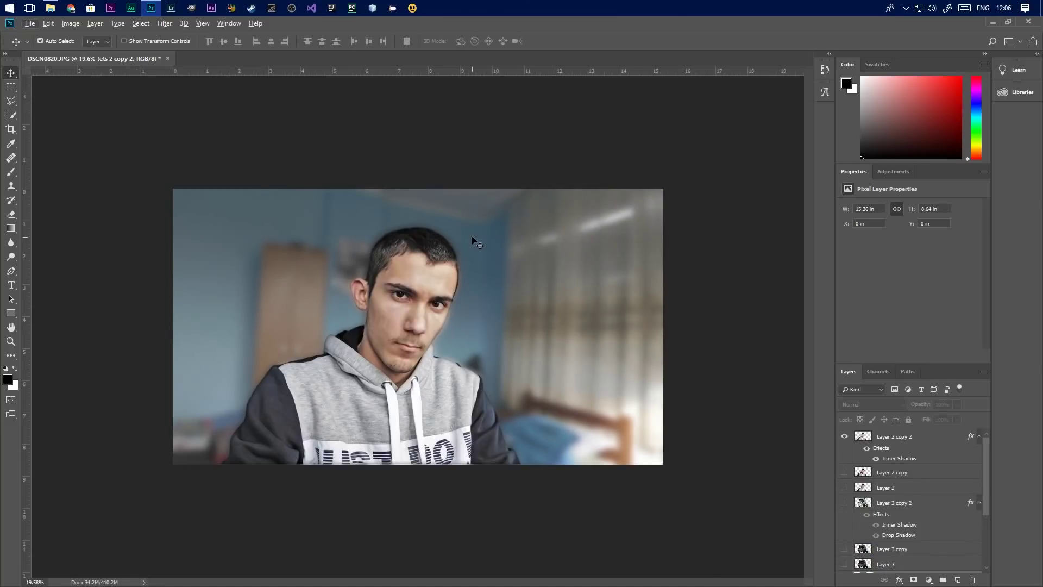
scroll(408, 275, down, 2)
scroll(375, 308, up, 4)
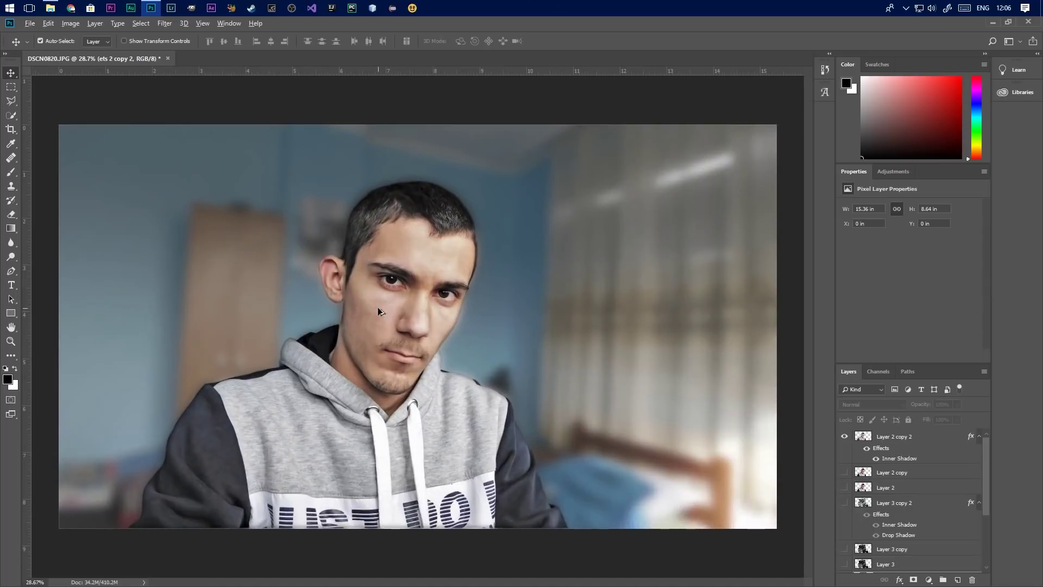
scroll(379, 310, up, 1)
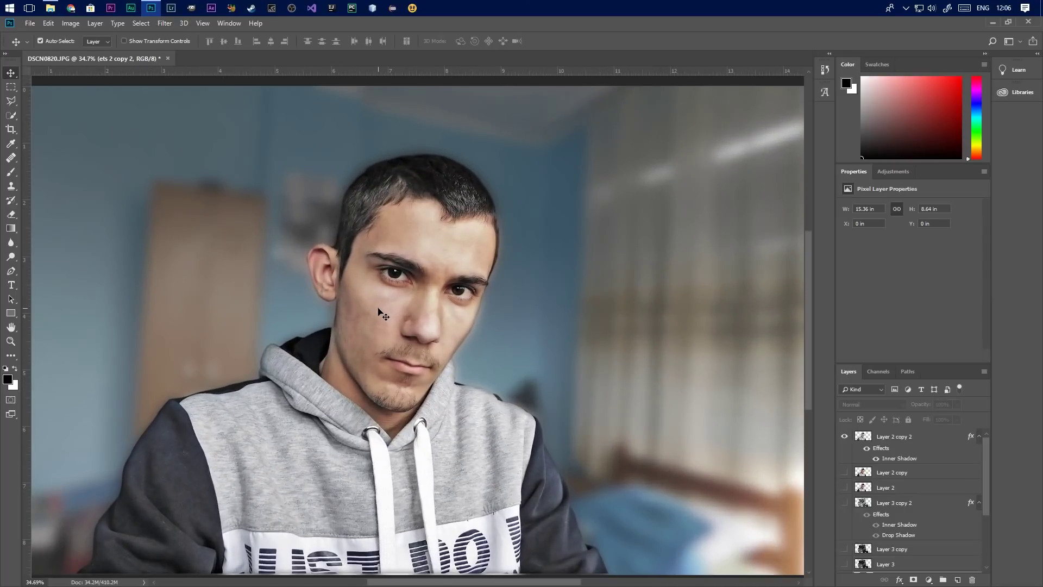
Hide the portrait layers Layer 2 copy 2 and Layer 1 copy 2
click(844, 436)
scroll(899, 487, down, 3)
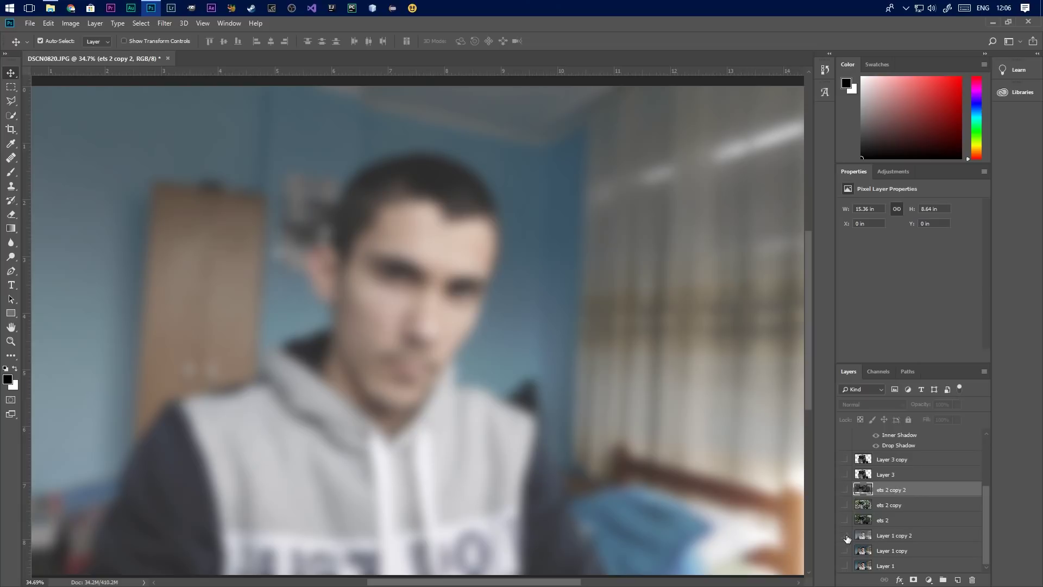
click(845, 488)
scroll(848, 470, up, 3)
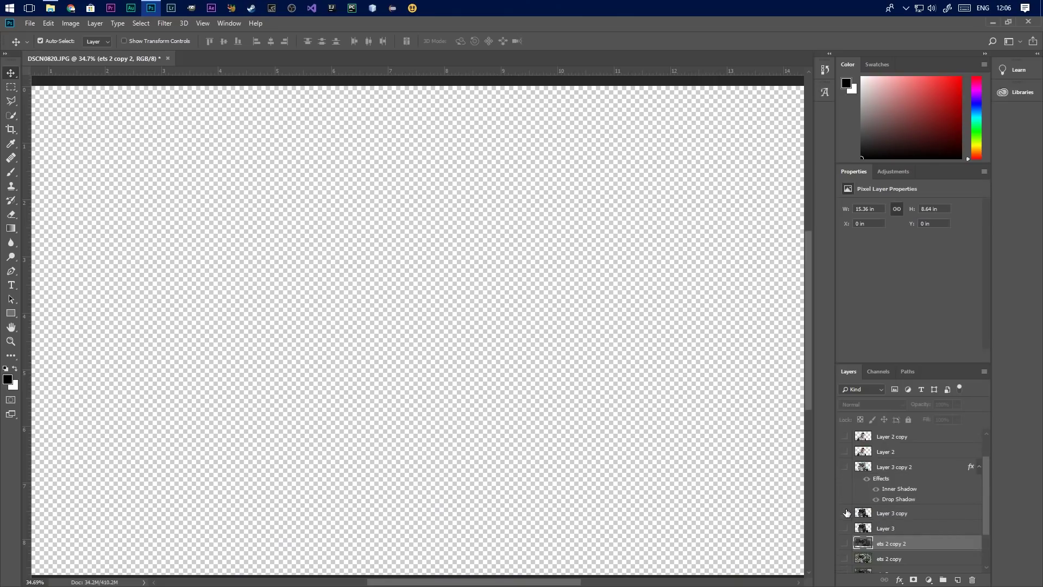
click(845, 512)
click(845, 512)
Show Layer 3 copy 2, ets 2 copy 2 and ets 2 copy to view the complete truck composition
scroll(847, 513, up, 1)
click(844, 503)
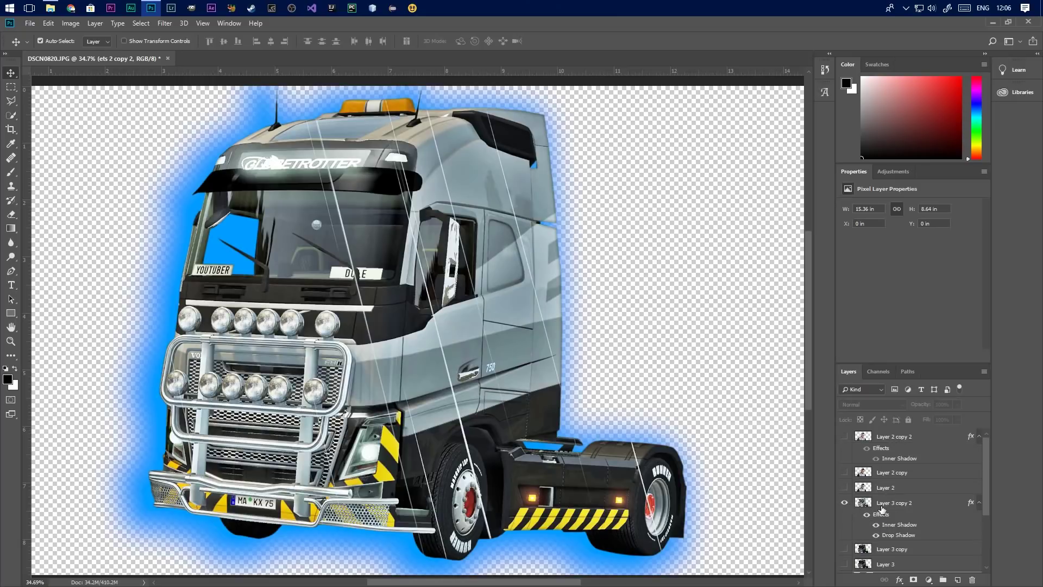
scroll(882, 508, down, 1)
scroll(881, 509, down, 1)
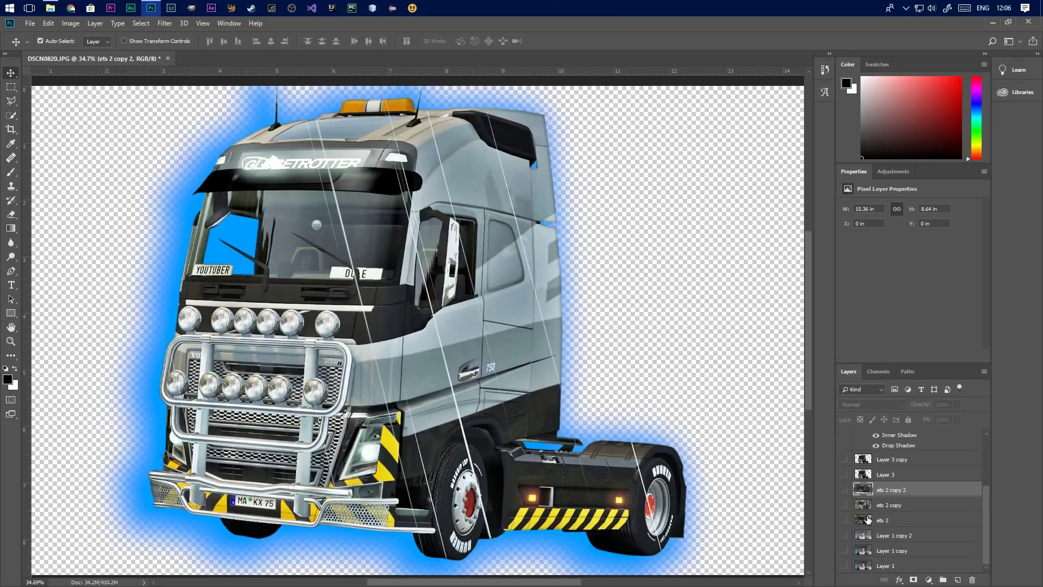
click(845, 490)
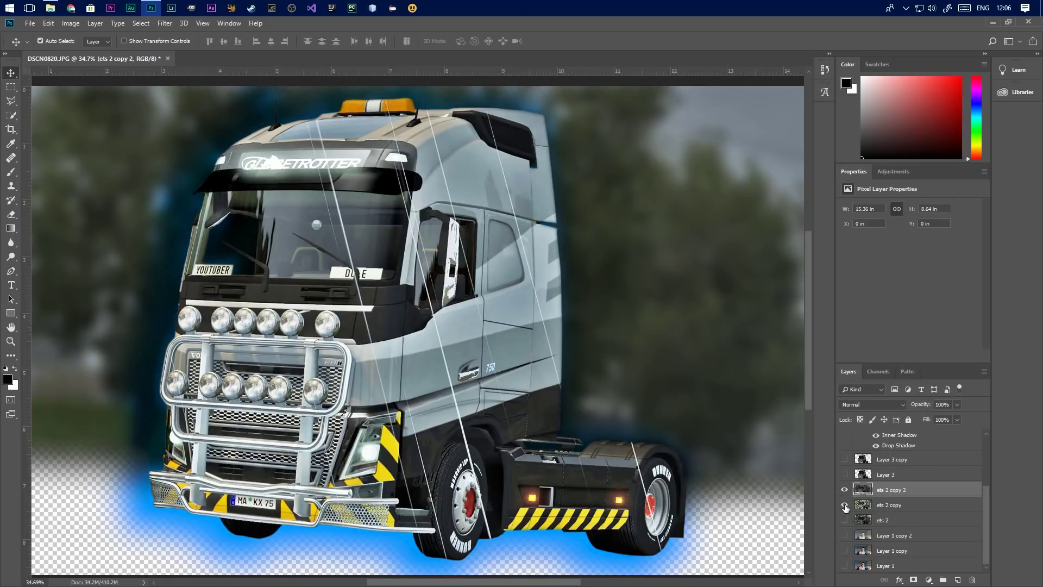
click(845, 505)
scroll(562, 407, down, 2)
scroll(391, 346, up, 1)
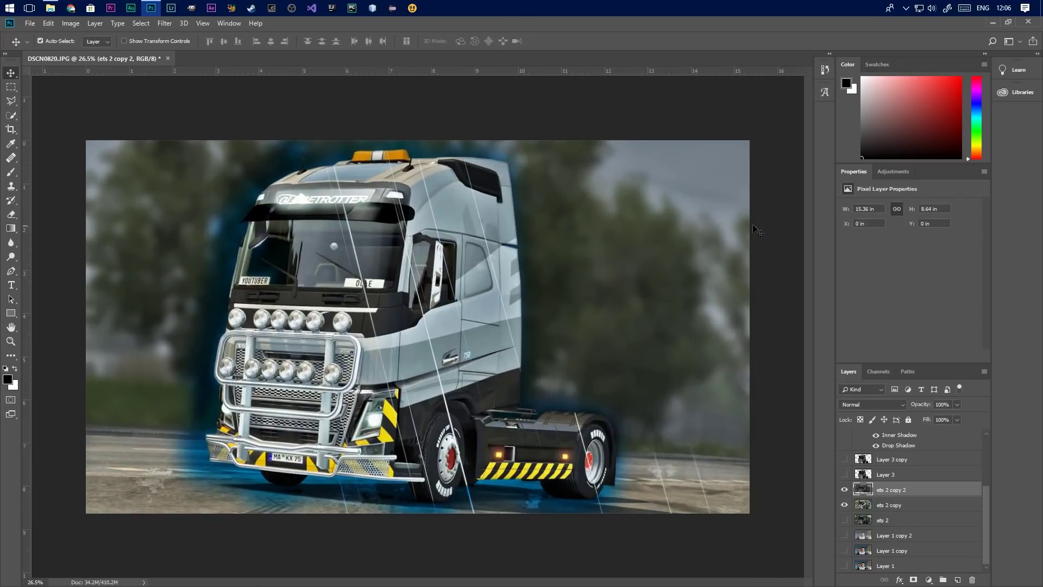